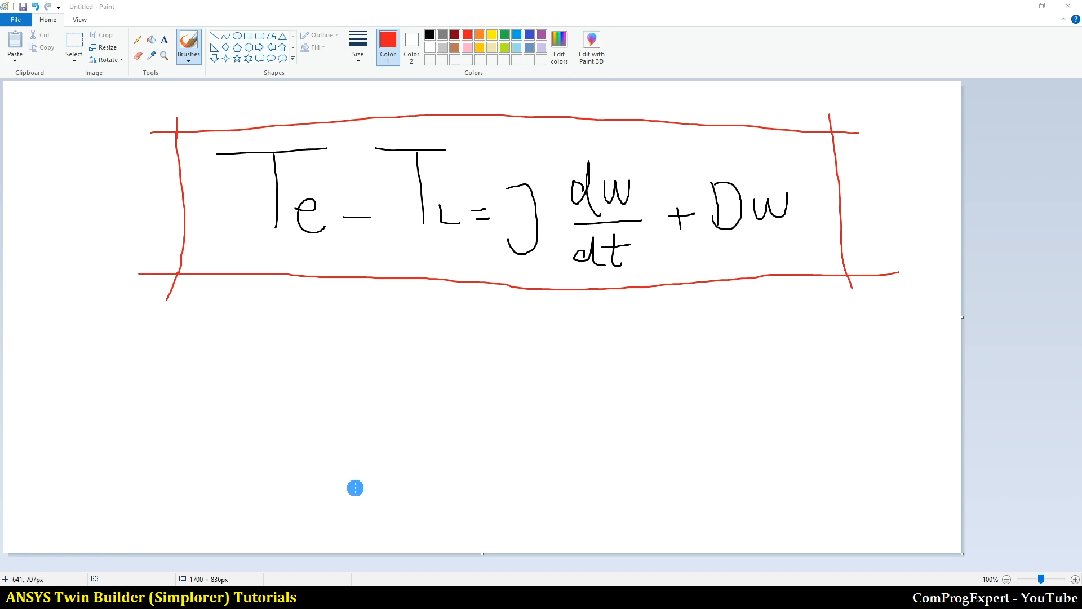
Switch to Ansys Electronics Desktop, widen the Component Libraries pane, and browse to the rotational mechanical components
left_click(316, 594)
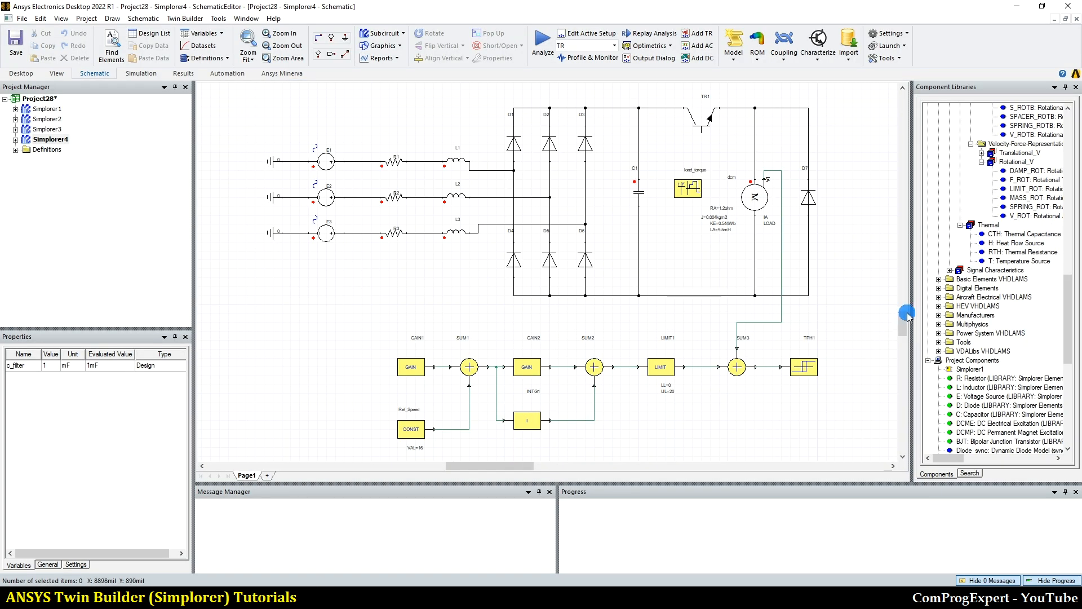
left_click_drag(911, 312, 790, 312)
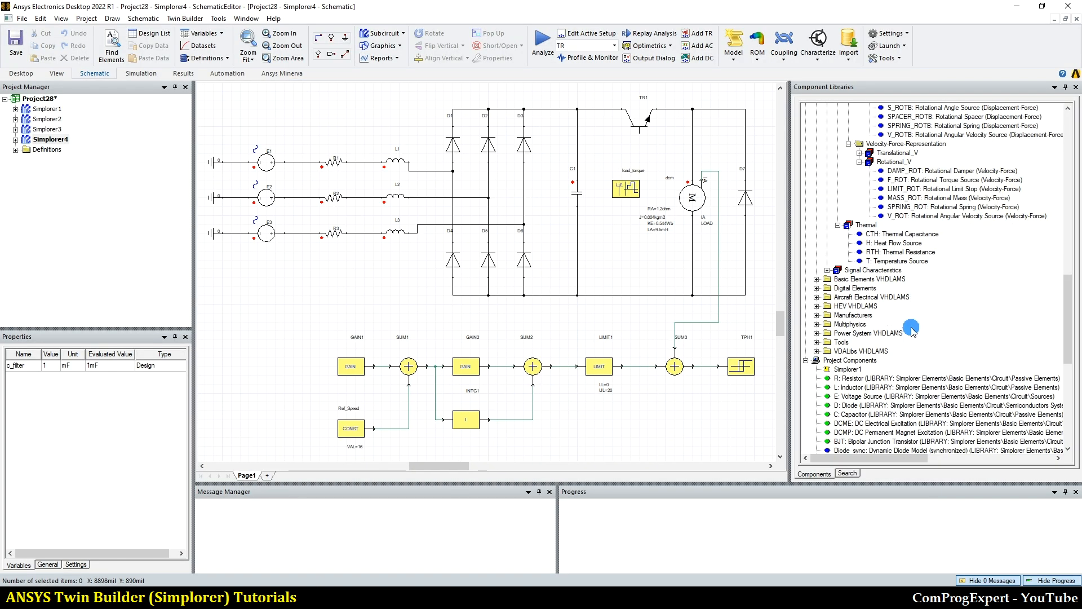
scroll(878, 307, "up", 9)
scroll(878, 307, "up", 9)
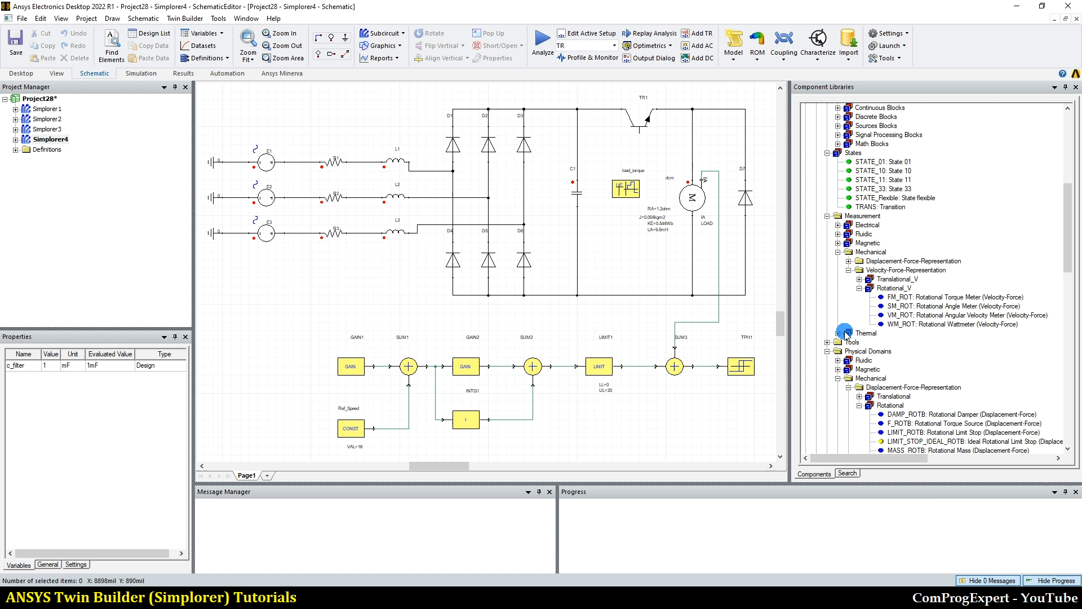
scroll(887, 369, "down", 9)
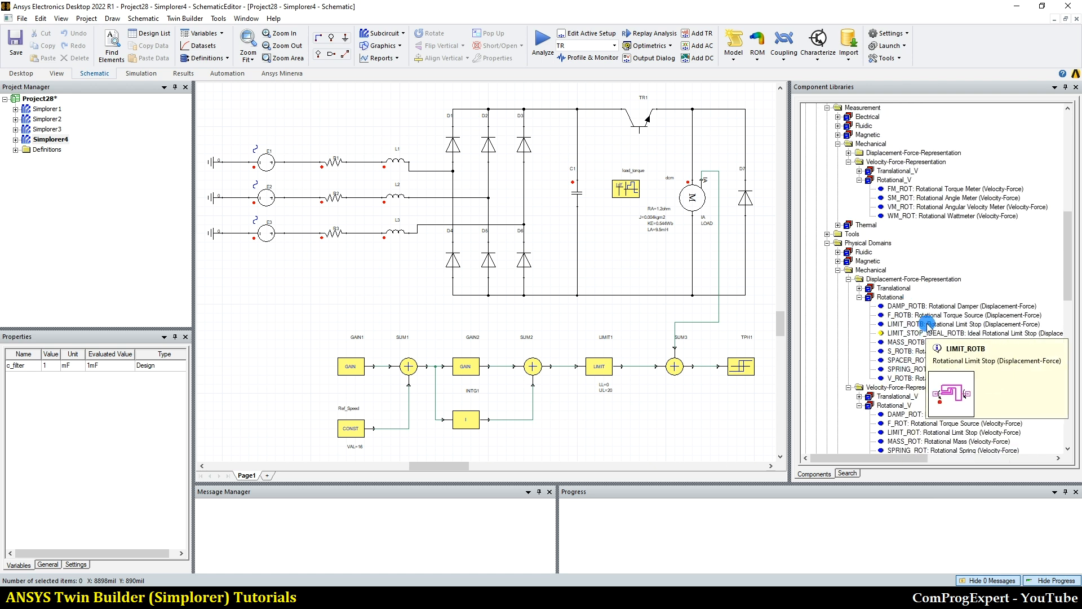
Tidy the Basic Elements library tree by collapsing Physical Domains, Blocks, States and the expanded subgroups of Measurement
left_click(838, 270)
left_click(829, 245)
scroll(832, 248, "up", 9)
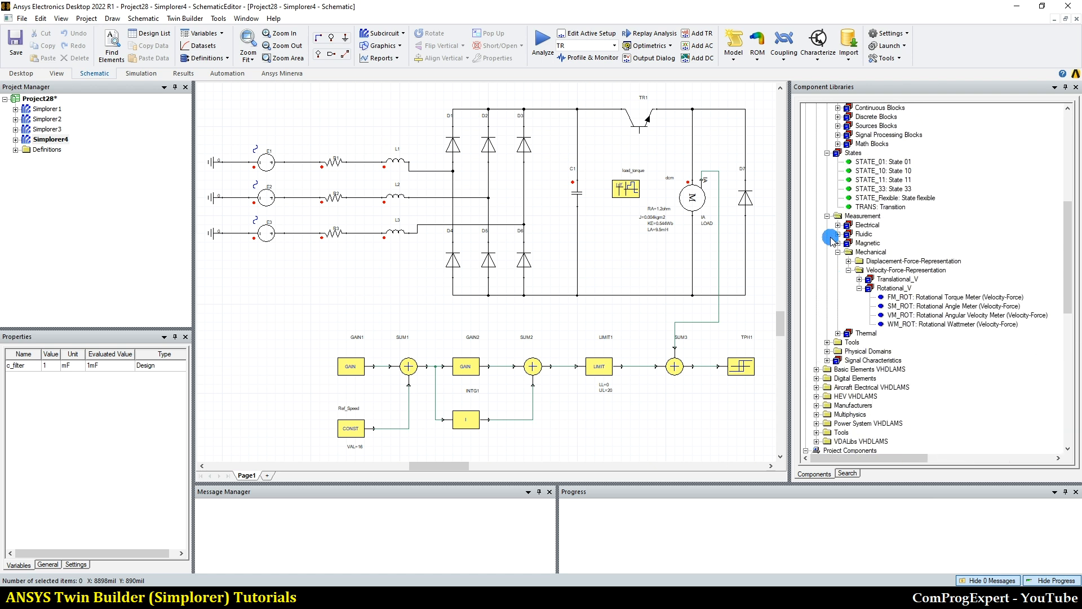
left_click(817, 144)
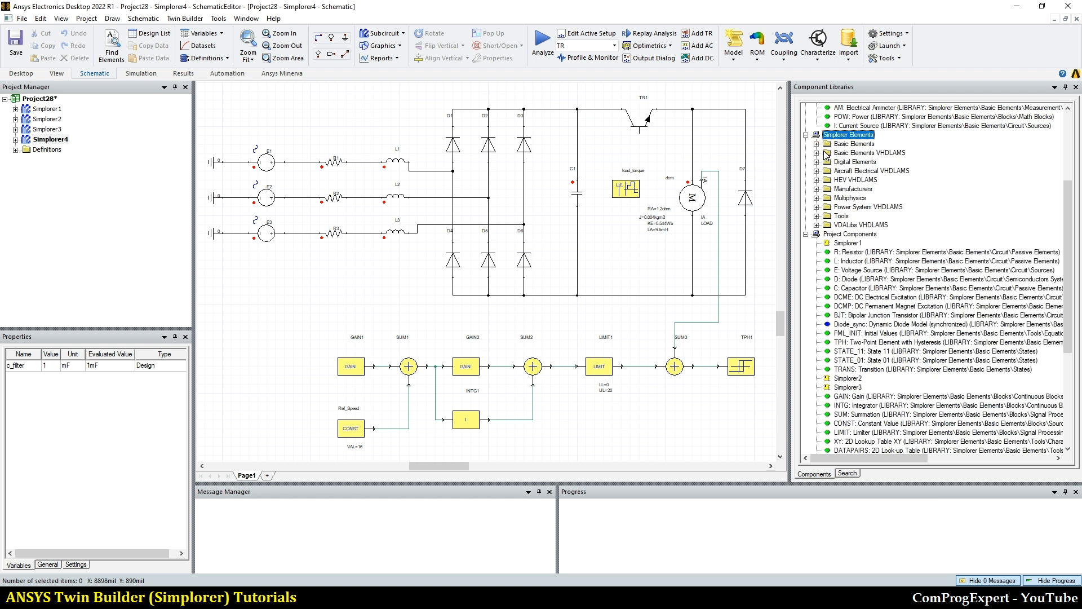
left_click(817, 144)
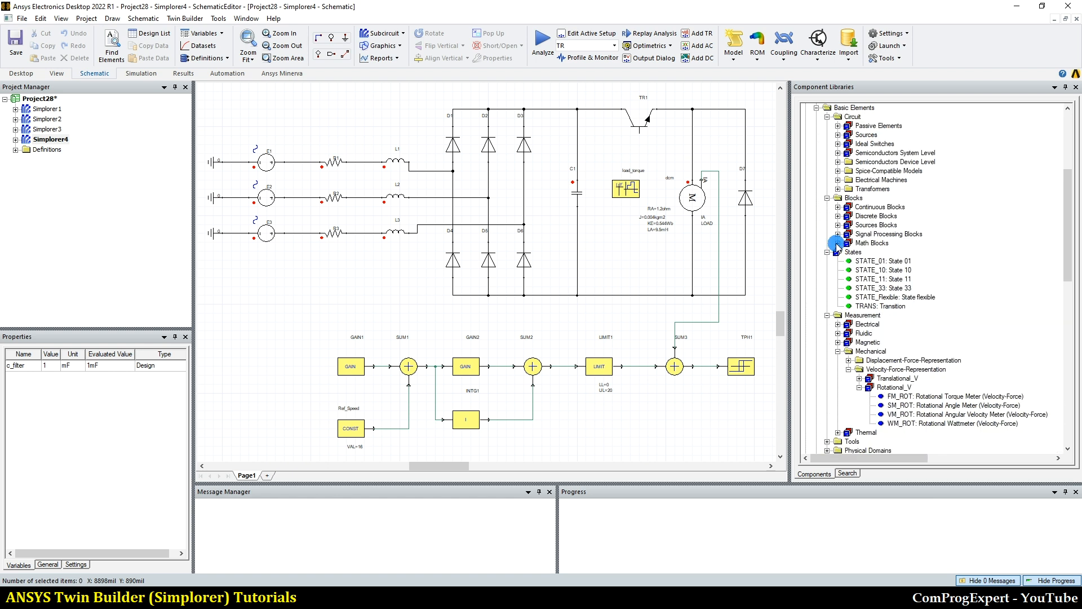
left_click(827, 198)
left_click(827, 208)
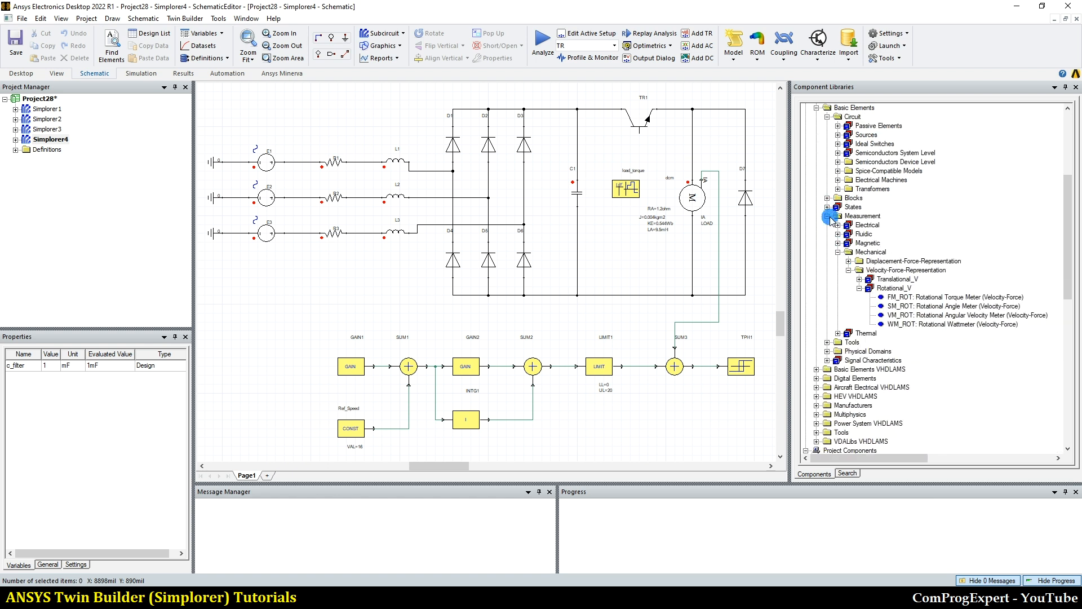
left_click(827, 216)
left_click(828, 217)
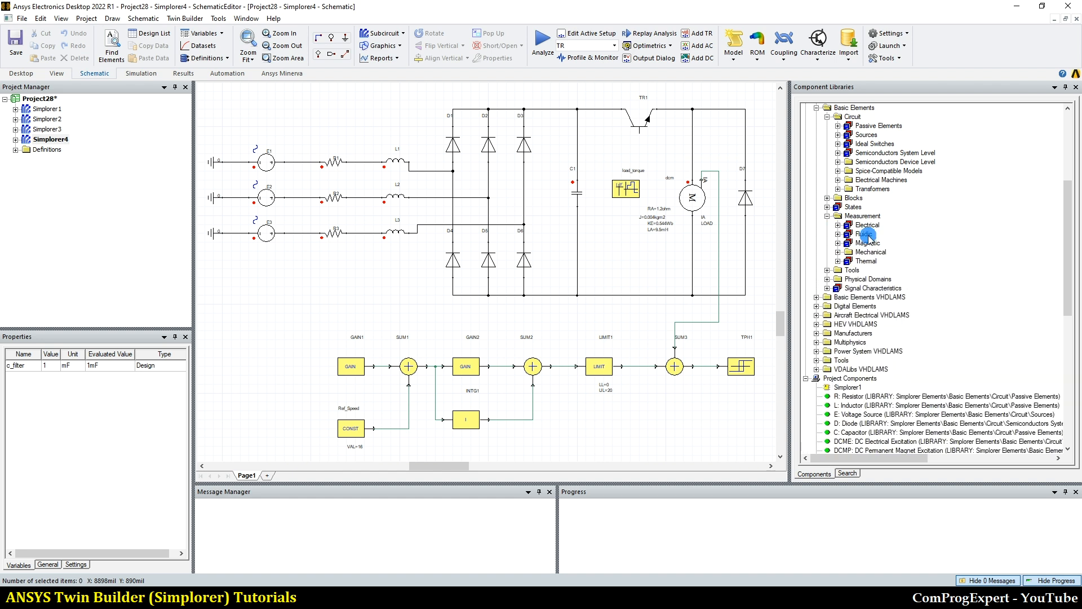
Go from the Paint torque equation to the untitled Simulink model to review it
left_click(372, 586)
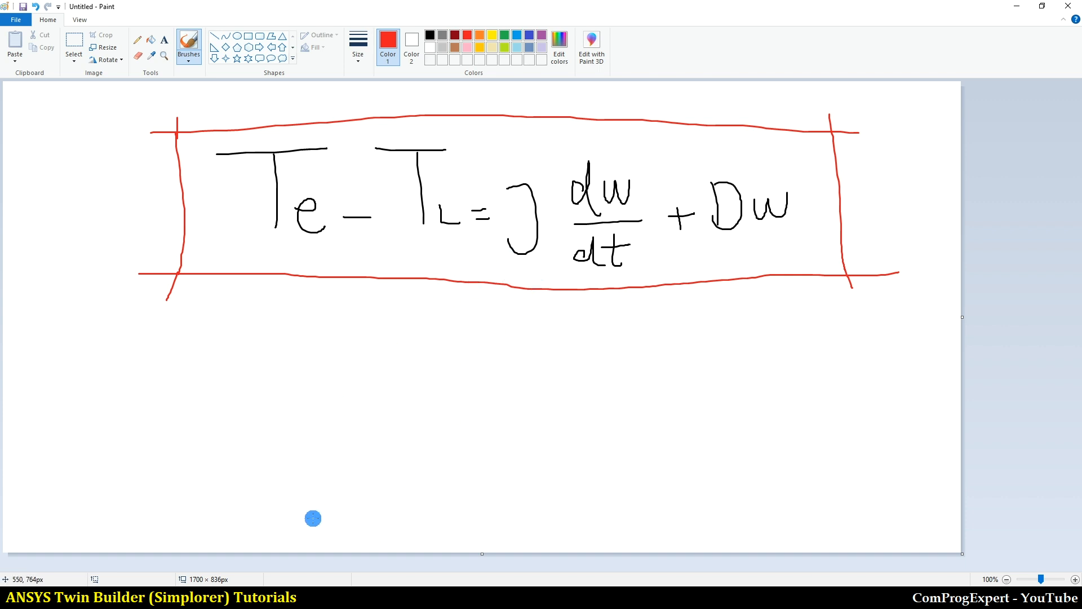
mouse_move(287, 595)
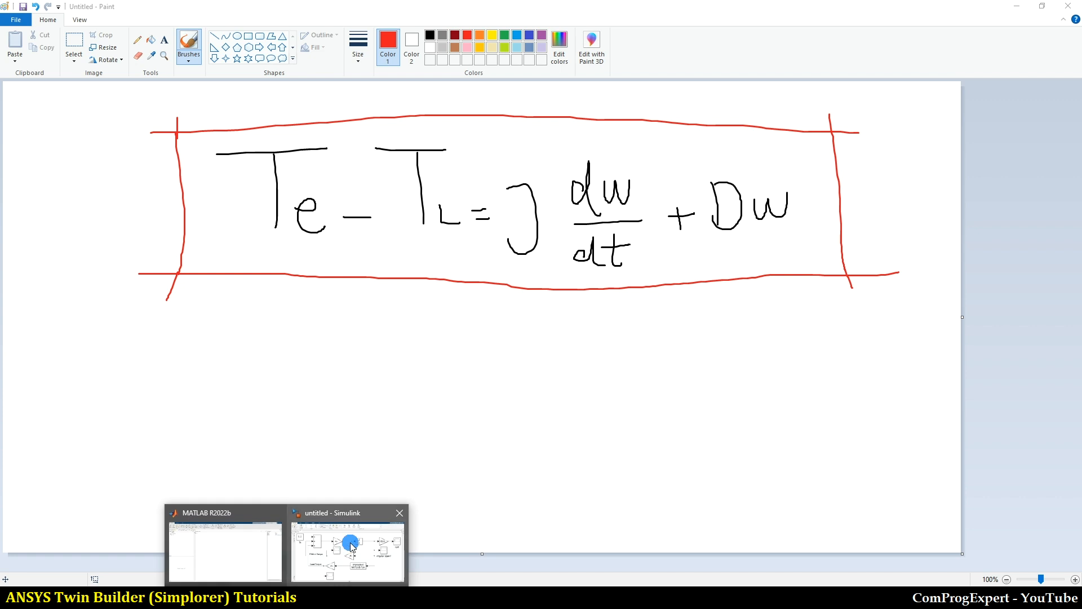
left_click(351, 546)
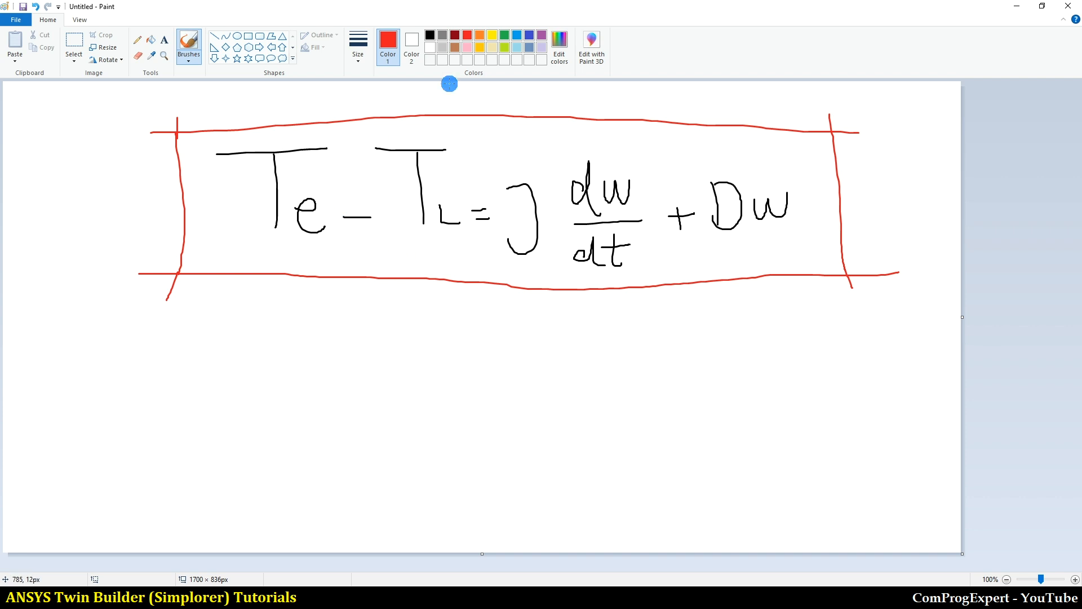
In Paint, underline Te with a red brace and sketch a red rectangular rotor with shaft stubs below the equation
left_click_drag(258, 242, 288, 250)
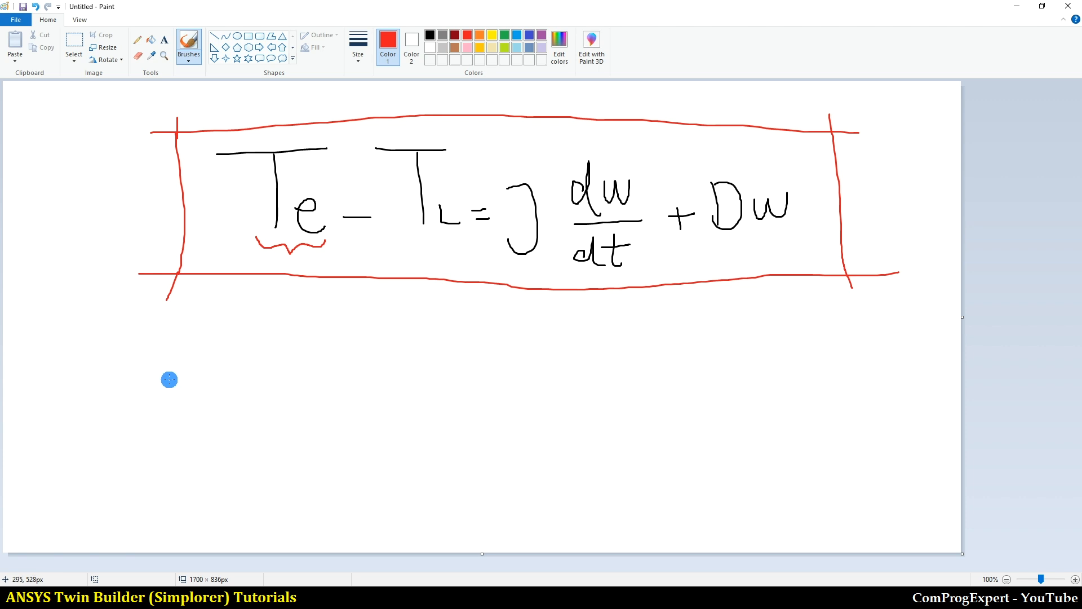
mouse_move(169, 385)
left_mouse_down()
mouse_move(169, 420)
mouse_move(156, 398)
mouse_move(203, 387)
left_mouse_up()
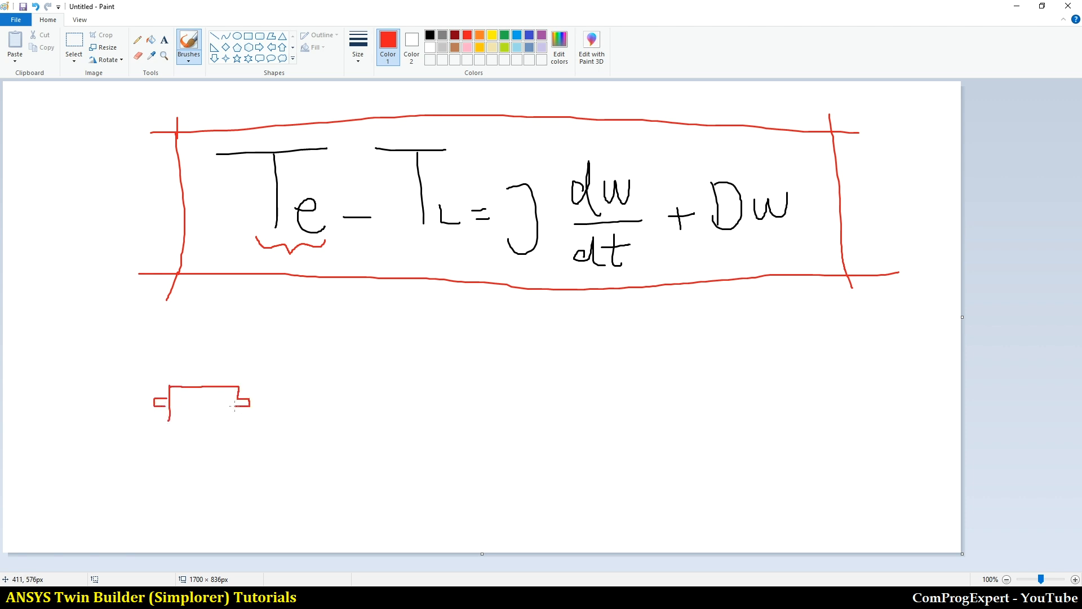
left_click_drag(239, 418, 170, 422)
Draw two opposing curved blue arrows on the rotor sketch and label them Te and TL
left_click(530, 35)
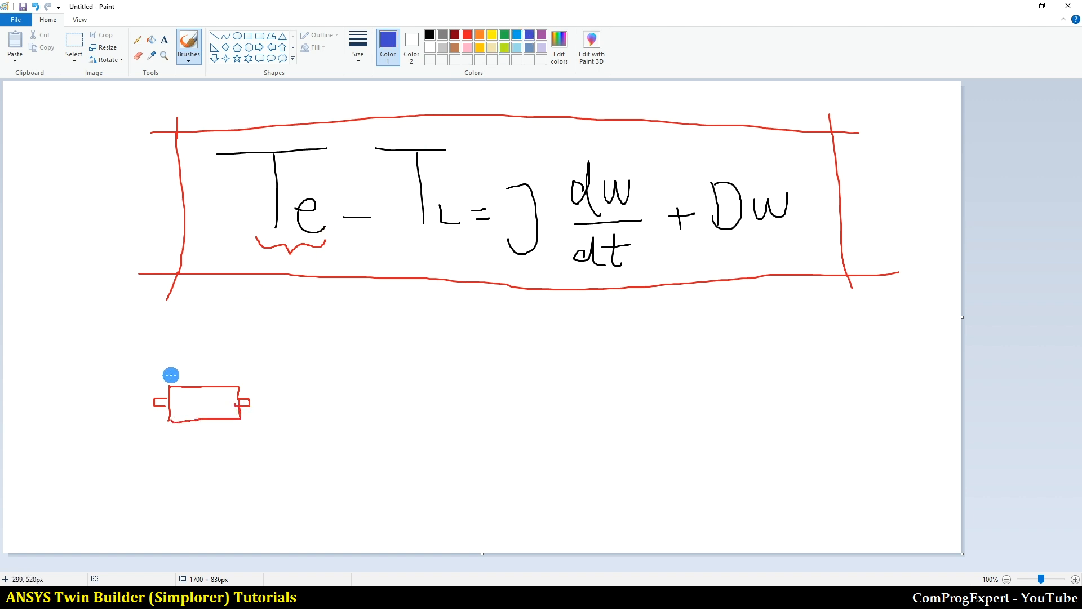
mouse_move(158, 373)
left_mouse_down()
mouse_move(169, 389)
mouse_move(152, 444)
mouse_move(126, 469)
mouse_move(145, 473)
left_mouse_up()
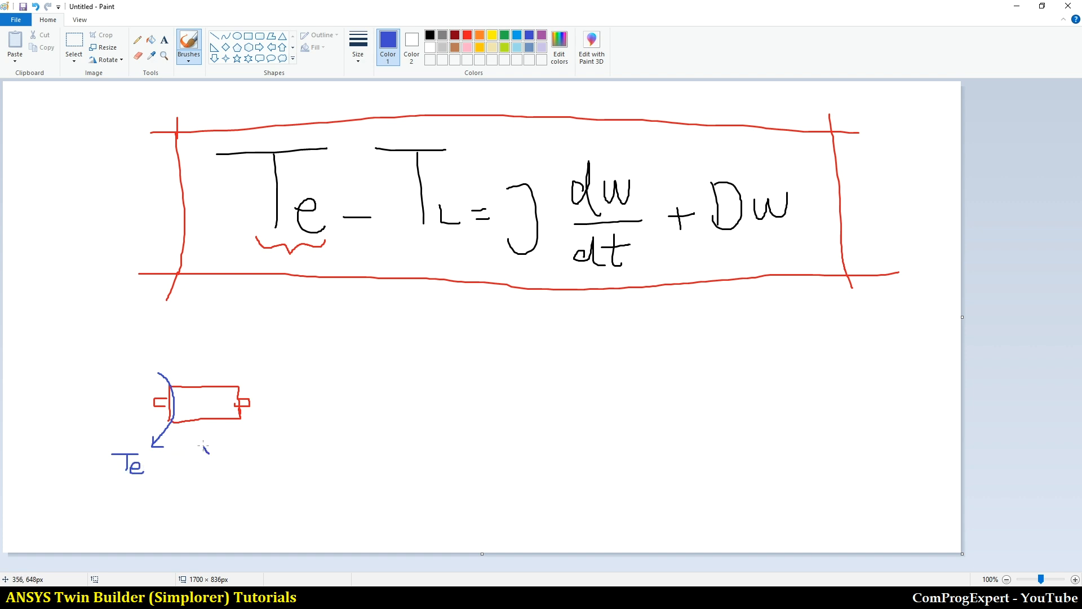
mouse_move(233, 352)
left_mouse_down()
mouse_move(262, 352)
mouse_move(248, 369)
mouse_move(268, 368)
left_mouse_up()
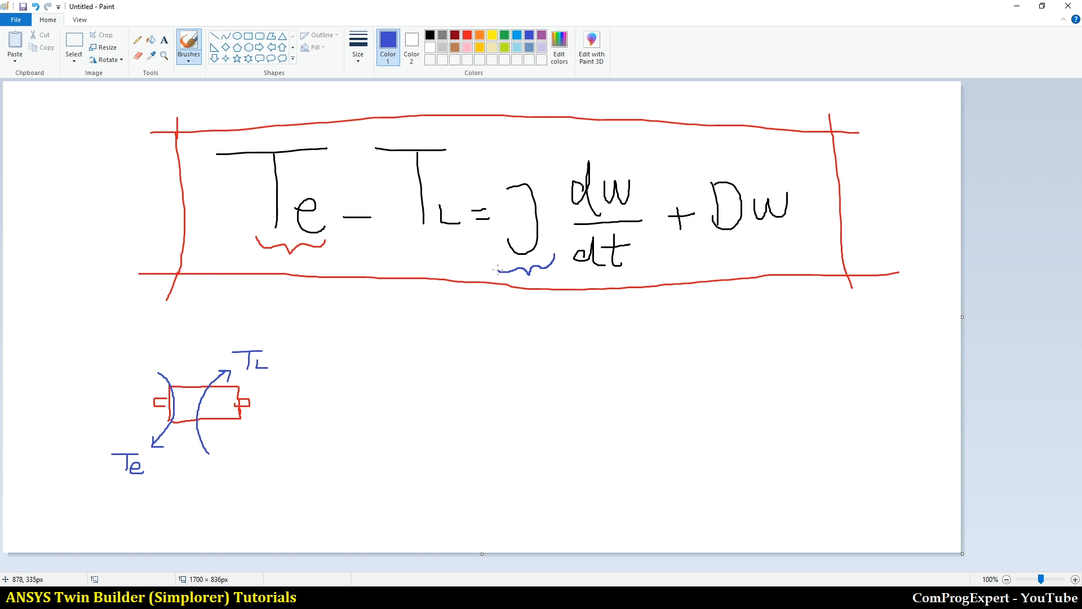
Circle the w of dw/dt and brace D in blue, and put a red brace over the Dw term
left_click_drag(623, 212, 602, 204)
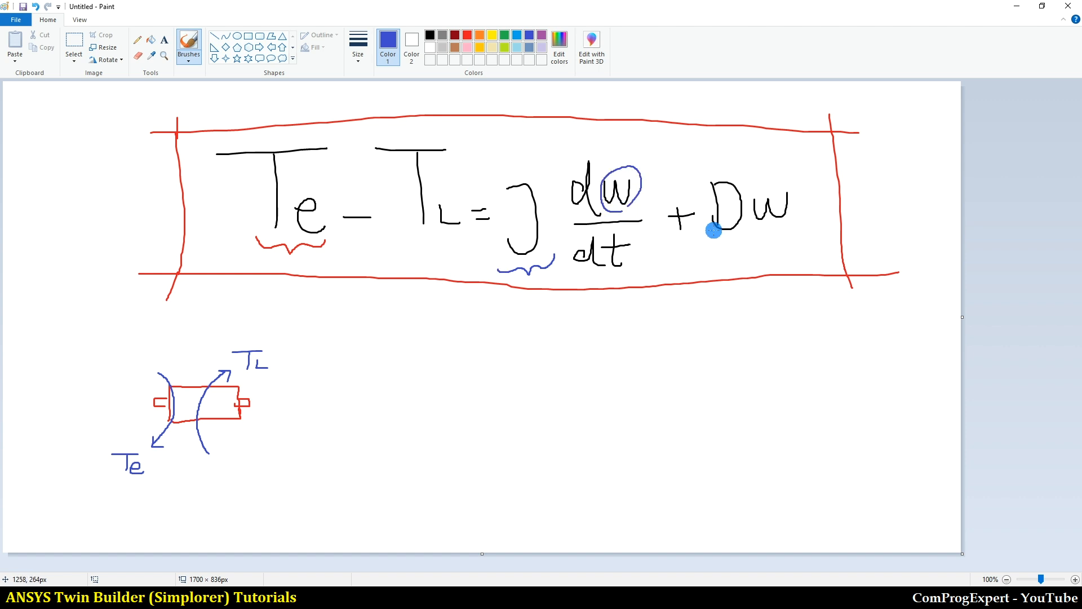
mouse_move(711, 238)
left_mouse_down()
mouse_move(729, 254)
mouse_move(748, 241)
left_mouse_up()
left_click(467, 35)
left_click_drag(702, 185, 711, 169)
left_click_drag(791, 171, 796, 176)
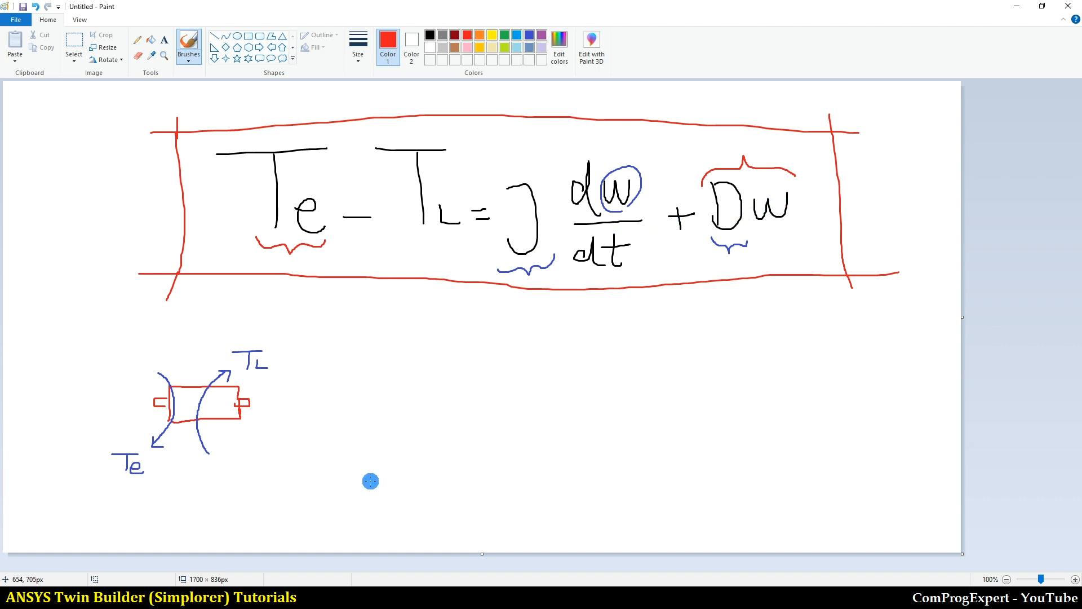
Switch to the Simulink model and examine how the Te constant and the load torque feedback enter the sum
left_click(342, 559)
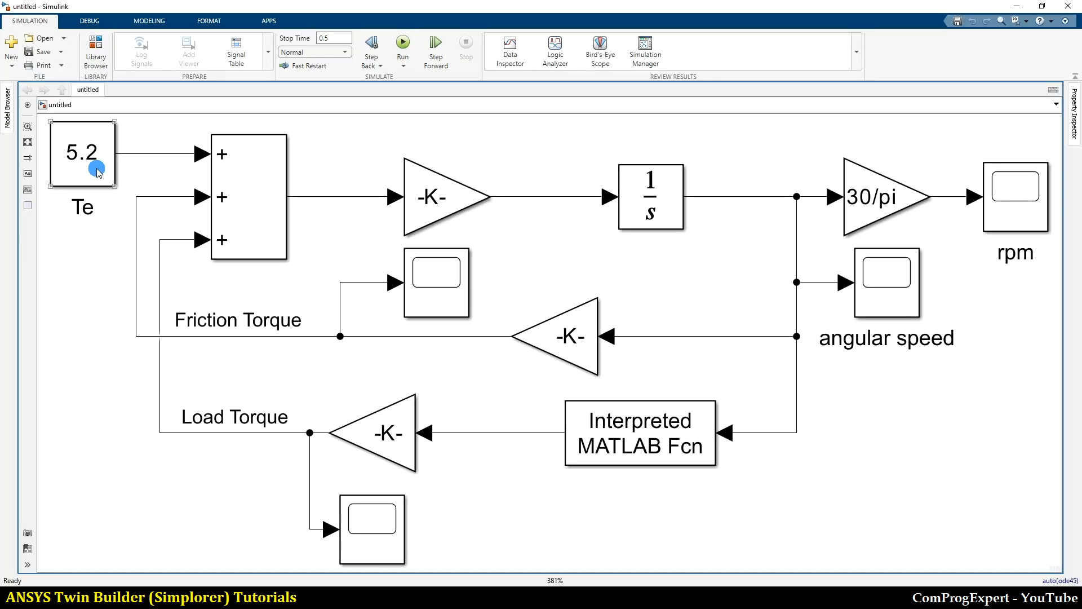
left_click(118, 299)
left_click(77, 168)
left_click(172, 416)
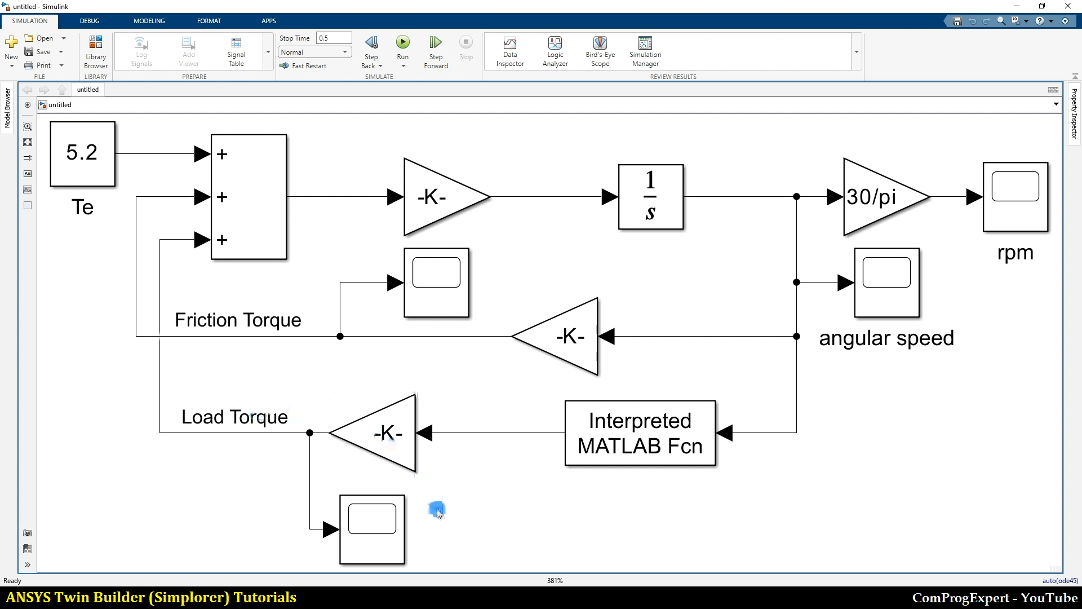
left_click(87, 175)
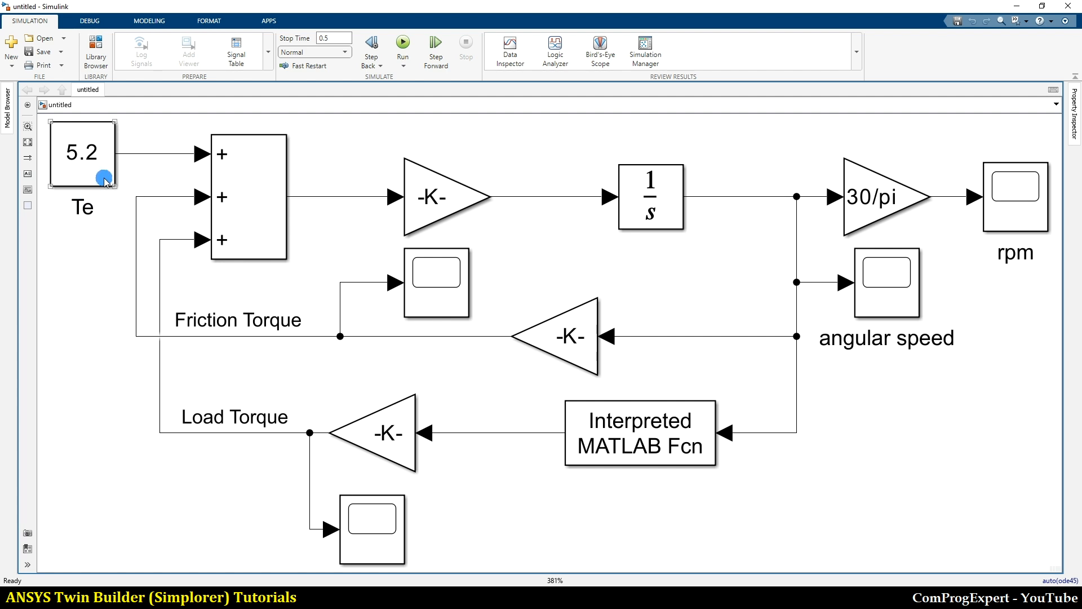
Back in Paint, annotate J in red with an arrow to 0,0017 kgm² and draw a red downward arrow from D
left_click(374, 597)
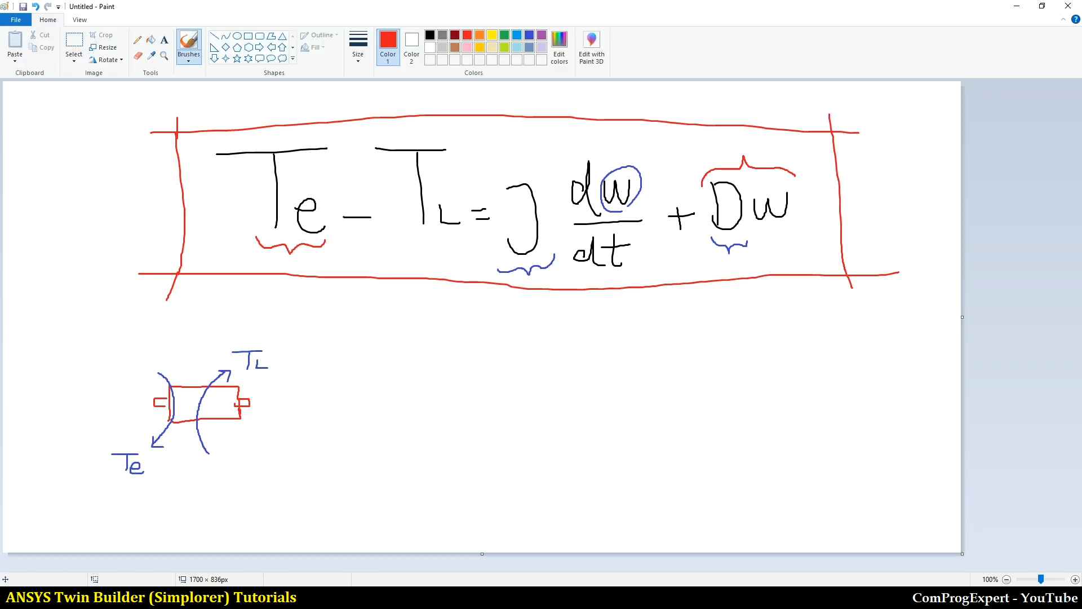
mouse_move(529, 283)
left_mouse_down()
mouse_move(527, 305)
mouse_move(488, 326)
mouse_move(524, 327)
left_mouse_up()
mouse_move(540, 316)
left_mouse_down()
mouse_move(540, 331)
mouse_move(585, 324)
mouse_move(584, 344)
left_mouse_up()
mouse_move(592, 332)
left_mouse_down()
mouse_move(592, 319)
mouse_move(629, 316)
left_mouse_up()
left_click(626, 326)
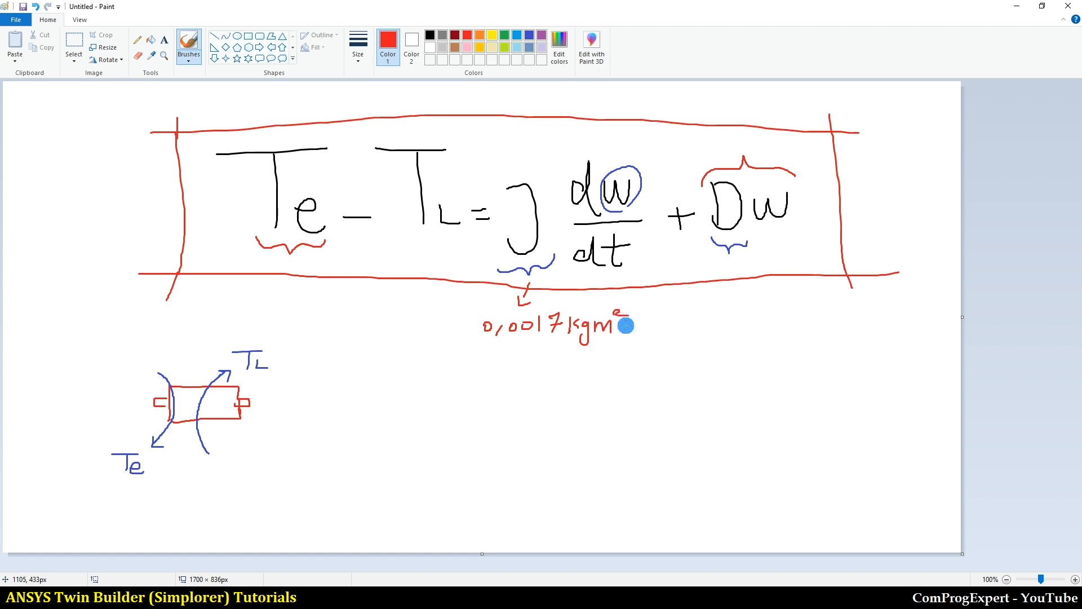
mouse_move(736, 258)
left_mouse_down()
mouse_move(737, 300)
mouse_move(756, 291)
left_mouse_up()
Draw a blue arrow from TL in the equation to a new pair of axes labelled TL and w
left_click(529, 35)
mouse_move(425, 232)
left_mouse_down()
mouse_move(436, 454)
mouse_move(481, 444)
mouse_move(486, 472)
left_mouse_up()
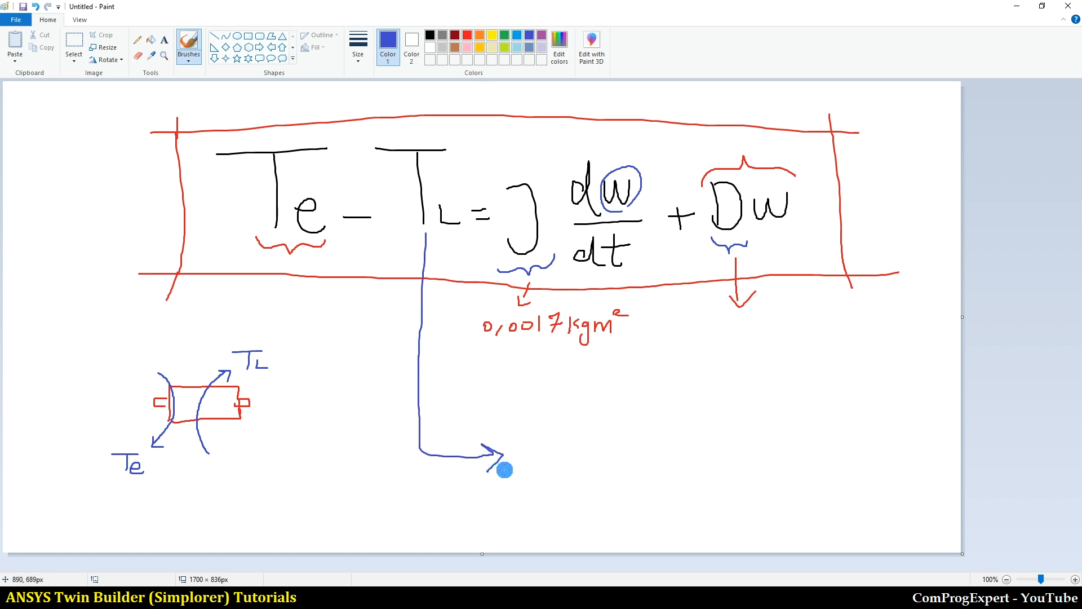
left_click_drag(566, 391, 564, 511)
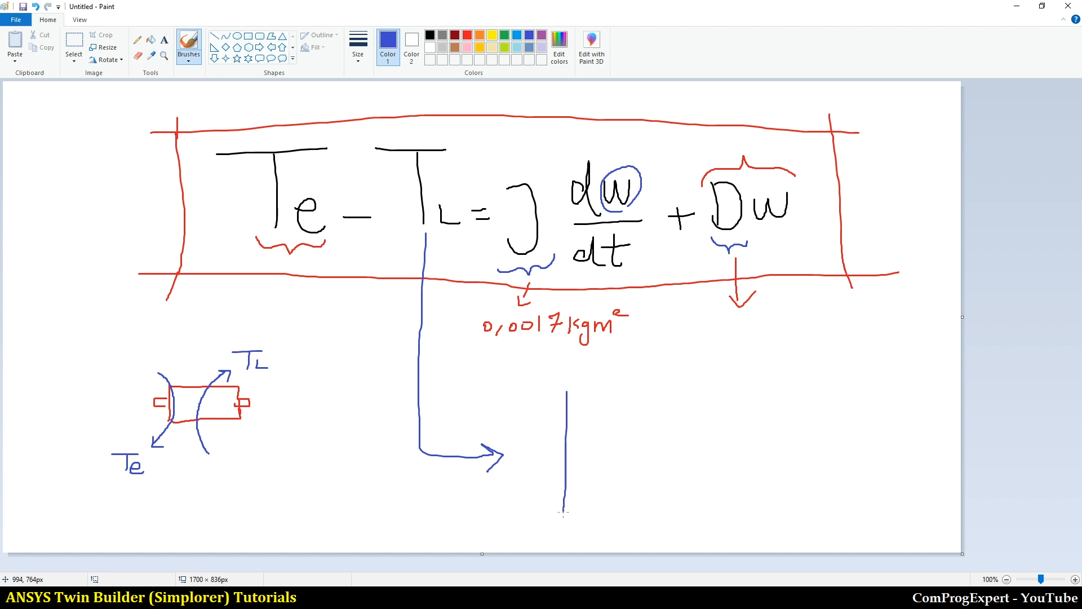
left_click_drag(507, 488, 708, 486)
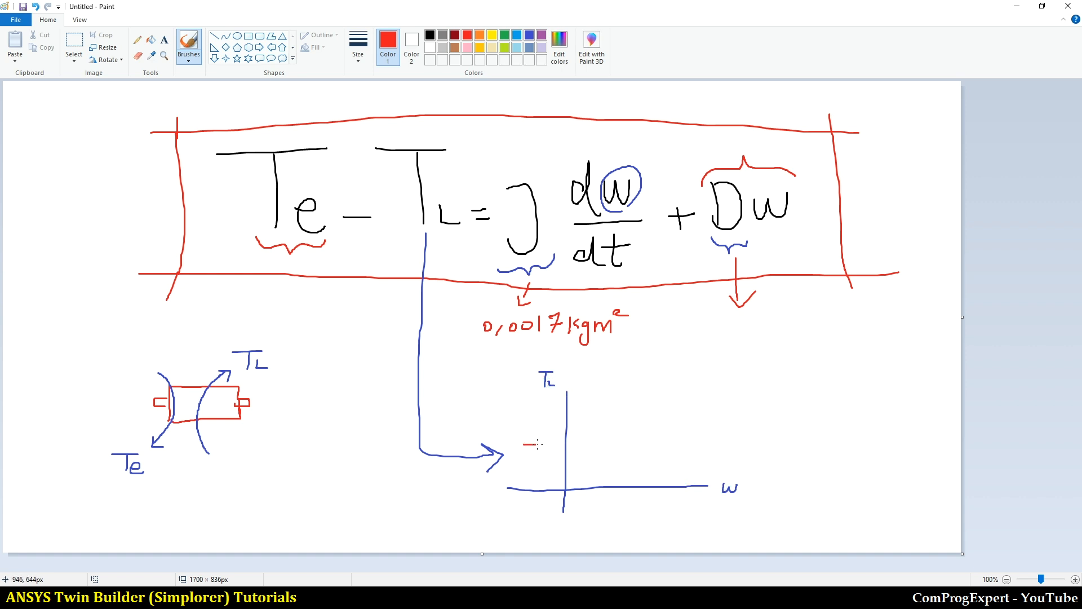
Plot constant, linear and quadratic load torque curves in red on the TL–w axes
left_click_drag(601, 443, 673, 443)
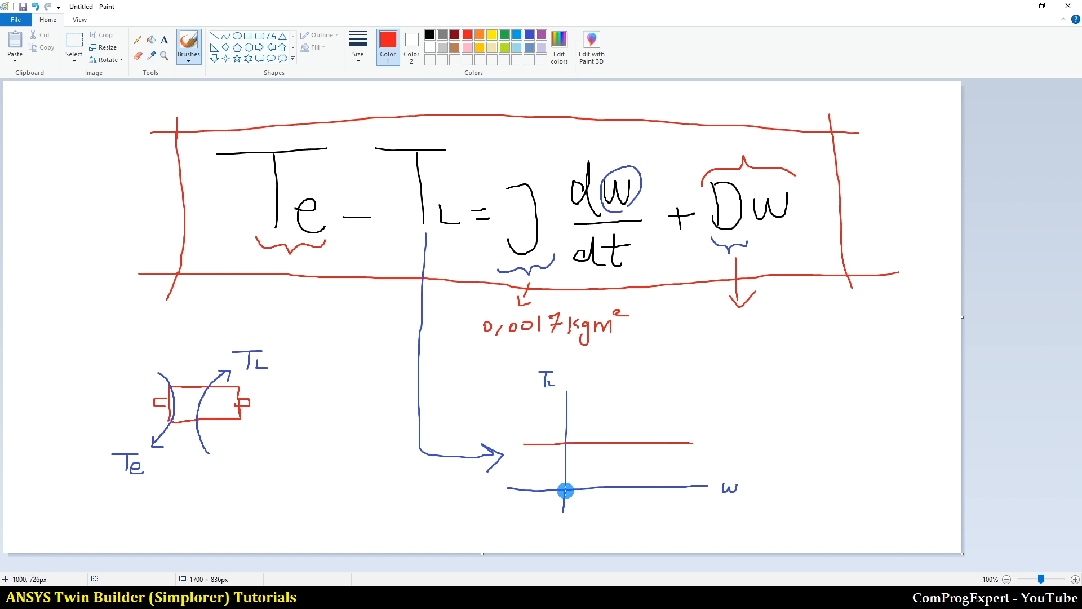
left_click_drag(596, 469, 651, 422)
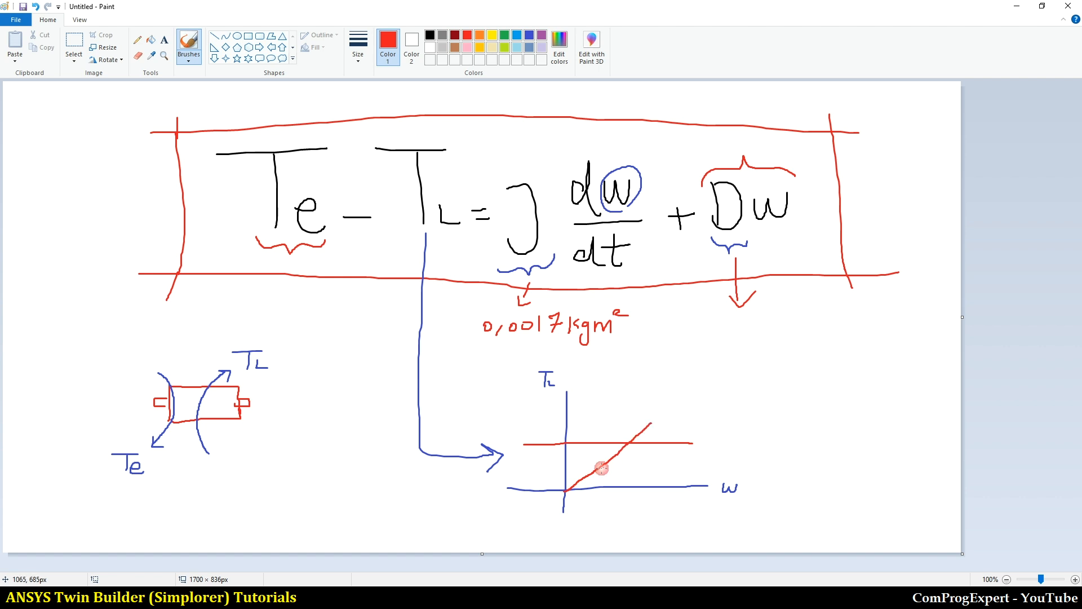
mouse_move(568, 491)
left_mouse_down()
mouse_move(630, 466)
mouse_move(668, 410)
left_mouse_up()
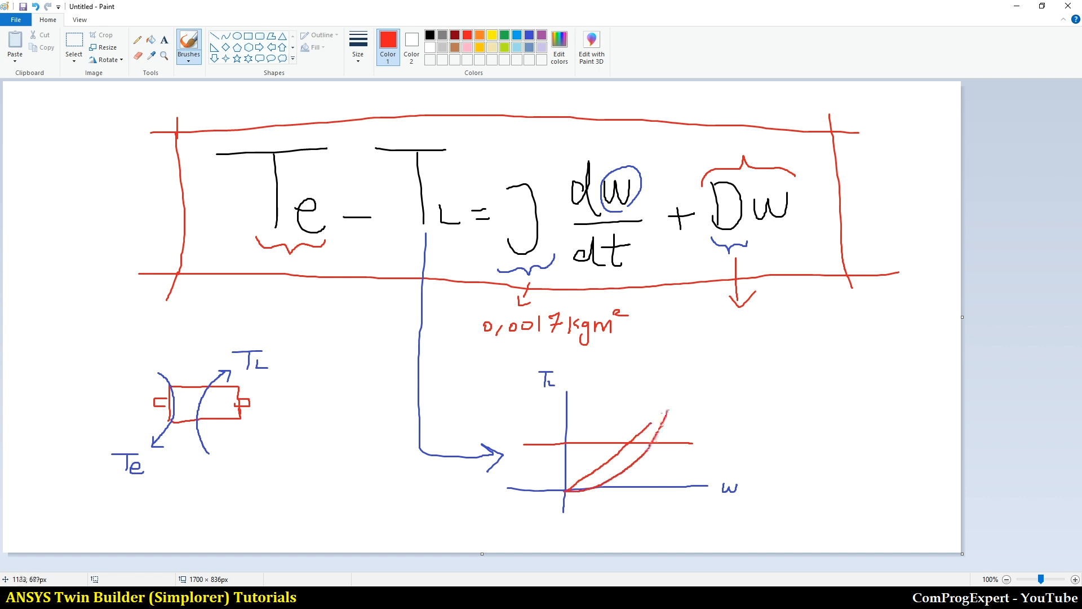
Write TL = kL w² in blue beside the graph and frame it with a box
left_click(529, 35)
left_click_drag(762, 356, 816, 376)
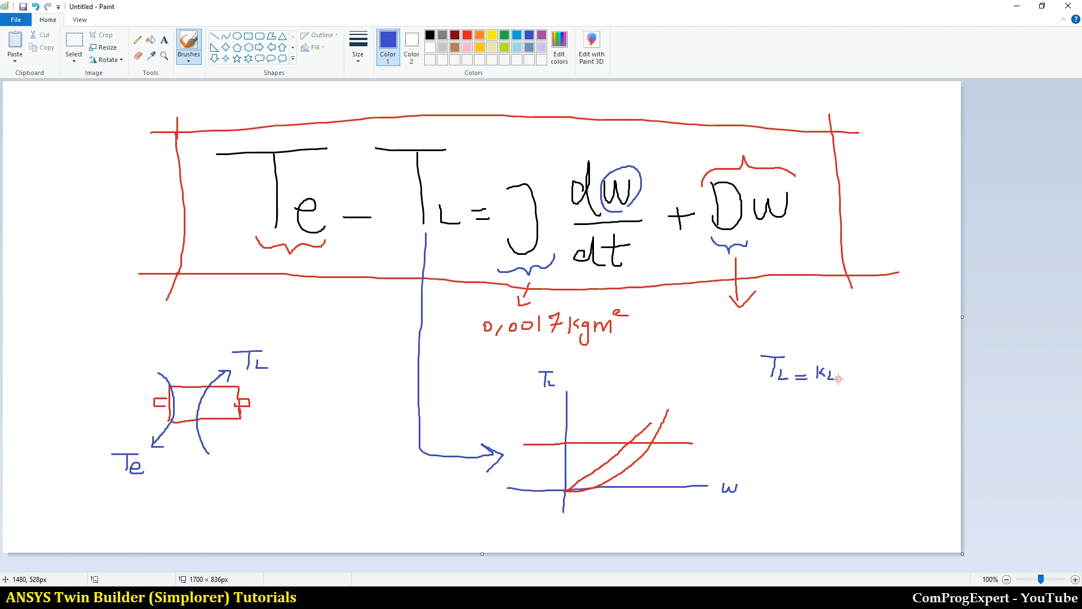
left_click(887, 398)
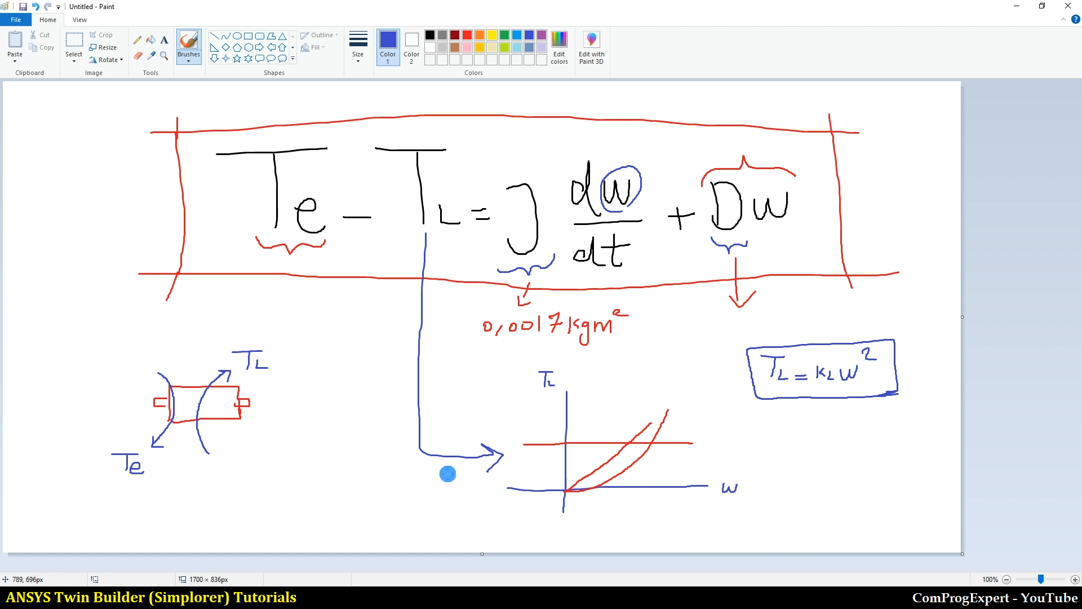
Switch to the Simulink model and inspect the gain value of the friction torque block without changing it
mouse_move(291, 582)
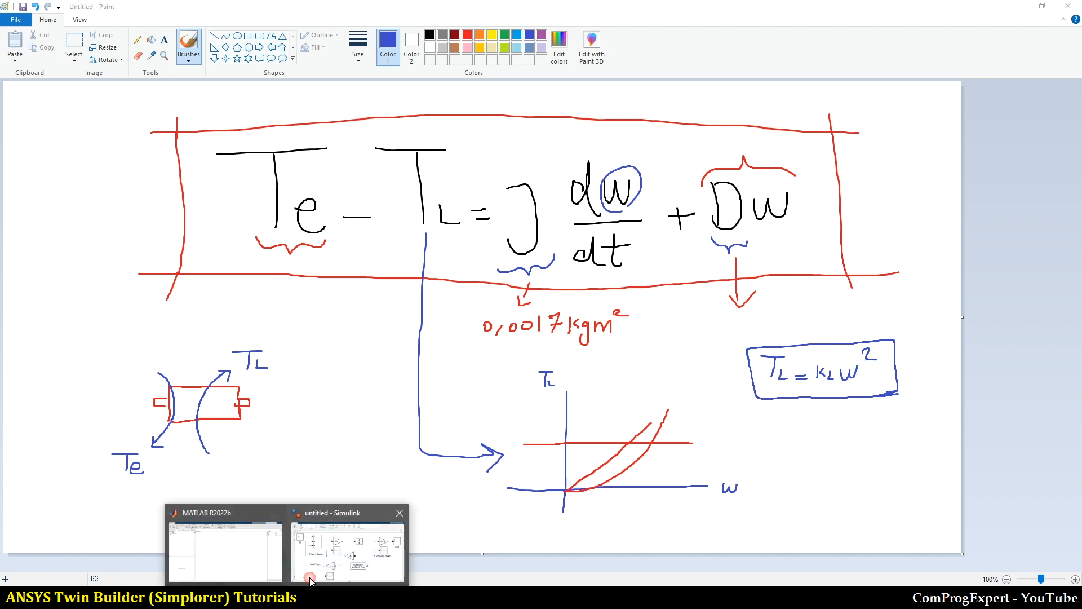
left_click(340, 544)
left_click(358, 402)
left_click(257, 403)
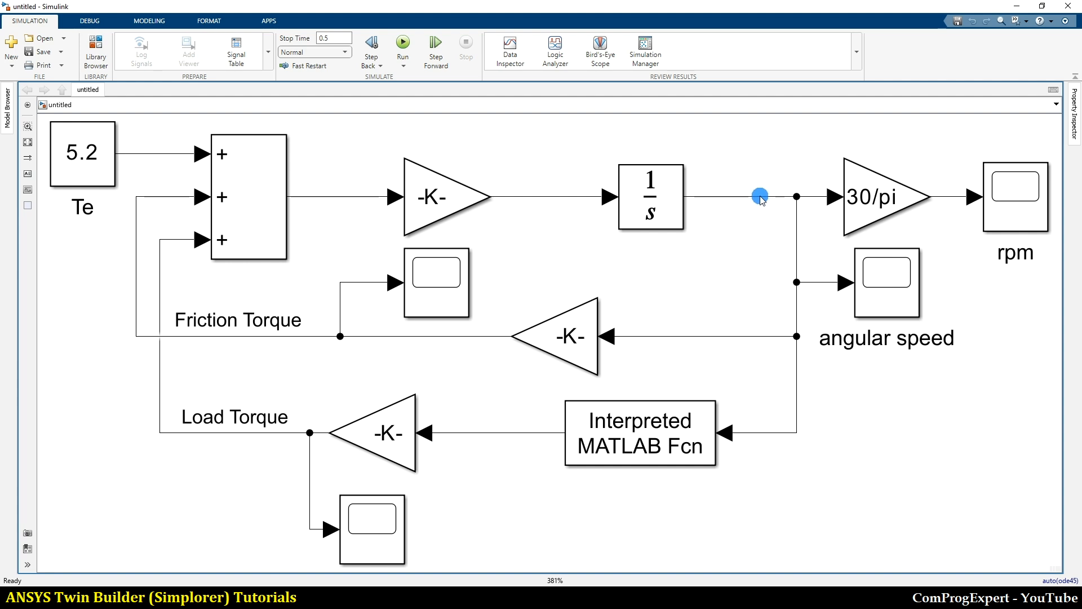
double_click(573, 337)
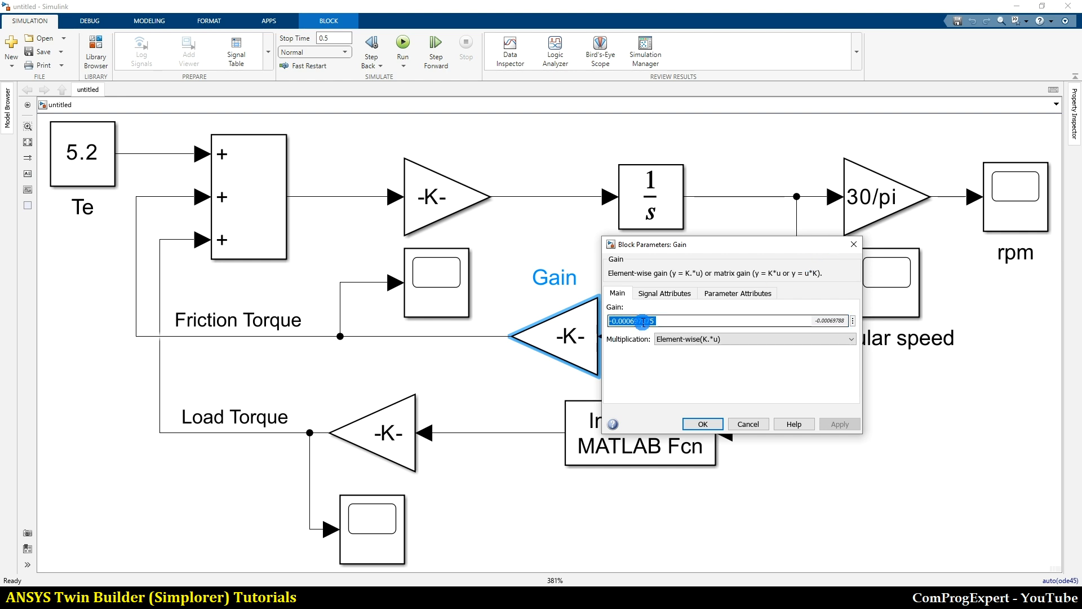
left_click(854, 244)
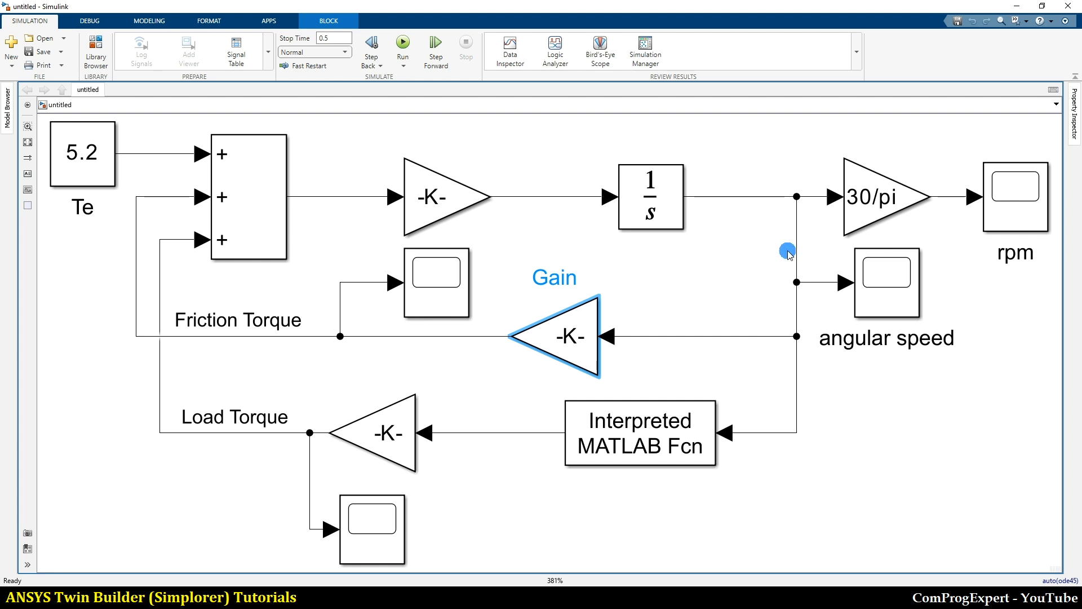
Inspect the expression of the Interpreted MATLAB Function block and the gain of the load torque block
double_click(661, 427)
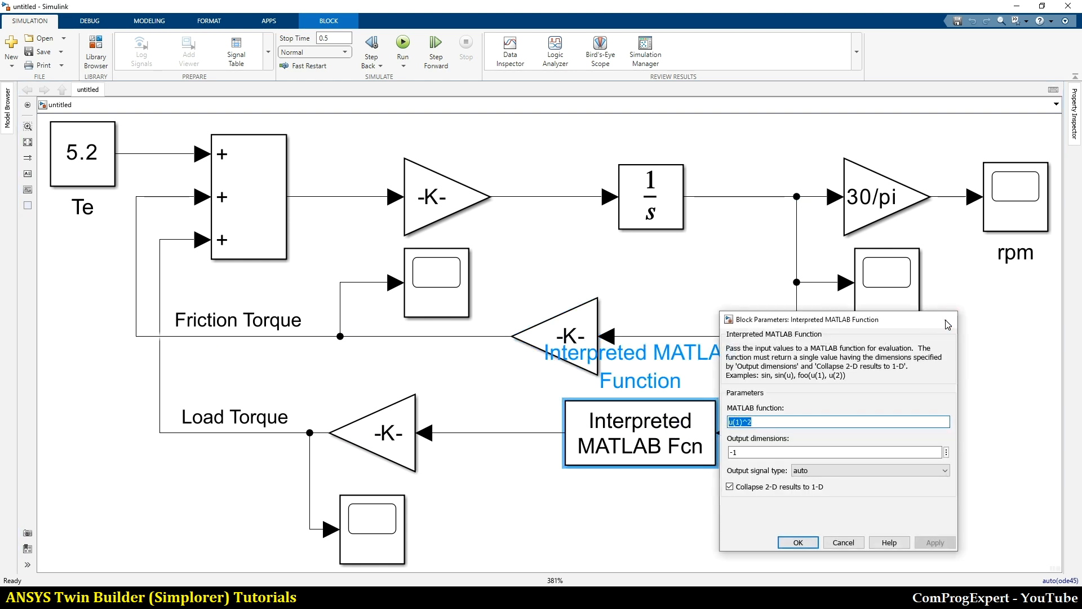
left_click(949, 319)
left_click(403, 417)
double_click(403, 419)
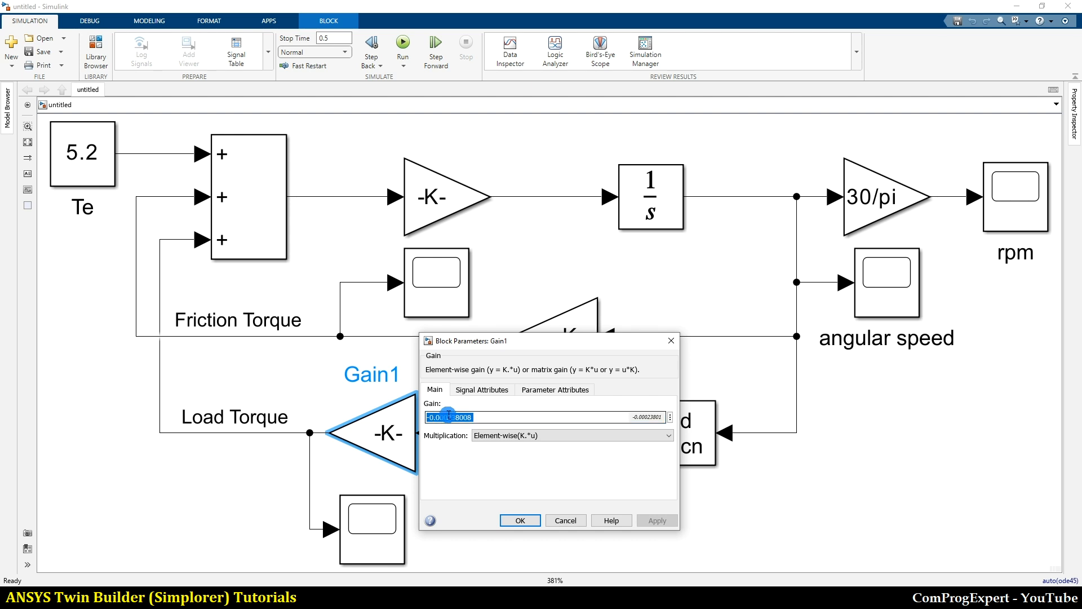
left_click(354, 451)
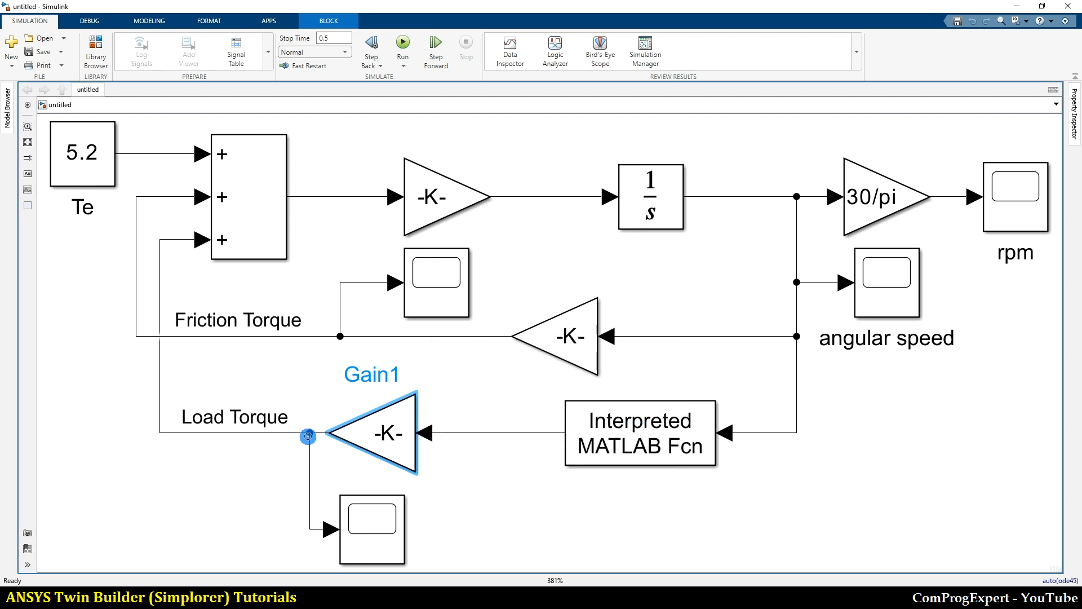
In Paint, write ∫ (Te − TL − Dw) / J = w in blue below the rotor sketch
left_click(359, 597)
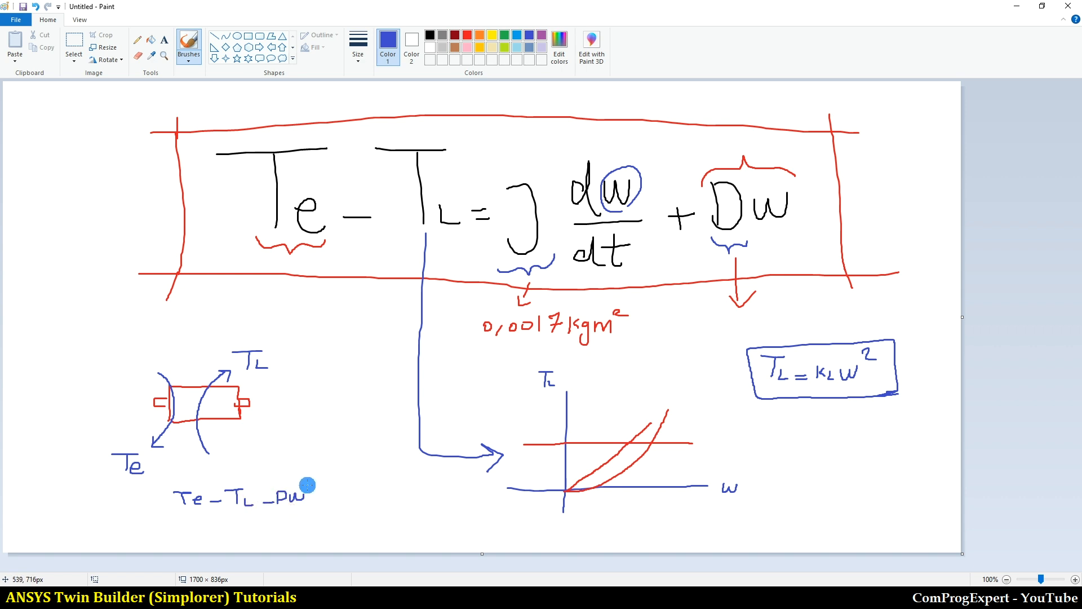
left_click_drag(175, 511, 314, 508)
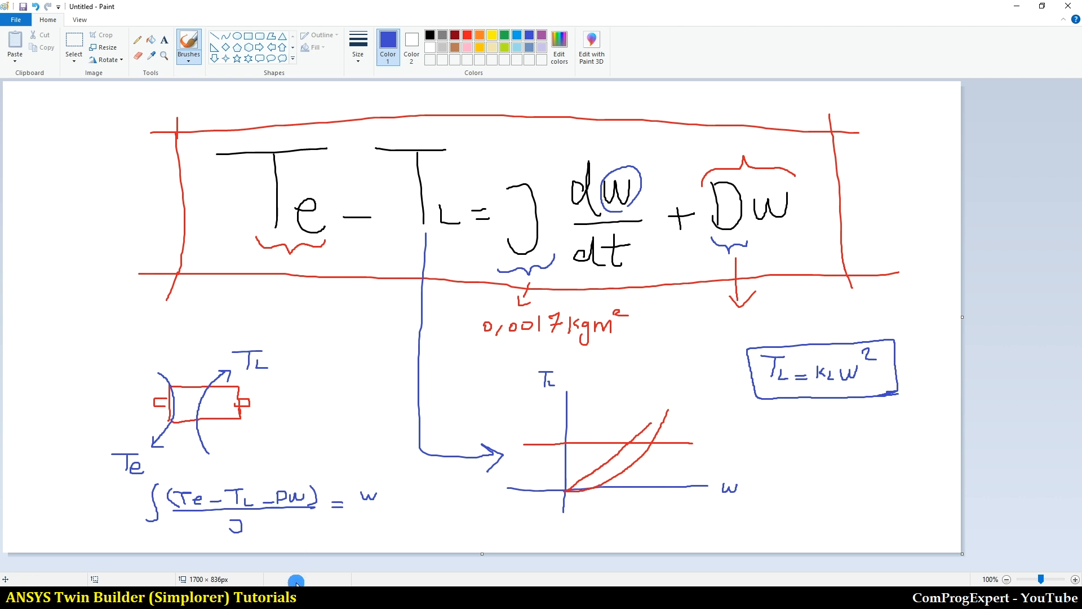
Back in Simulink, inspect the value of the gain block between the sum block and the integrator
mouse_move(293, 583)
left_click(357, 550)
double_click(434, 204)
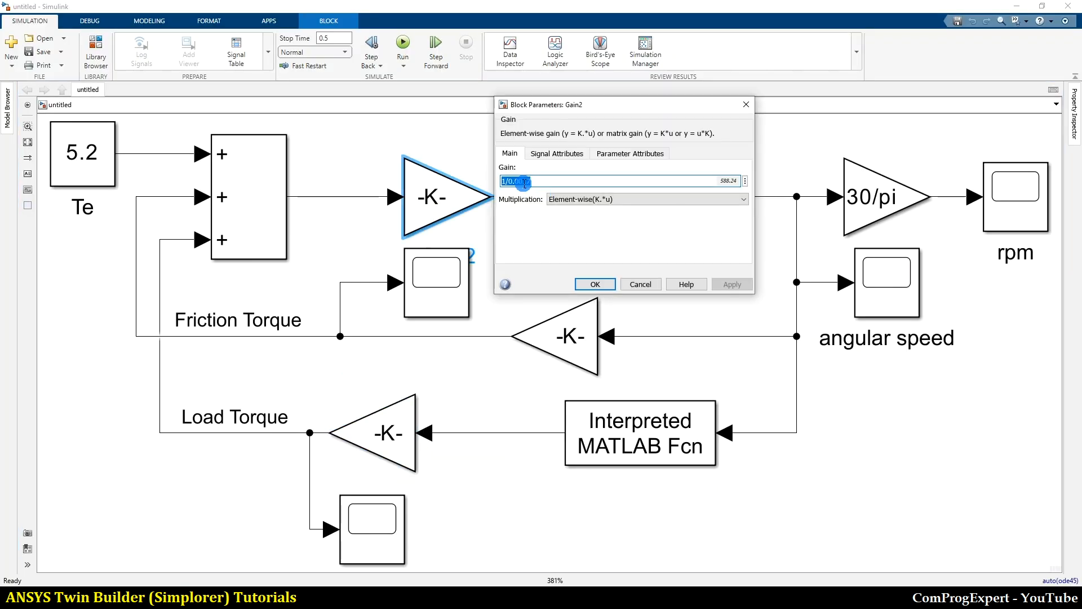
left_click(648, 284)
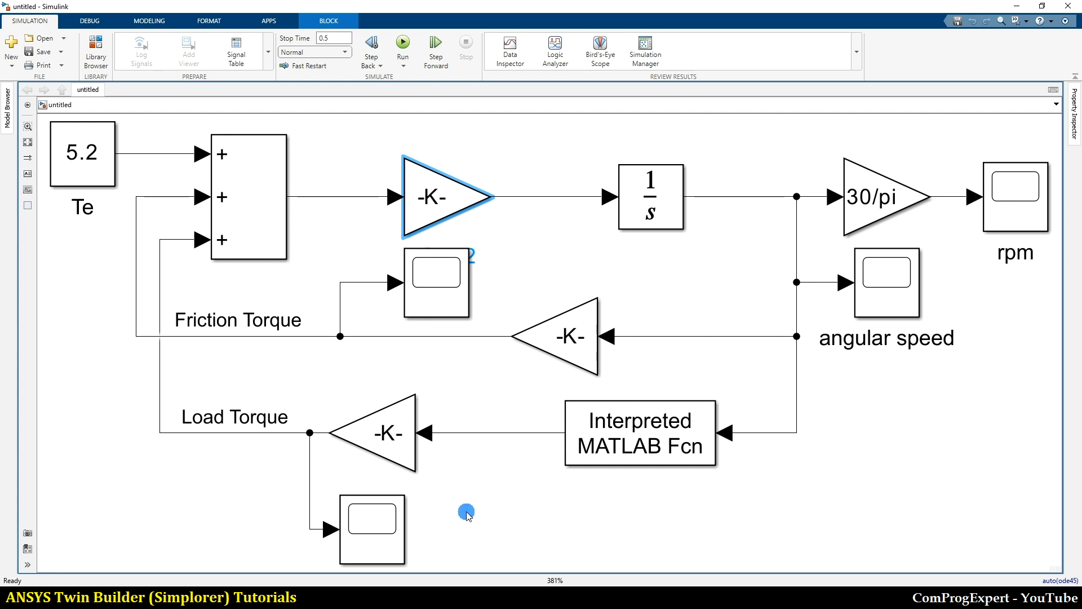
In Paint, write the conversion rpm = w × 30/π in blue below the boxed load torque formula
left_click(394, 596)
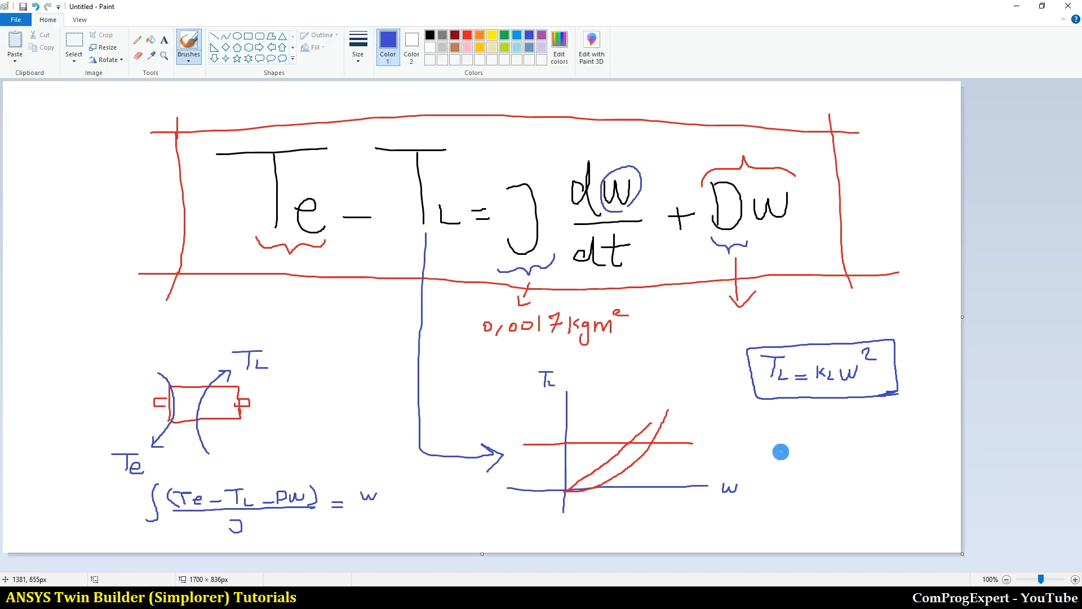
left_click_drag(765, 449, 769, 462)
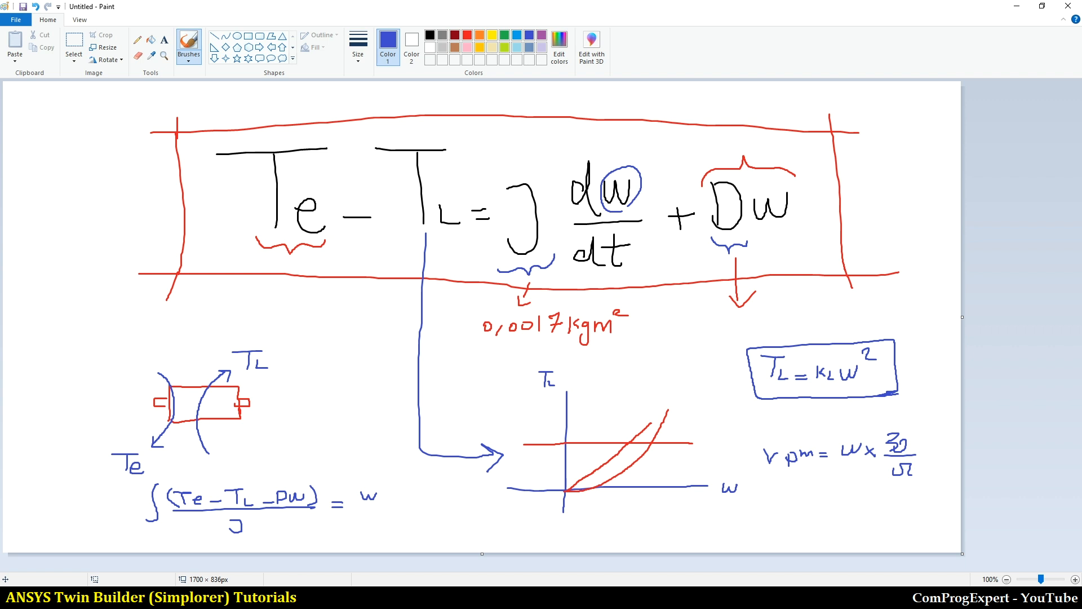
Return to the Simulink model and run the simulation
left_click(301, 582)
left_click(285, 541)
mouse_move(301, 581)
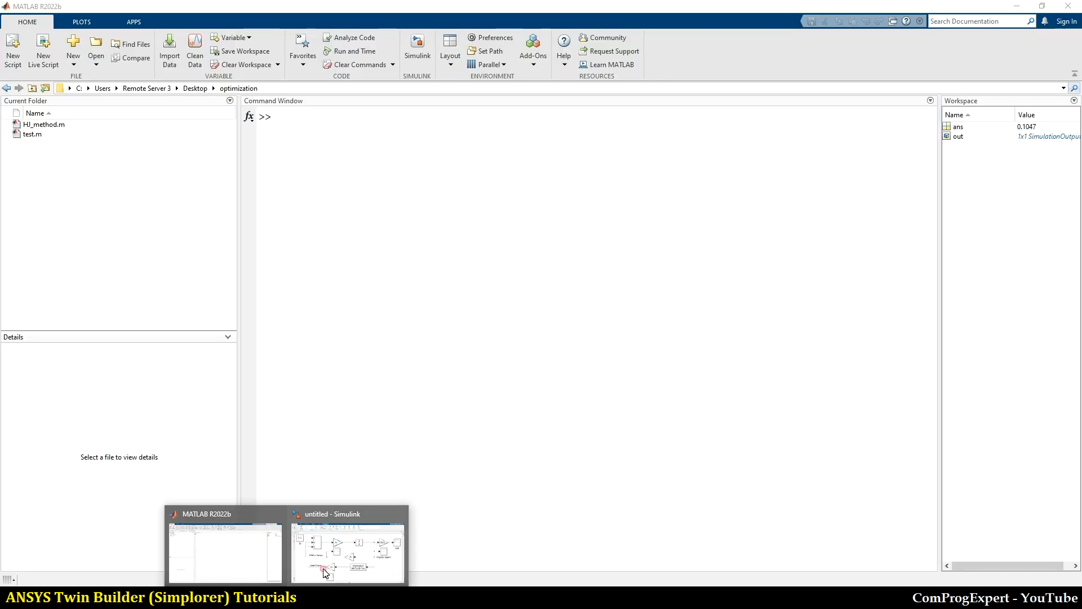
left_click(348, 549)
left_click(403, 42)
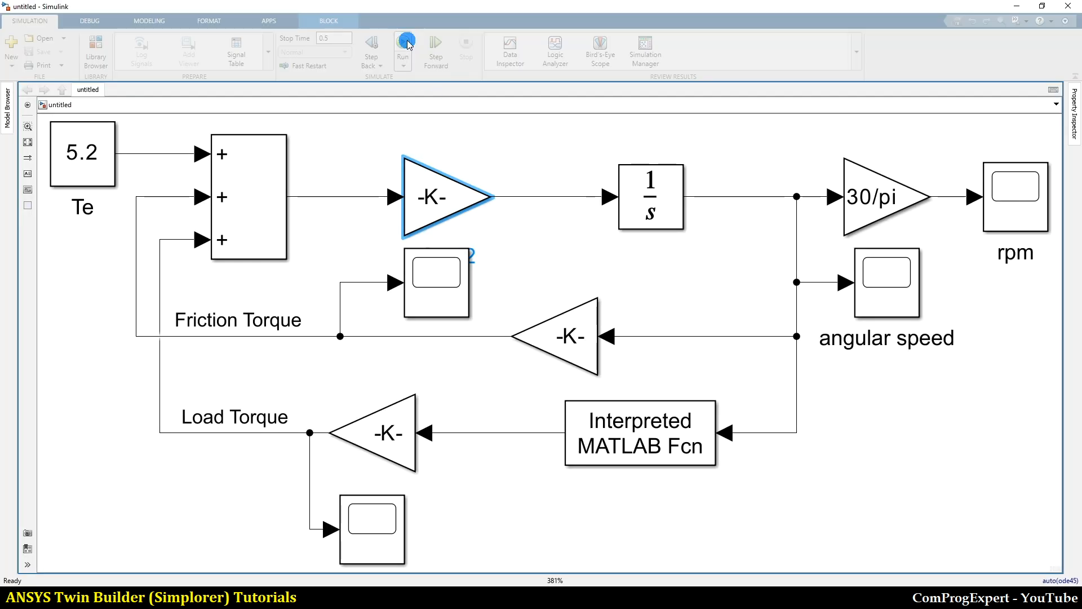
Examine the steady-state part of the angular speed curve in its scope at high magnification and close the scope
double_click(897, 279)
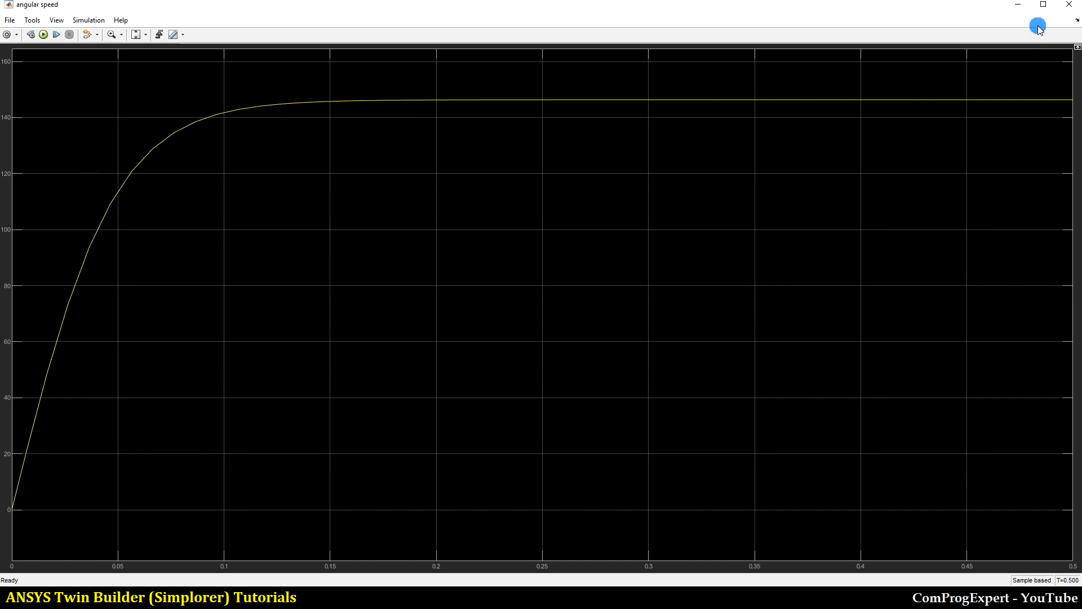
left_click_drag(646, 85, 539, 143)
left_click_drag(399, 144, 231, 226)
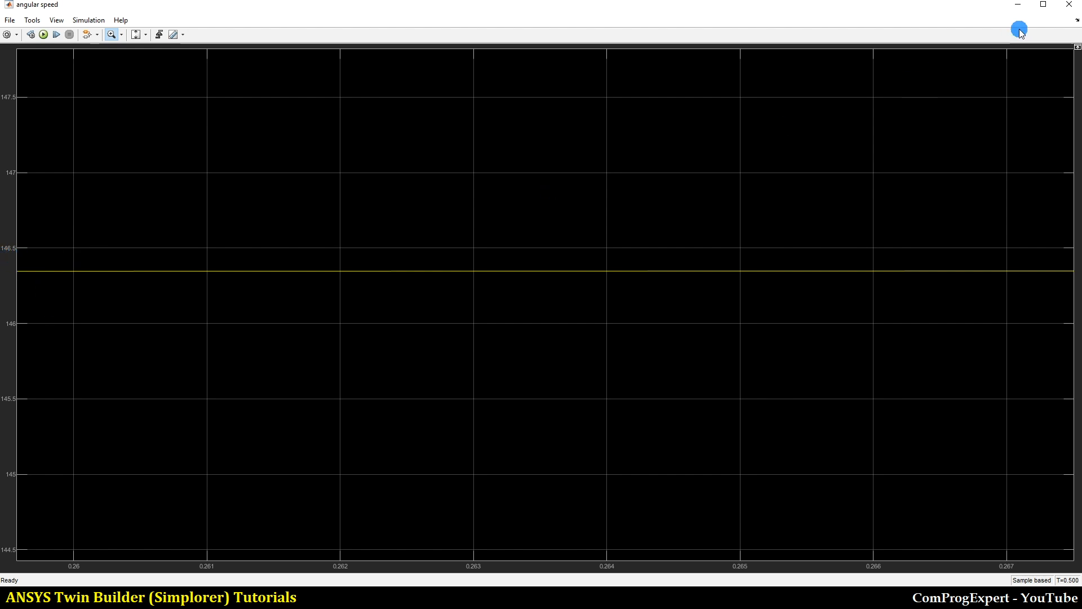
left_click(1070, 8)
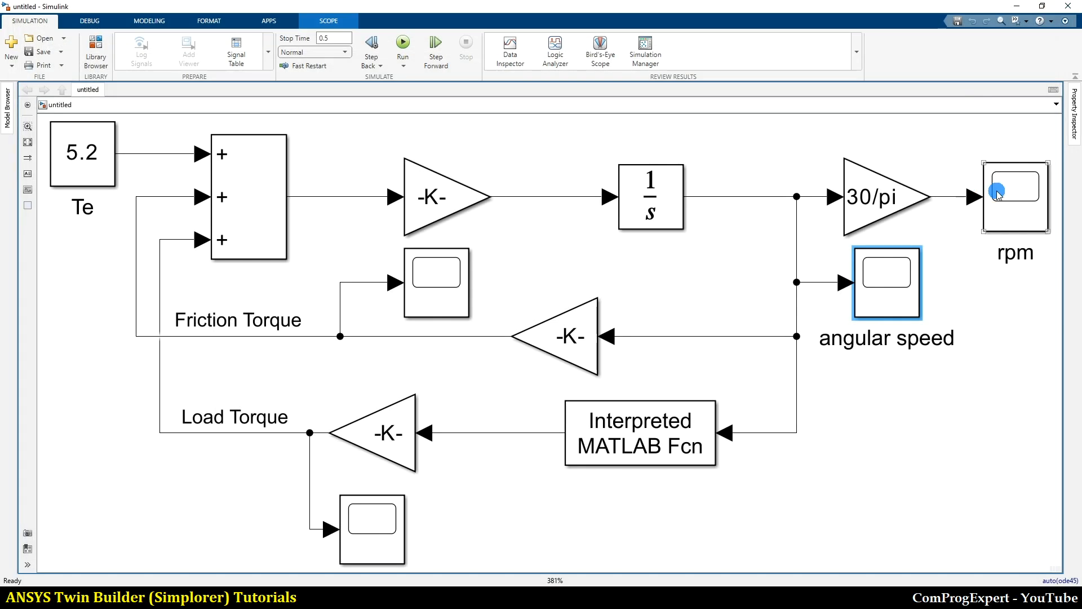
Examine the settled part of the speed curve in the rpm scope at high magnification and close the scope
double_click(995, 191)
left_click_drag(651, 72, 581, 131)
left_click_drag(615, 240, 469, 324)
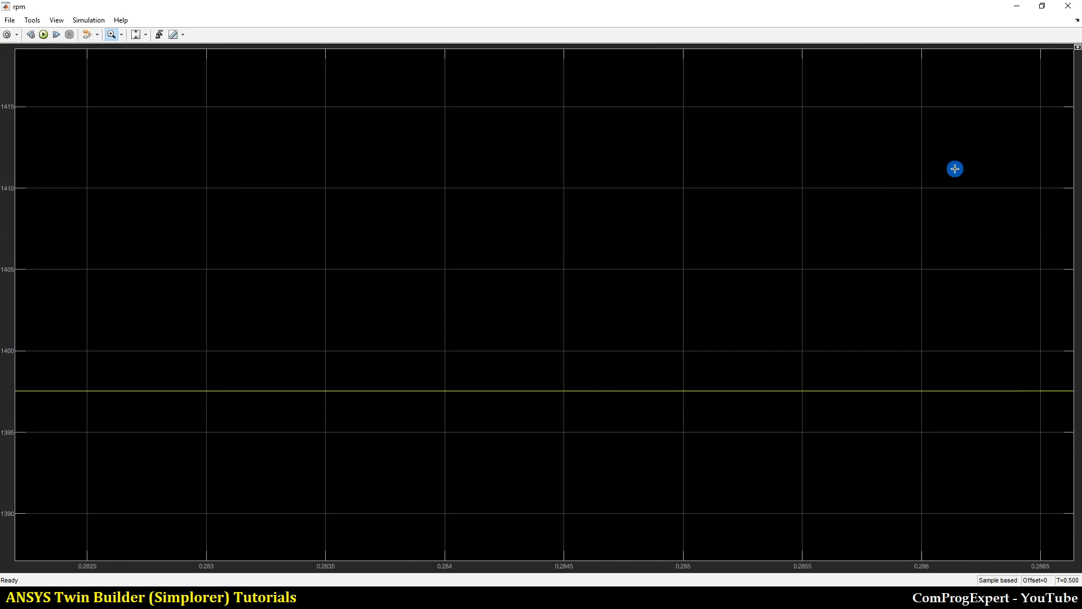
left_click(1068, 6)
View the friction torque curve in its scope and close the scope
left_click(689, 280)
double_click(455, 298)
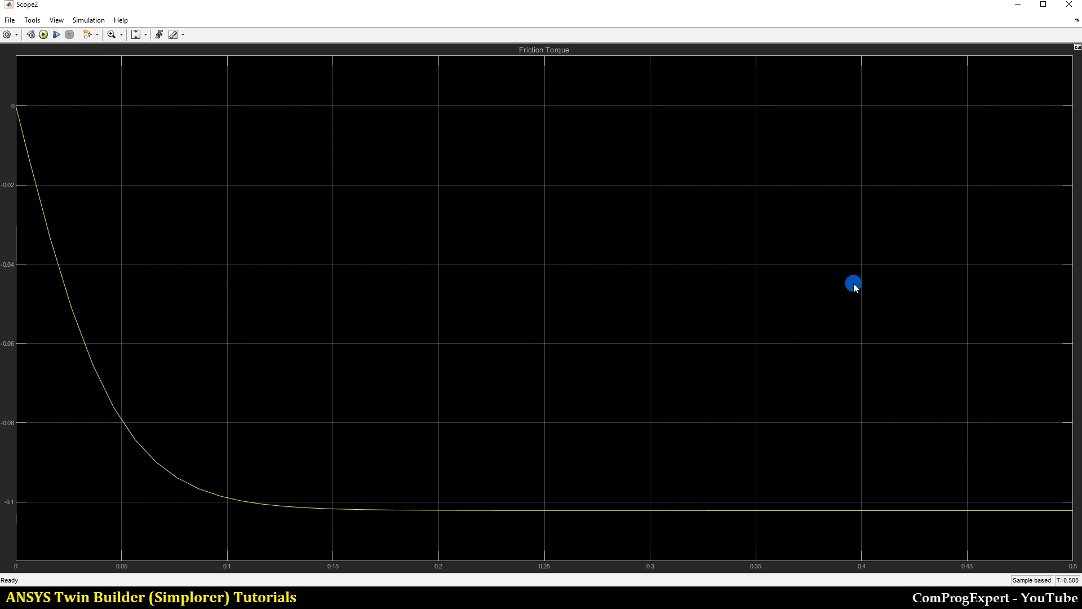
left_click(1070, 4)
Scale the load torque scope to fit its curve, examine the steady-state value at high magnification and close the scope
left_click(371, 529)
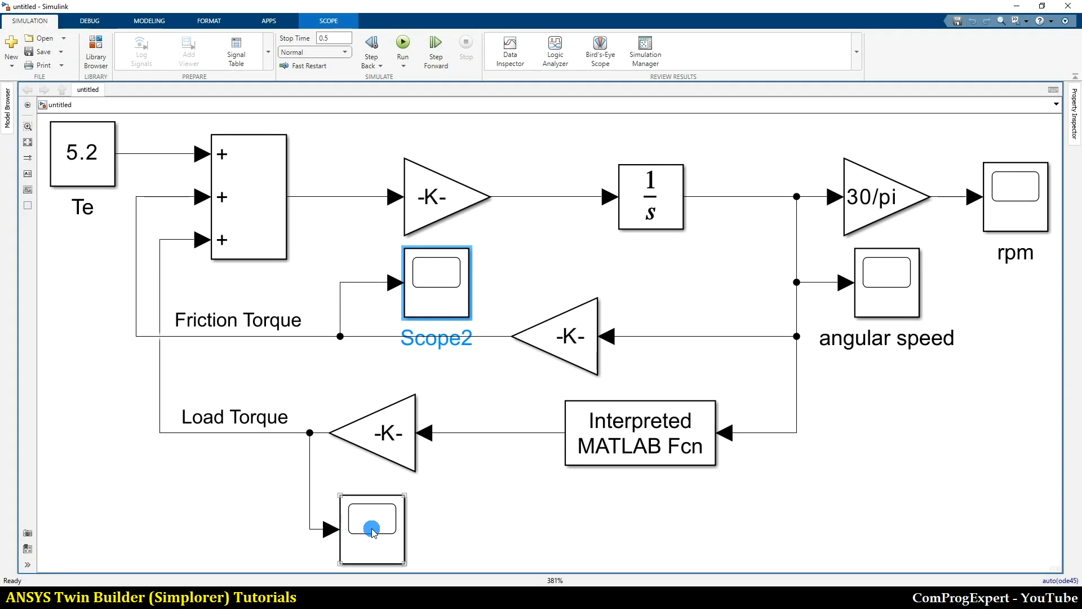
double_click(372, 529)
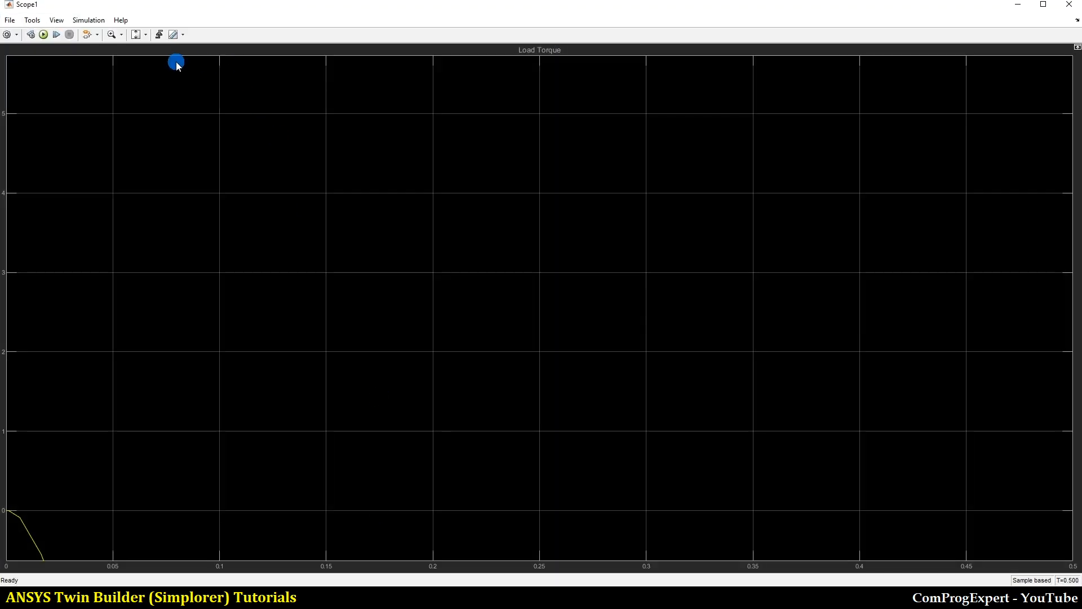
left_click(138, 35)
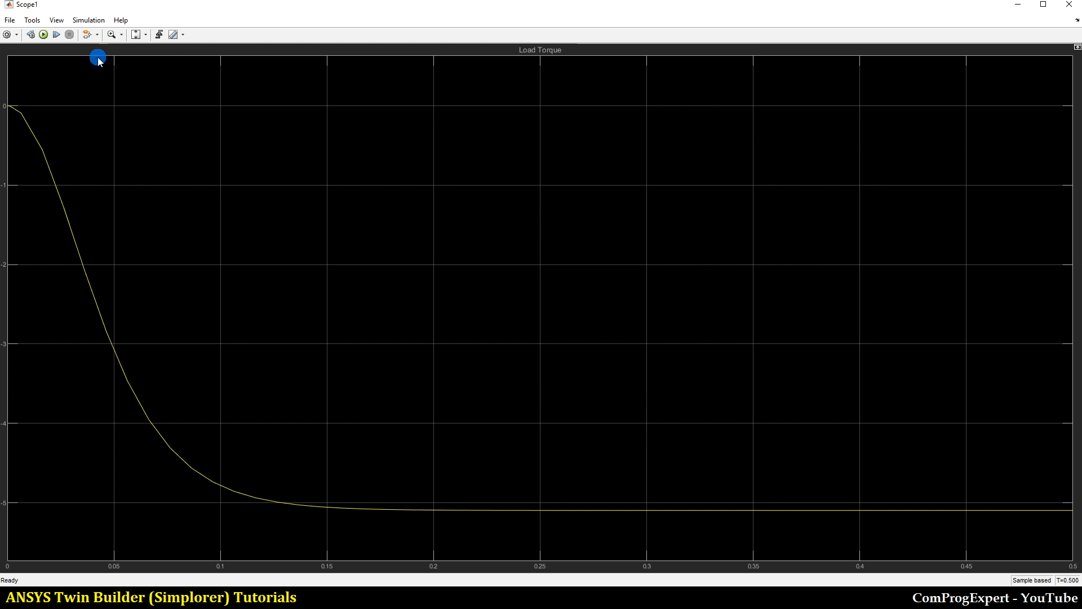
left_click_drag(825, 490, 734, 542)
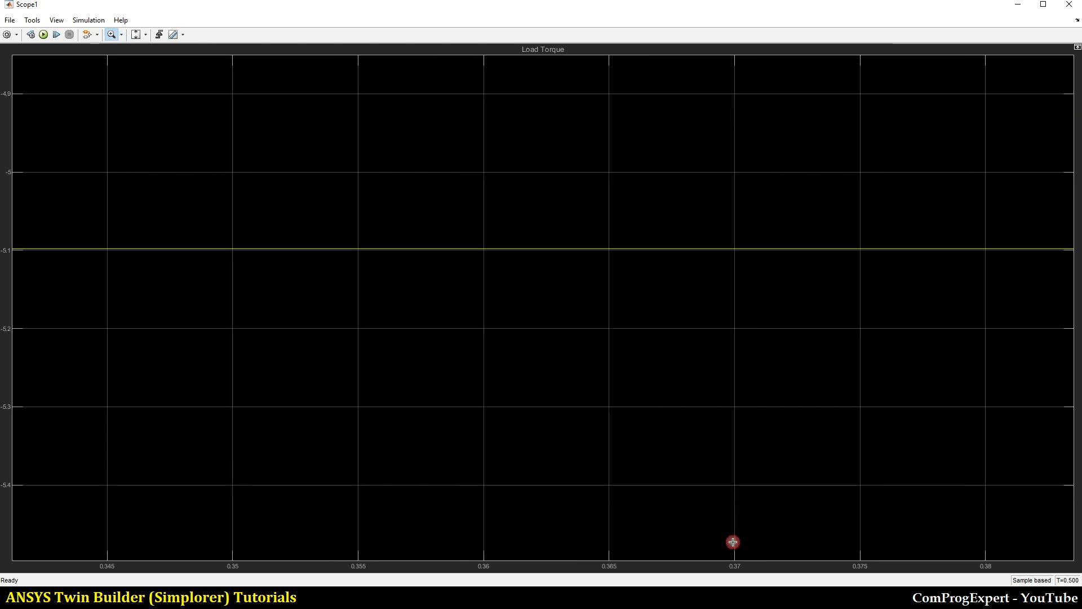
left_click_drag(801, 250, 678, 308)
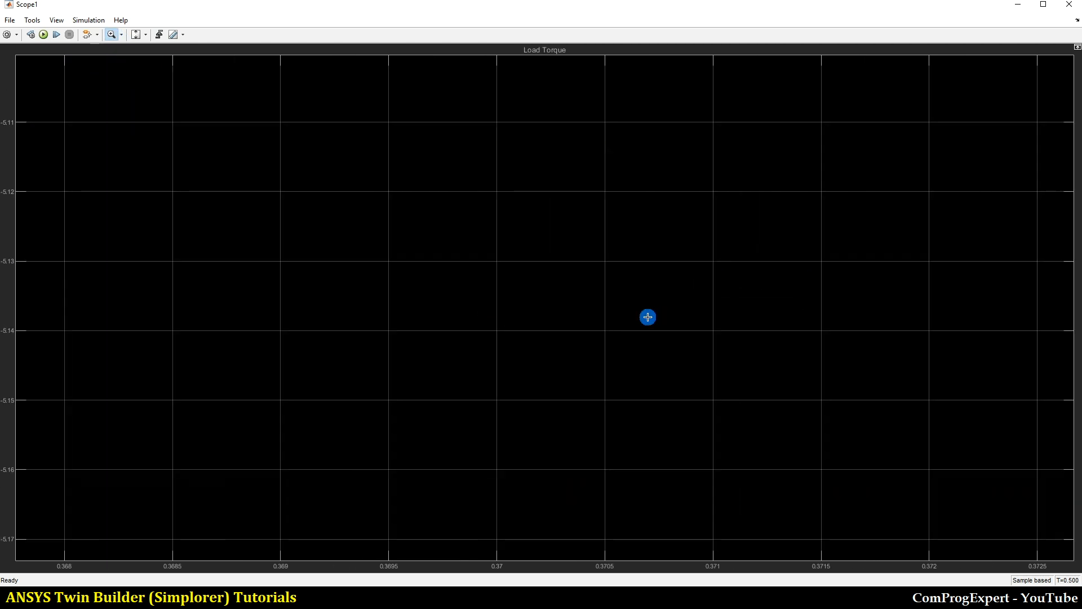
left_click(780, 276)
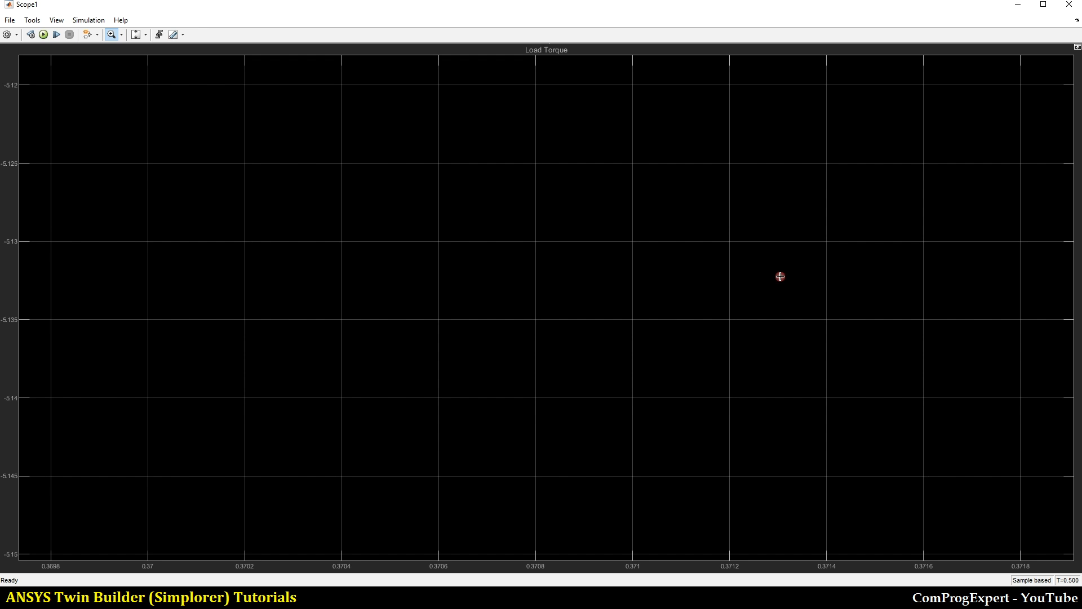
left_click(136, 34)
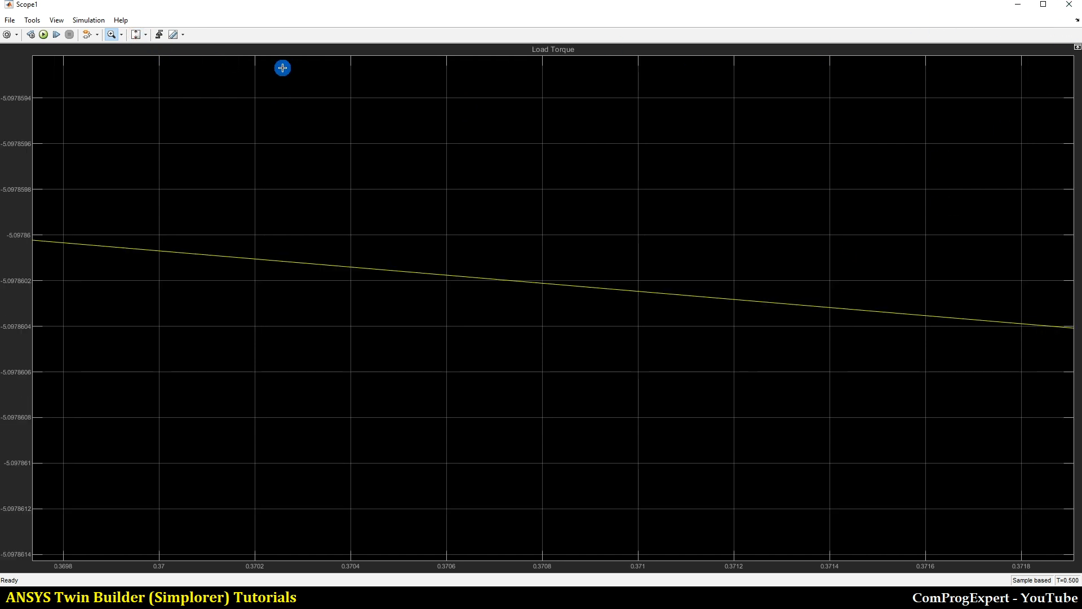
scroll(283, 168, "down", 3)
left_click(1068, 5)
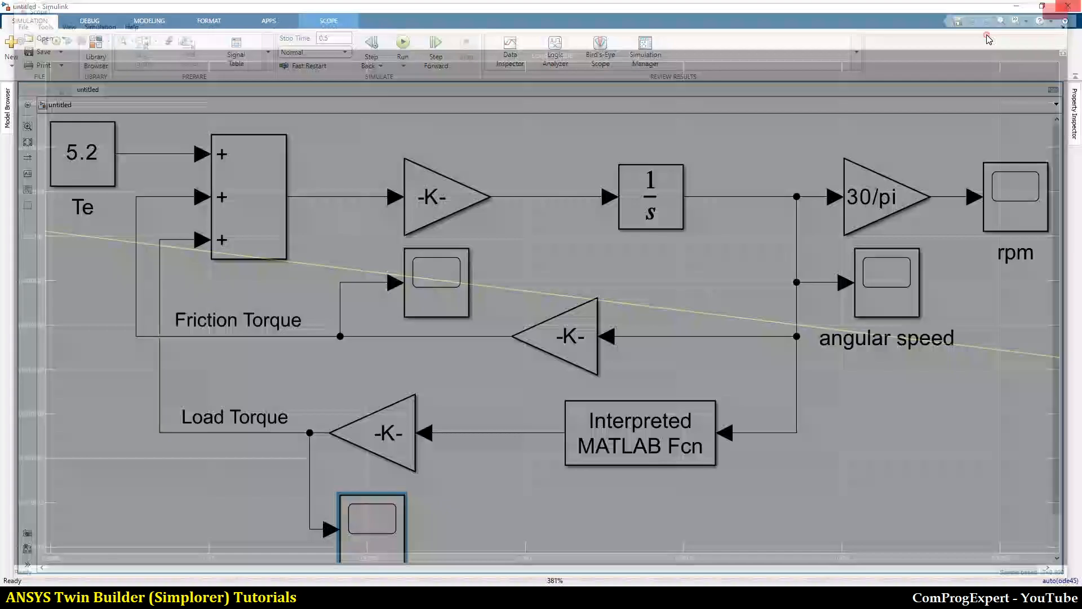
left_click(101, 153)
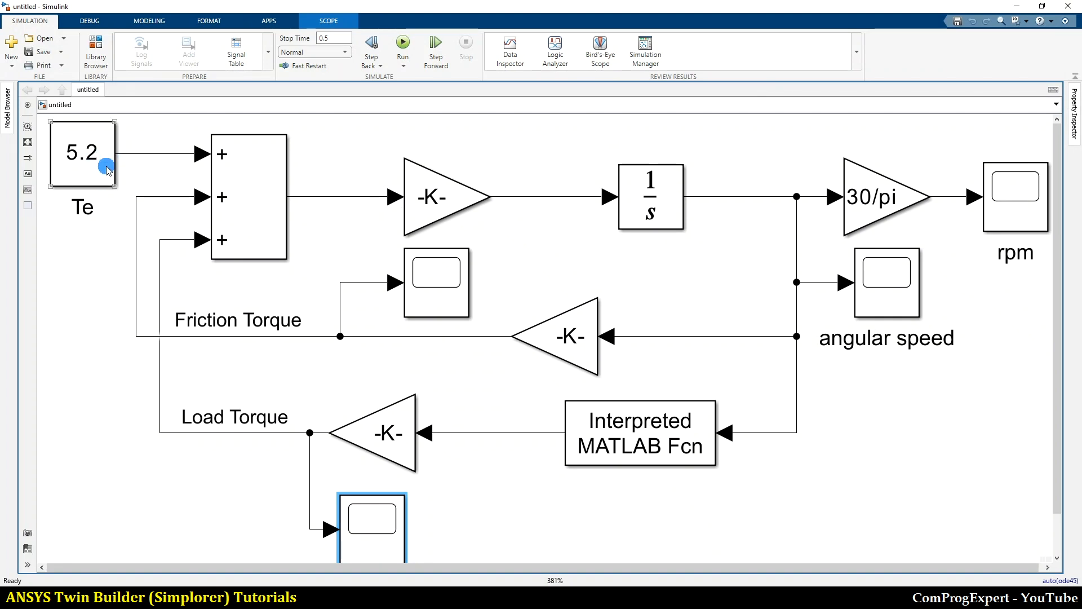
left_click(281, 293)
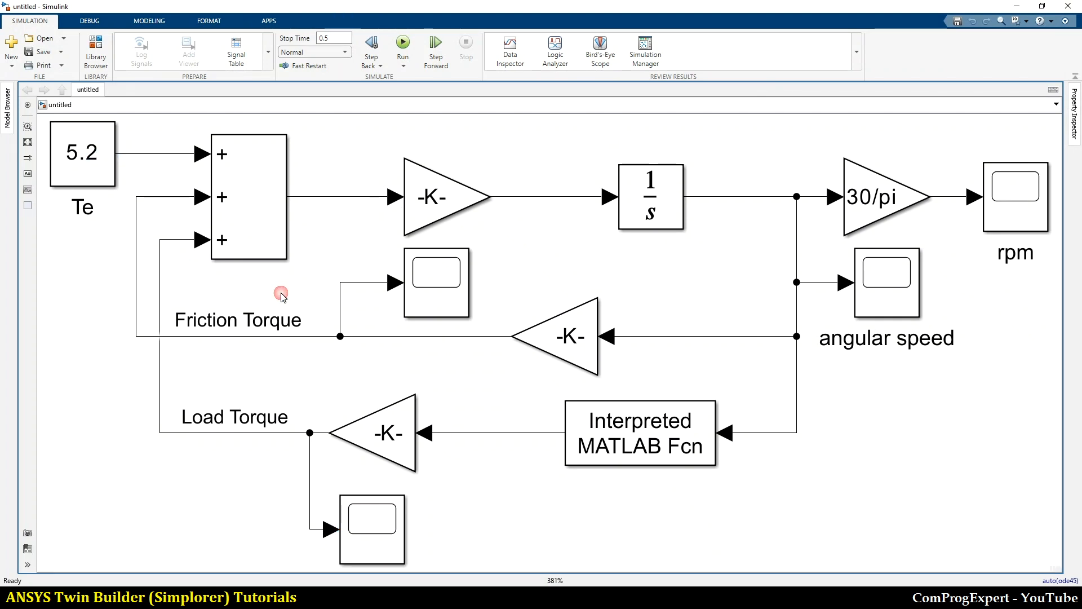
left_click(579, 460)
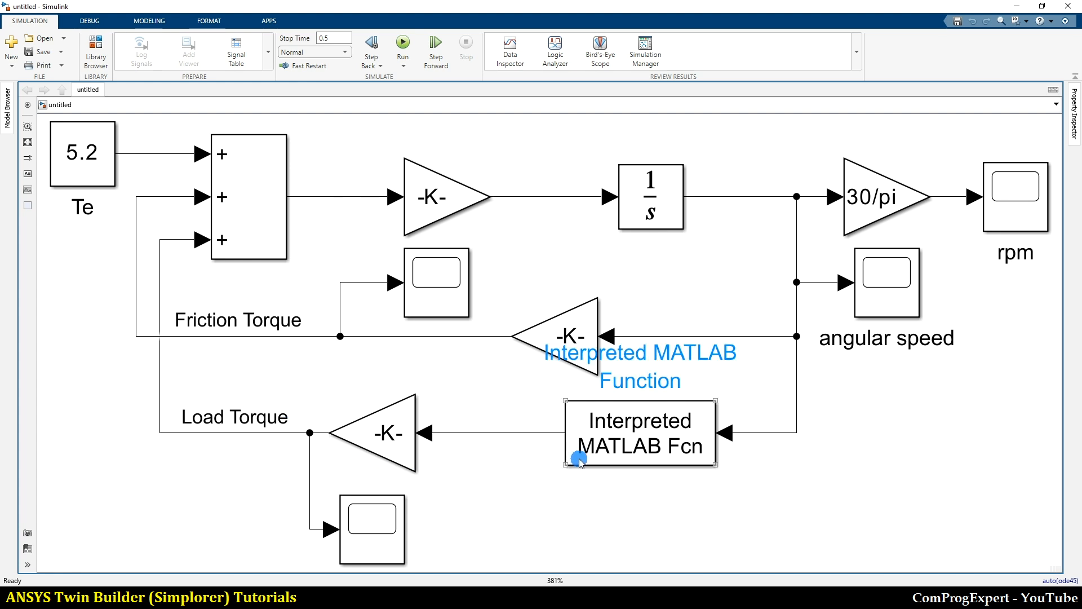
left_click(524, 499)
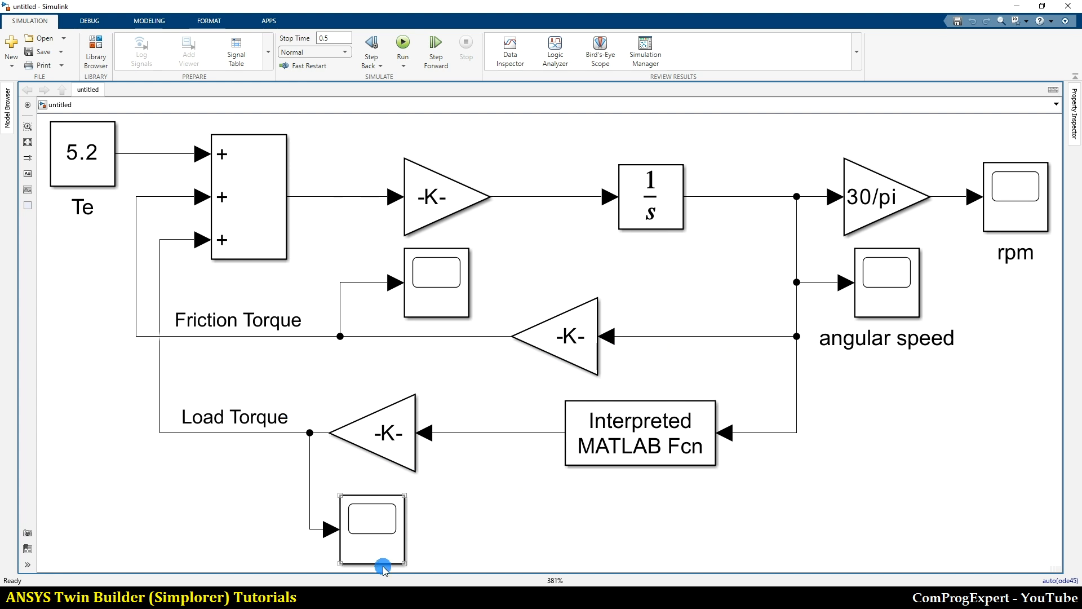
Switch to Ansys Electronics Desktop and insert a new Simplorer design into Project28
left_click(376, 596)
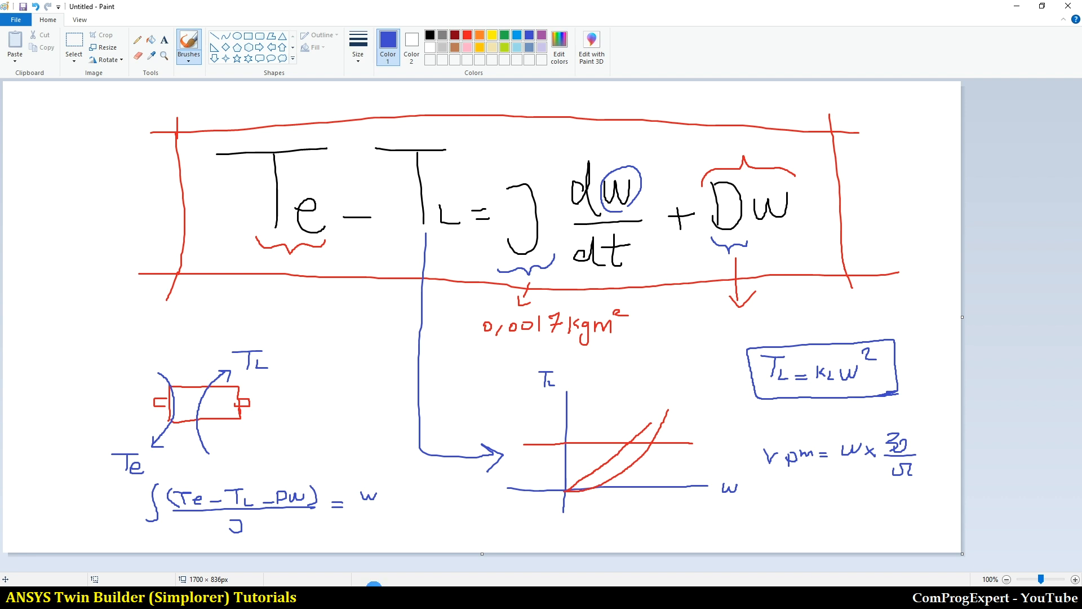
left_click(318, 593)
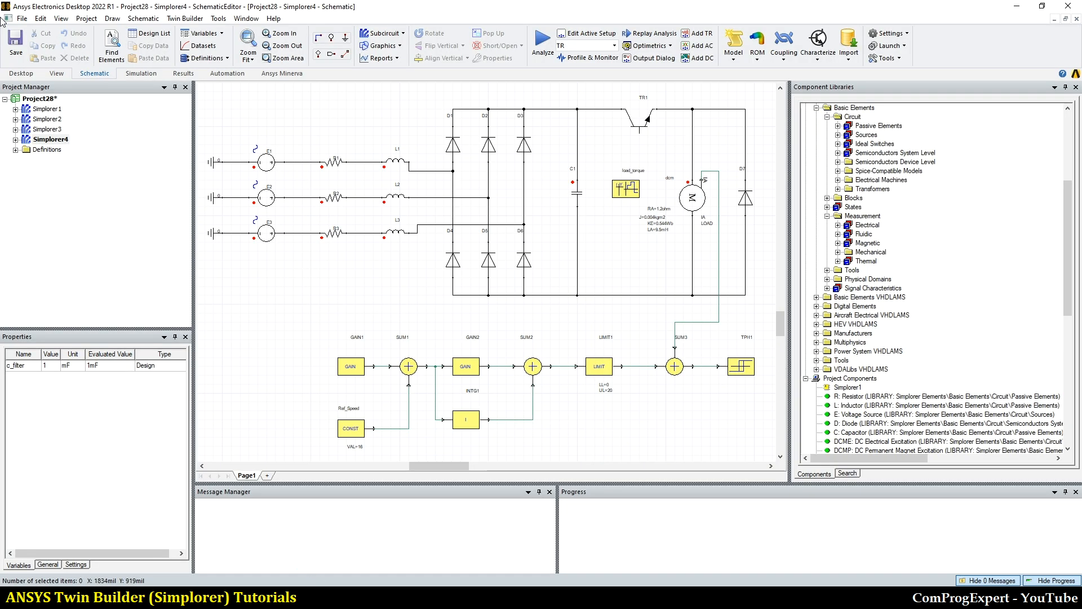
right_click(39, 99)
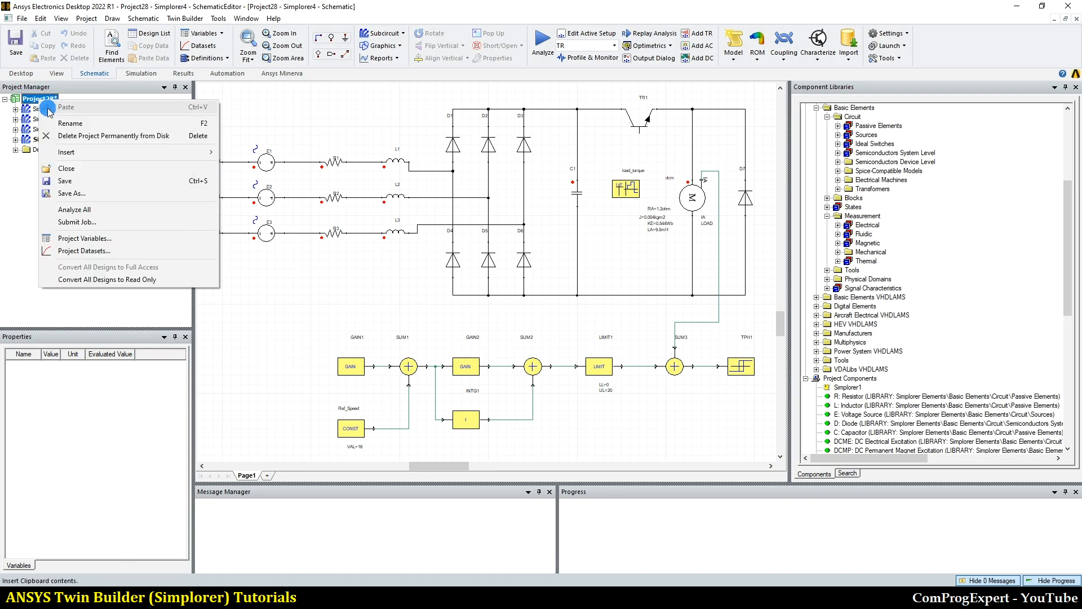
left_click(98, 155)
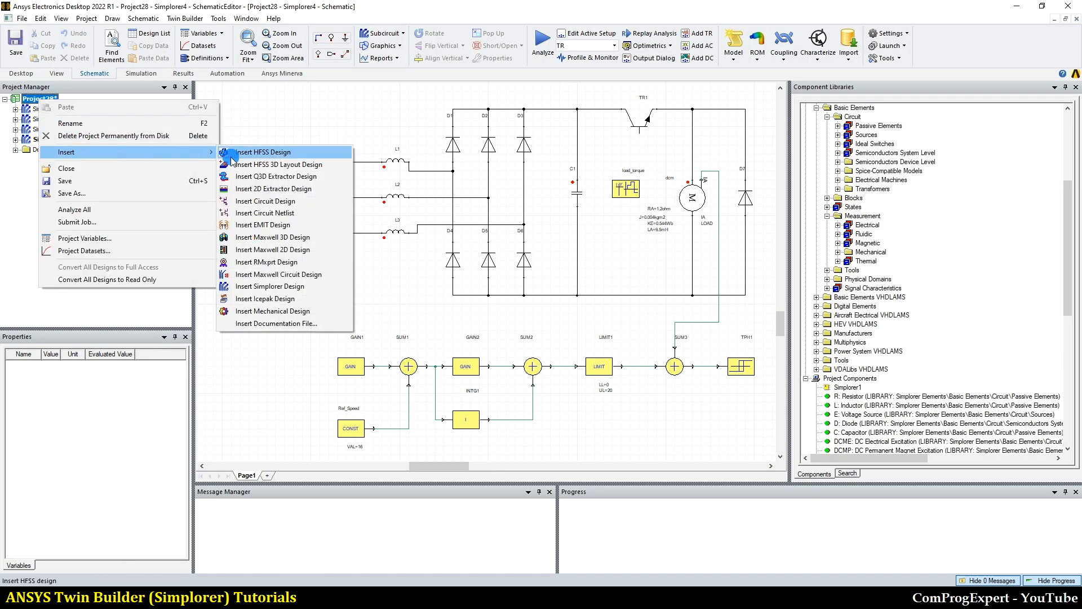
left_click(278, 289)
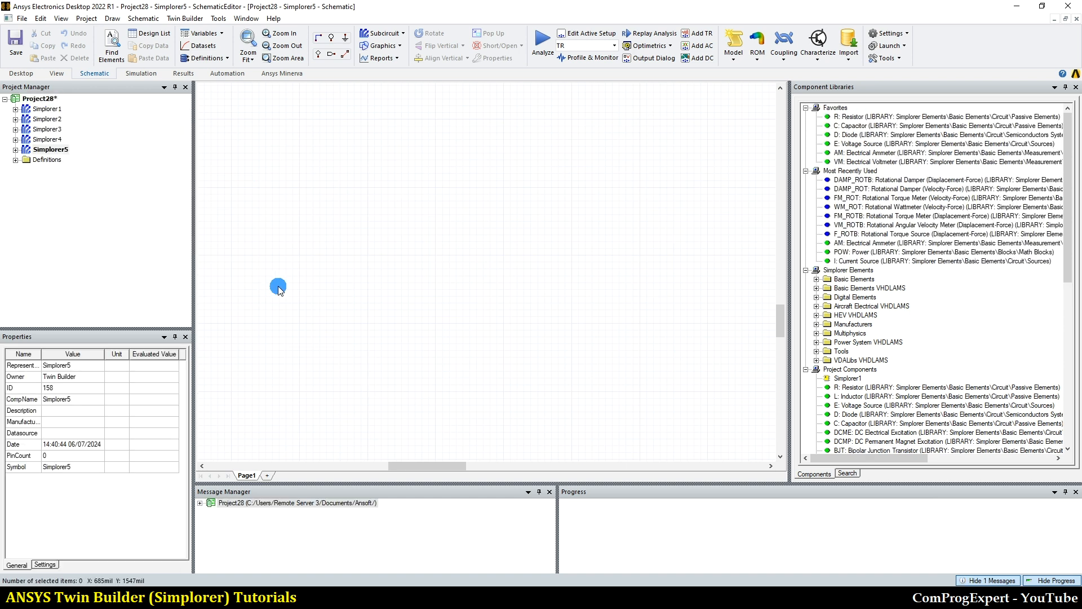
Widen the component library view and browse the Basic Elements physical domains to the mechanical representations
left_click_drag(789, 204, 817, 207)
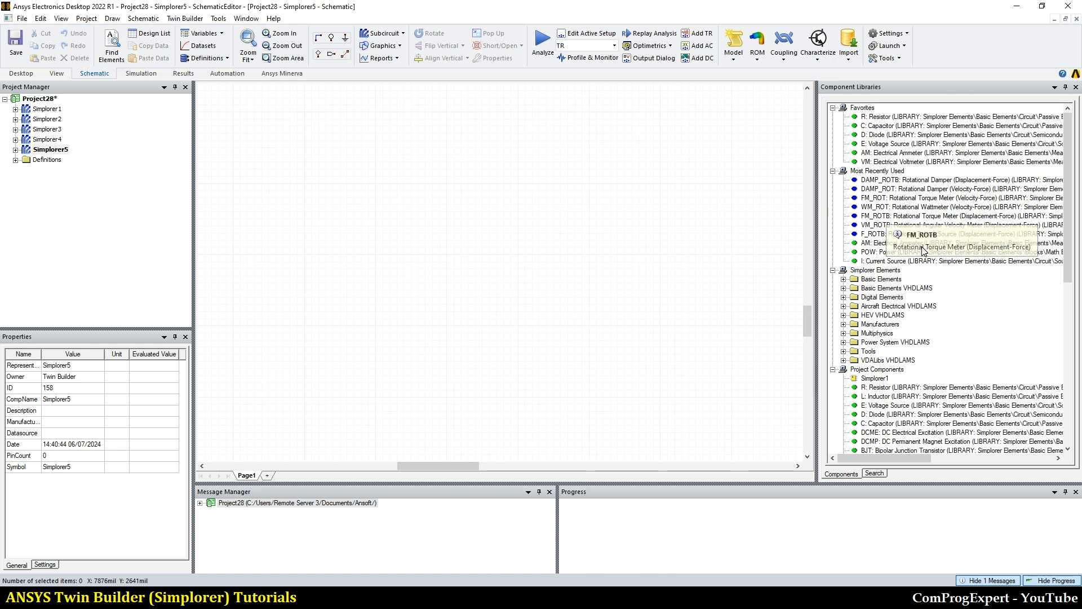
scroll(916, 288, "down", 2)
left_click(844, 225)
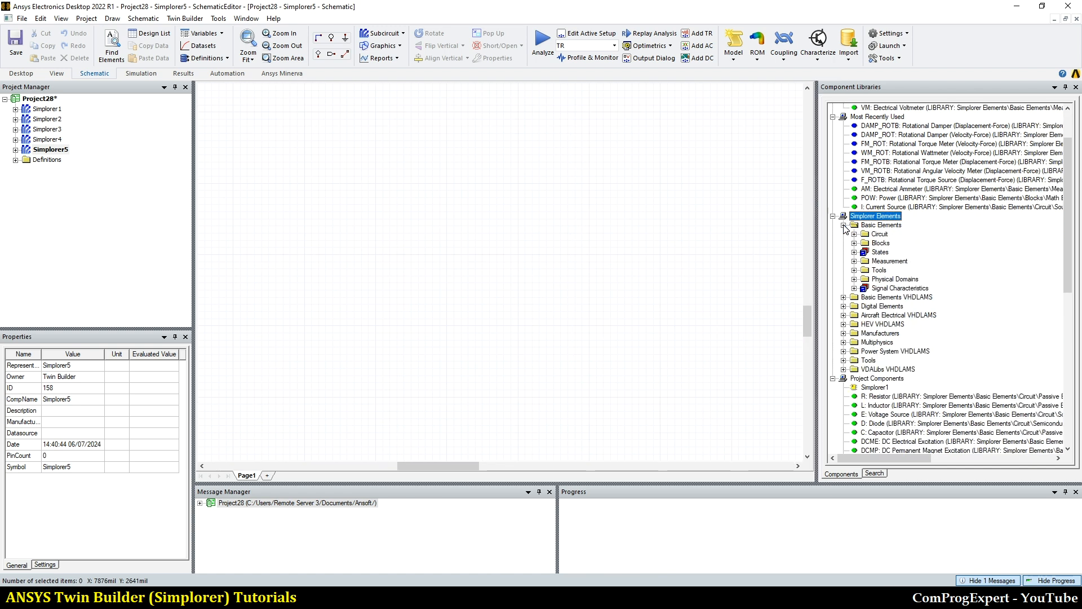
left_click(855, 280)
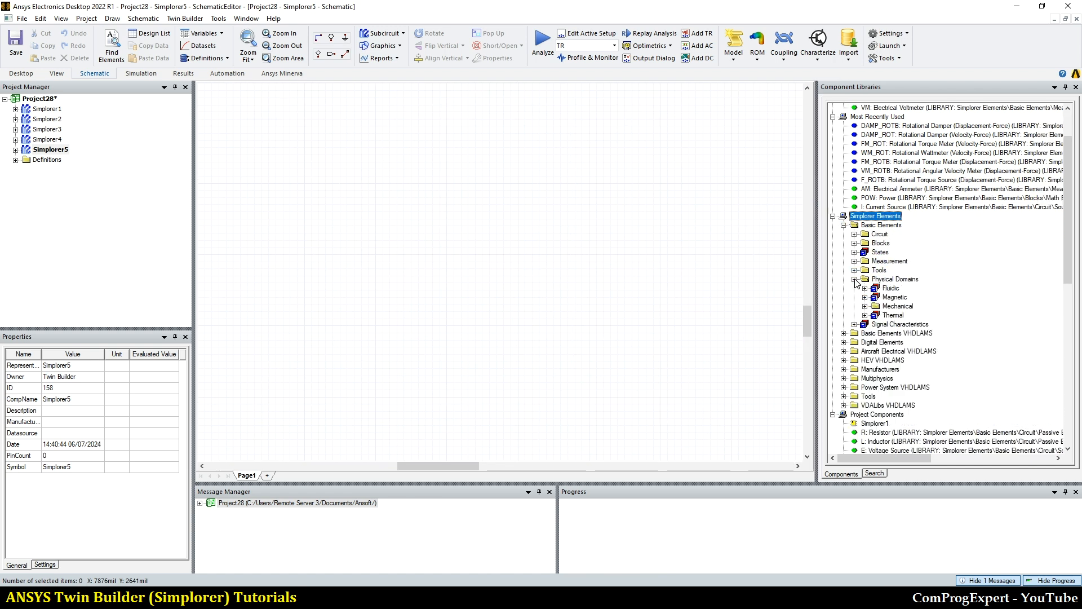
left_click(866, 307)
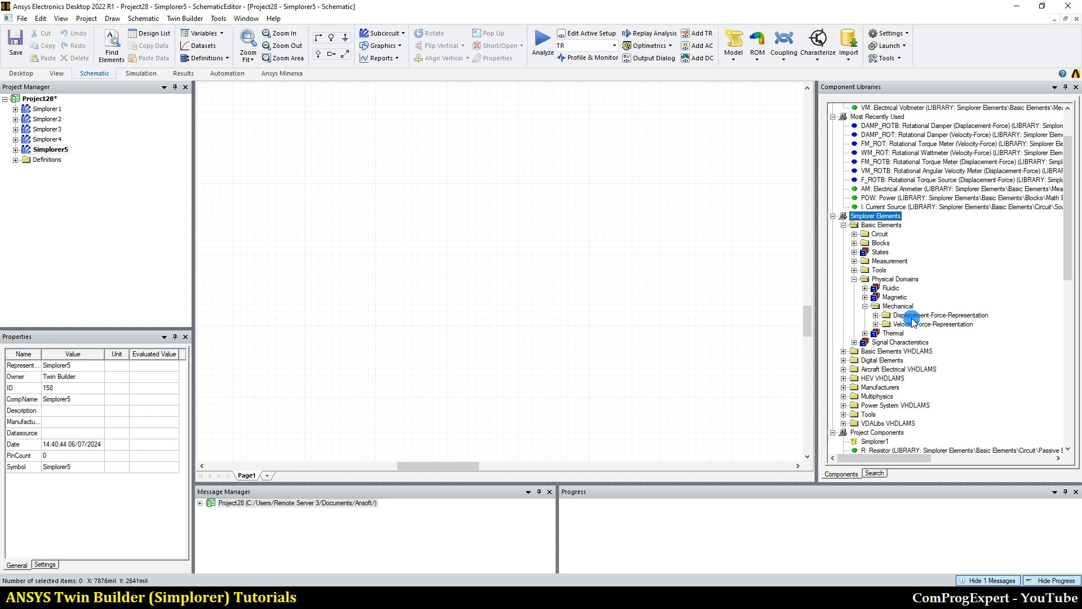
Place a current source from the Basic Elements circuit sources on the empty schematic
left_click(854, 234)
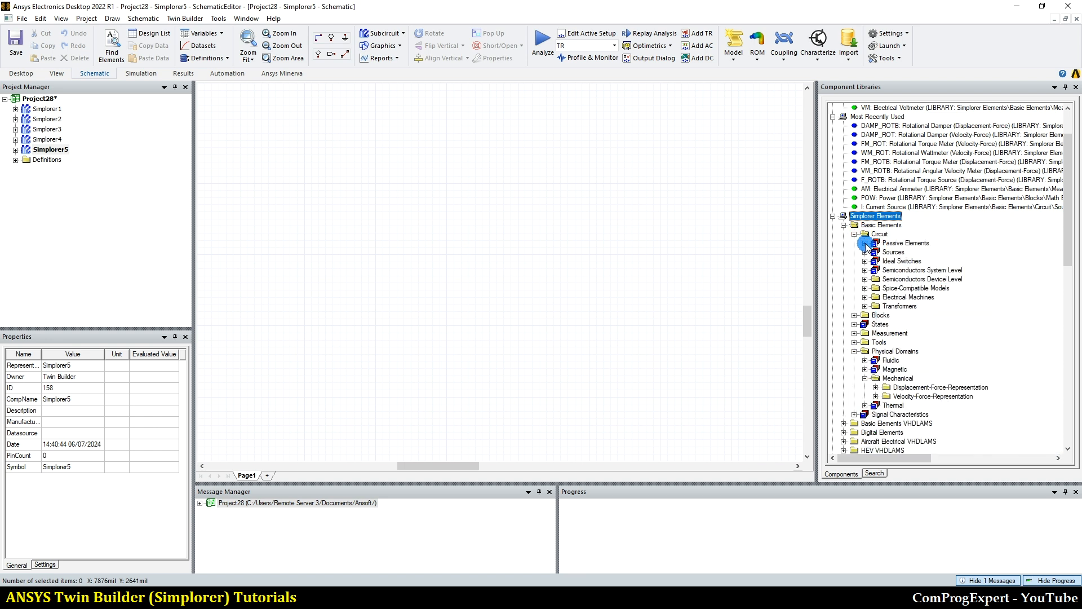
left_click(865, 242)
left_click(866, 297)
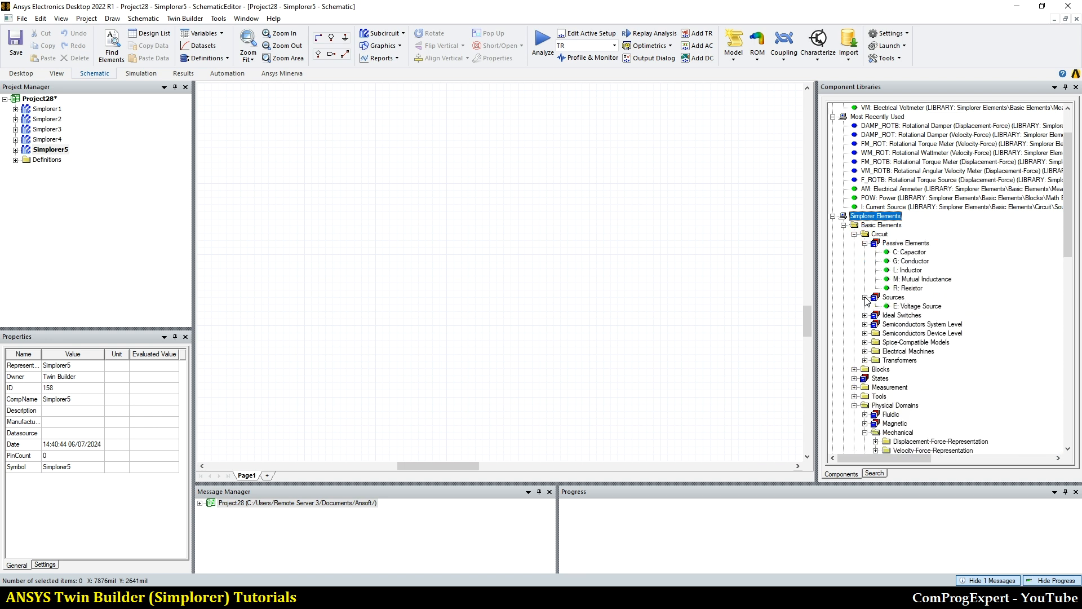
scroll(925, 322, "down", 2)
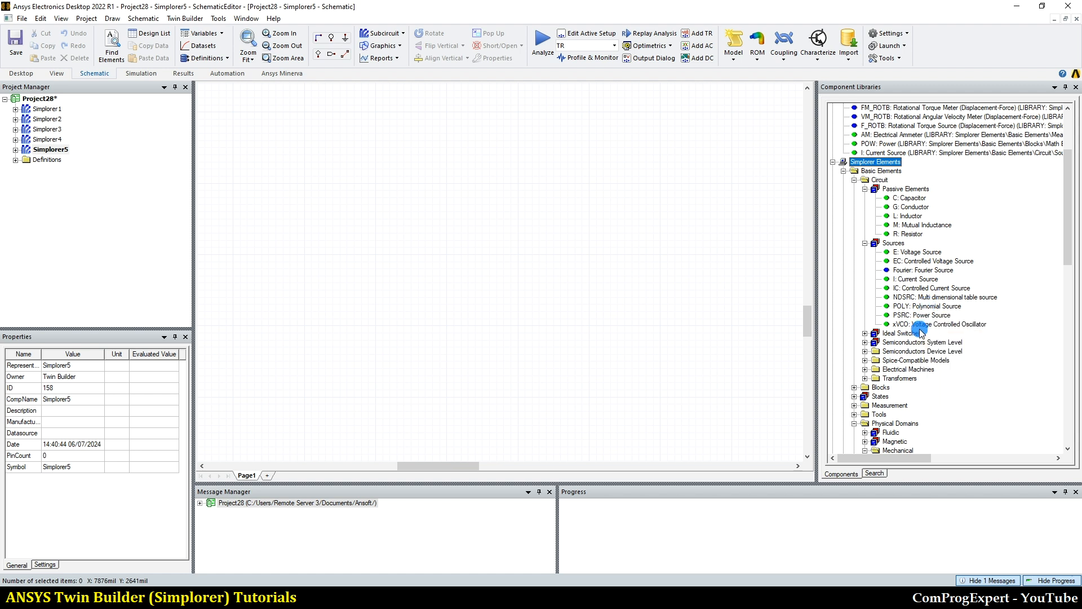
mouse_move(921, 280)
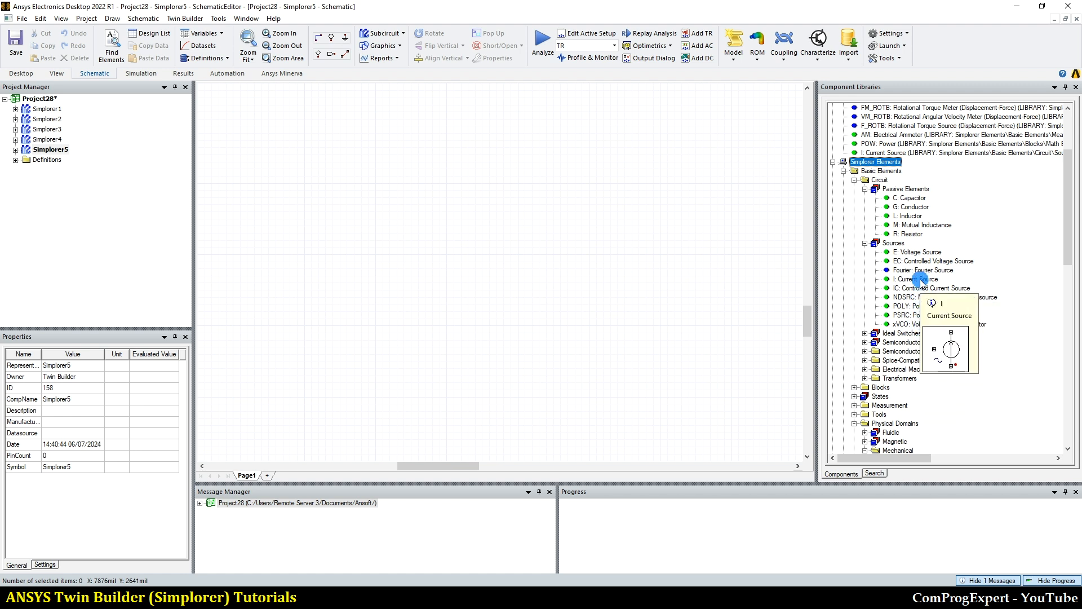
left_click(921, 280)
left_click(454, 276)
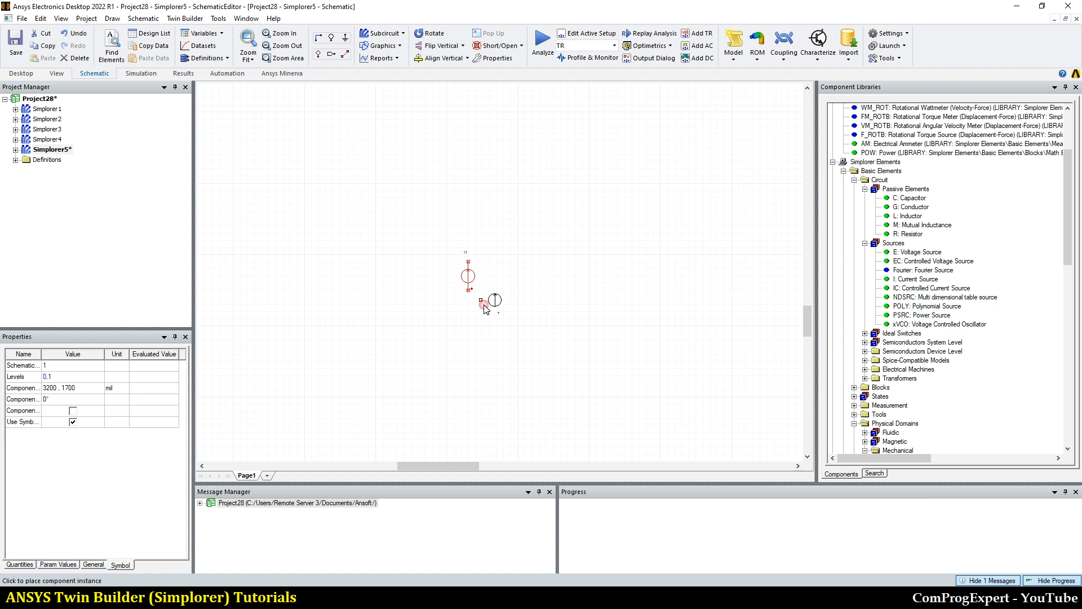
key("Escape")
scroll(483, 282, "up", 2)
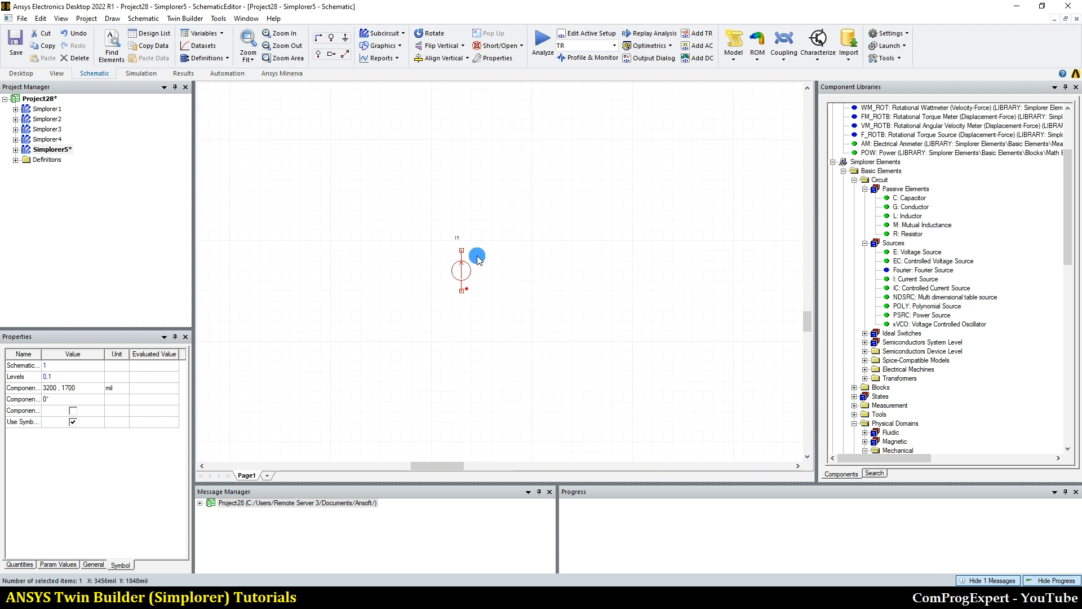
scroll(452, 310, "up", 2)
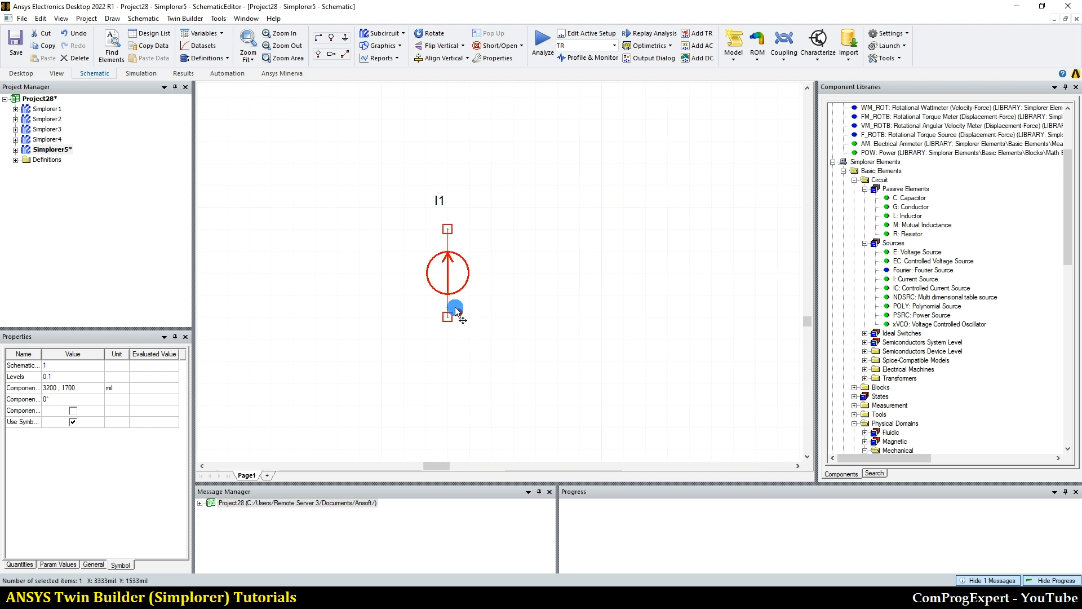
left_click(511, 291)
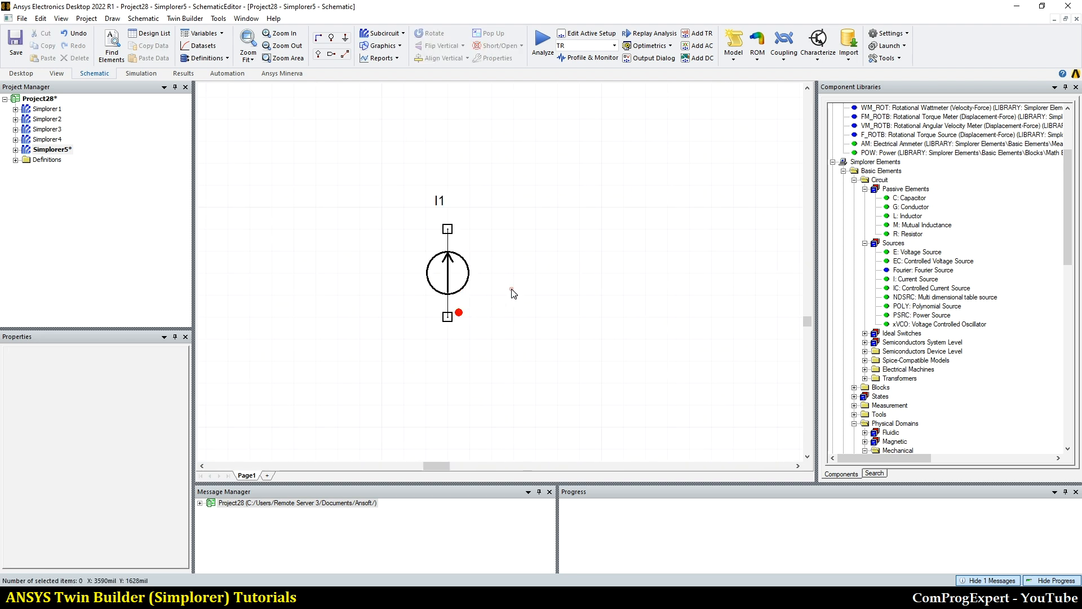
View the current source's parameters, close them without editing, and inspect the symbol's reference-pin marker
double_click(455, 278)
left_click(336, 212)
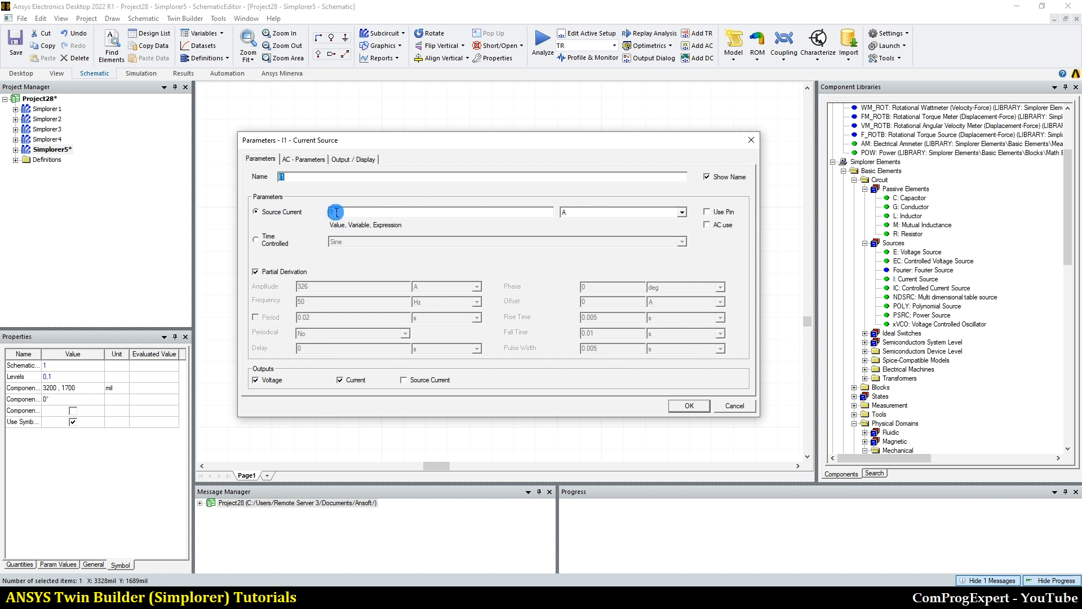
left_click(753, 142)
left_click(481, 309)
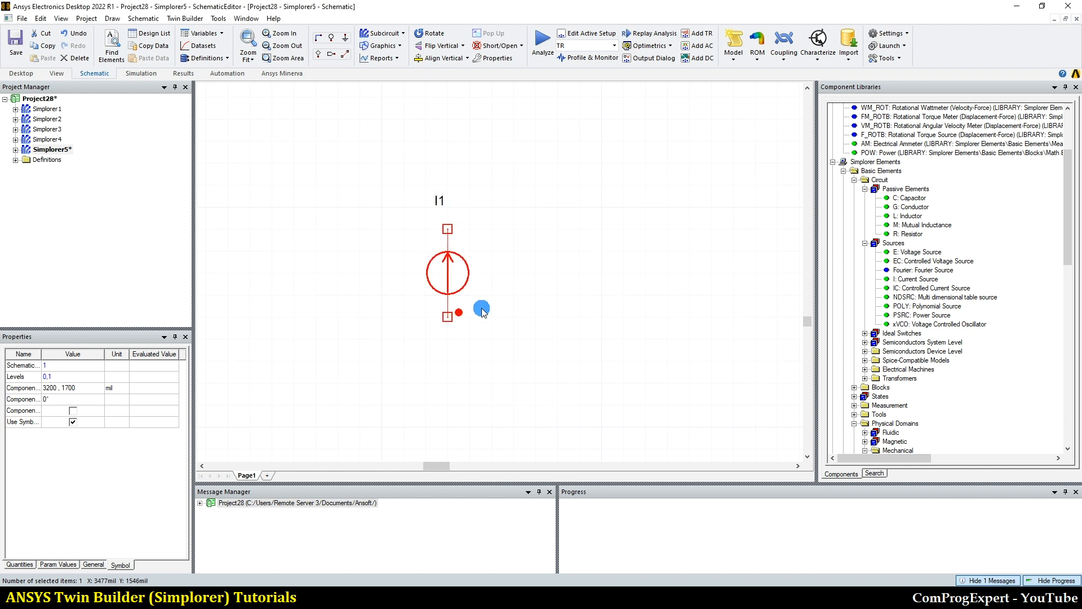
left_click(451, 278)
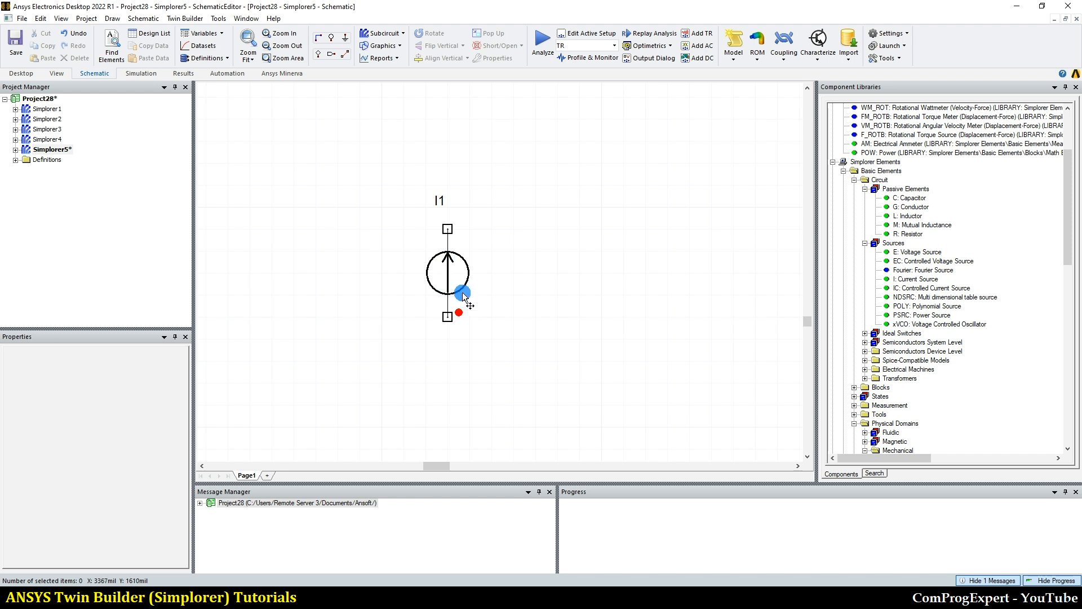
left_click(462, 315)
left_click(513, 315)
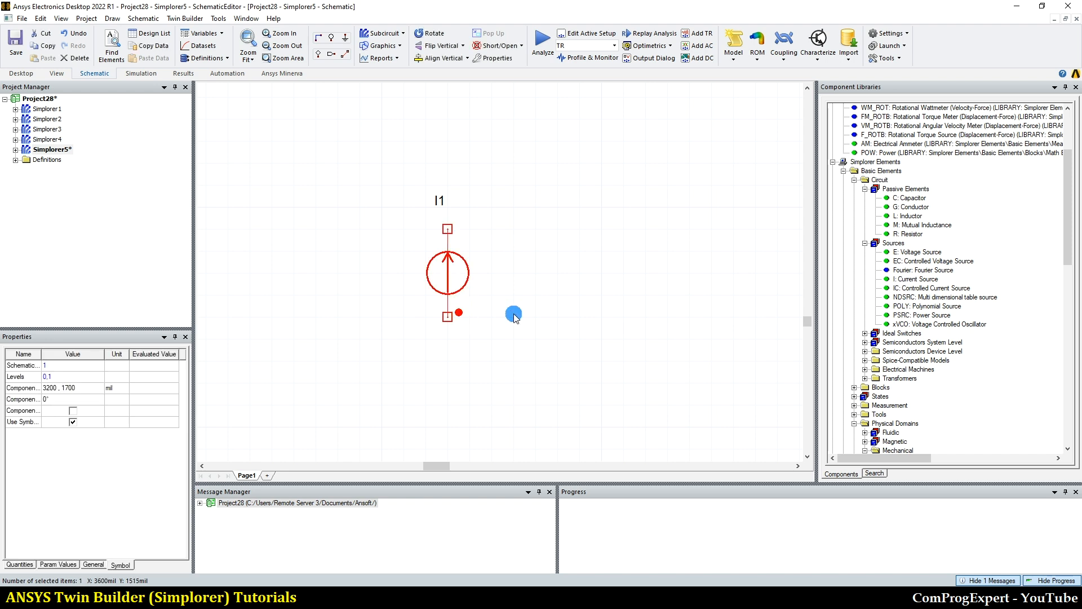
Attach a ground to the lower pin of the current source
key("ctrl+g")
left_click(449, 317)
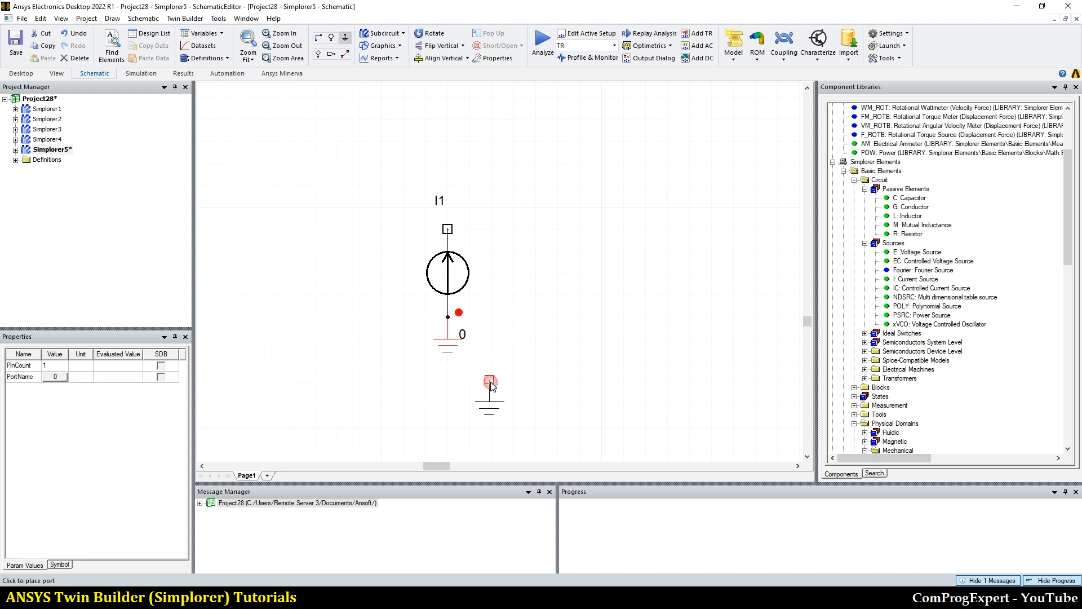
key("Escape")
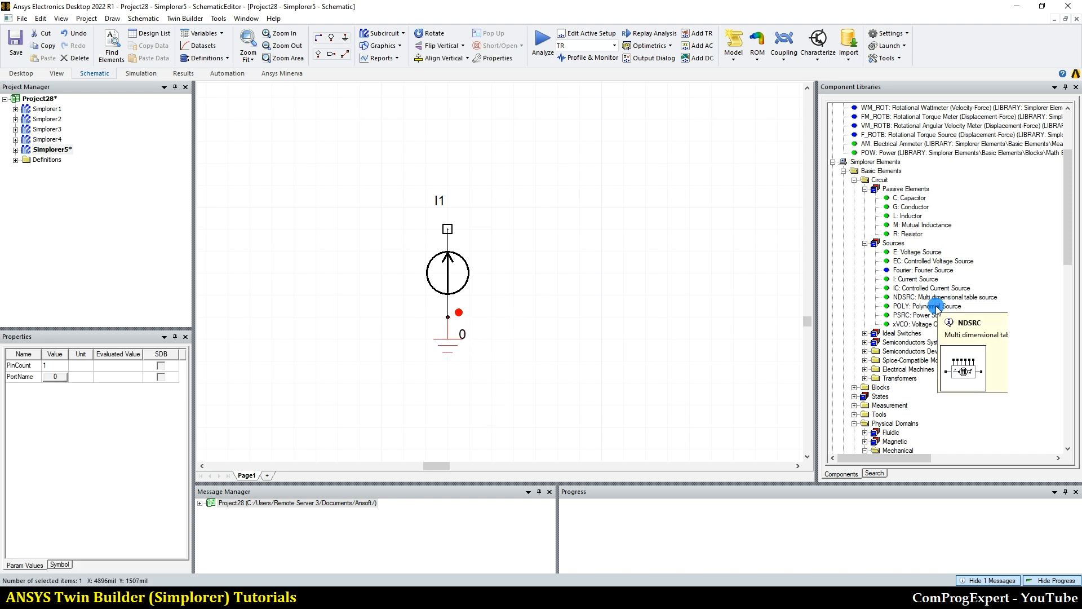
Place an electrical ammeter from the Basic Elements measurement library on the schematic near the current source
scroll(953, 345, "down", 1)
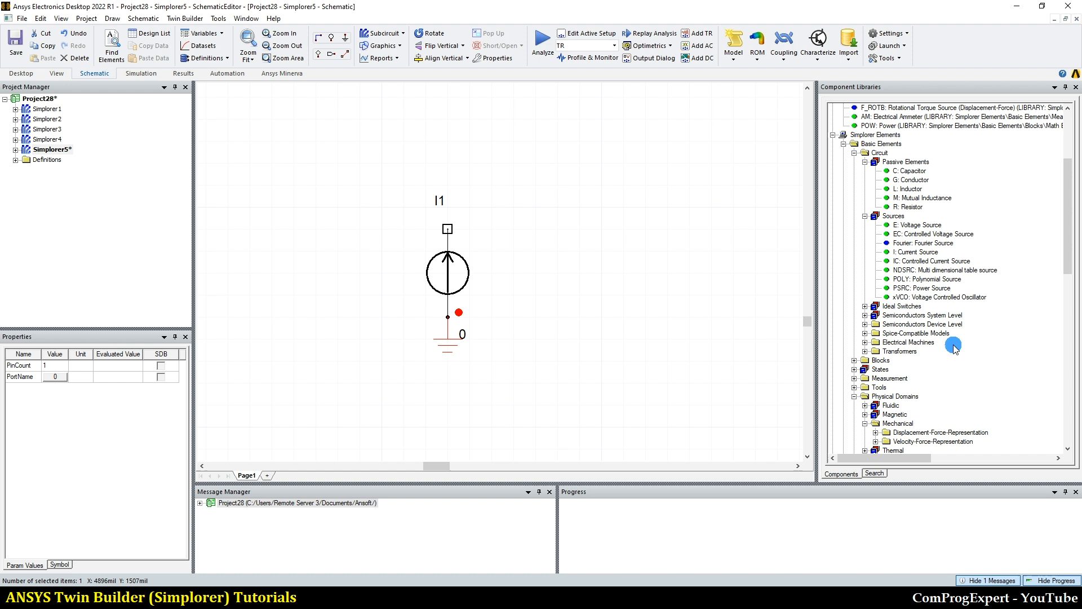
left_click(855, 378)
scroll(907, 361, "down", 2)
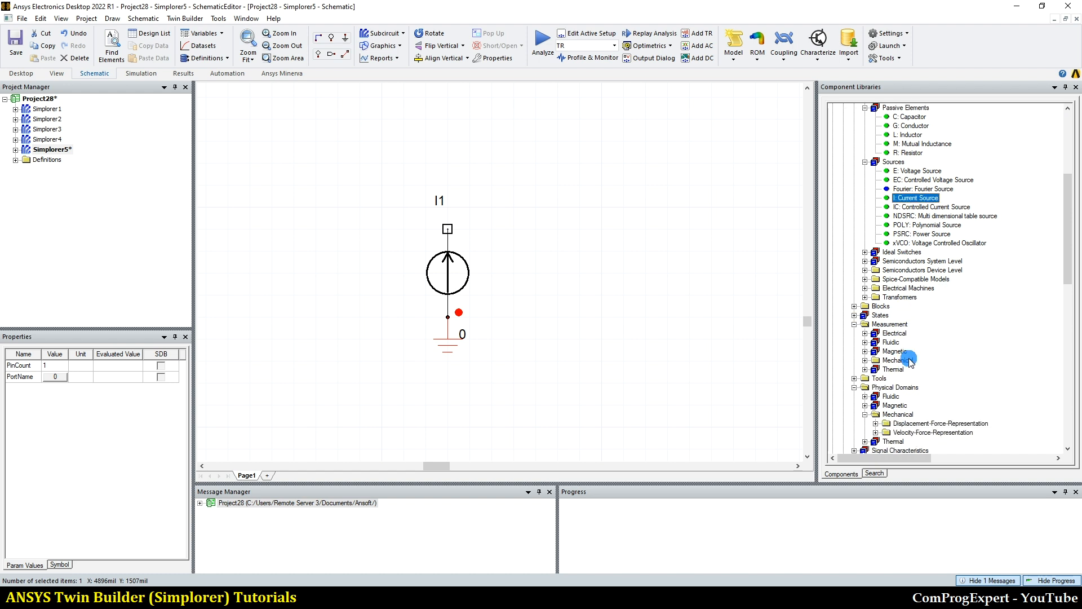
scroll(910, 361, "down", 1)
left_click(866, 307)
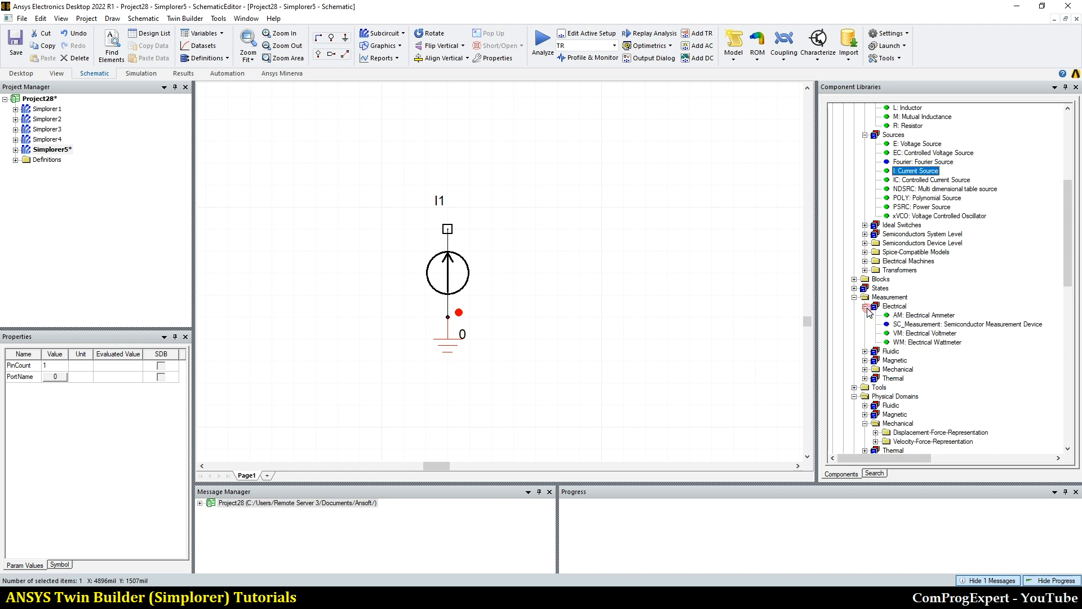
left_click_drag(924, 315, 671, 261)
left_click(596, 190)
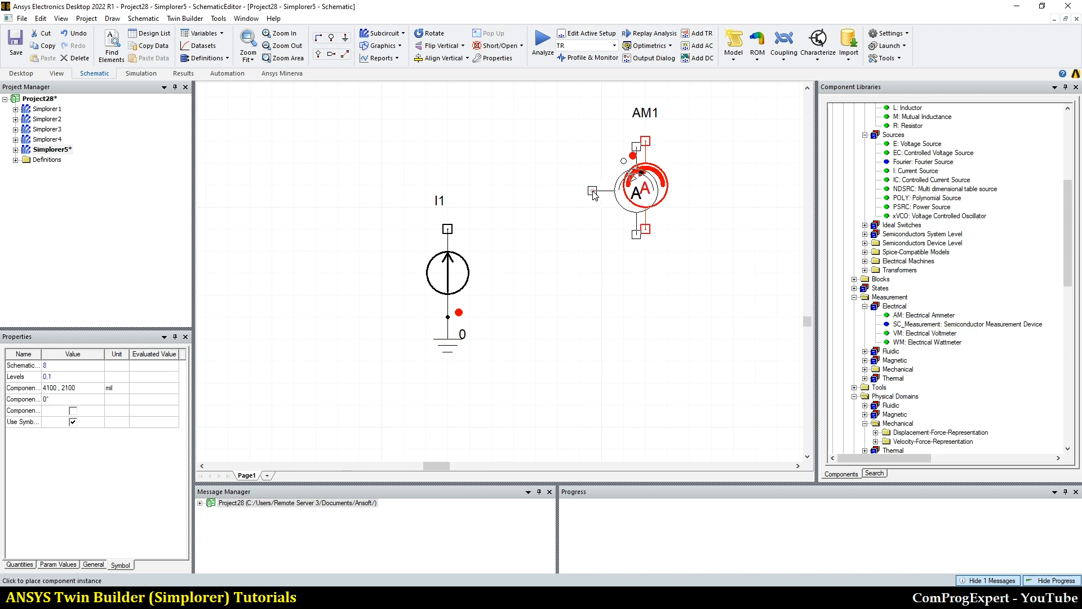
key("Escape")
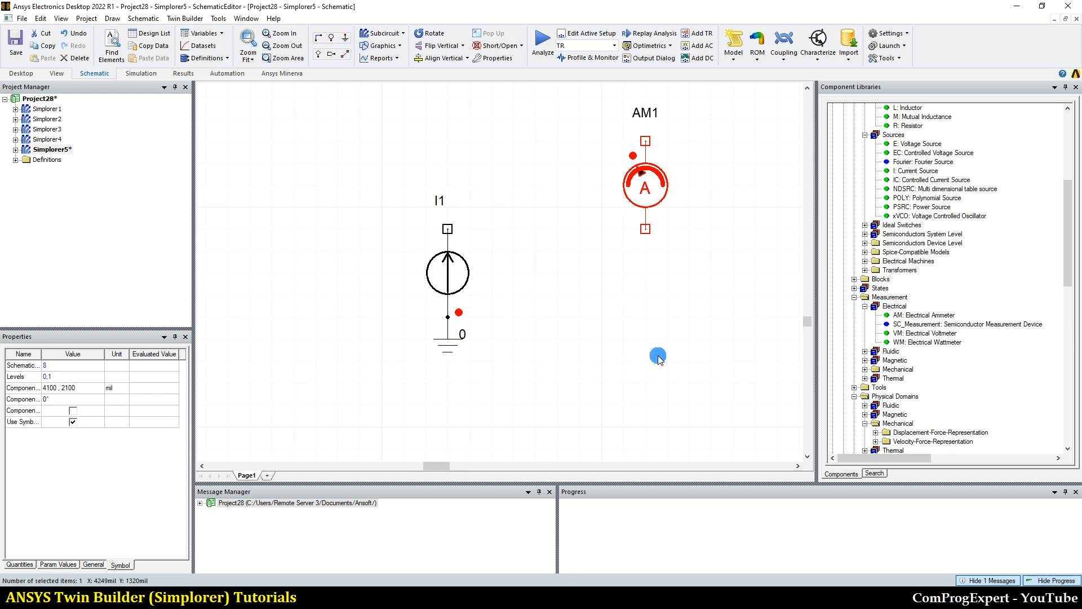
Move the ammeter directly above the current source and wire its lower pin to the source's upper pin
scroll(677, 370, "down", 2)
left_click_drag(665, 262, 537, 221)
left_click(561, 257)
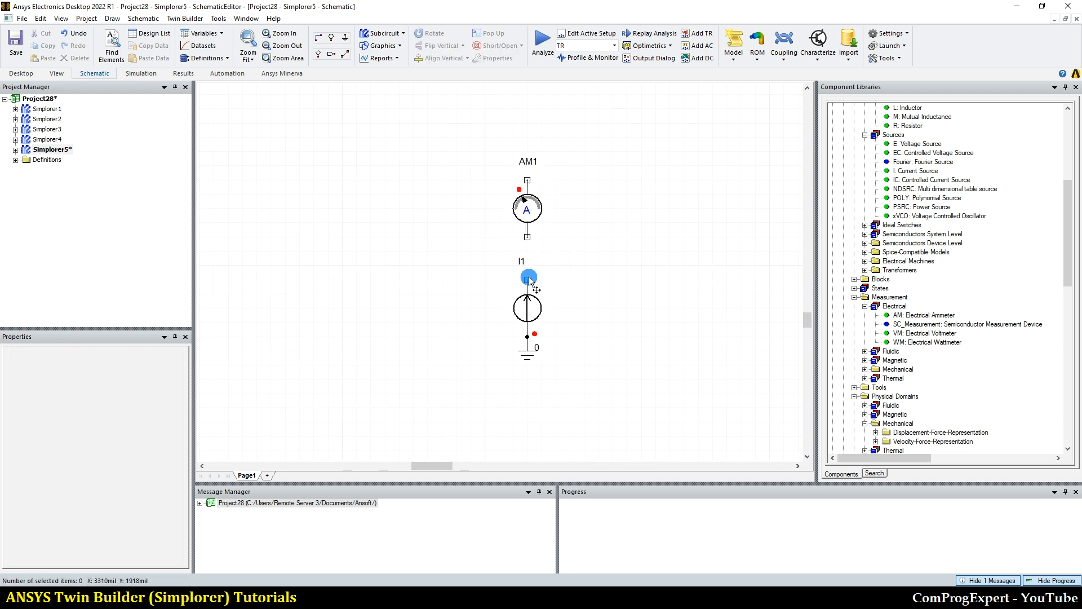
left_click(527, 280)
left_click(527, 239)
left_click(584, 232)
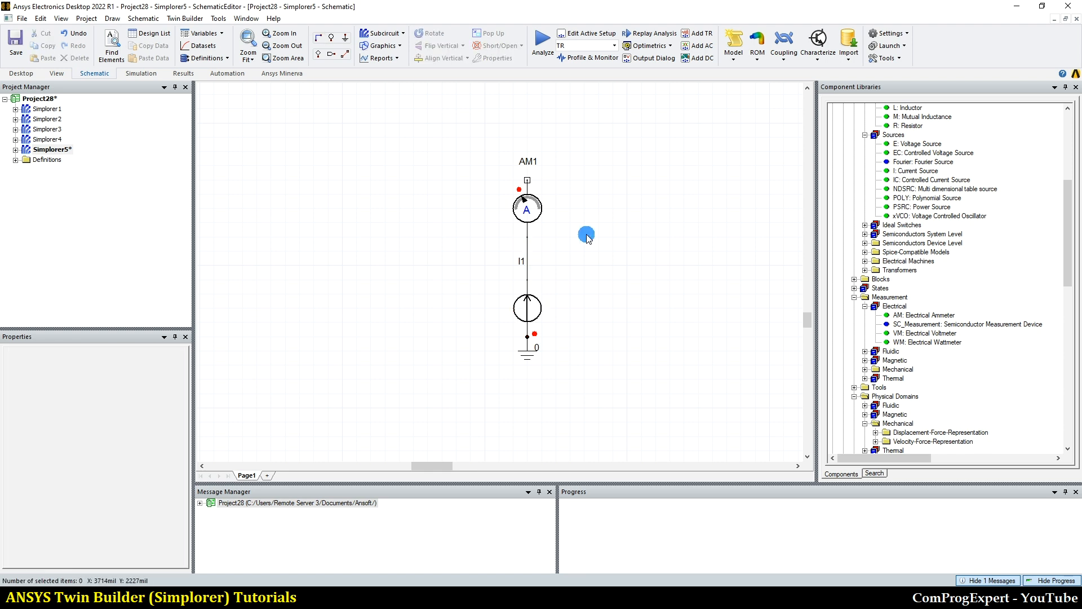
Place a second ground beside the ammeter and wire the ammeter's upper pin to it
key("ctrl+g")
left_click(596, 180)
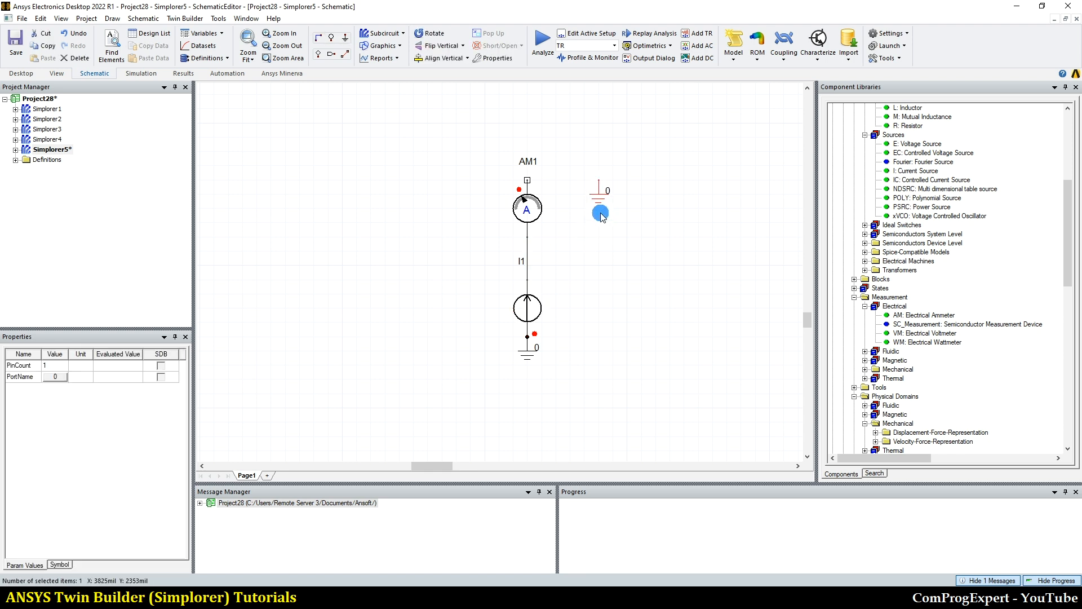
left_click(527, 178)
left_click(599, 180)
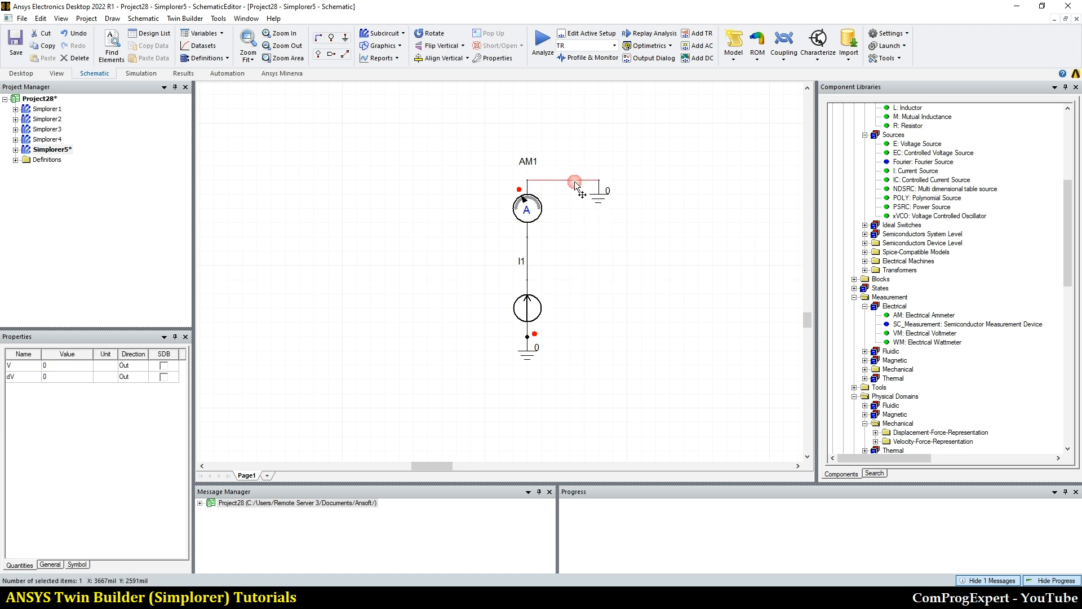
Accept the default settings in the Simplorer5 design's transient analysis setup TR and run the analysis
left_click(16, 150)
left_click(26, 170)
double_click(47, 180)
double_click(555, 261)
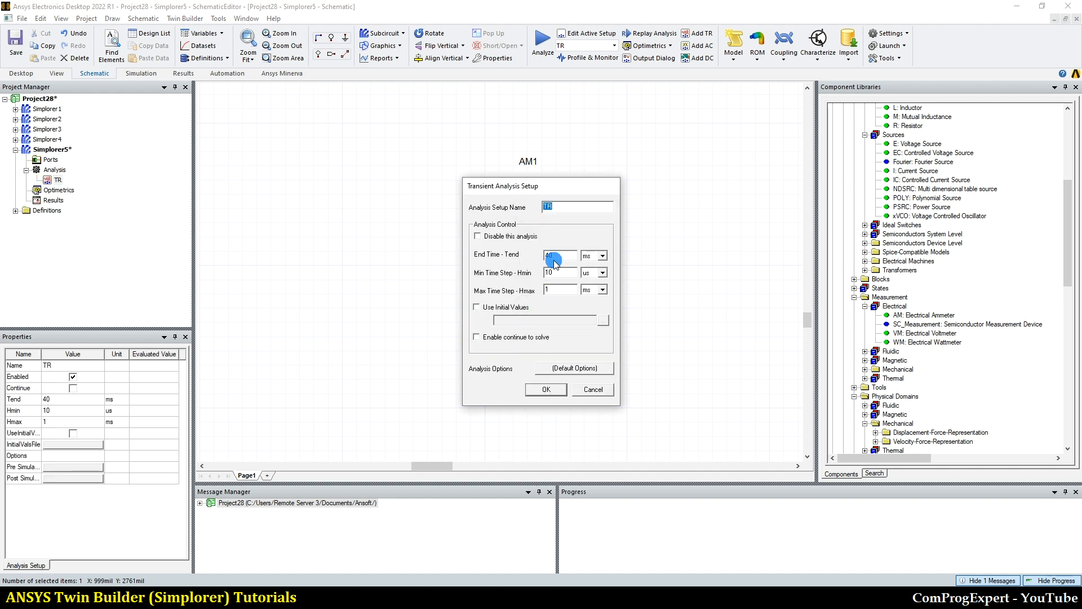
left_click(551, 390)
scroll(654, 235, "up", 1)
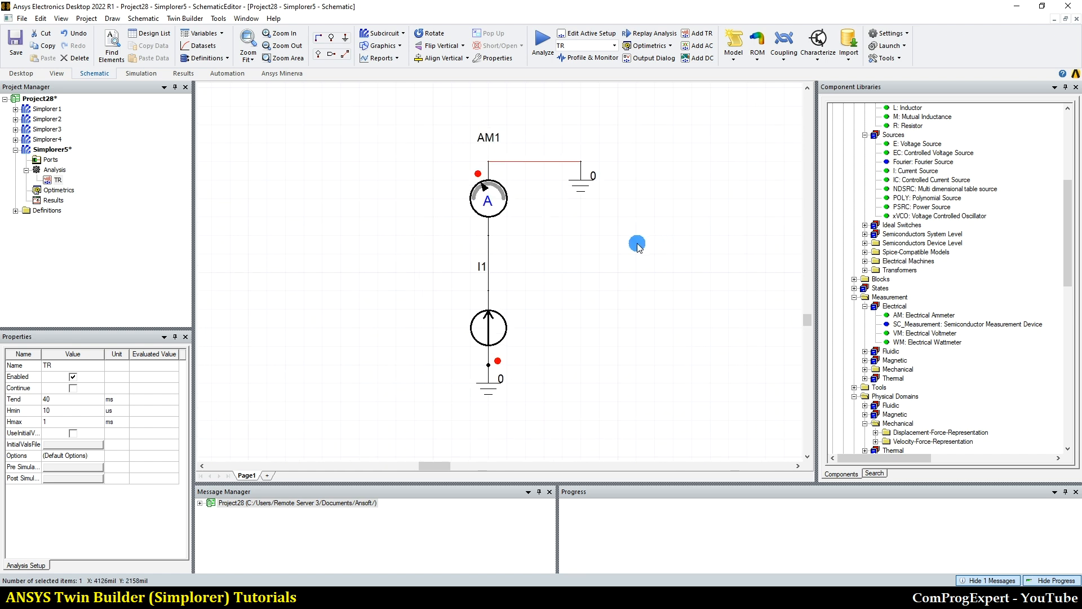
right_click(58, 182)
left_click(85, 262)
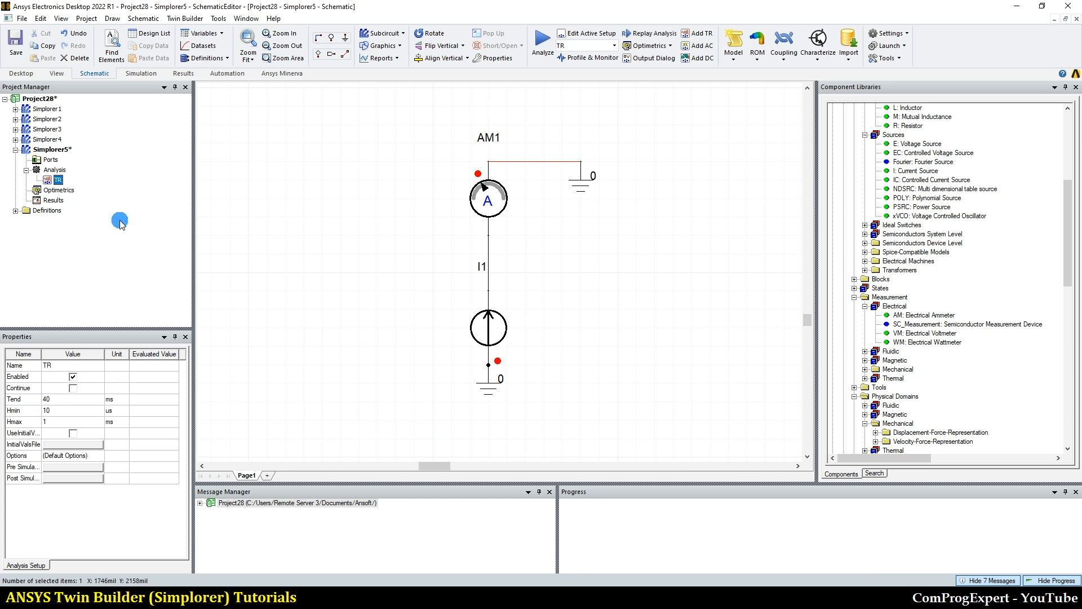
Create a rectangular plot of the ammeter current AM1.I over time from solution TR and check its curve
right_click(55, 200)
mouse_move(111, 225)
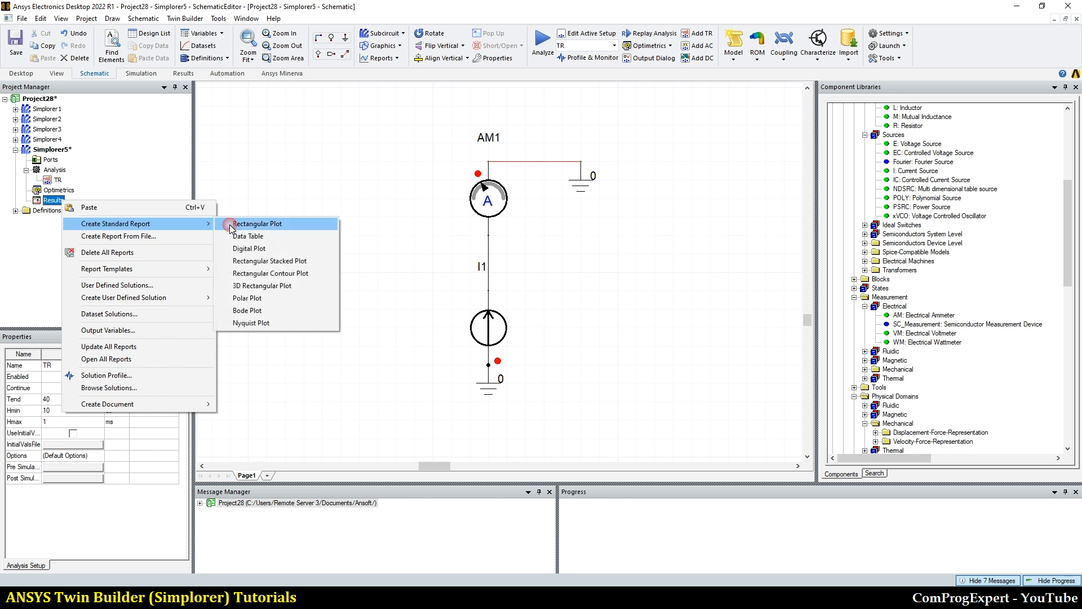
left_click(235, 226)
left_click_drag(542, 221, 282, 156)
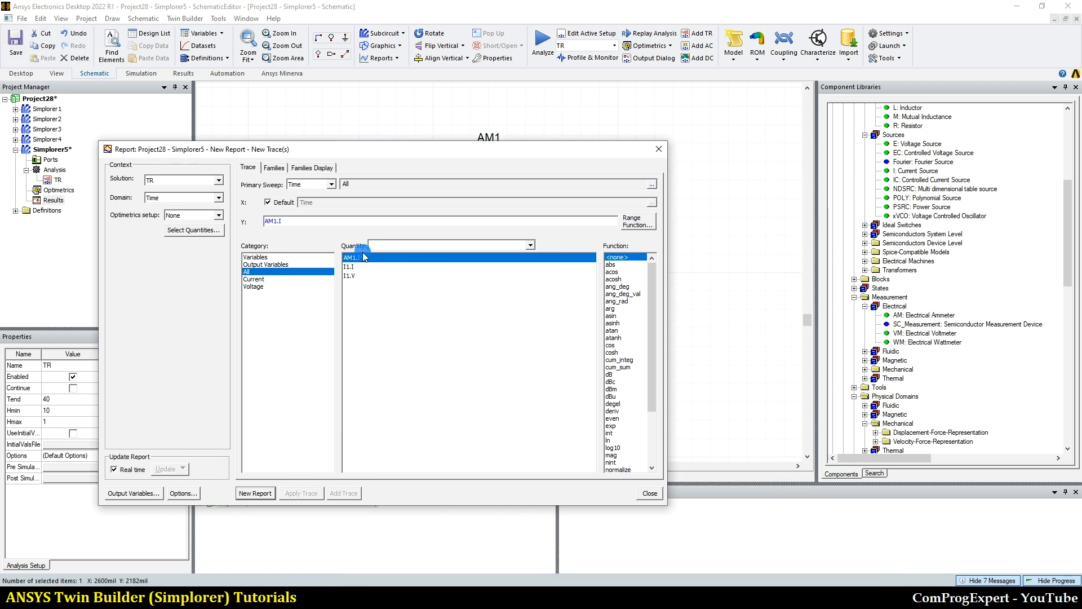
left_click_drag(406, 150, 469, 231)
left_click(416, 333)
left_click(314, 567)
left_click(719, 224)
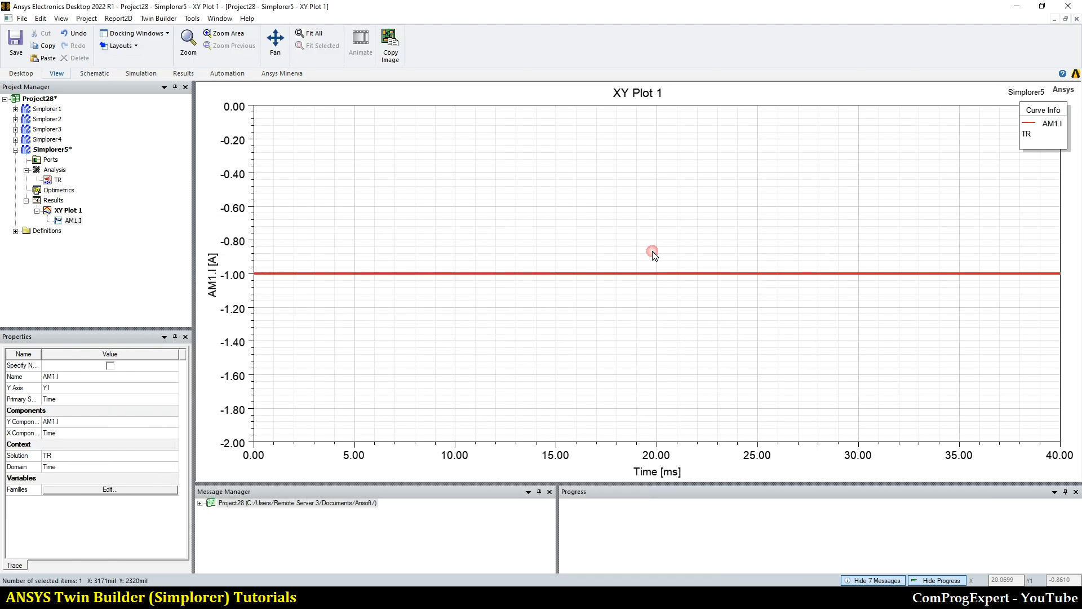
left_click_drag(295, 280, 271, 280)
left_click(268, 278)
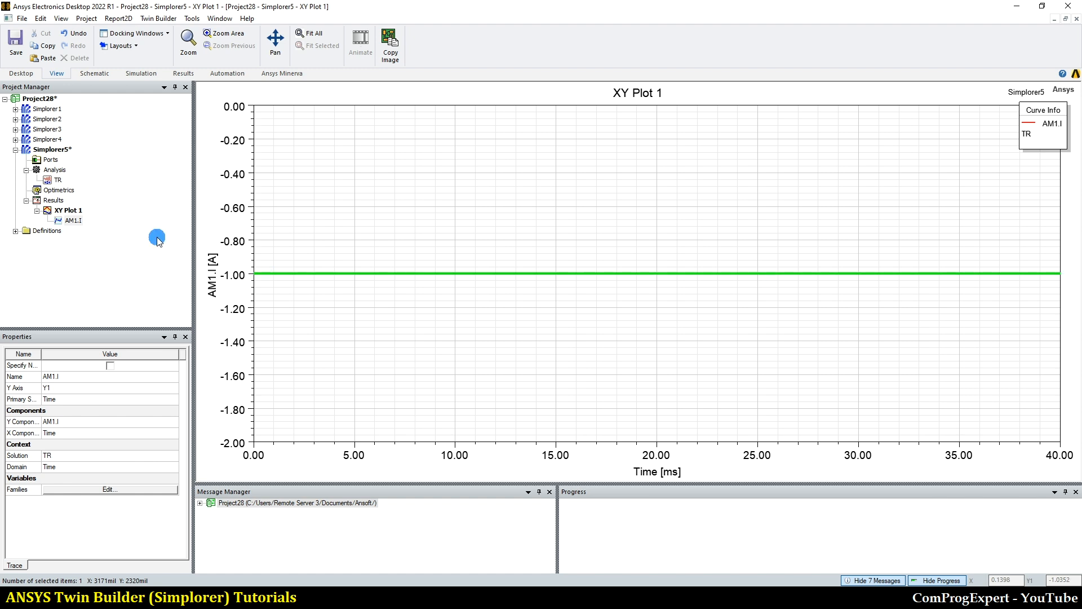
Return to the Simplorer5 schematic, shift the ammeter off the source's axis and delete the wires connecting it to the source and ground
double_click(45, 149)
left_click(372, 216)
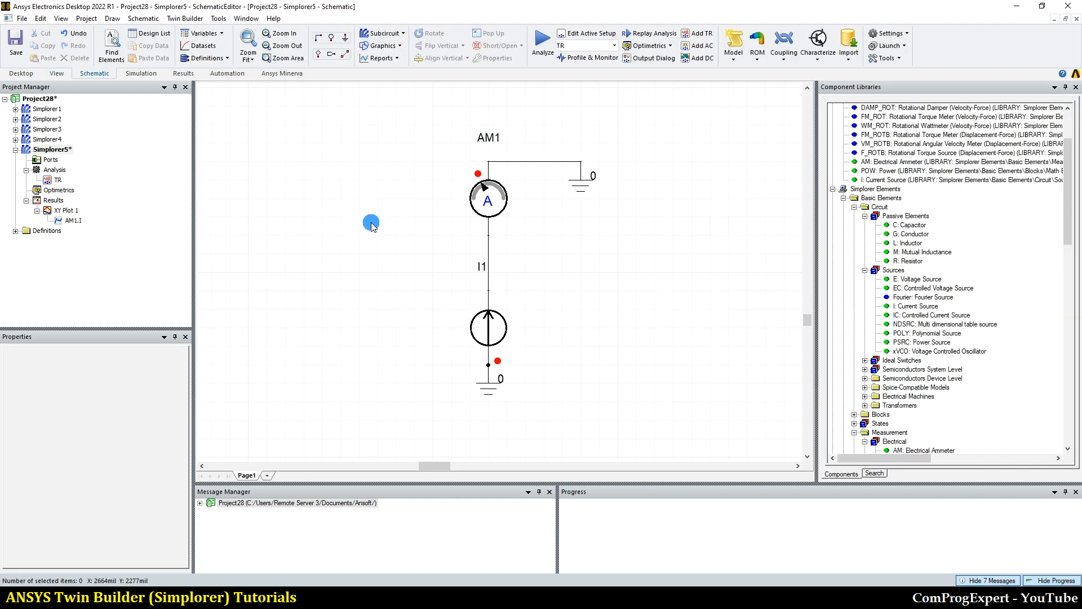
mouse_move(494, 365)
left_mouse_down()
mouse_move(492, 399)
mouse_move(502, 367)
mouse_move(494, 386)
left_mouse_up()
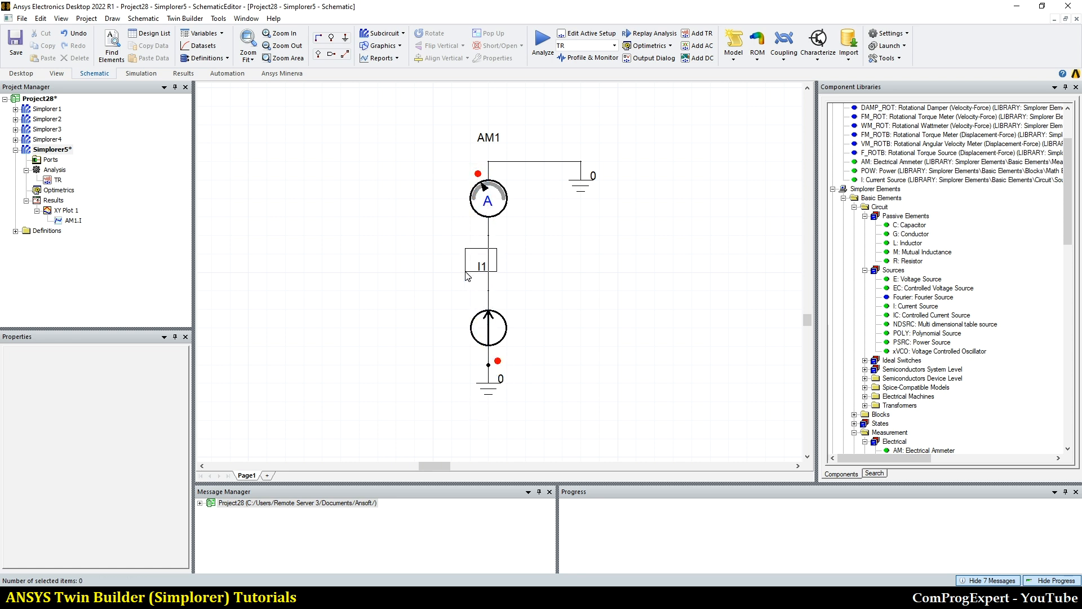
left_click_drag(465, 271, 465, 272)
left_click(546, 275)
left_click_drag(491, 202, 449, 202)
left_click(430, 279)
left_click(450, 264)
key("Delete")
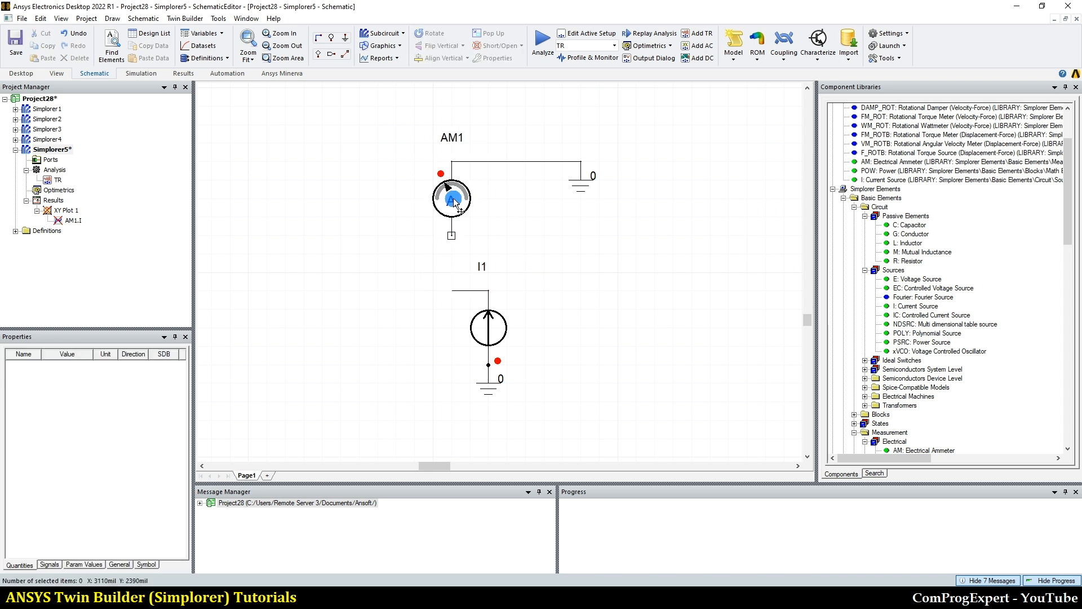
left_click(493, 176)
key("Delete")
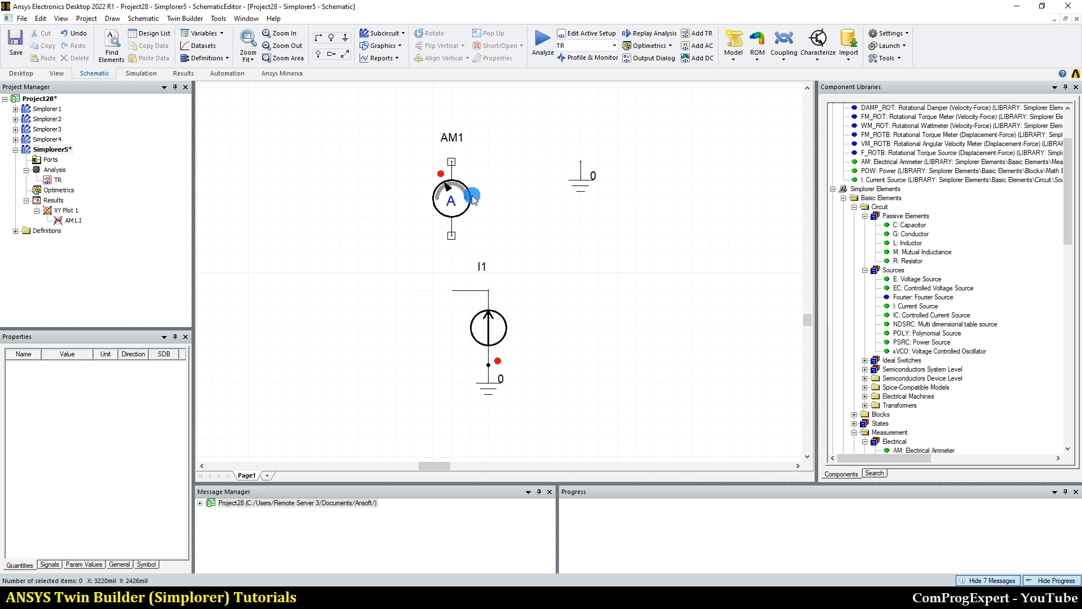
Rotate the ammeter to 180° and reposition it upright above the current source
left_click(454, 197)
key("ctrl+r")
key("ctrl+r")
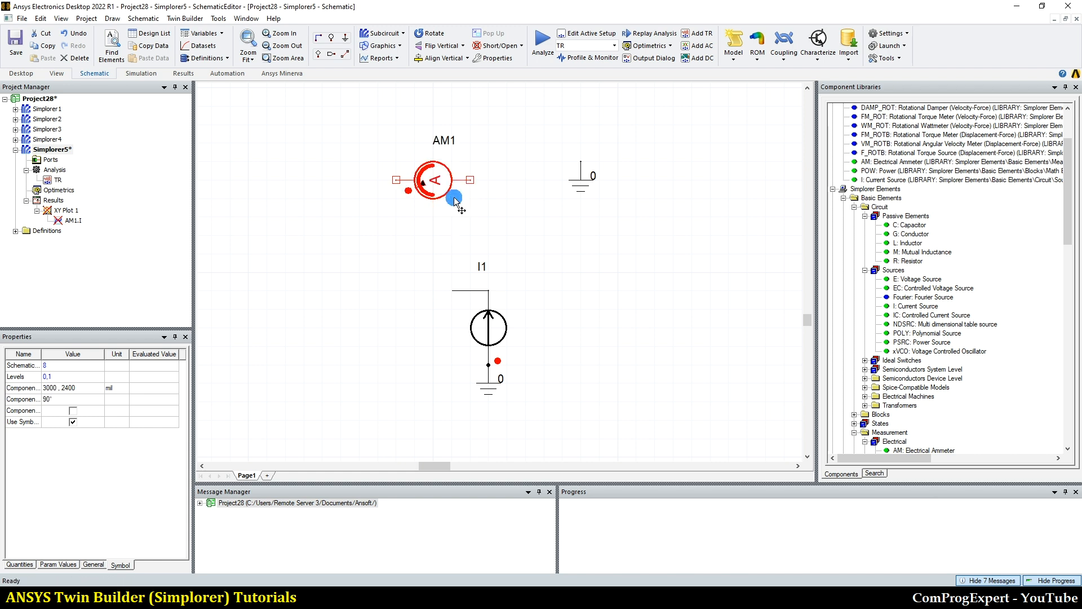
left_click_drag(417, 202, 471, 204)
Wire the reversed ammeter's lower pin to the current source's upper wire and its upper pin to the neighbouring ground
left_click(473, 240)
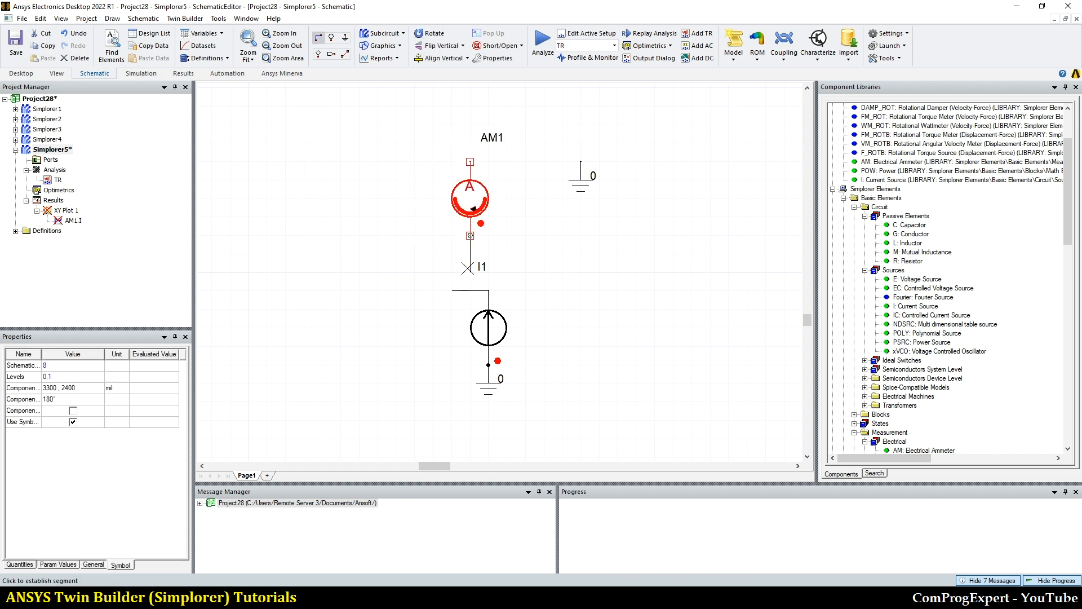
left_click(470, 290)
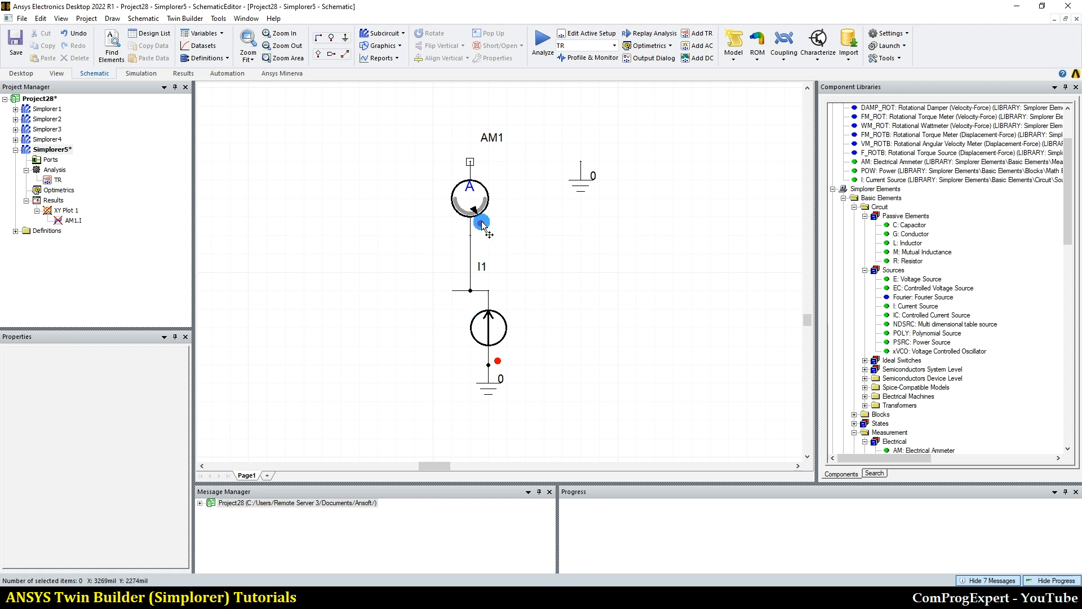
left_click(470, 163)
left_click(581, 162)
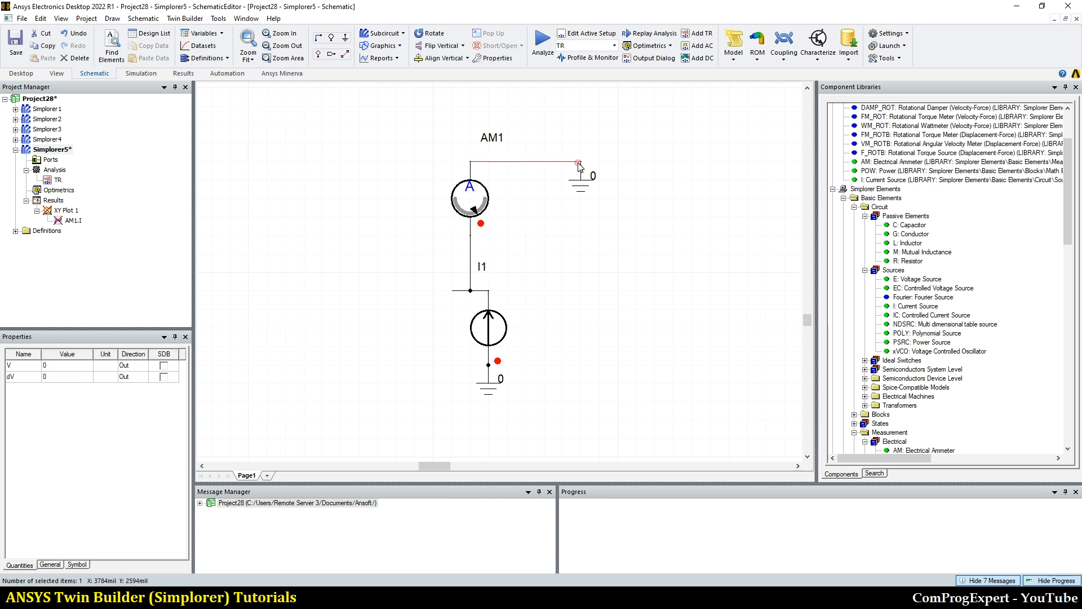
left_click(554, 121)
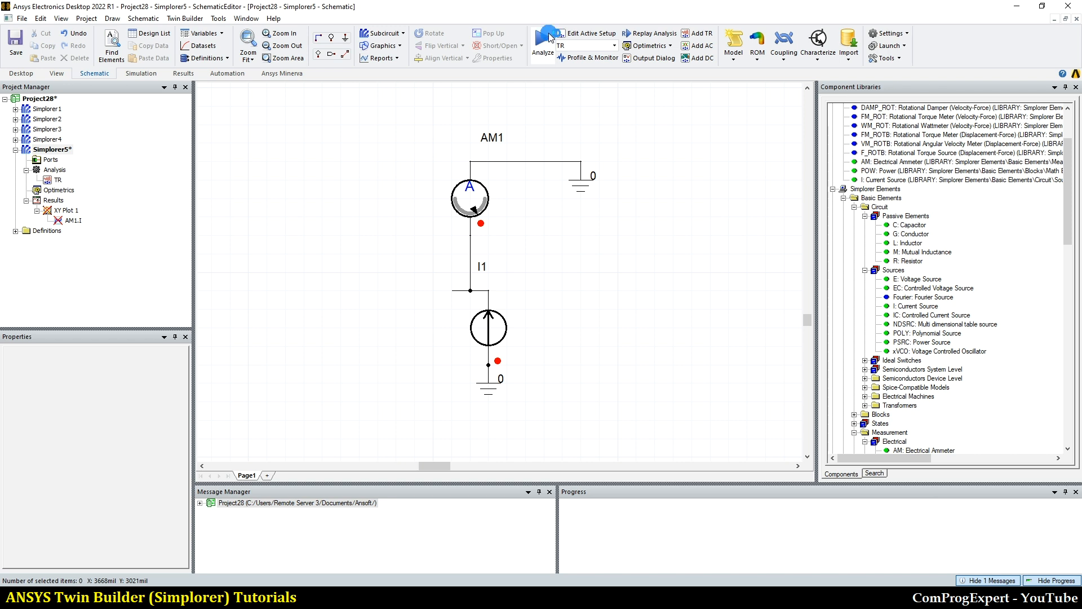
Rerun the transient analysis, check the ammeter current in XY Plot 1 and return to the schematic
left_click(549, 37)
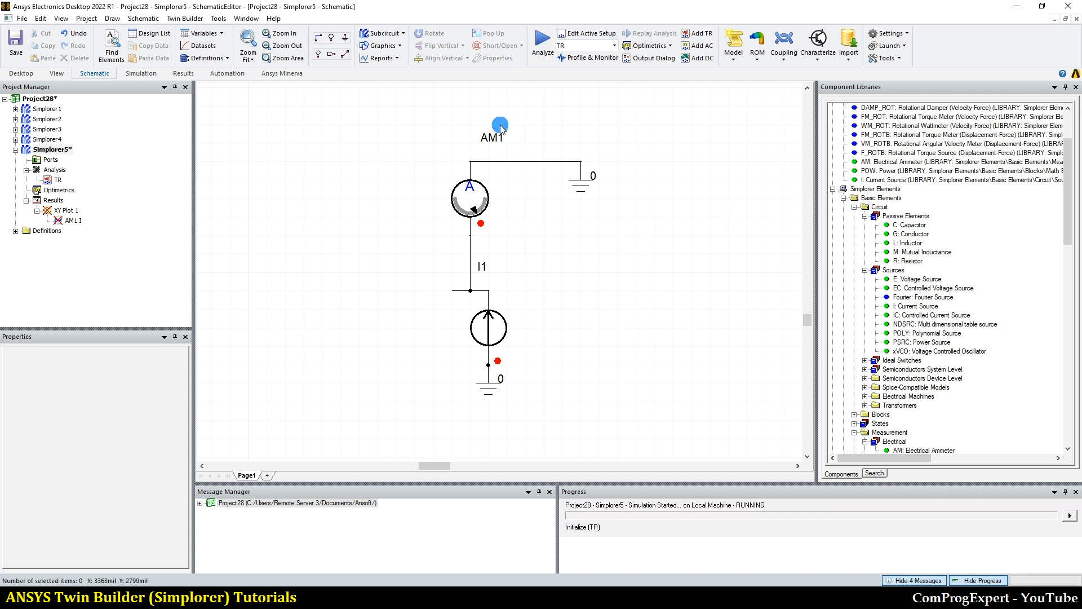
double_click(65, 211)
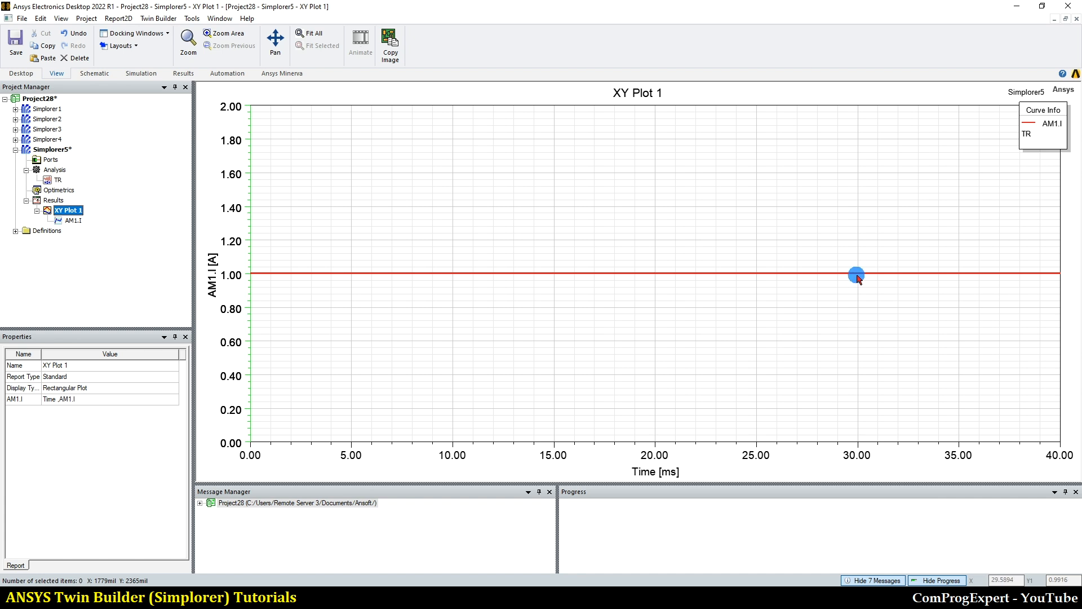
double_click(60, 150)
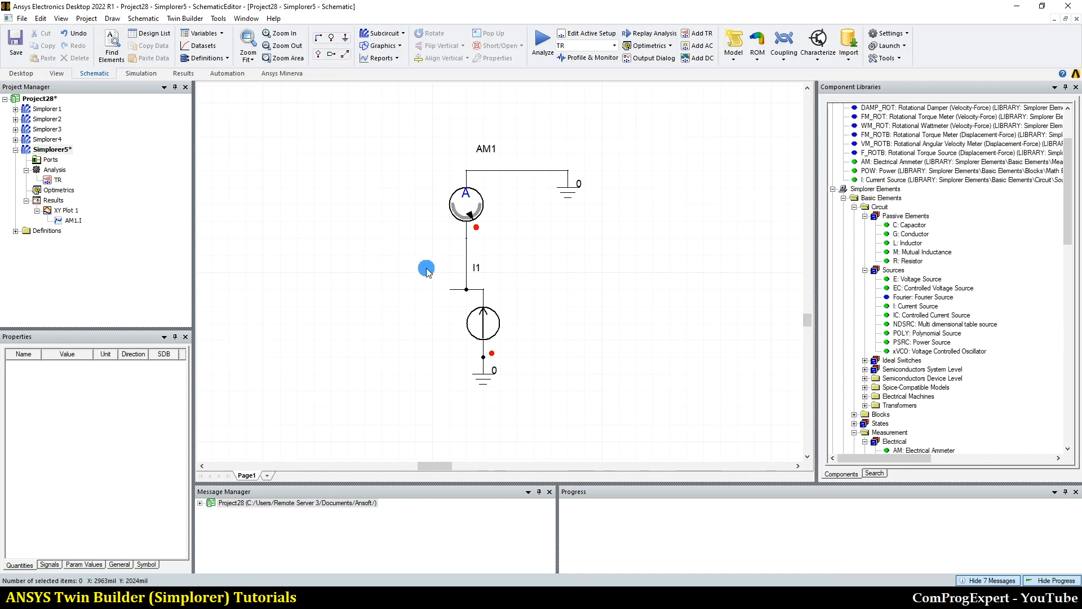
scroll(516, 318, "up", 3)
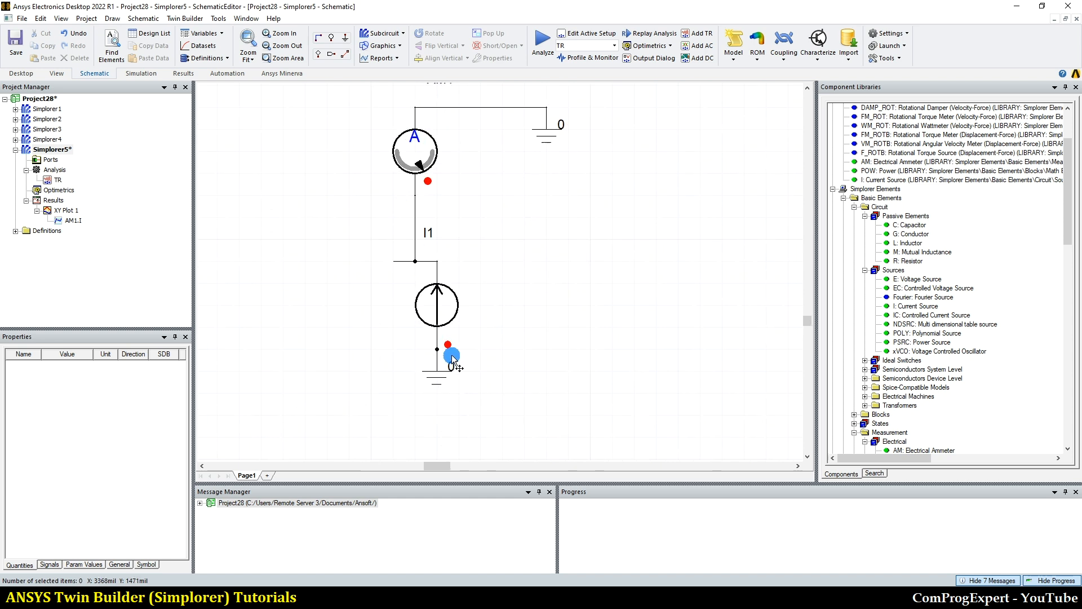
scroll(426, 310, "down", 2)
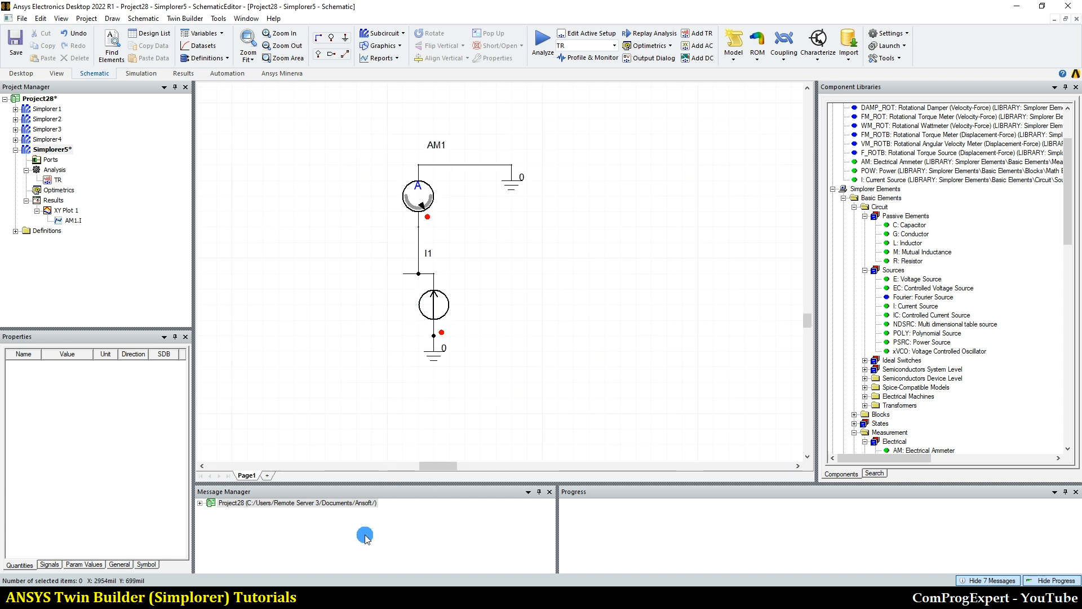
left_click(364, 596)
left_click(378, 594)
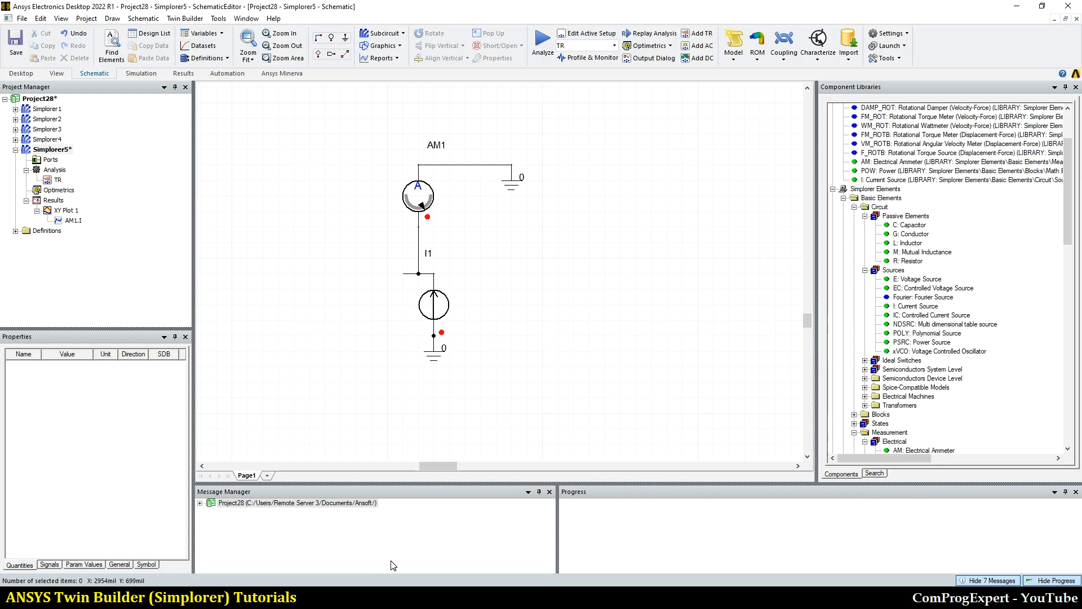
scroll(500, 379, "up", 1)
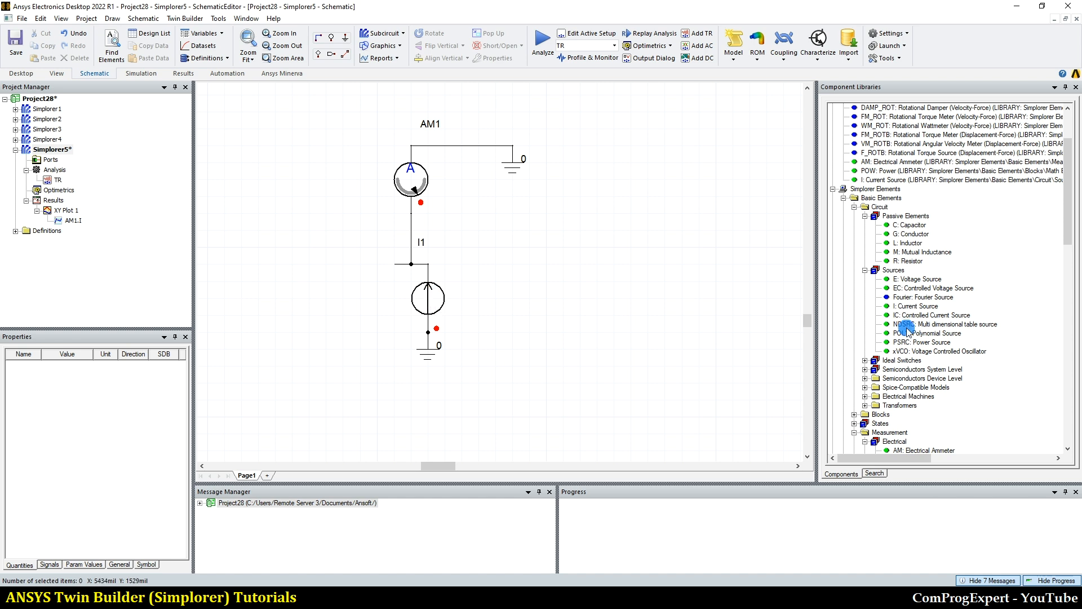
Place a rotational torque source F_ROTB from the mechanical Displacement-Force-Representation library beside the electrical circuit
scroll(930, 329, "down", 8)
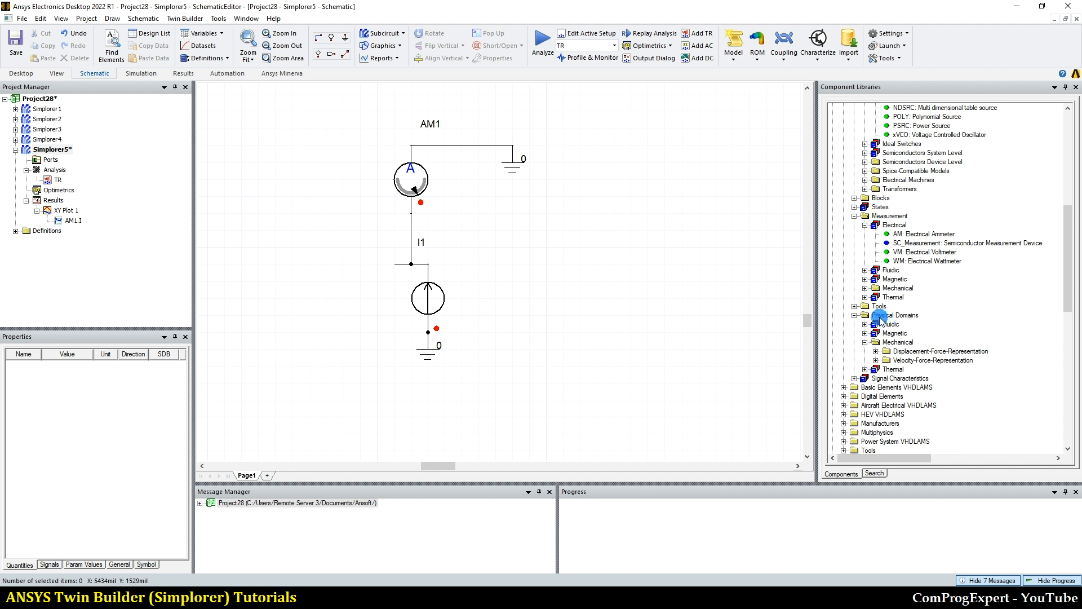
scroll(893, 350, "down", 3)
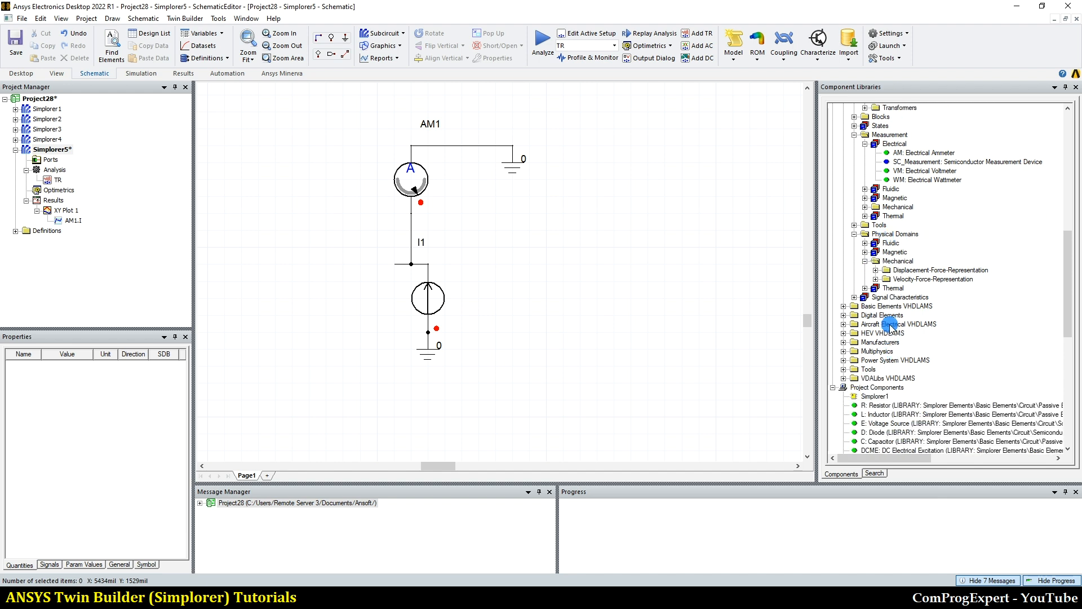
left_click(875, 270)
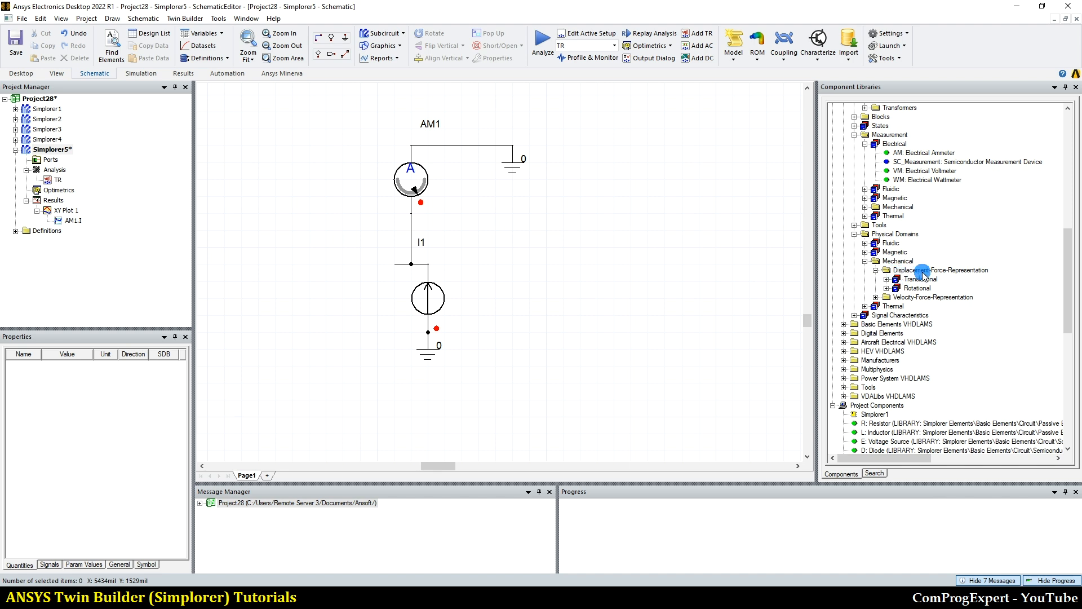
left_click(886, 287)
left_click_drag(816, 337, 780, 337)
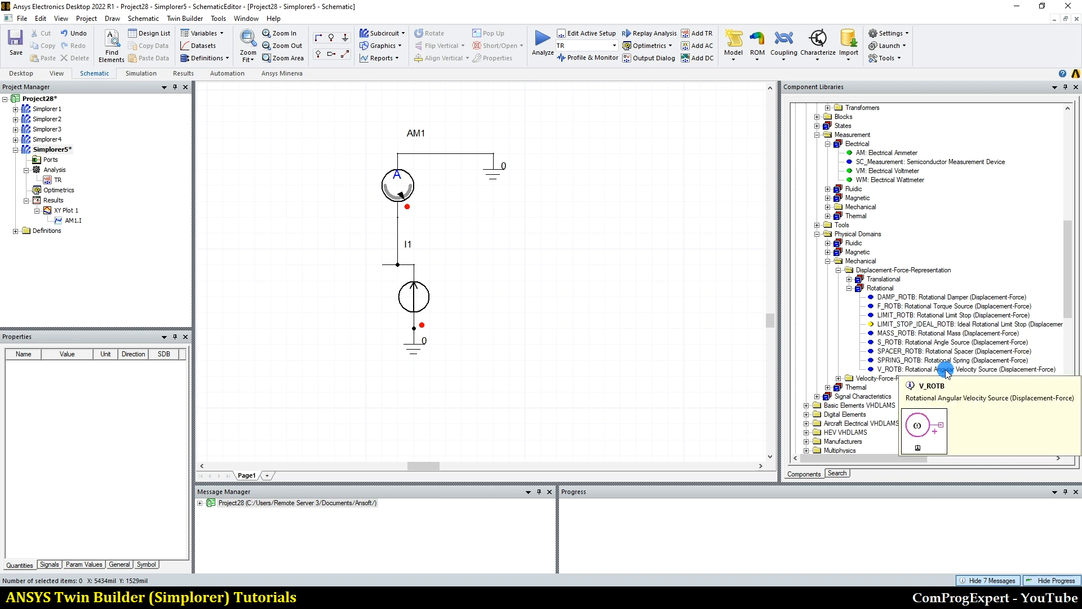
left_click(929, 307)
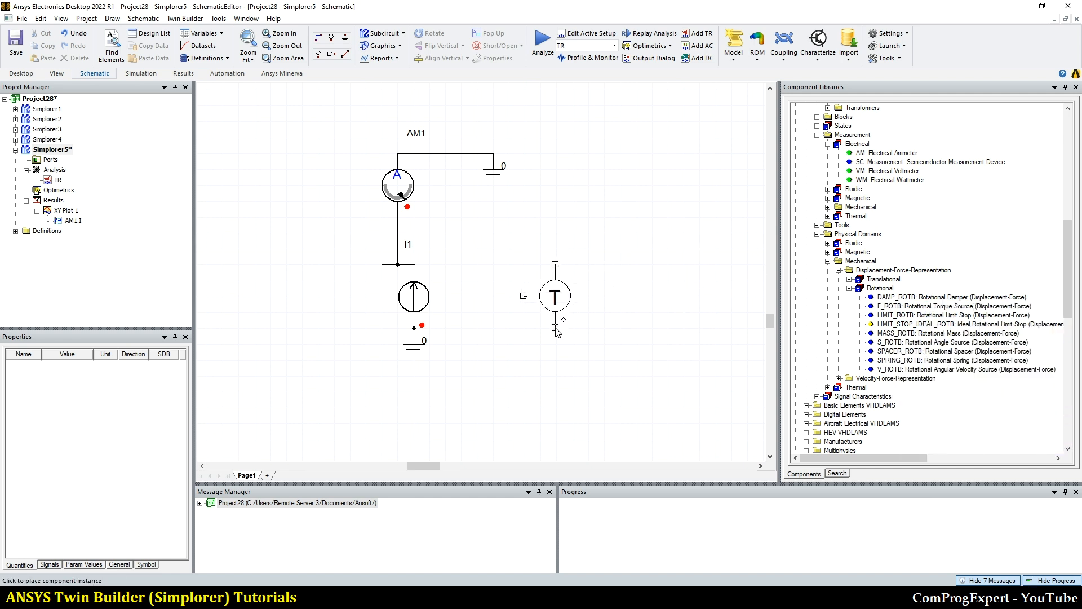
left_click(556, 331)
scroll(595, 462, "down", 1)
key("Escape")
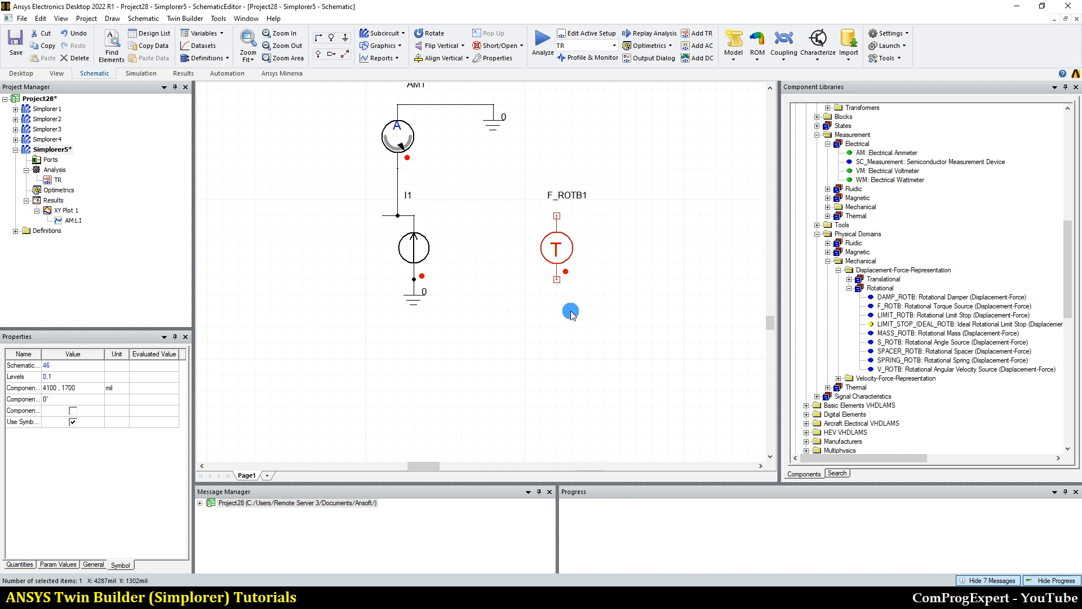
Attach a ground to the lower pin of the rotational torque source
key("ctrl+g")
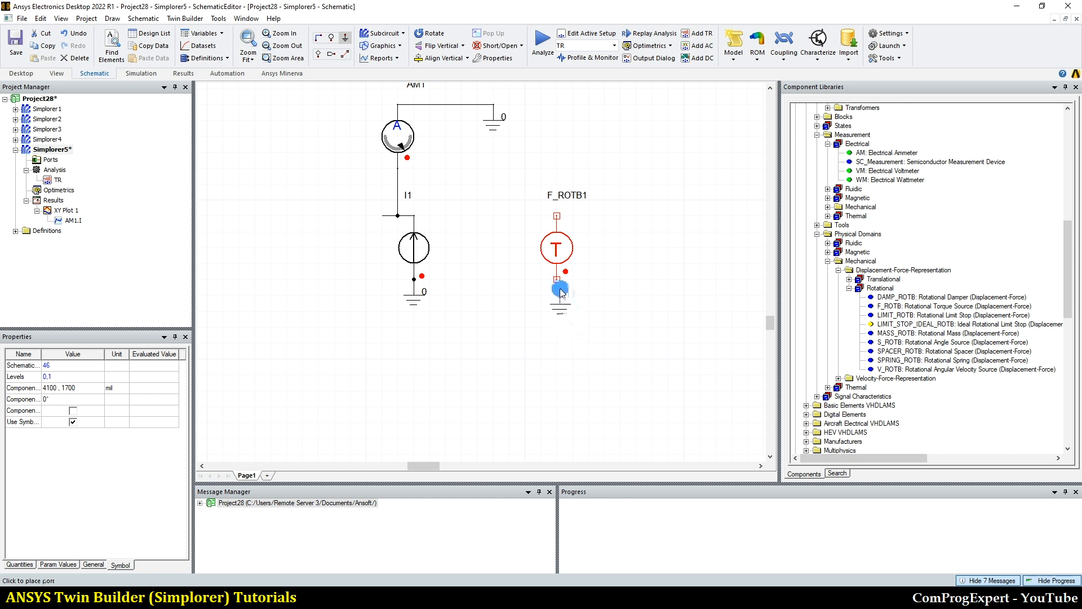
left_click(557, 280)
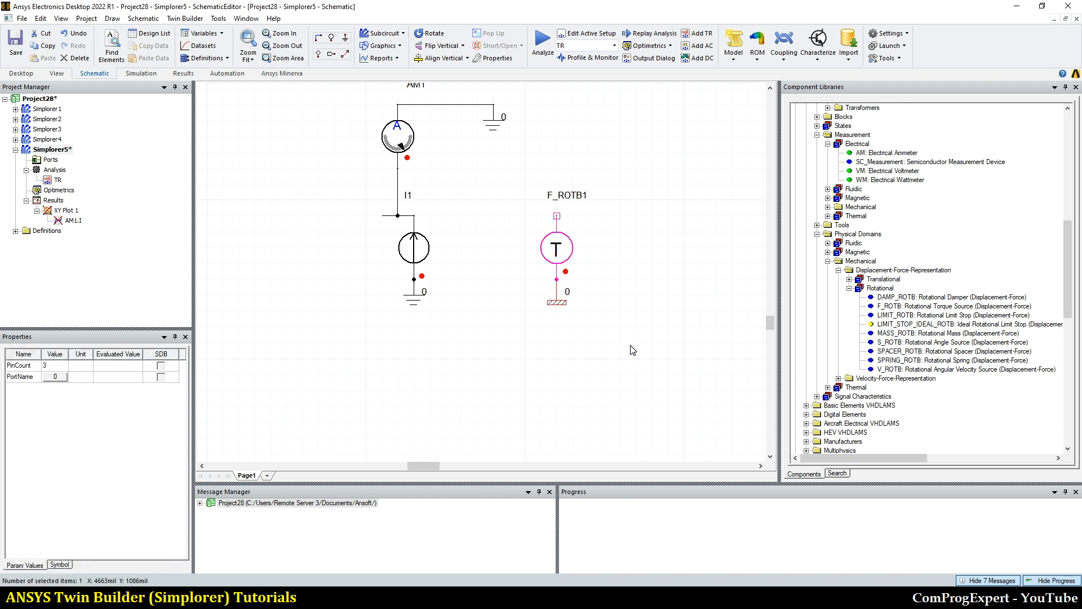
key("Escape")
Place a rotational torque meter FM_ROTB from the mechanical Displacement-Force measurement library near the torque source
scroll(971, 299, "up", 9)
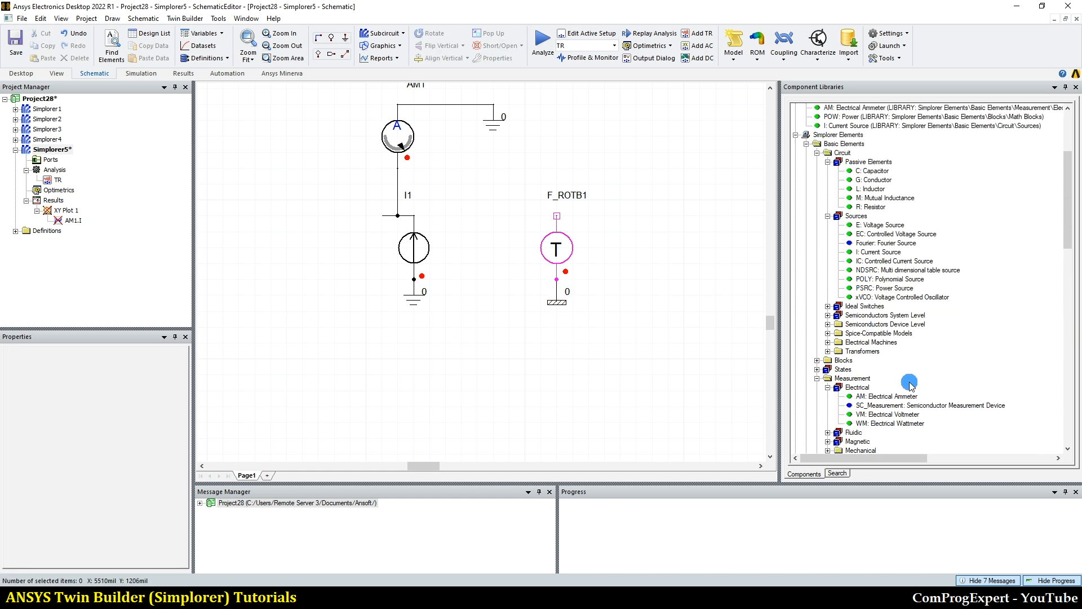
scroll(869, 349, "down", 5)
left_click(828, 315)
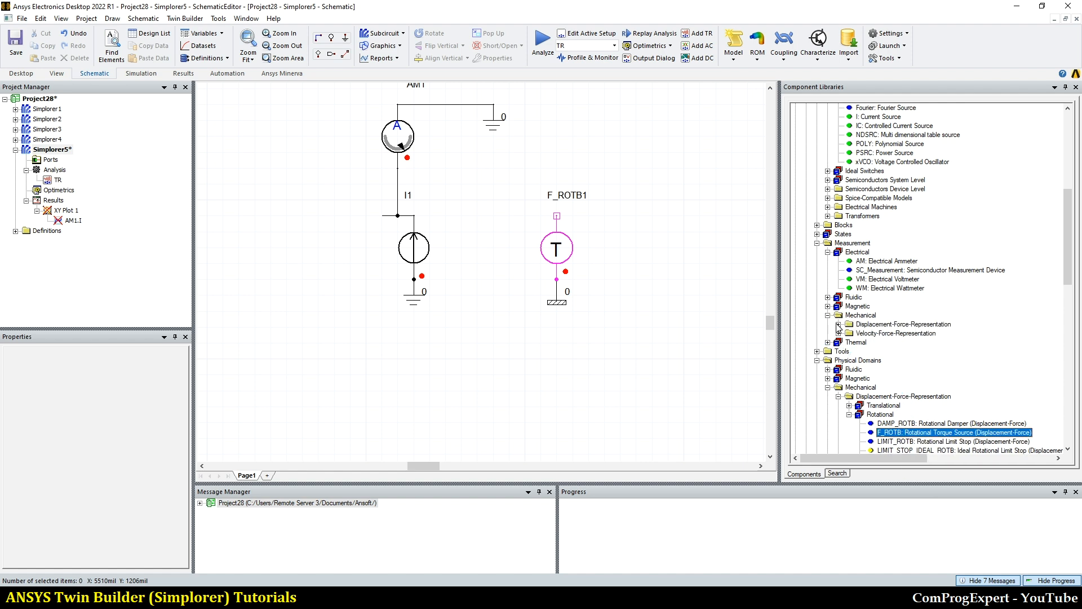
left_click(838, 324)
left_click(849, 342)
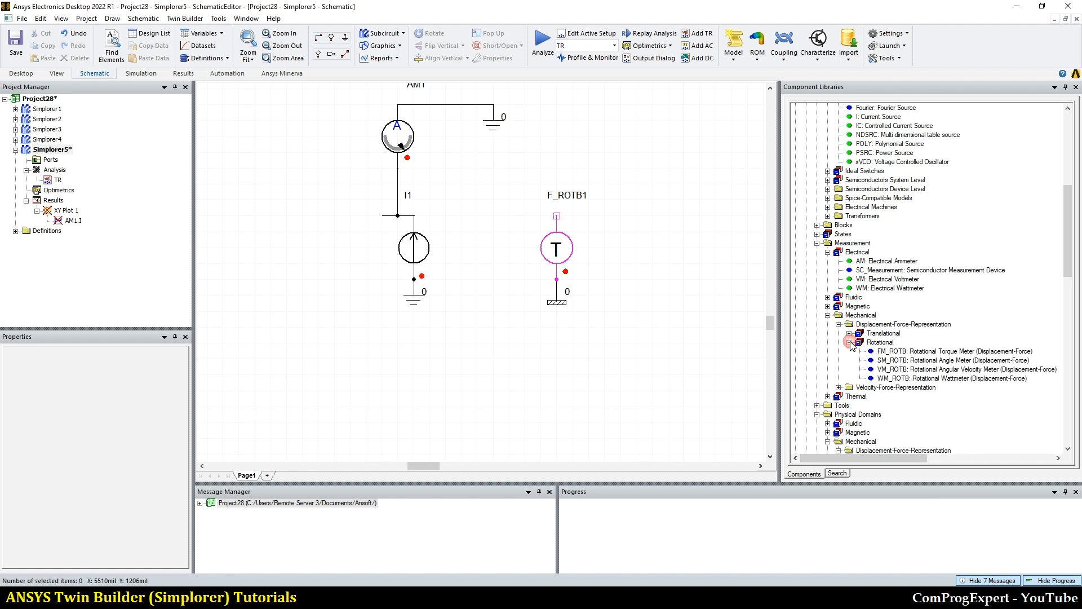
left_click(938, 352)
left_click(660, 169)
right_click(697, 307)
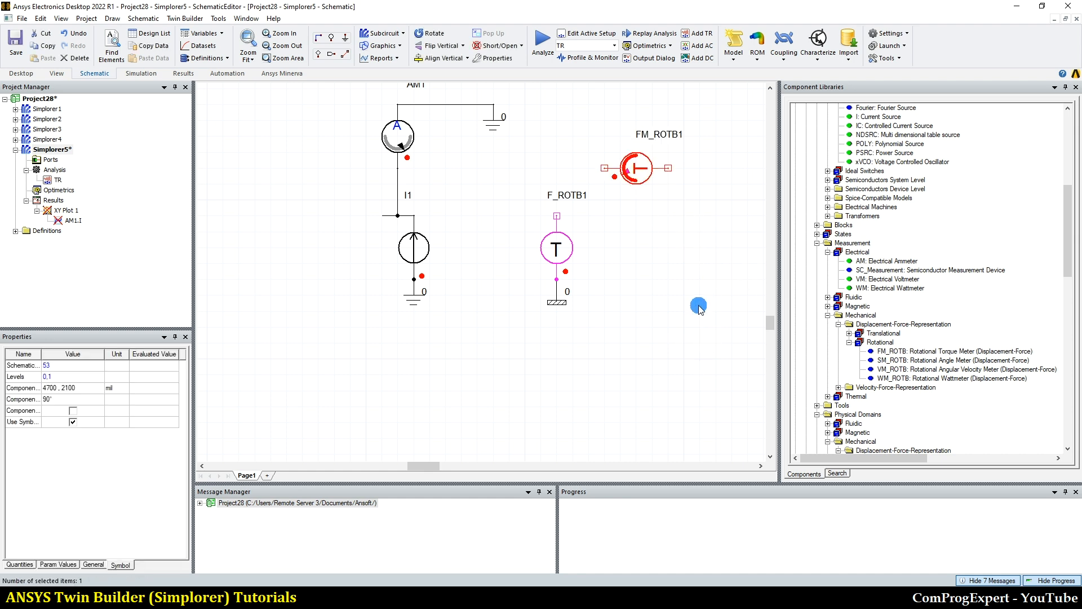
Turn the torque meter upright directly above the torque source and wire its lower pin to the source's upper pin
left_click(698, 299)
left_click_drag(637, 197, 573, 167)
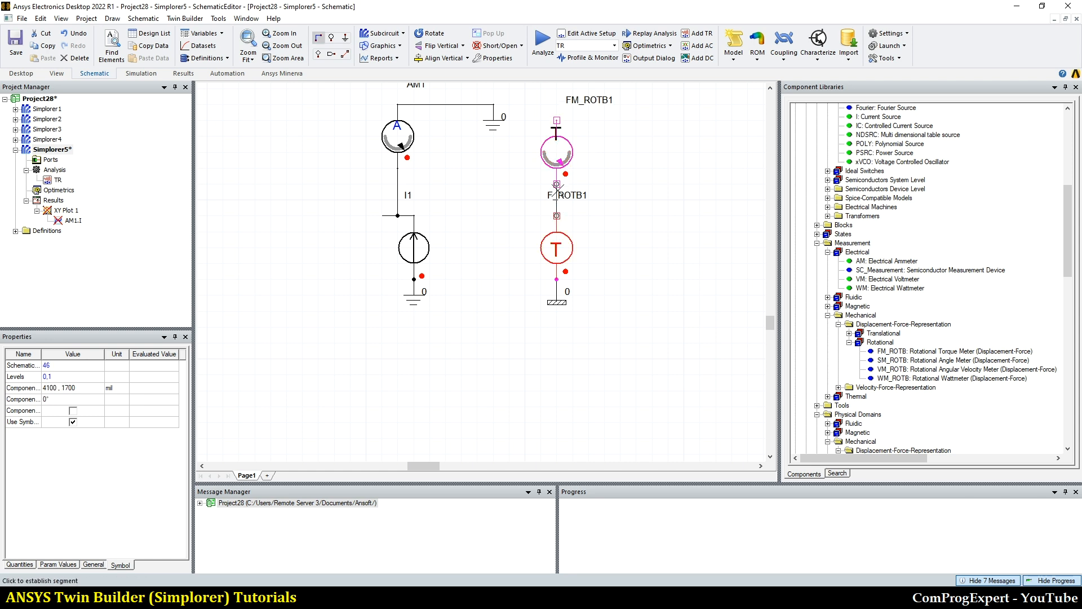
left_click(616, 207)
Place a ground beside the torque meter, level with its upper pin
key("ctrl+g")
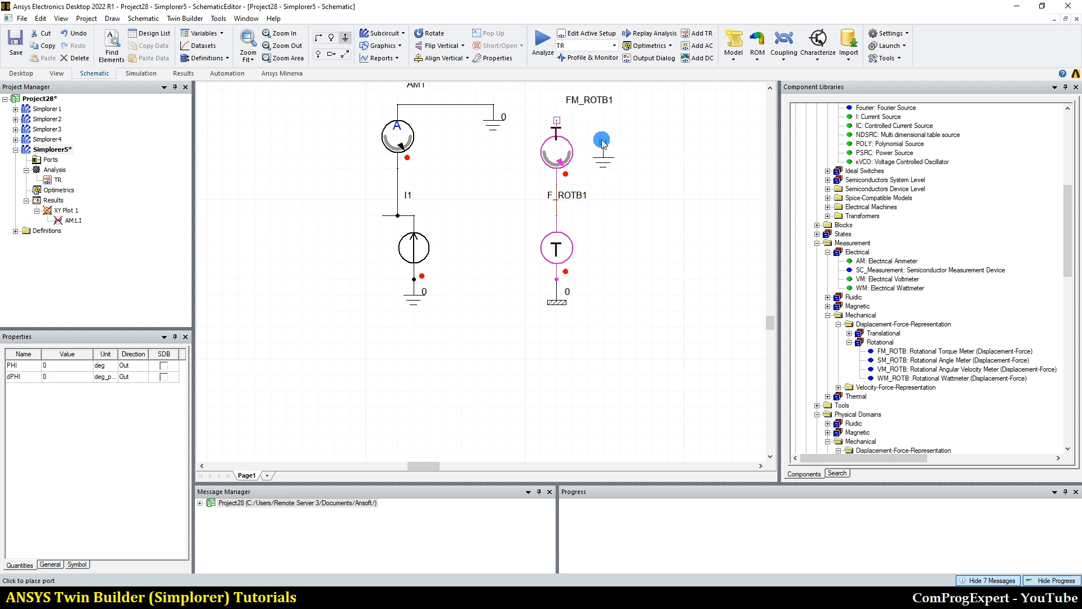
left_click(604, 121)
key("Escape")
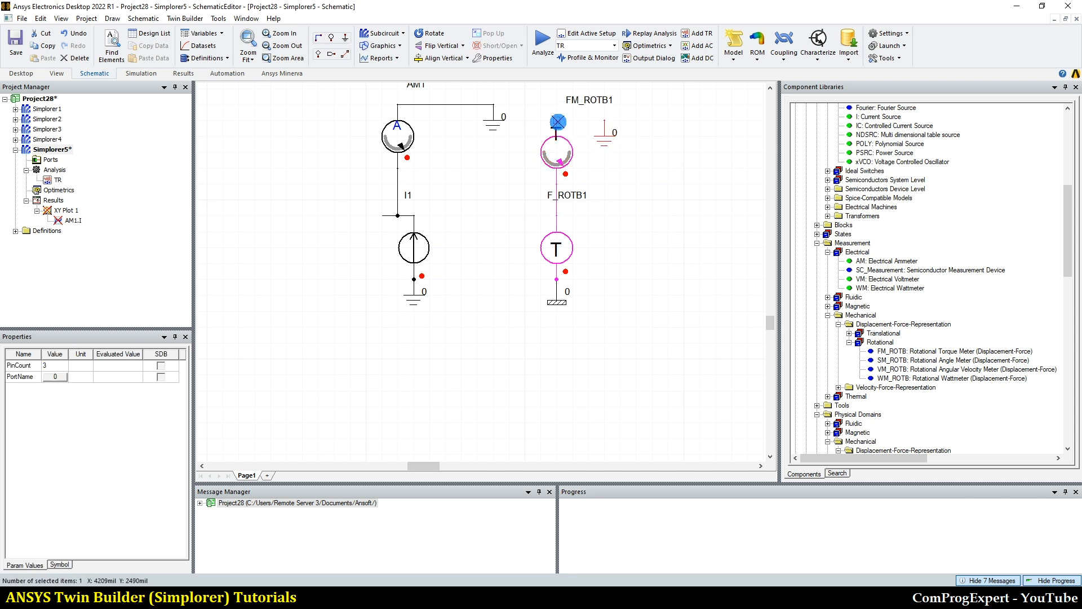
Wire the rotational torque meter's upper pin to the ground beside it and run the simulation
left_click(557, 120)
left_click(604, 120)
left_click(628, 207)
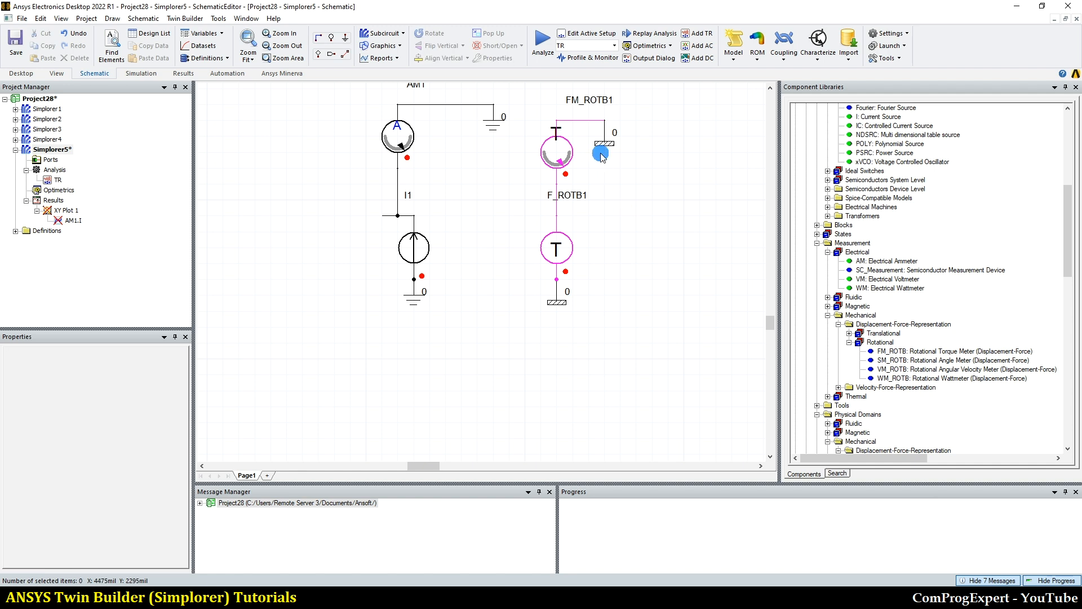
left_click(544, 52)
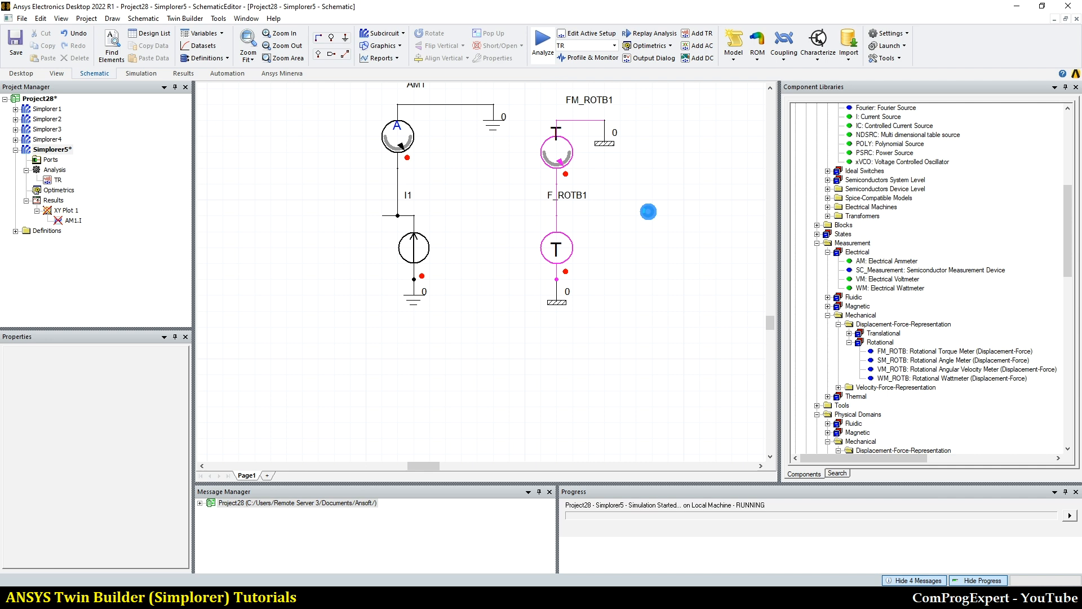
double_click(566, 252)
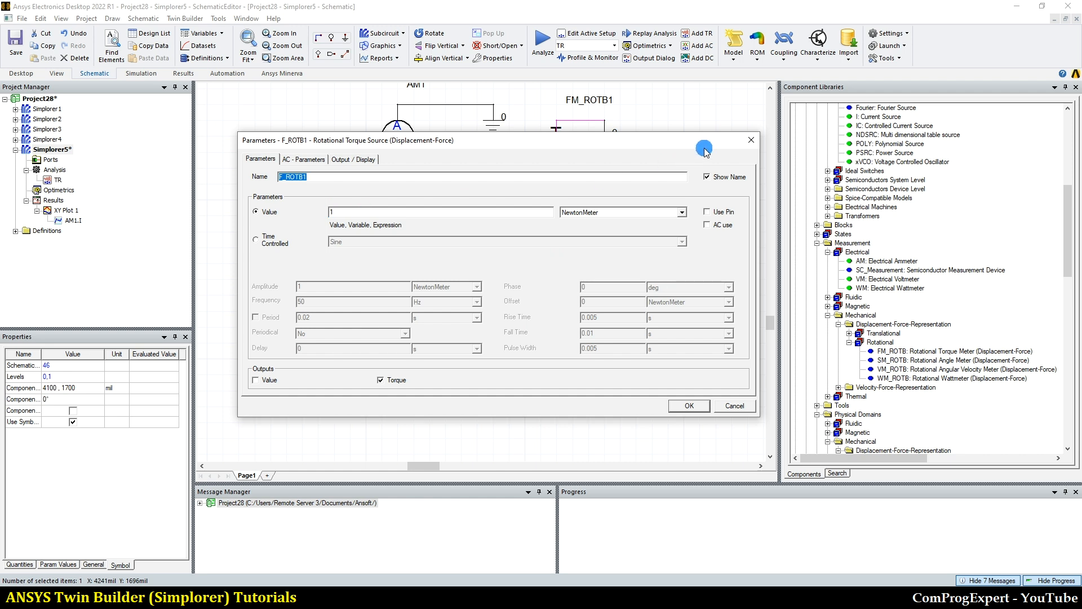
left_click(752, 140)
Create a new rectangular plot of FM_ROTB1.TORQUE over time from the TR solution
right_click(52, 201)
mouse_move(169, 221)
left_click(286, 220)
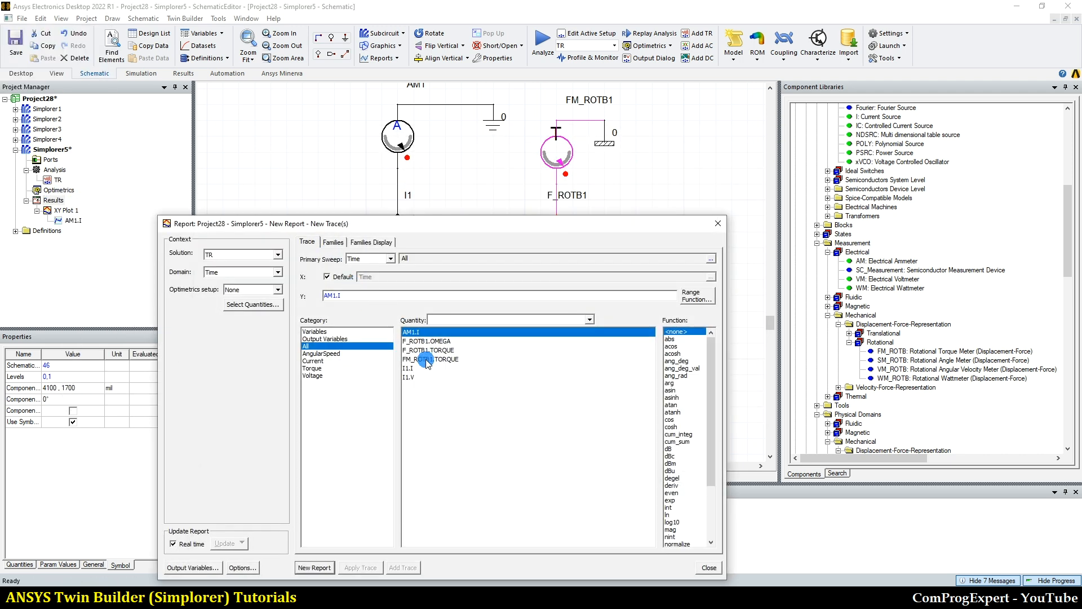
left_click(313, 368)
left_click(409, 341)
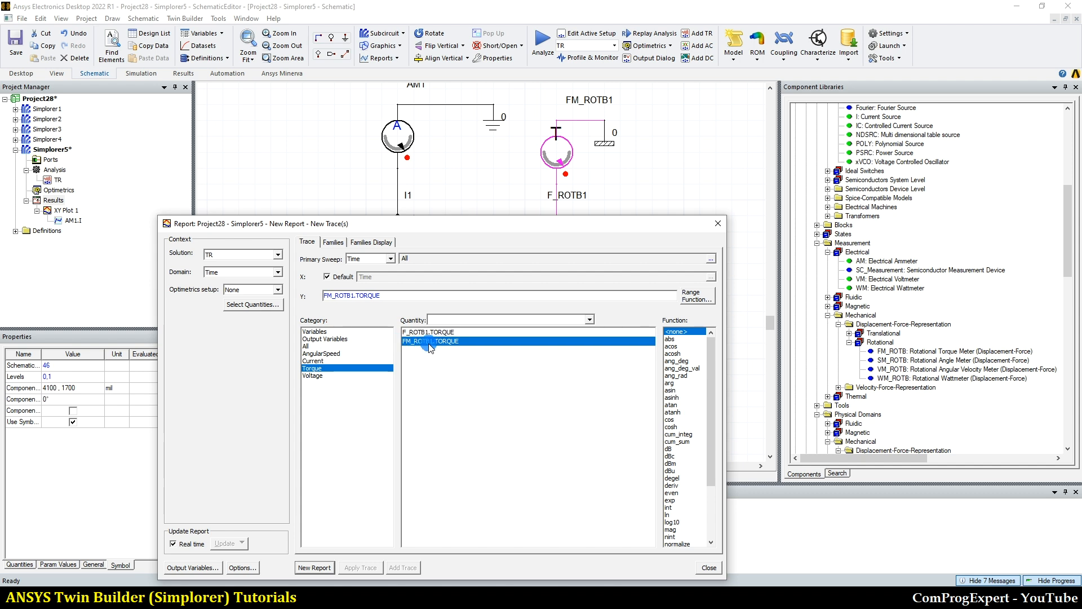
left_click(318, 567)
left_click(719, 224)
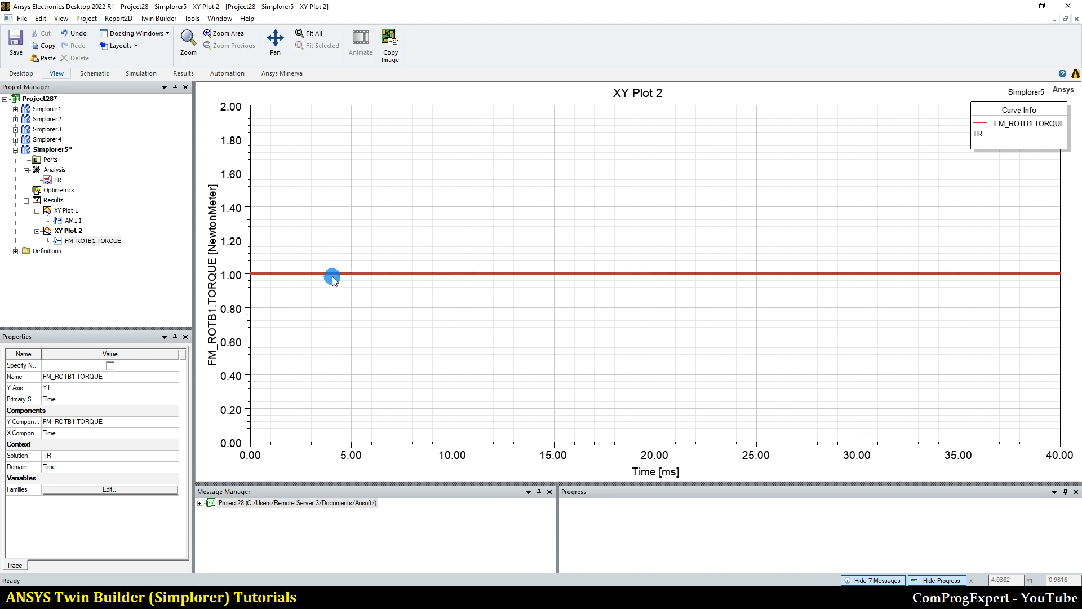
Return to the Simplorer5 schematic and delete the electrical circuit with current source I1, ammeter AM1 and its ground wiring
left_click(51, 150)
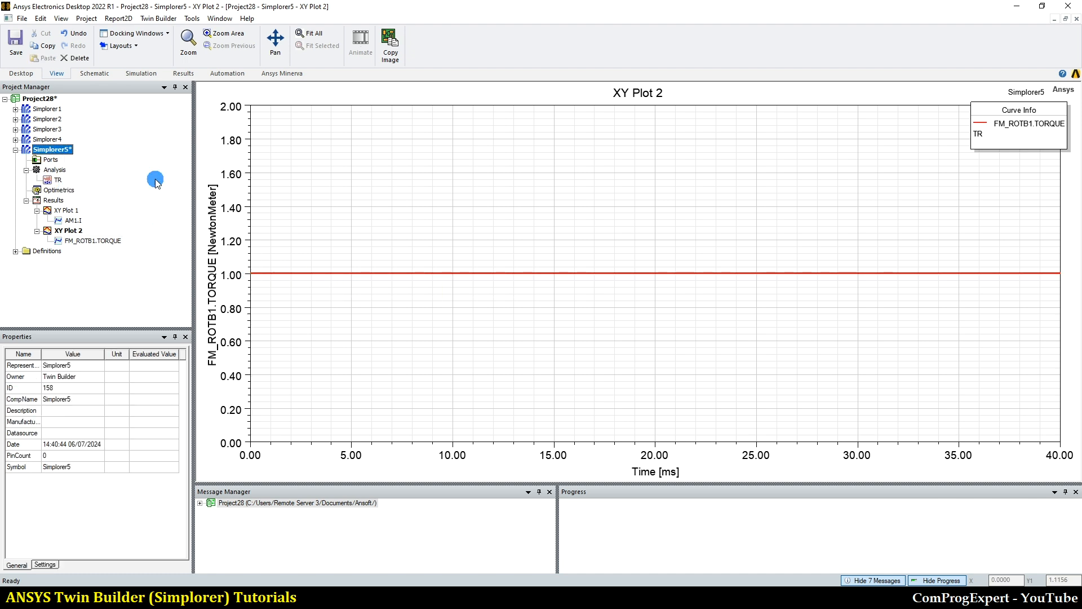
left_click(58, 180)
double_click(51, 150)
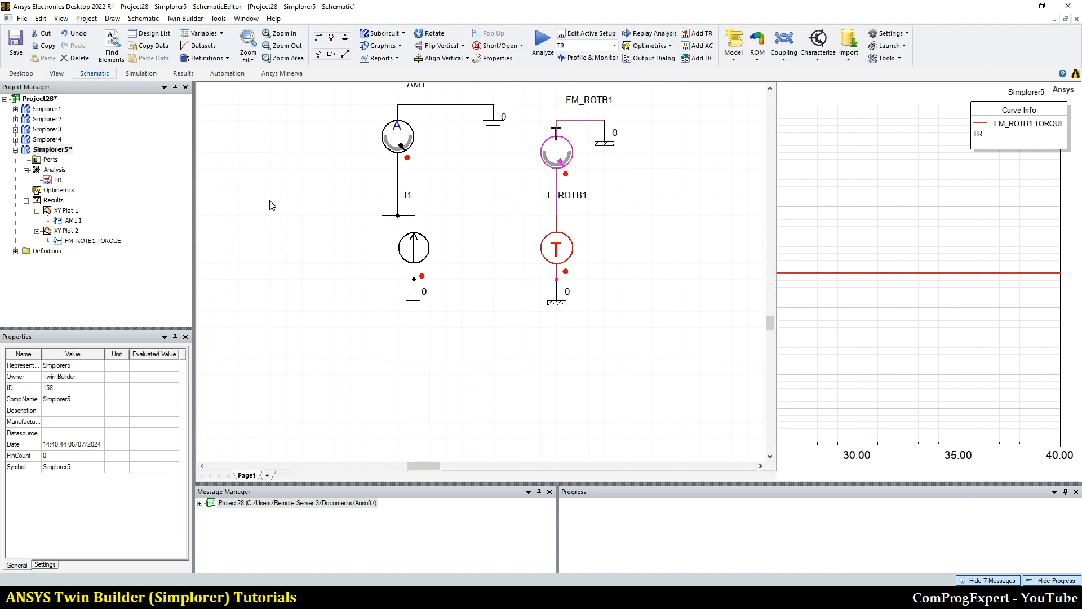
scroll(427, 327, "down", 2)
scroll(427, 327, "up", 2)
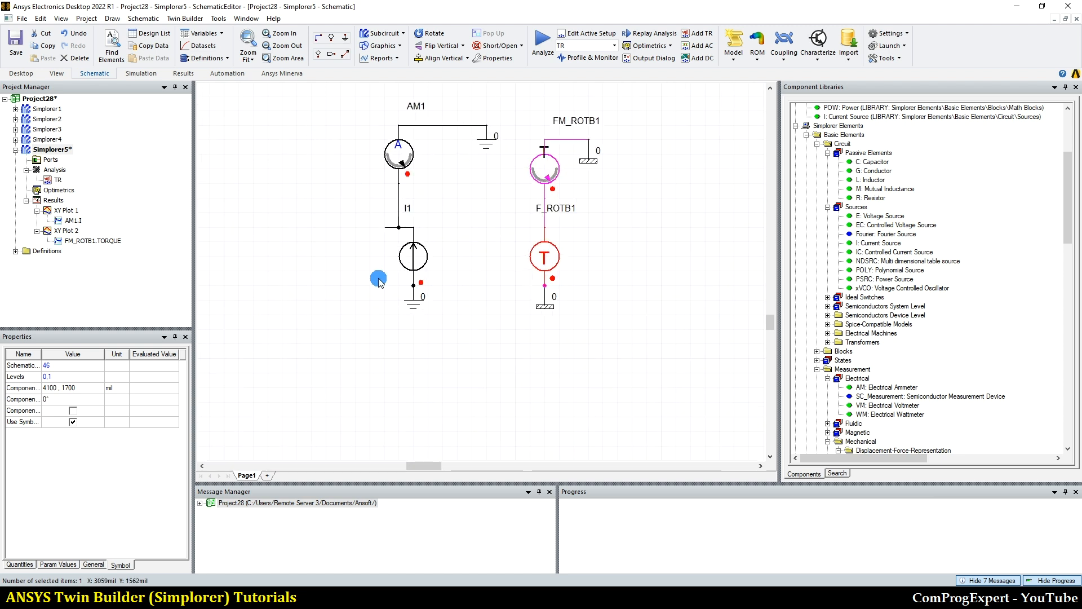
scroll(379, 279, "down", 2)
scroll(401, 160, "up", 2)
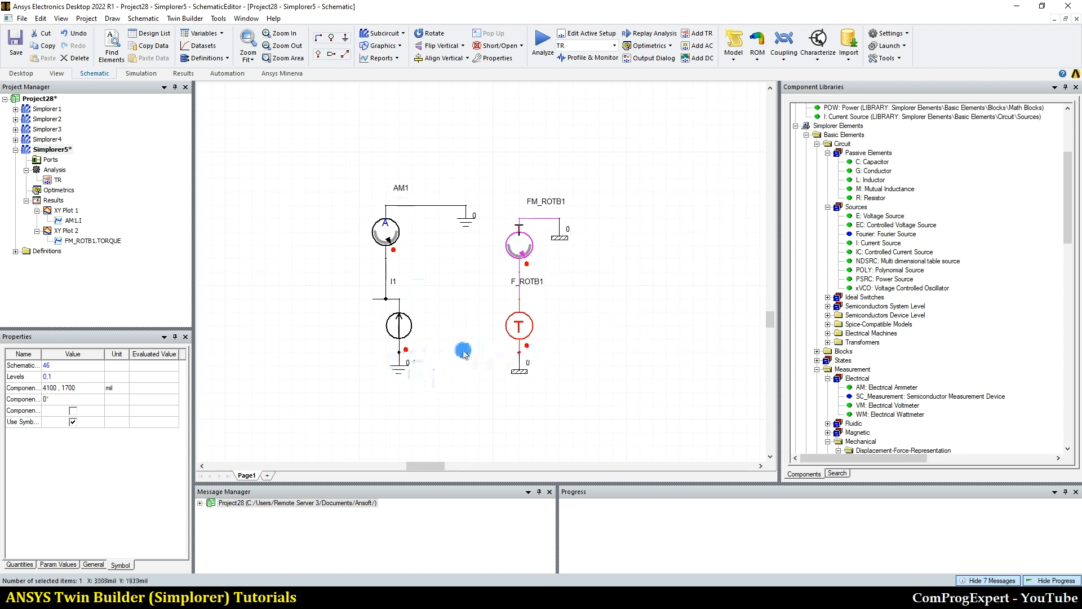
left_click_drag(337, 92, 472, 395)
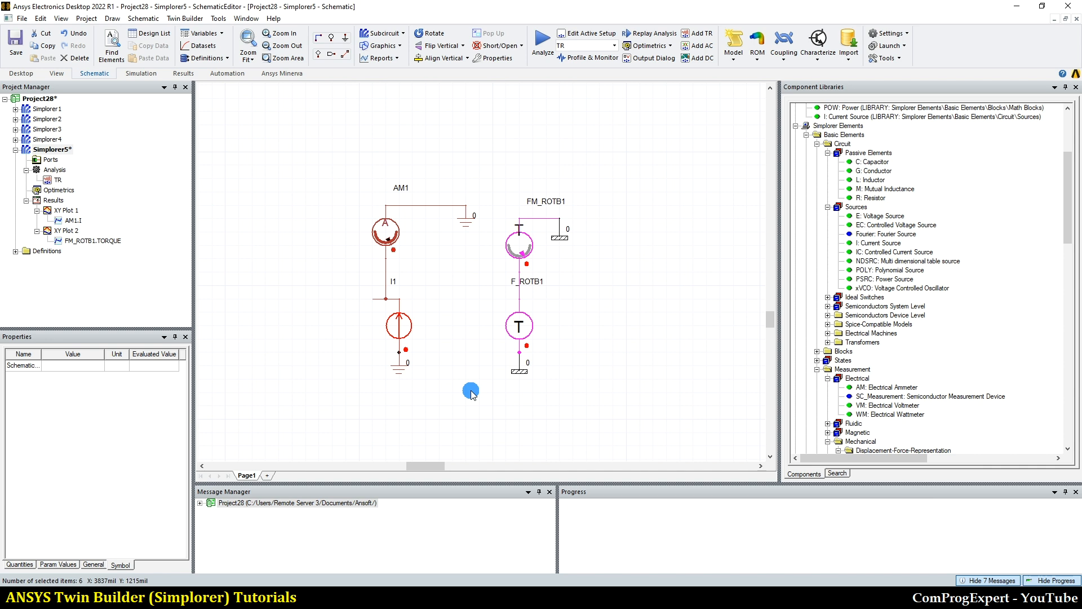
key("Delete")
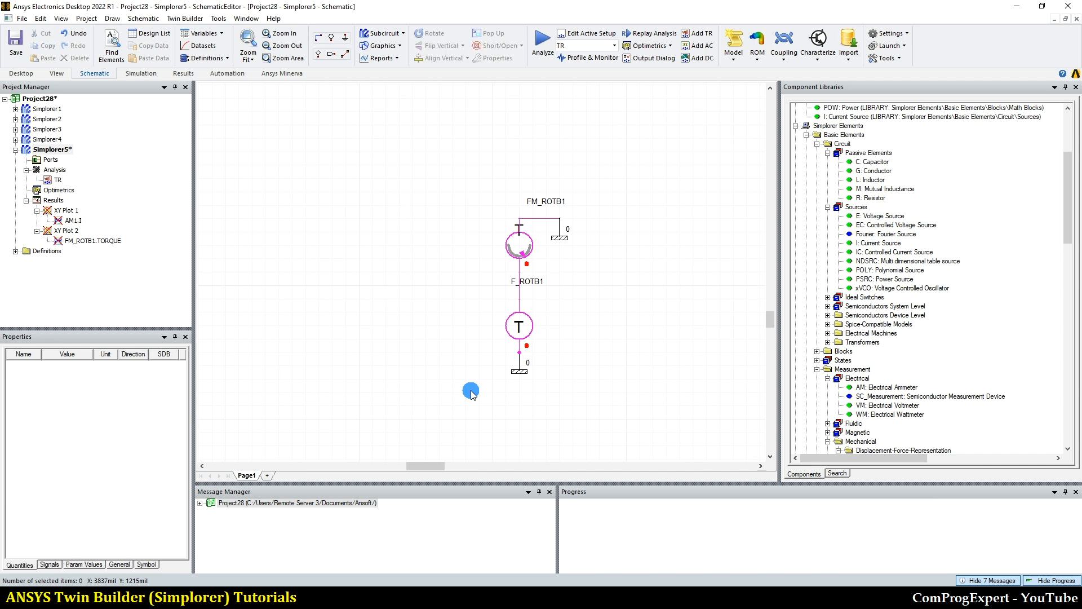
Delete the torque meter's name label and upper ground connection, and move the meter and torque source farther above the lower ground
left_click_drag(482, 181, 589, 254)
left_click(555, 187)
key("Delete")
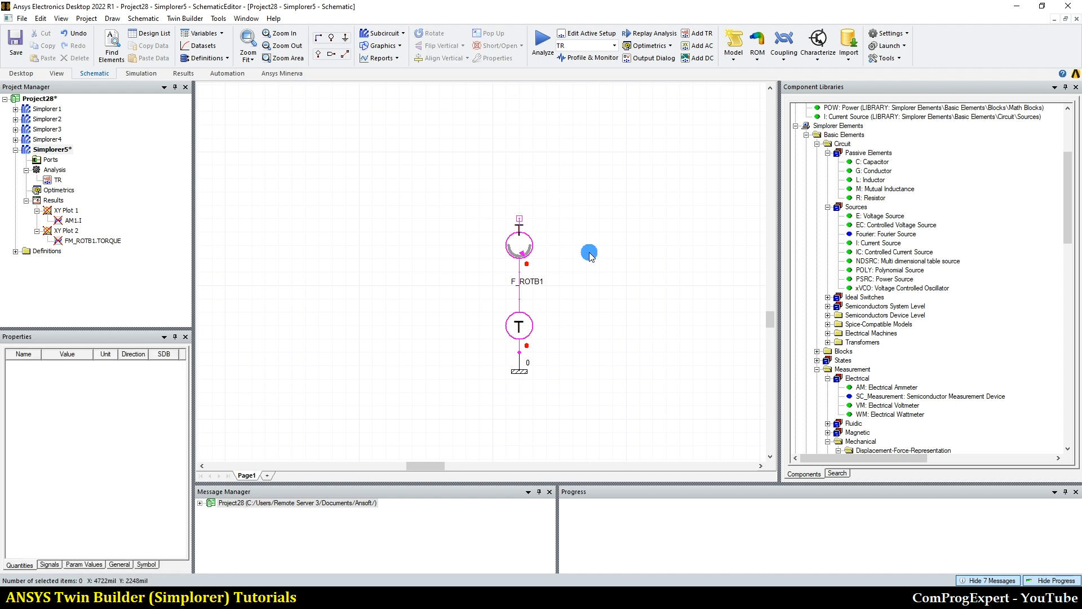
left_click(375, 597)
left_click_drag(523, 252, 523, 211)
left_click_drag(514, 326, 518, 300)
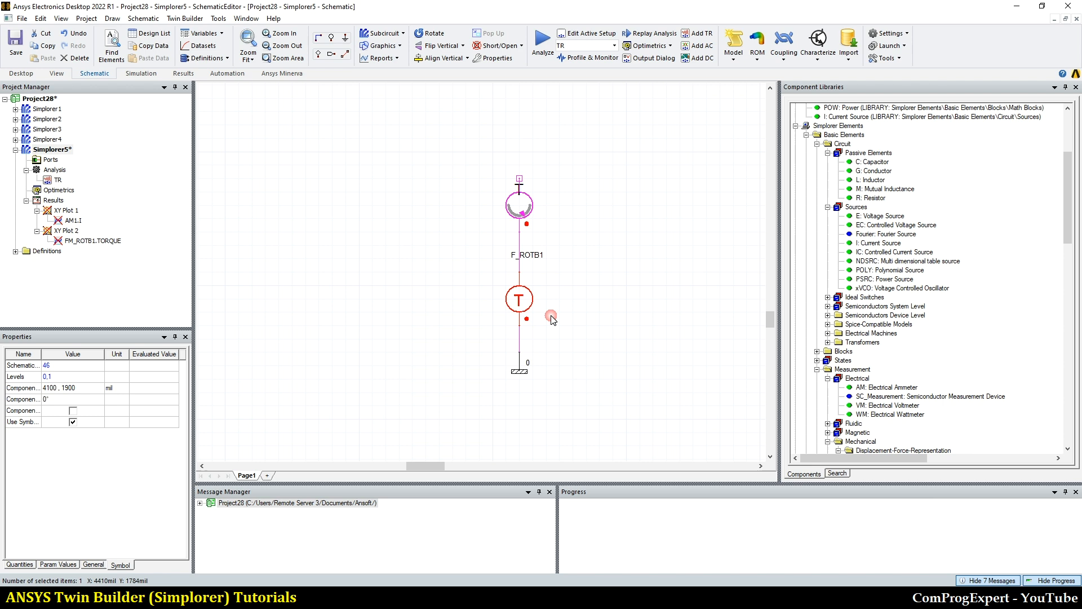
Copy the rotational torque source and paste two copies beside it, aligned in one row
right_click(519, 299)
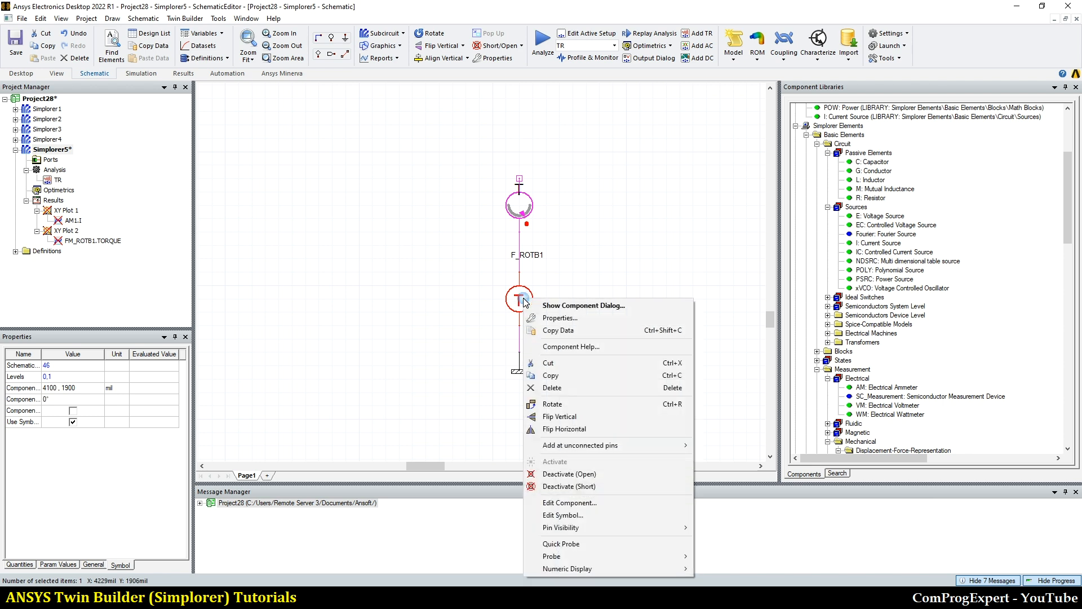
left_click(556, 375)
right_click(587, 311)
left_click(595, 331)
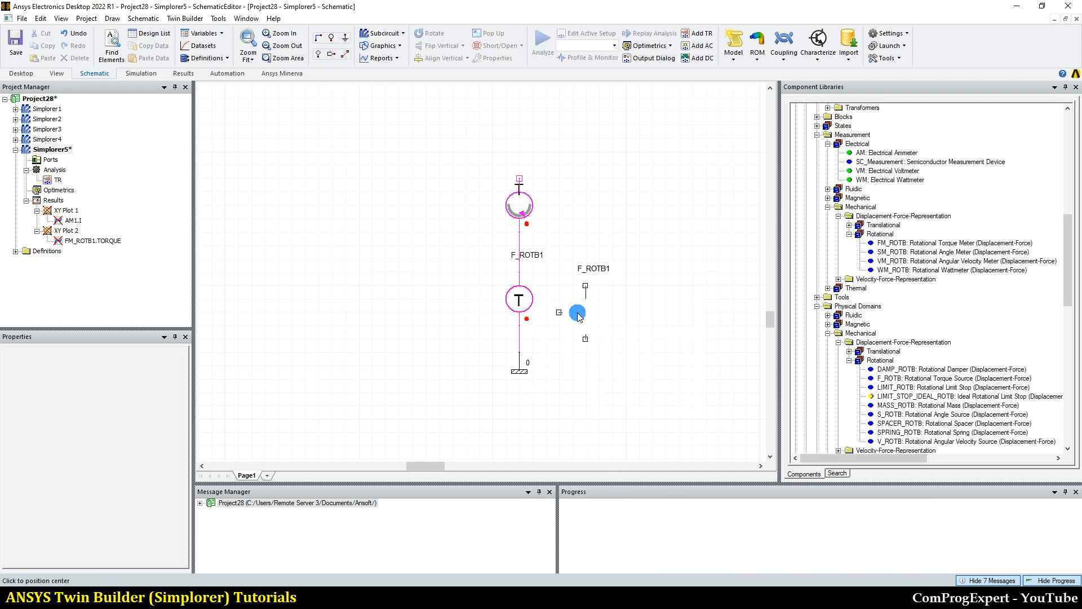
left_click(599, 301)
right_click(665, 304)
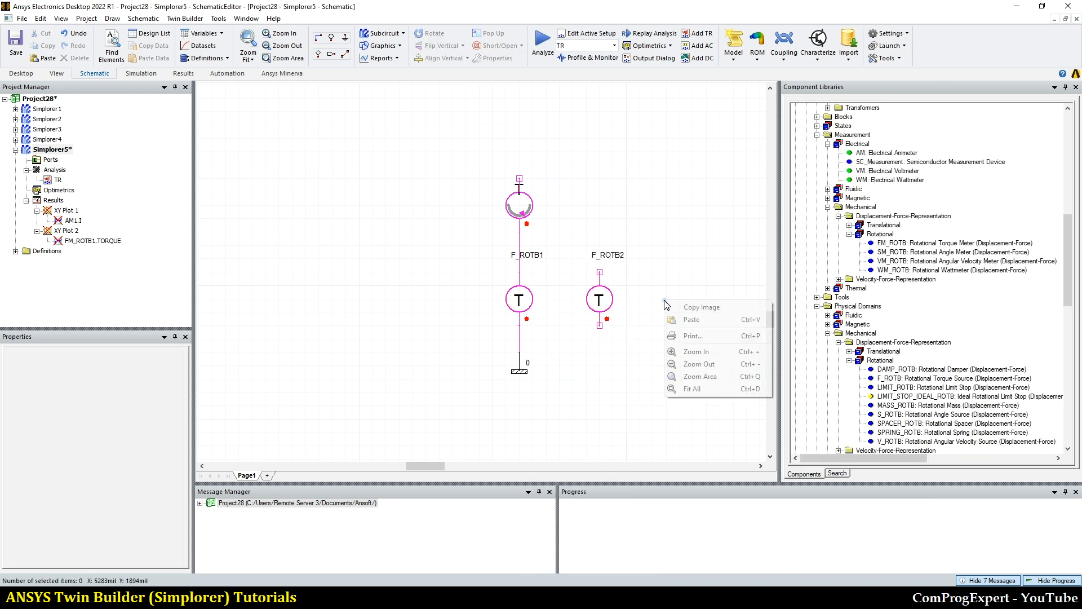
left_click(691, 320)
left_click(680, 301)
left_click(672, 391)
scroll(648, 391, "down", 3)
scroll(709, 324, "up", 6)
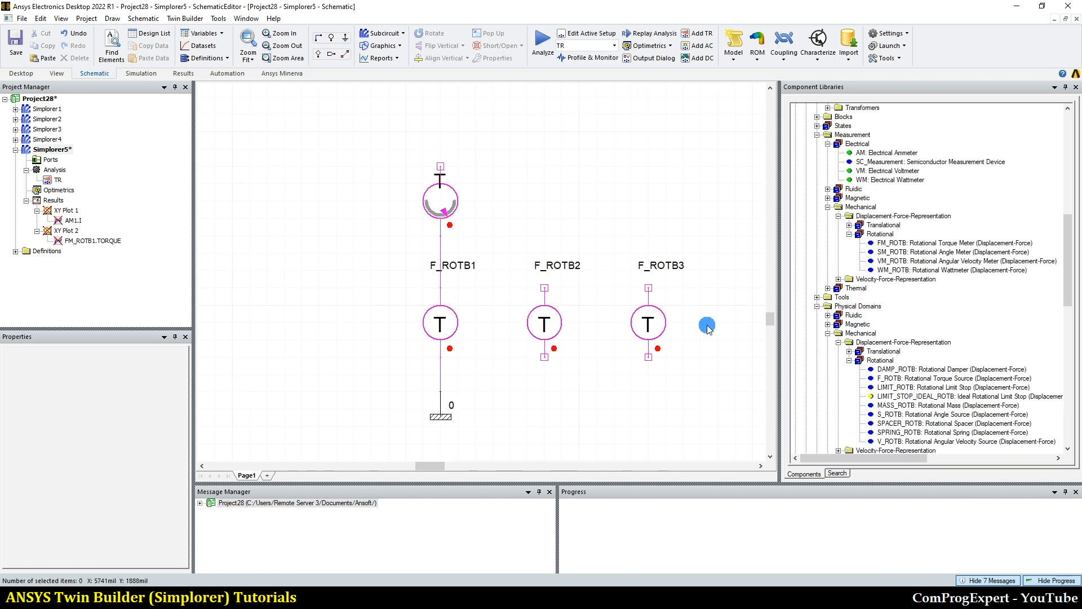
Rename the original torque source T_e and position its name label beside the symbol
left_click_drag(457, 266, 411, 308)
double_click(439, 330)
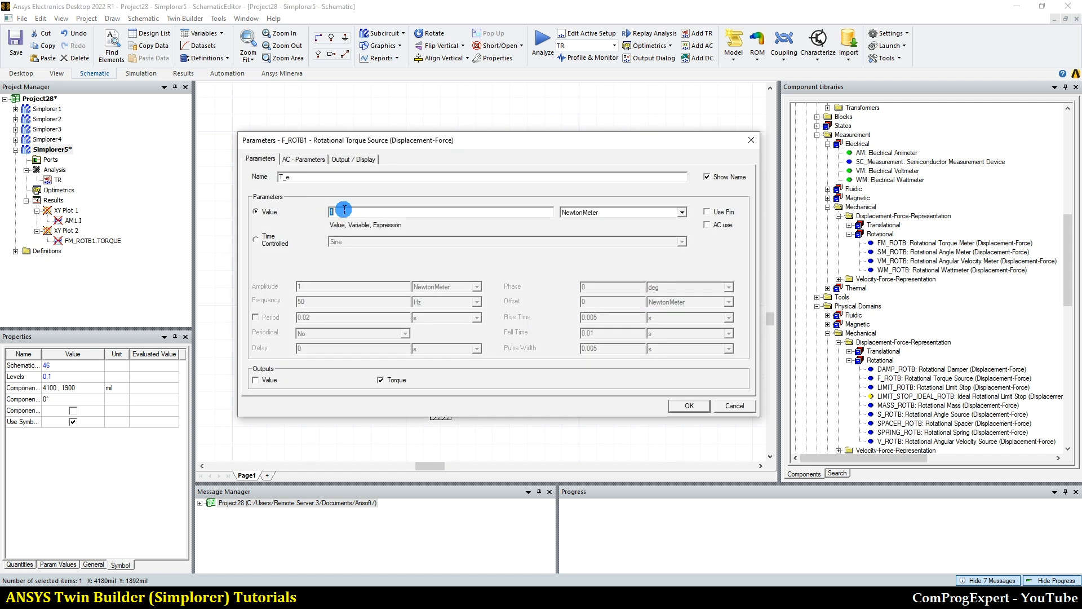
key("Return")
left_click_drag(386, 302, 406, 310)
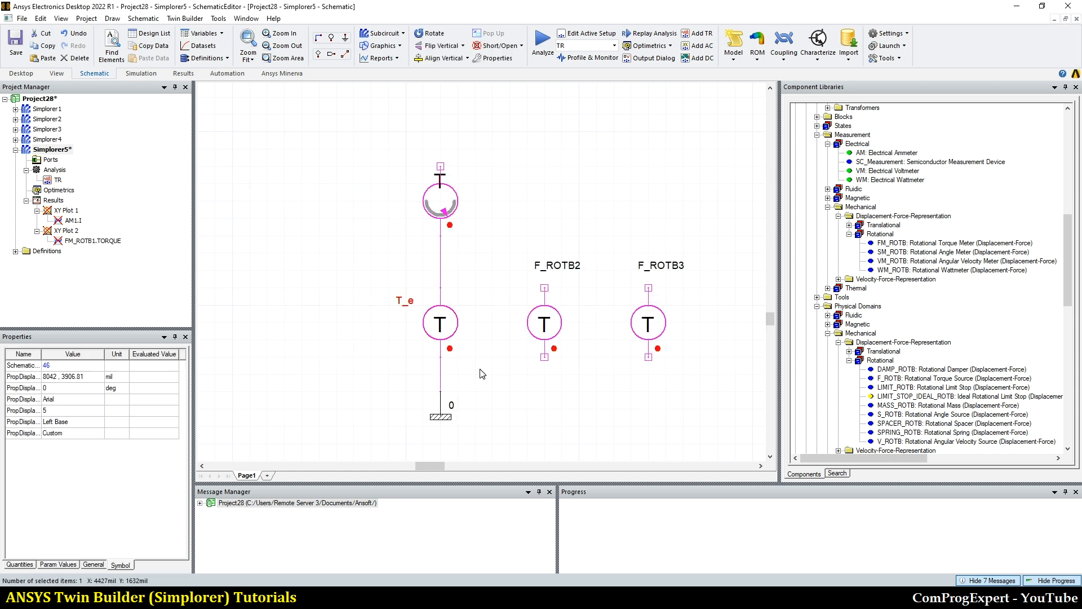
left_click(480, 369)
Rename the middle torque source T_L and enable Use Pin for its torque value
double_click(548, 318)
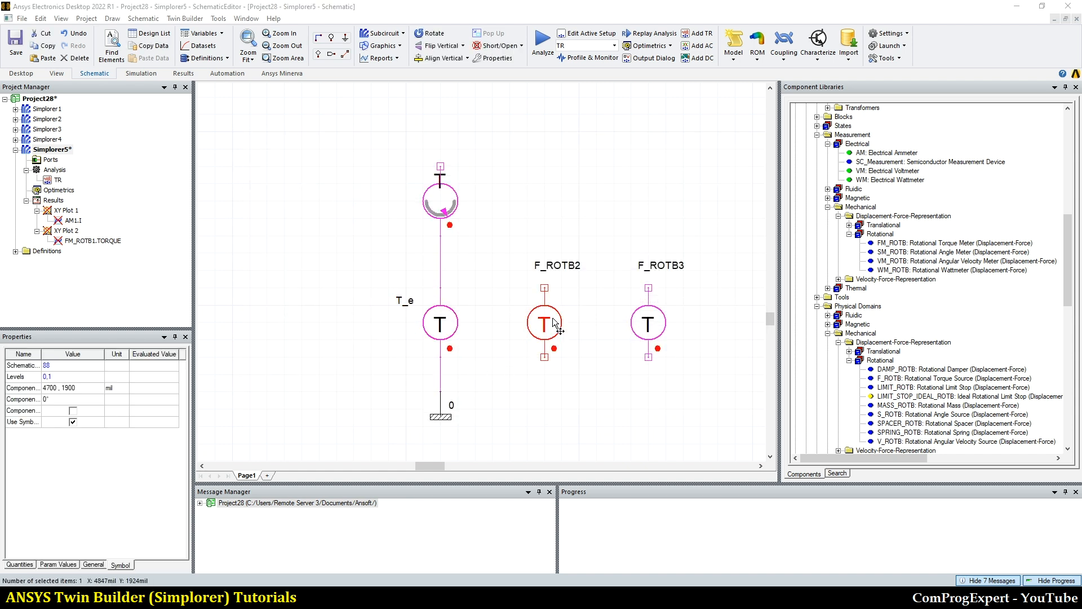
type("T_L")
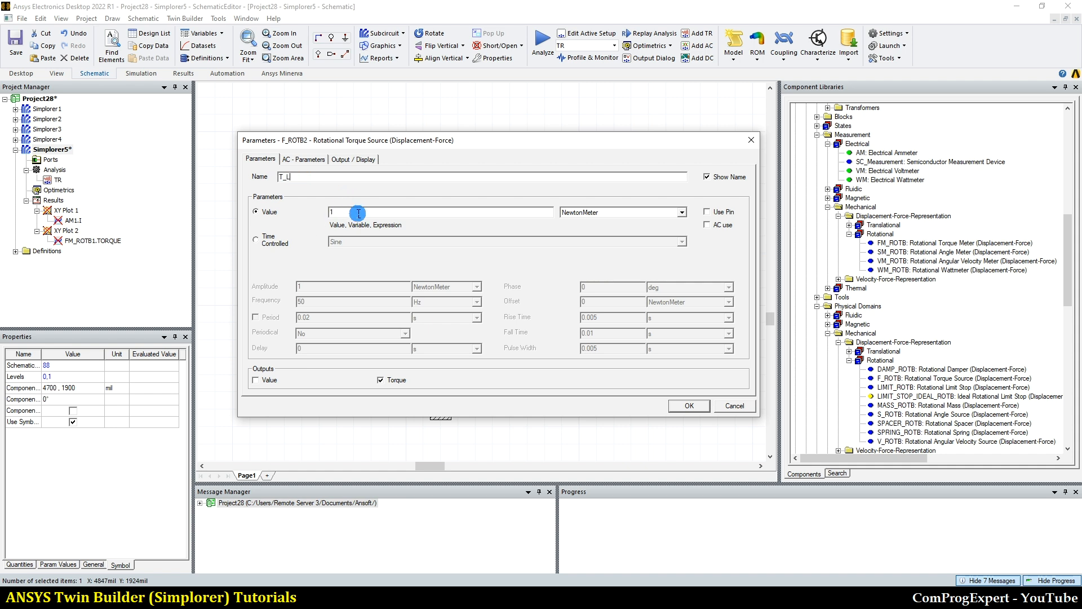
left_click(706, 212)
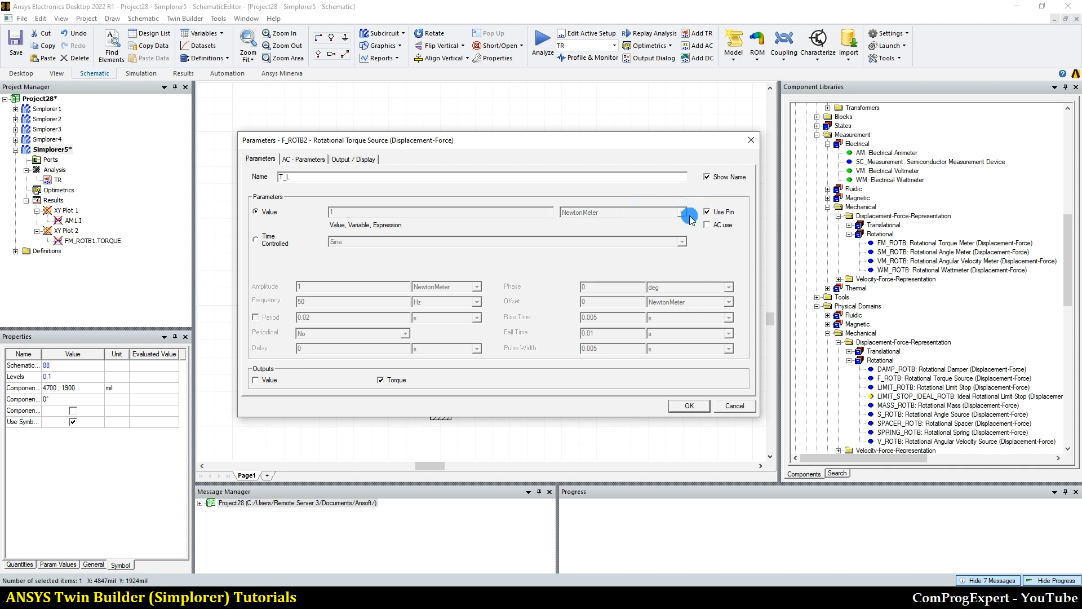
left_click(683, 406)
scroll(578, 372, "up", 1)
scroll(577, 372, "down", 1)
scroll(599, 410, "up", 1)
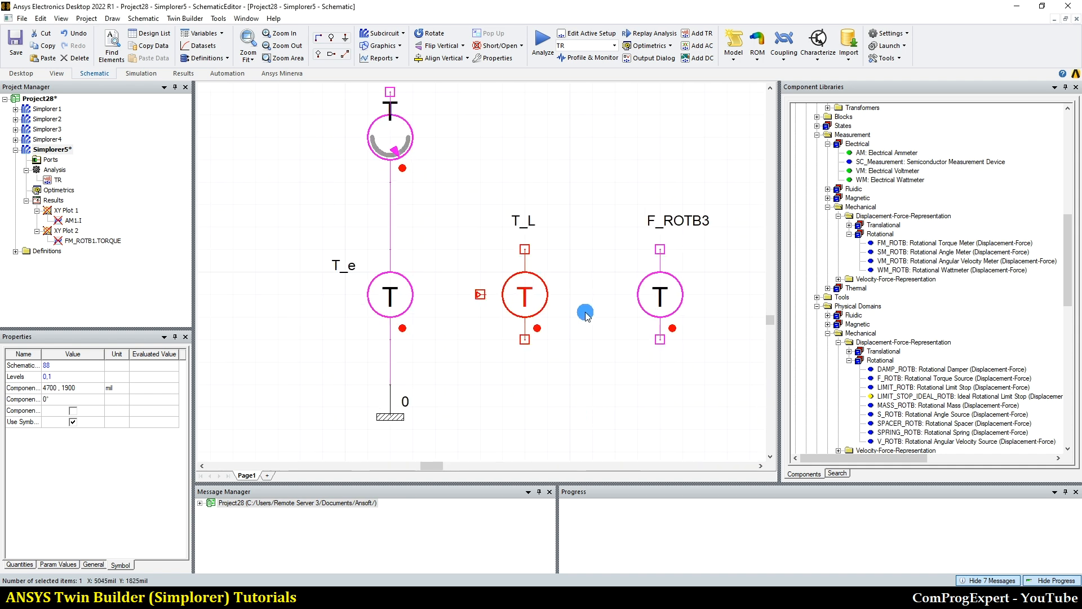
Rename torque source F_ROTB3 as T_Friction and enable Use Pin for its torque value
double_click(660, 297)
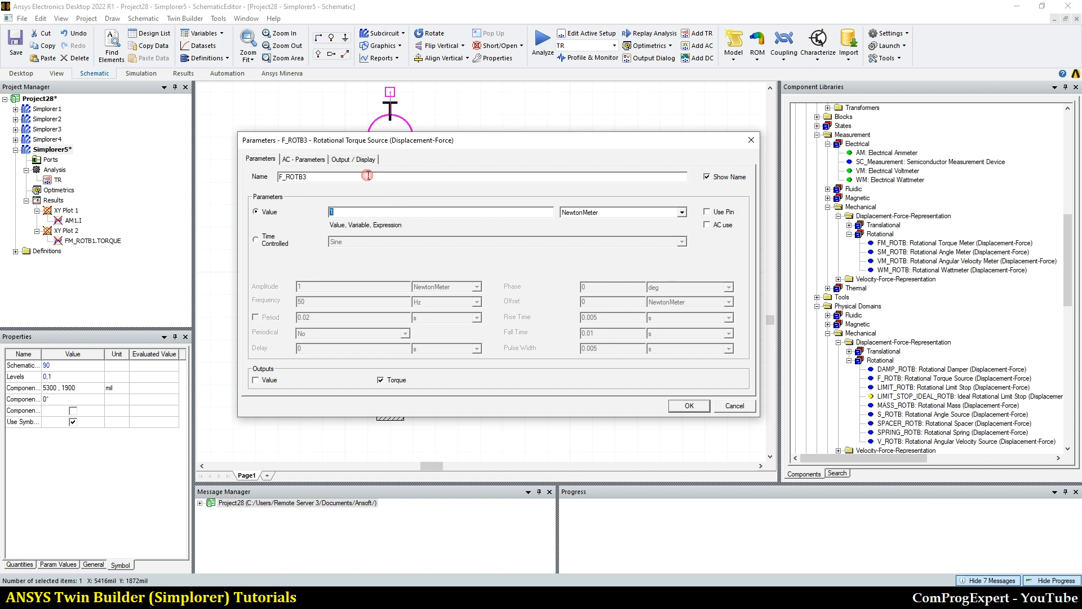
type("T_Friction")
left_click(721, 211)
left_click(698, 406)
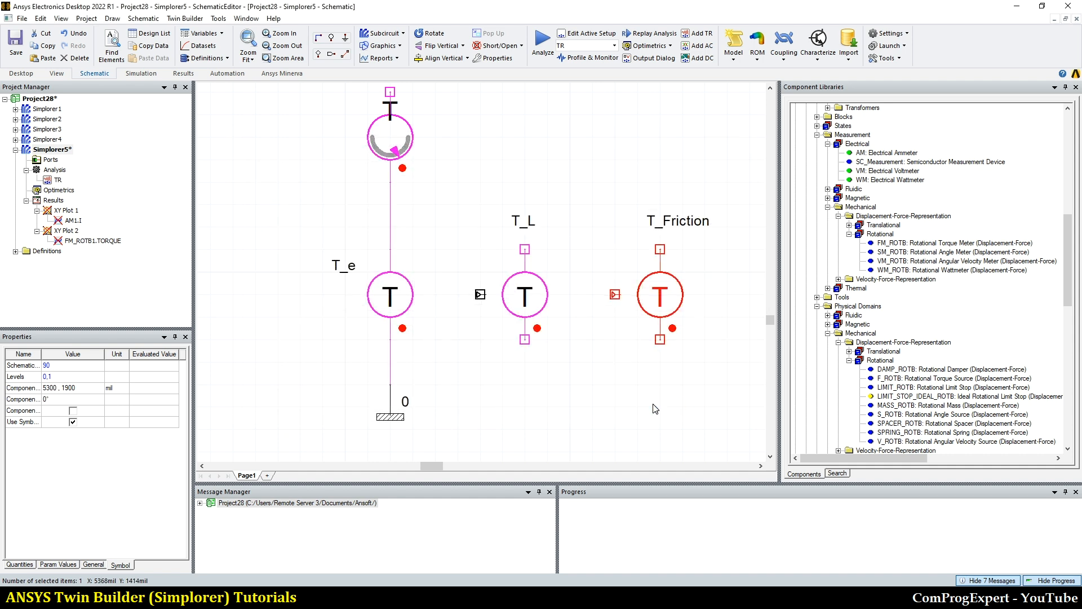
left_click(633, 393)
Wire the lower pins of T_L and T_Friction to the ground node below T_e
scroll(637, 395, "up", 3)
scroll(648, 423, "down", 3)
left_click(545, 358)
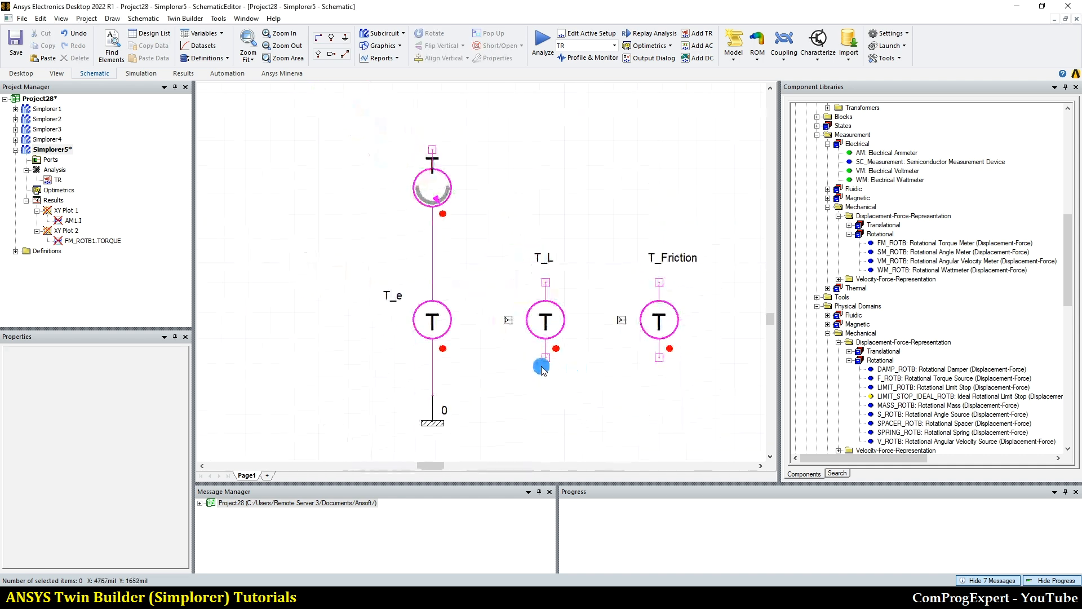
left_click(433, 395)
left_click(659, 358)
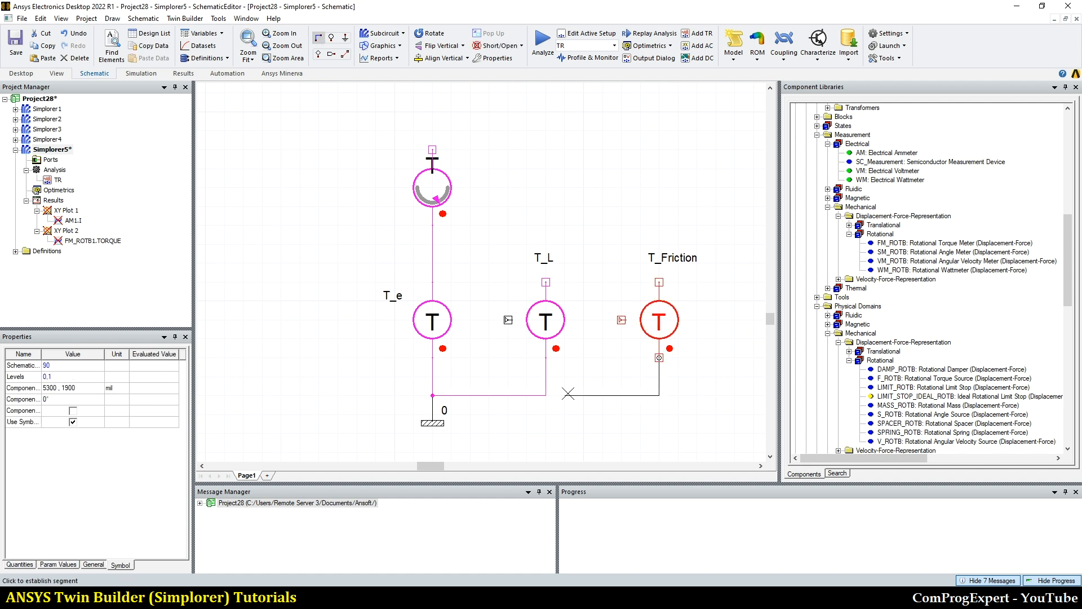
left_click(552, 394)
left_click_drag(547, 327, 548, 327)
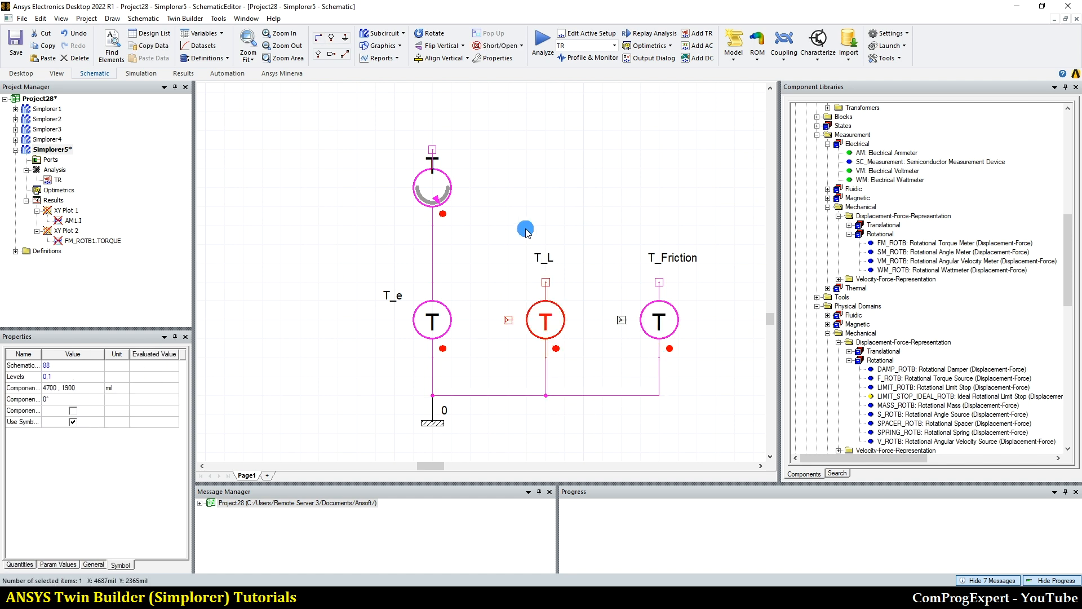
left_click(440, 166)
left_click(488, 235)
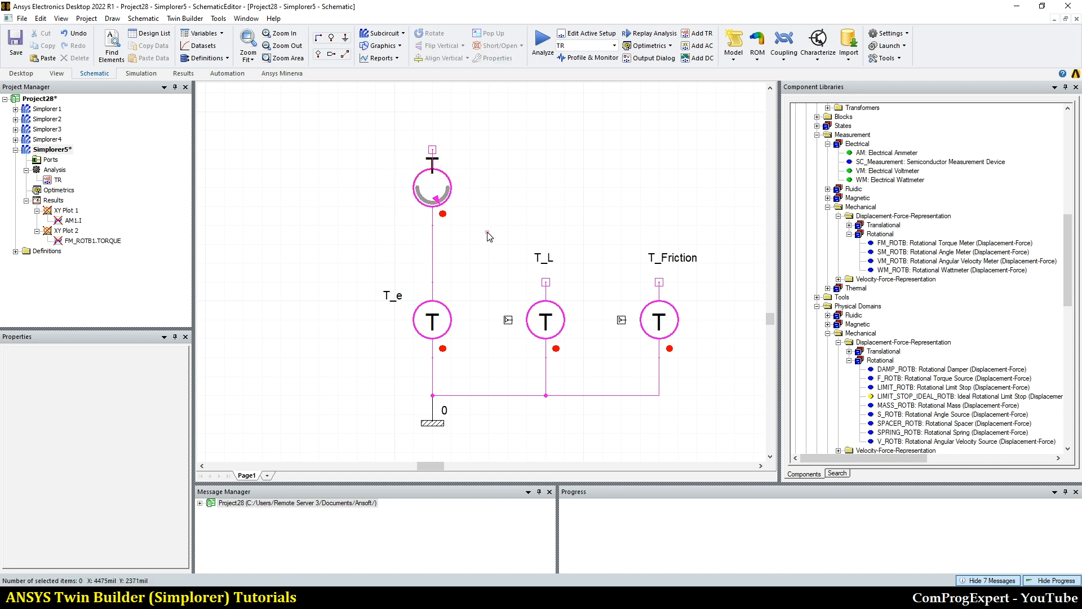
Rename the torque meter above T_e as T_e_probe, show its name, and position the label beside the meter
double_click(442, 200)
left_click_drag(280, 176, 319, 179)
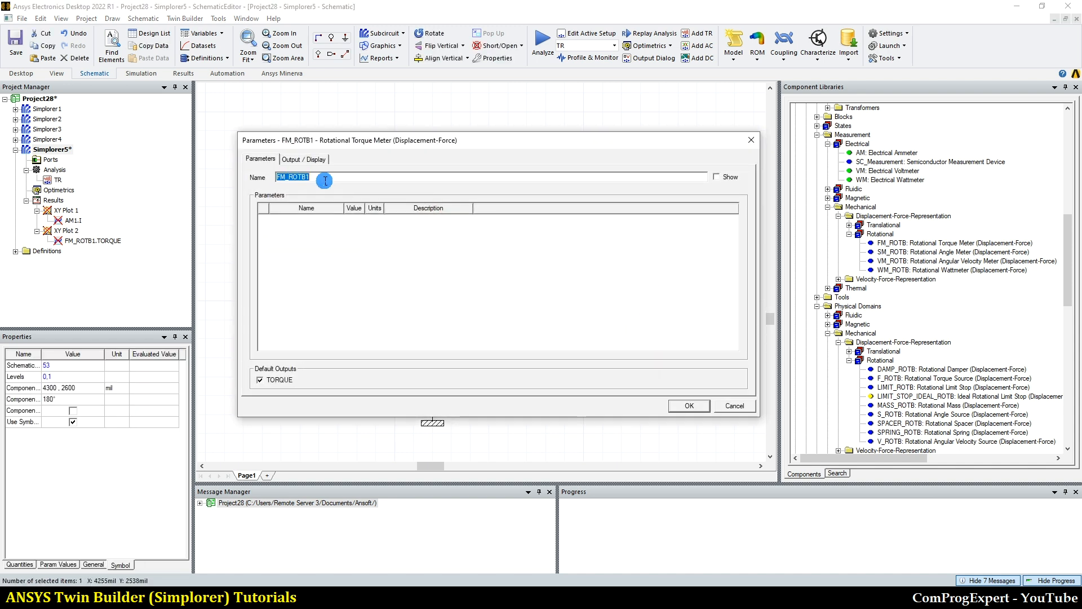
type("T_e_probe")
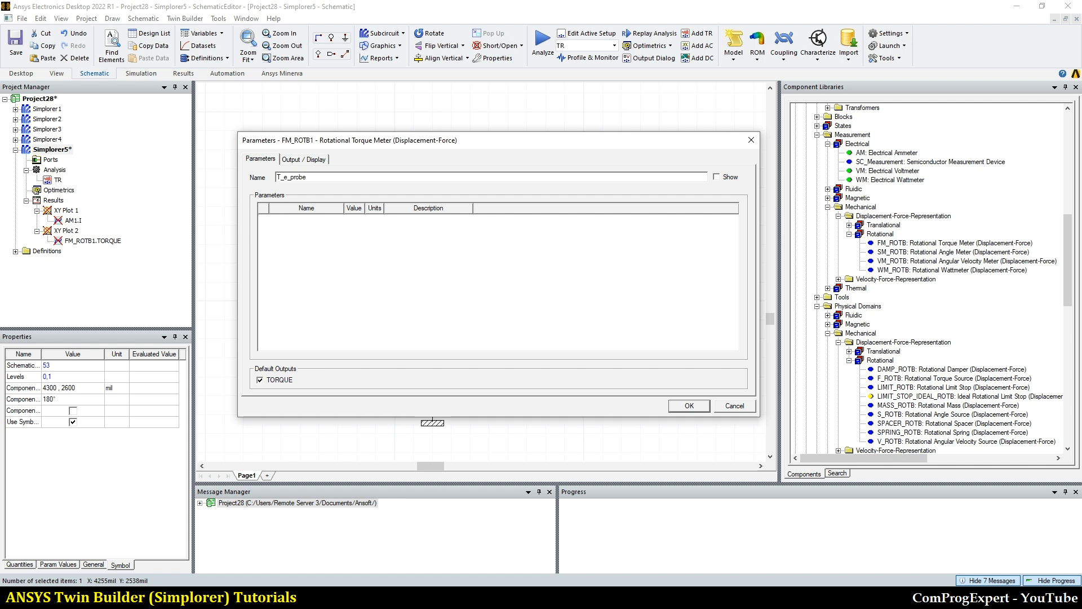
key("Return")
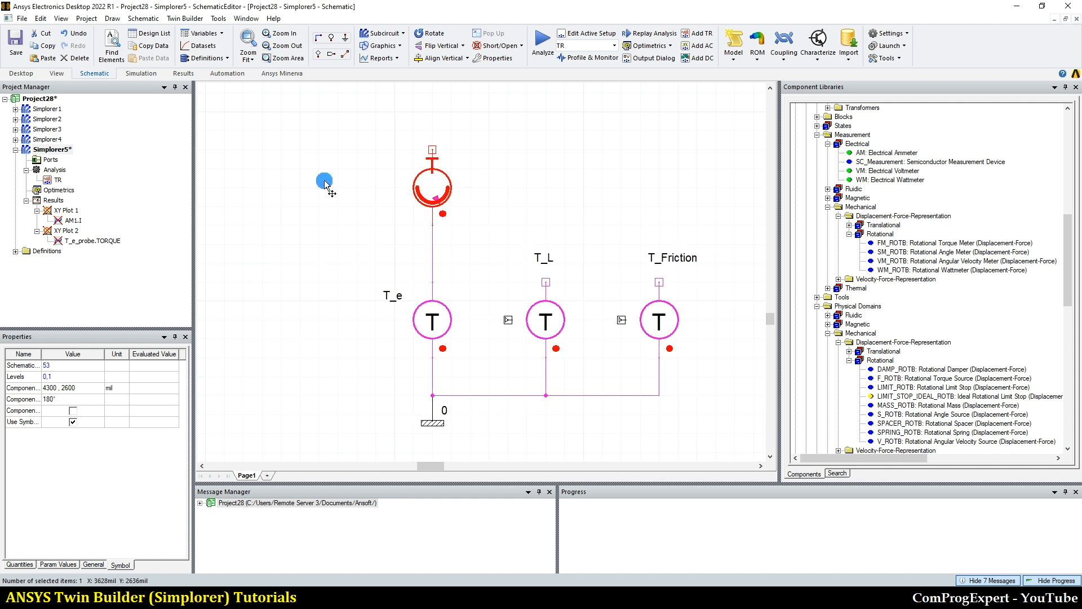
double_click(440, 197)
left_click(718, 178)
left_click(692, 406)
left_click(486, 159)
left_click_drag(467, 131, 417, 206)
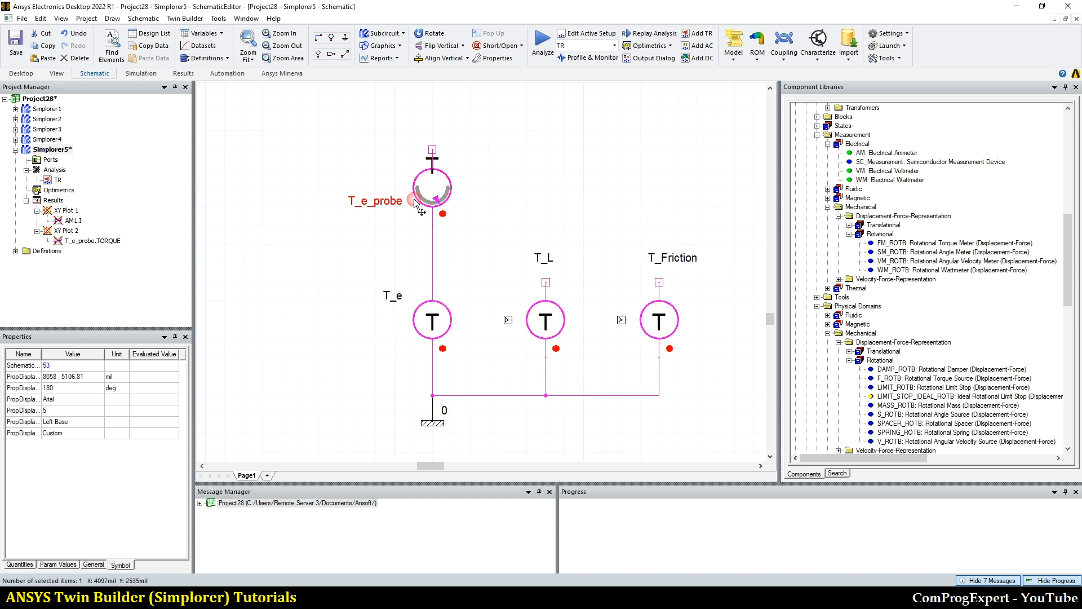
Copy the T_e_probe torque meter and paste copies above the T_L and T_Friction torque sources
right_click(431, 192)
left_click(462, 271)
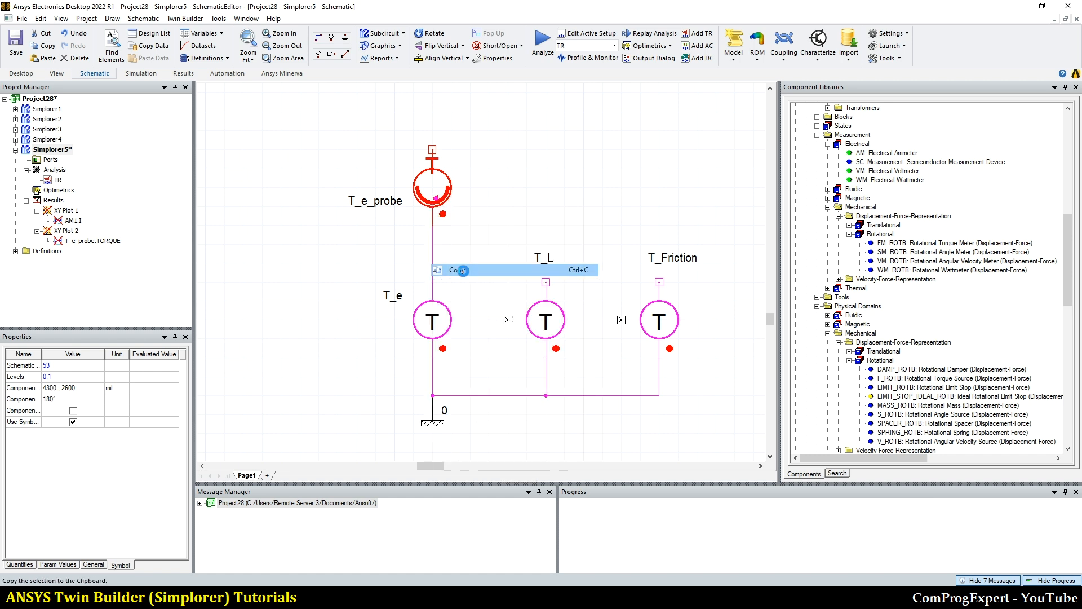
right_click(531, 203)
left_click(558, 222)
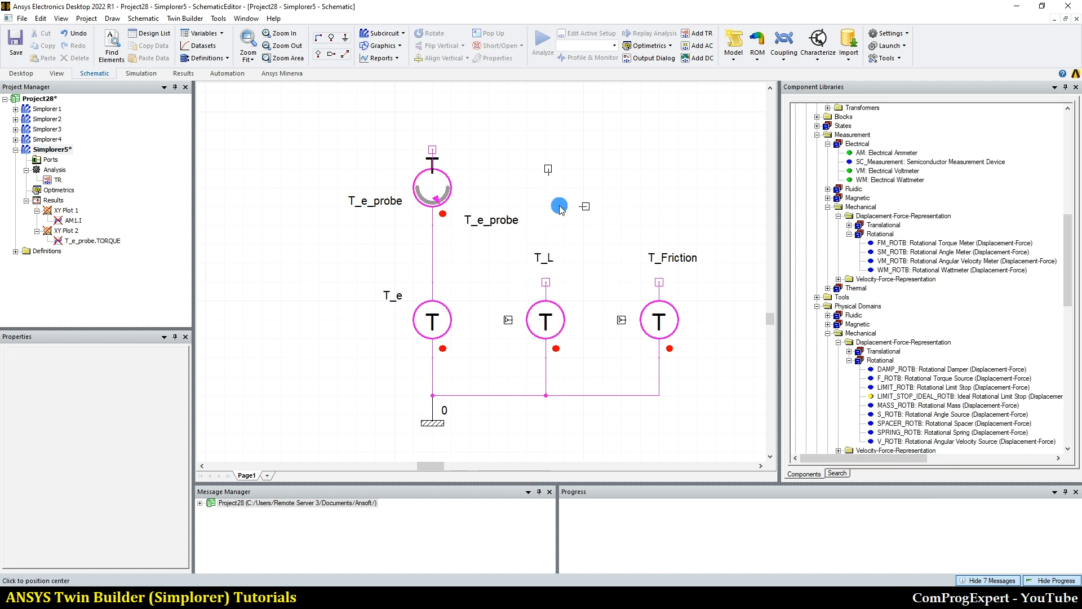
left_click(545, 194)
right_click(614, 193)
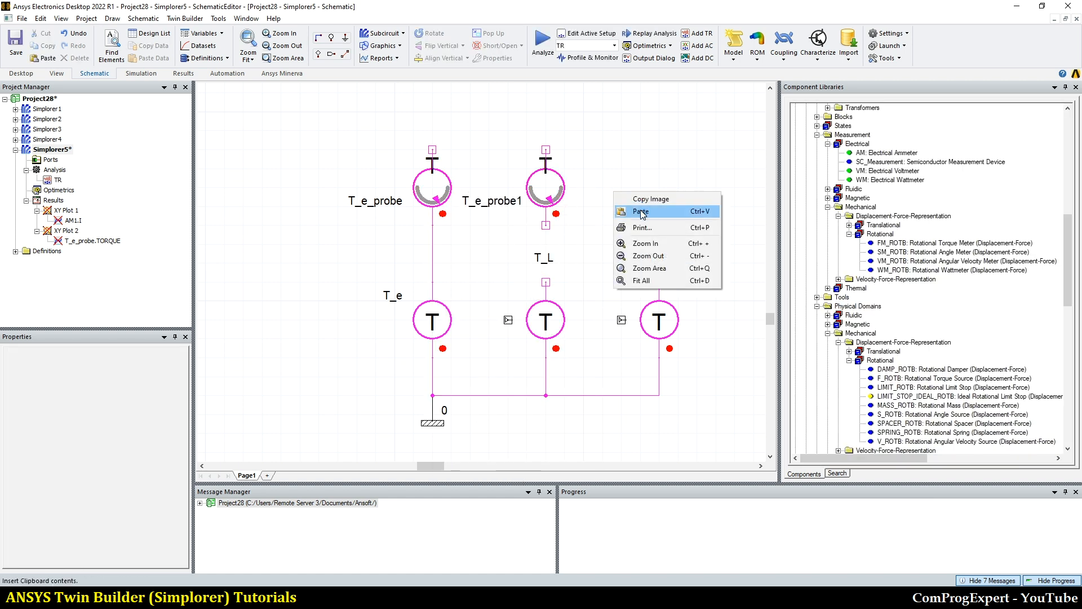
left_click(641, 212)
left_click(659, 194)
left_click(603, 229)
Wire the two new torque meters to T_L and T_Friction, moving the source labels clear of the wires
left_click(545, 225)
left_click(546, 282)
left_click_drag(541, 258, 521, 298)
left_click_drag(662, 260, 698, 278)
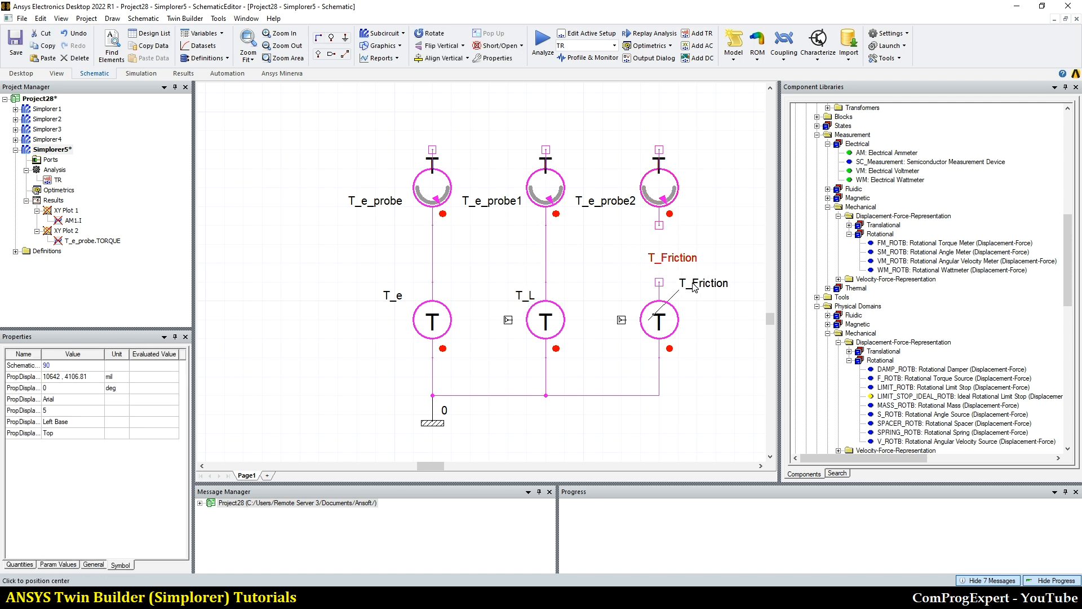
left_click(659, 225)
left_click(659, 281)
left_click(619, 263)
Move the name labels of both copied torque meters clear of the symbols and rename the middle meter T_L_probe
left_click_drag(603, 203, 699, 228)
left_click_drag(495, 201, 510, 237)
double_click(510, 238)
left_click(495, 238)
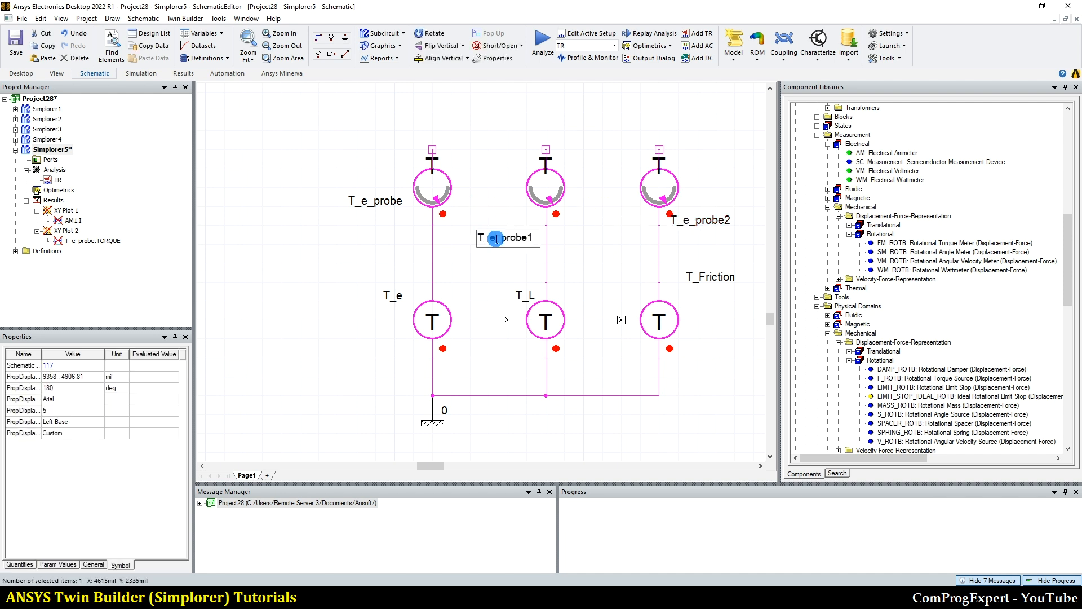
type("L")
key("Return")
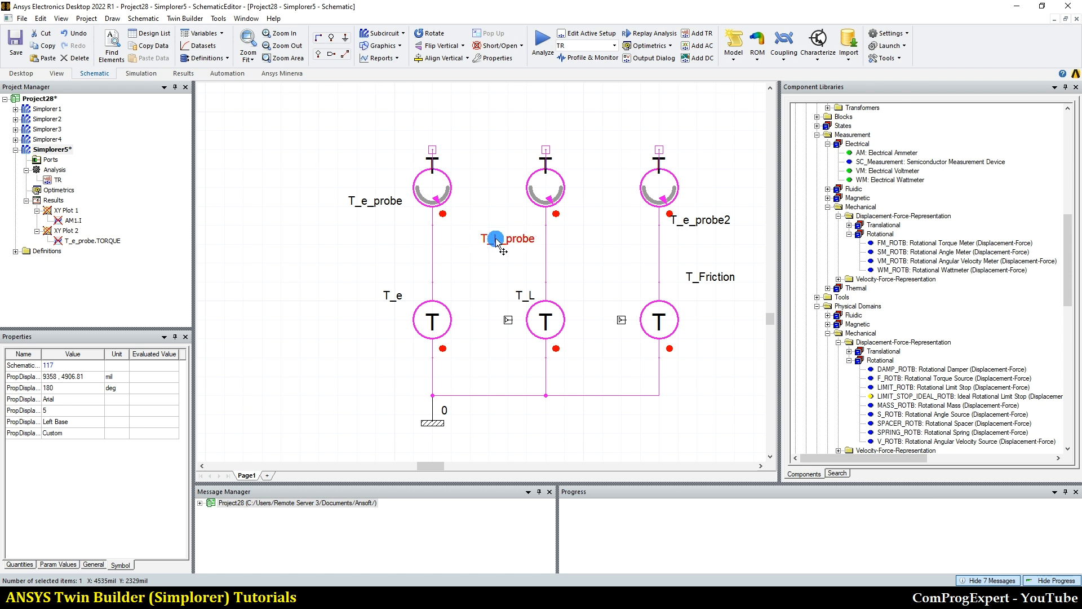
Rename the torque meter above T_Friction as T_F_probe and save the project, accepting deletion of the invalid solution data
double_click(533, 184)
left_click(751, 139)
double_click(652, 184)
left_click(314, 177)
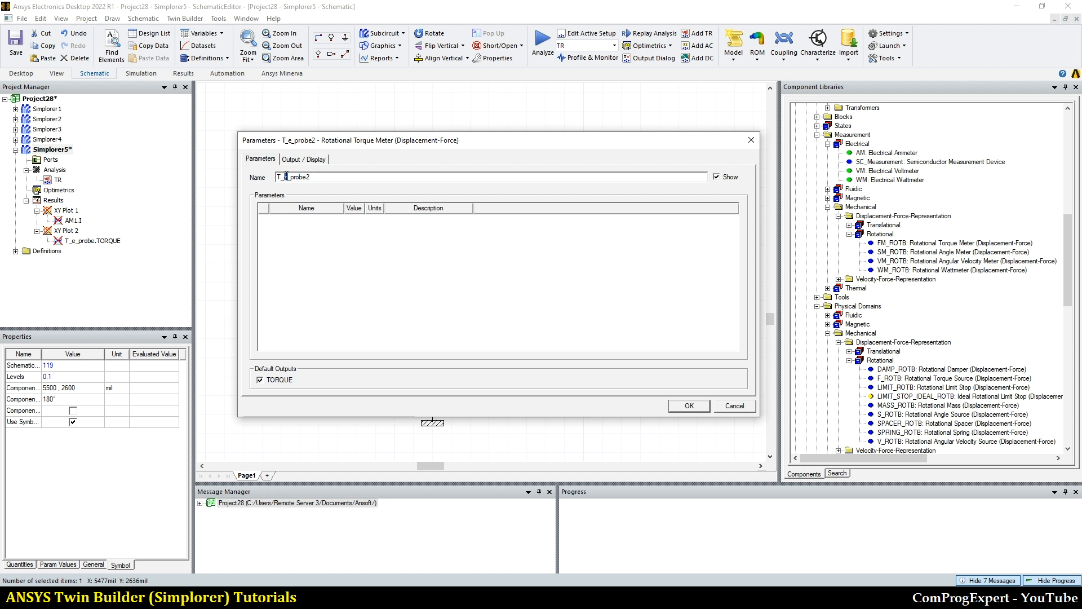
type("F")
key("Return")
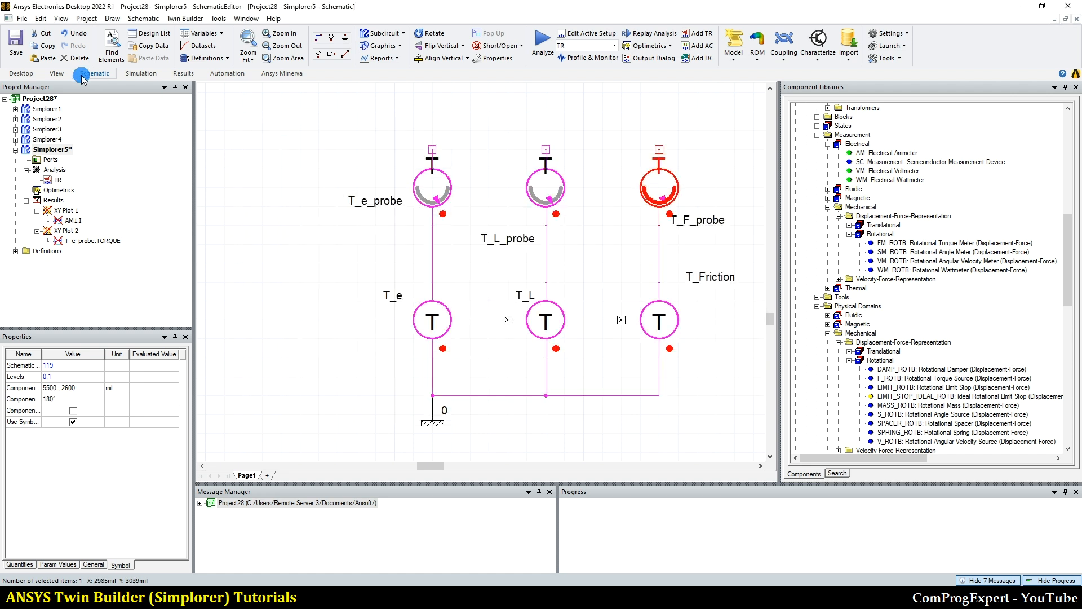
left_click(15, 54)
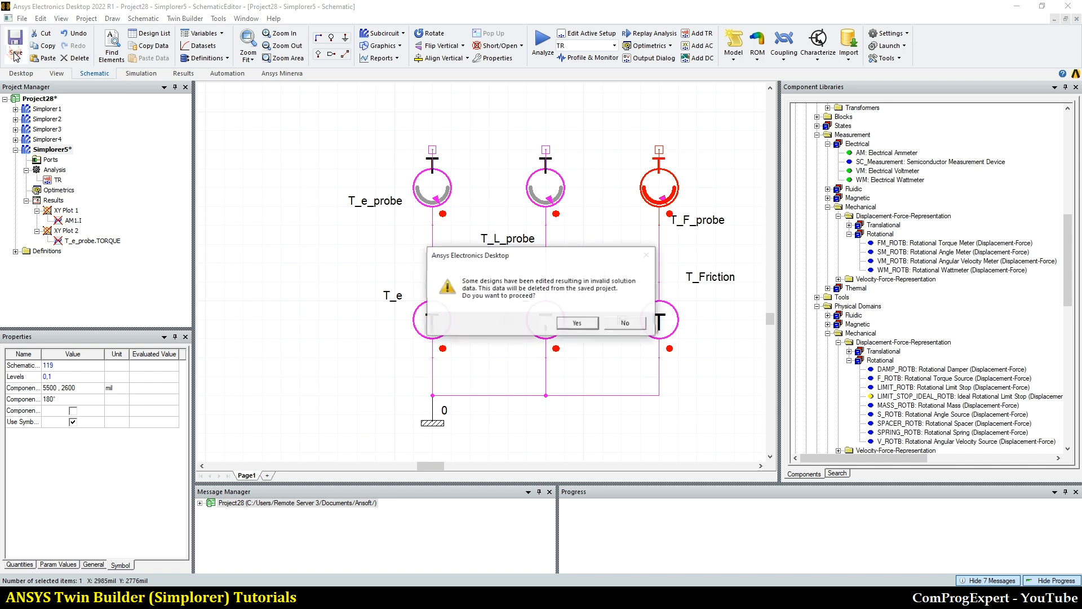
left_click(568, 340)
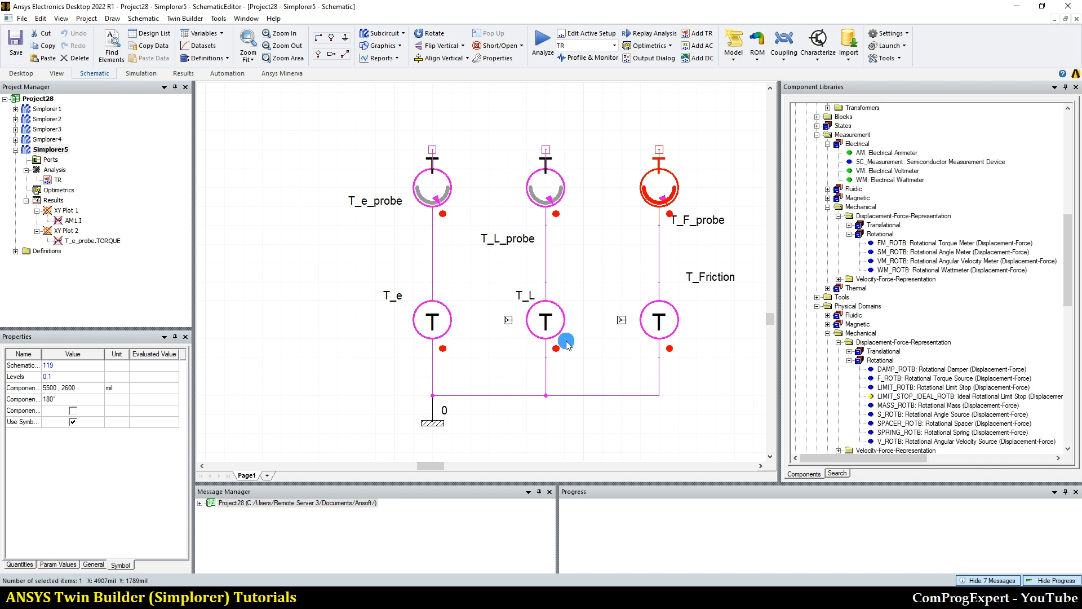
Wire the upper pins of T_e_probe, T_L_probe and T_F_probe together on a common line above the meters
scroll(567, 341, "up", 5)
scroll(567, 341, "down", 10)
scroll(629, 201, "up", 5)
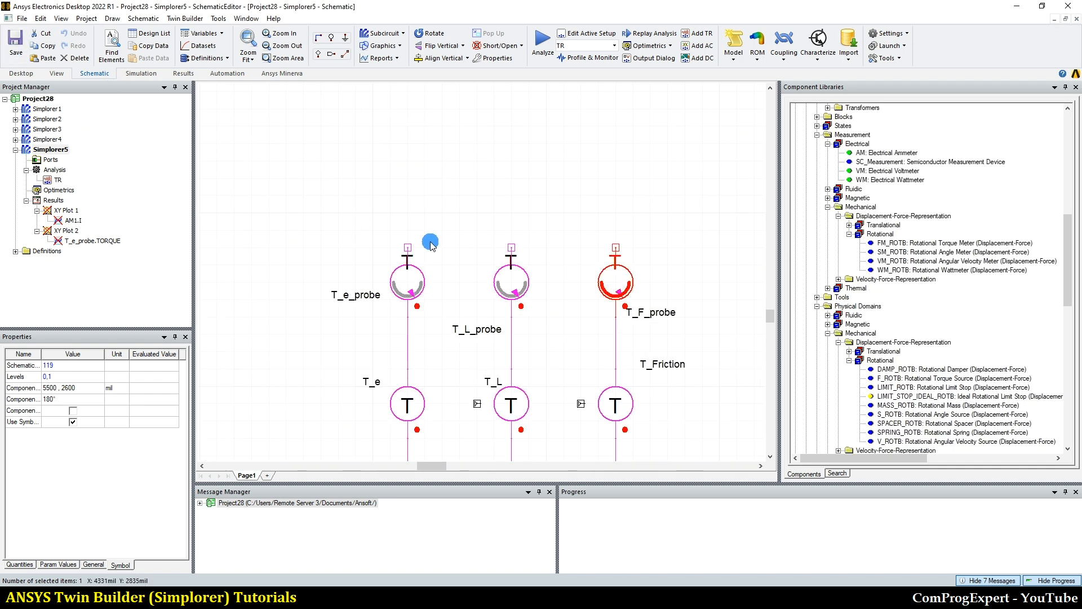
left_click(408, 246)
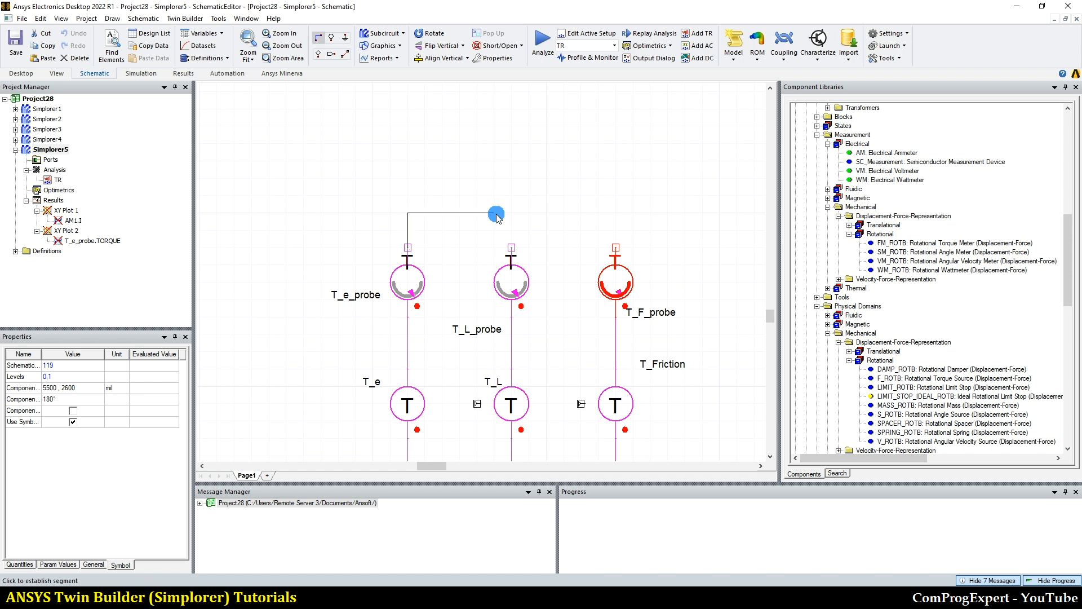
left_click(509, 213)
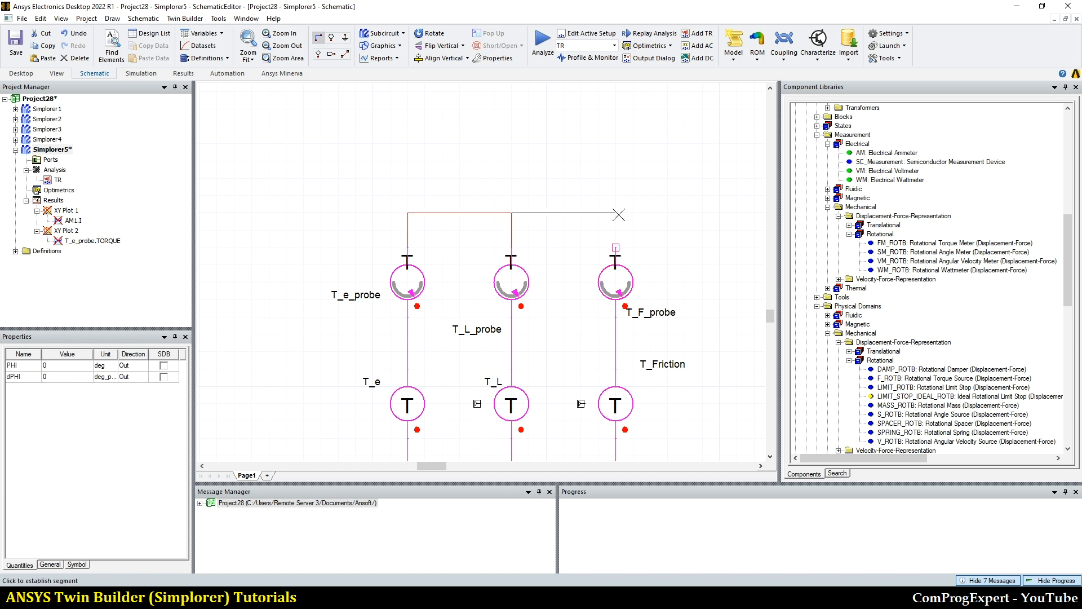
left_click(615, 247)
scroll(633, 242, "down", 2)
scroll(705, 382, "up", 1)
scroll(704, 381, "up", 1)
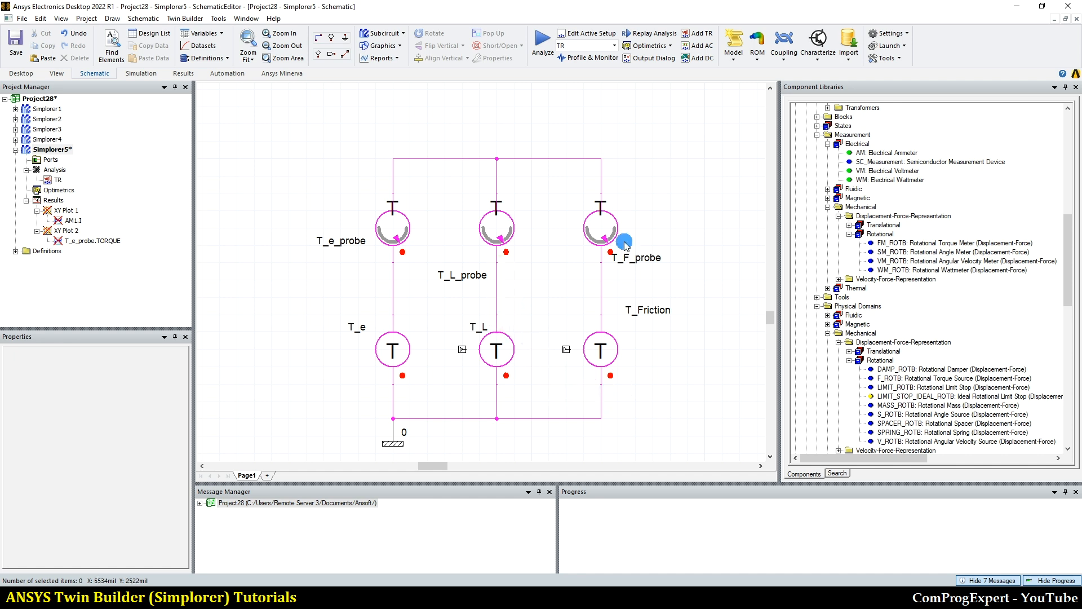
Place a MASS_ROTB rotational mass above the common line of the torque meters
scroll(604, 272, "down", 1)
scroll(951, 326, "down", 2)
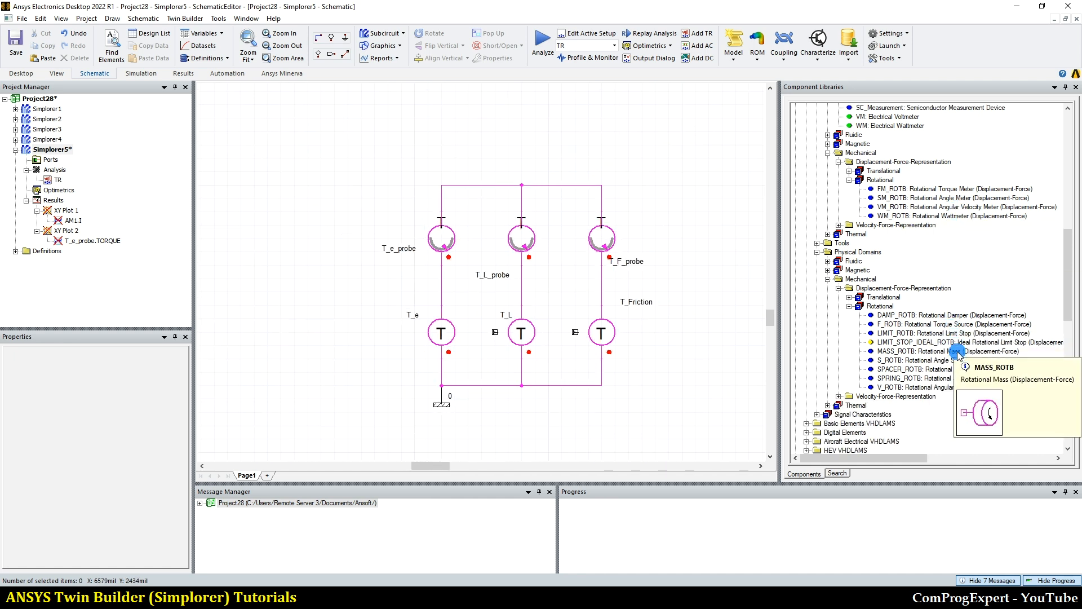
left_click_drag(956, 354, 587, 156)
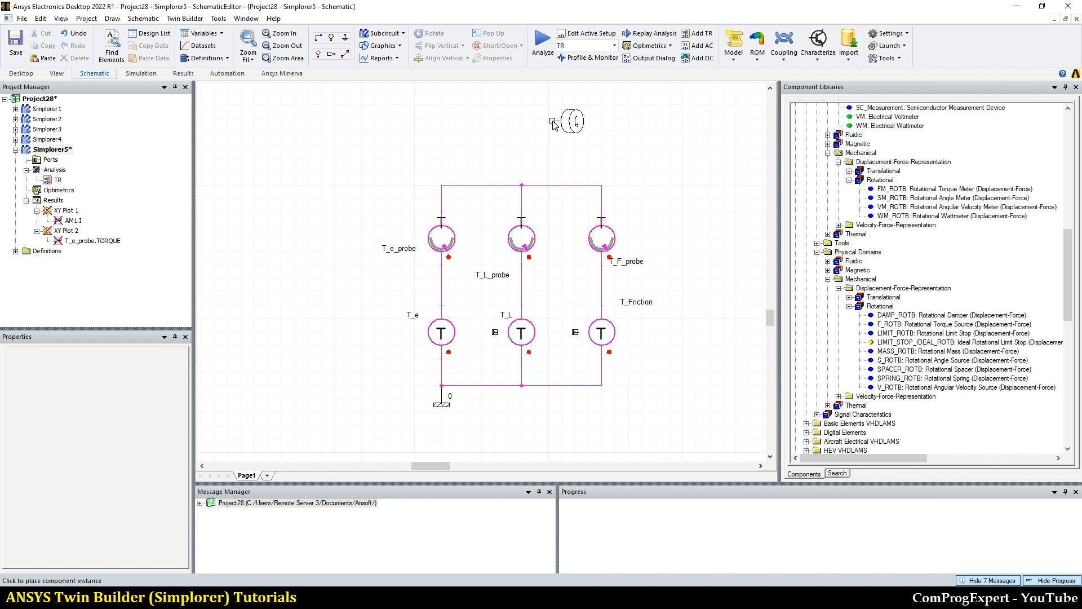
left_click(551, 120)
right_click(542, 145)
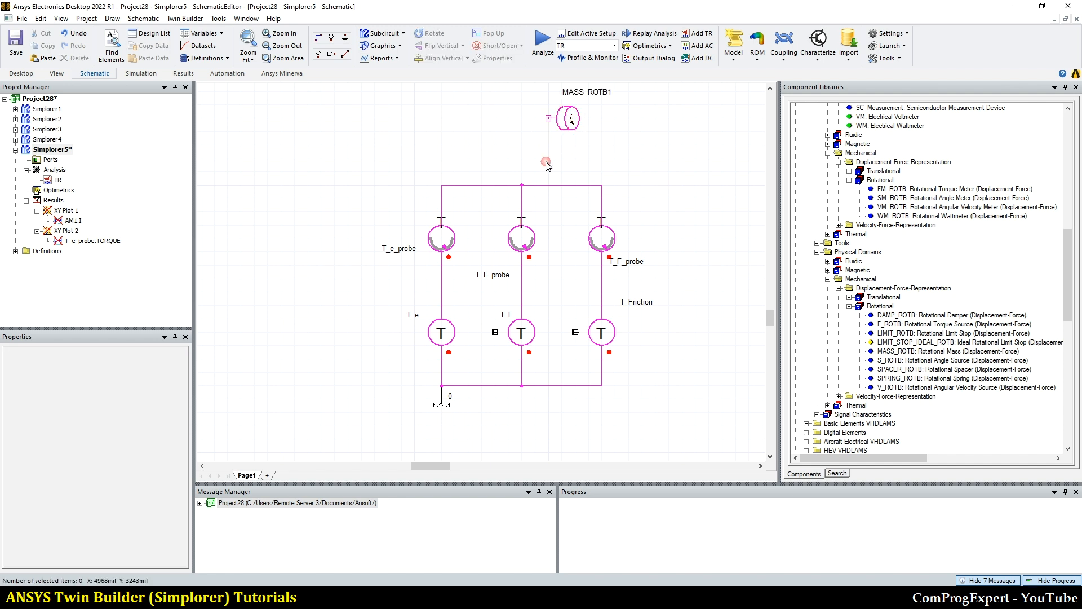
Wire the rotational mass to the junction above T_L_probe and shift the mass slightly closer to the line
scroll(471, 390, "up", 2)
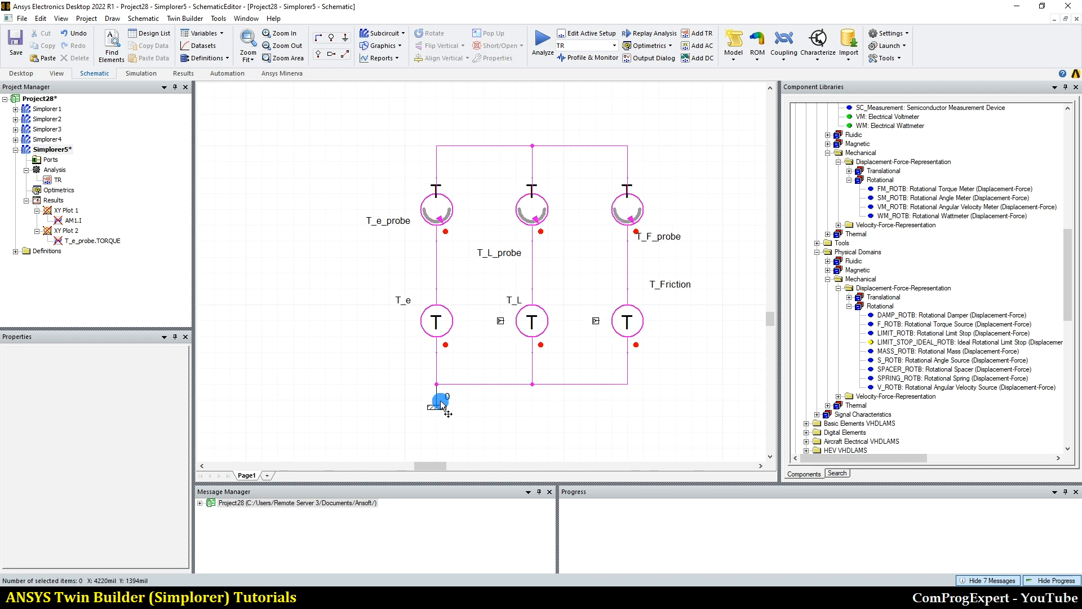
scroll(439, 407, "down", 2)
scroll(518, 282, "up", 2)
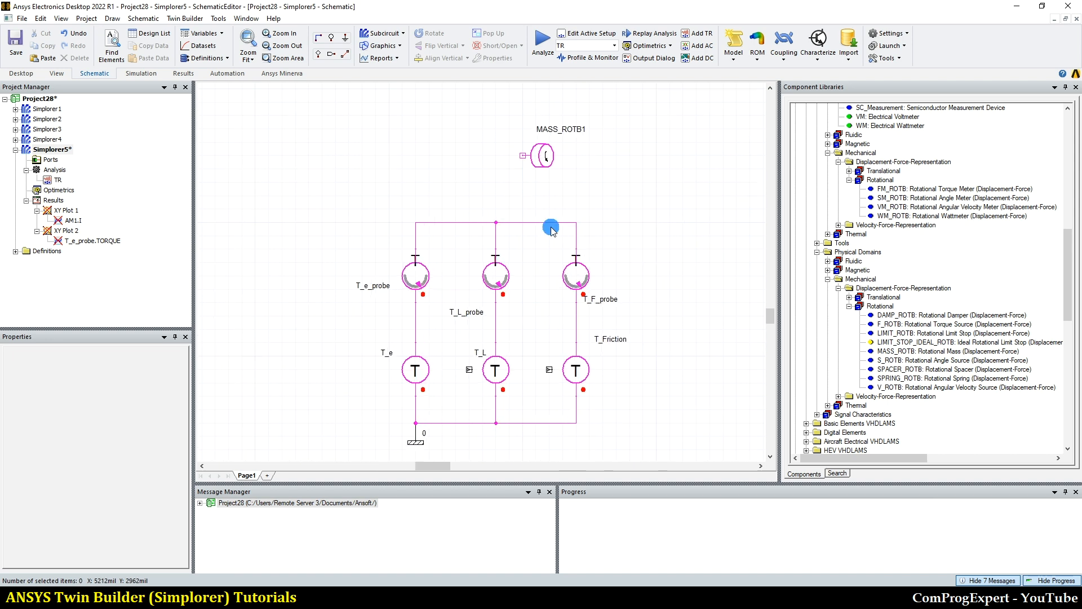
left_click(517, 140)
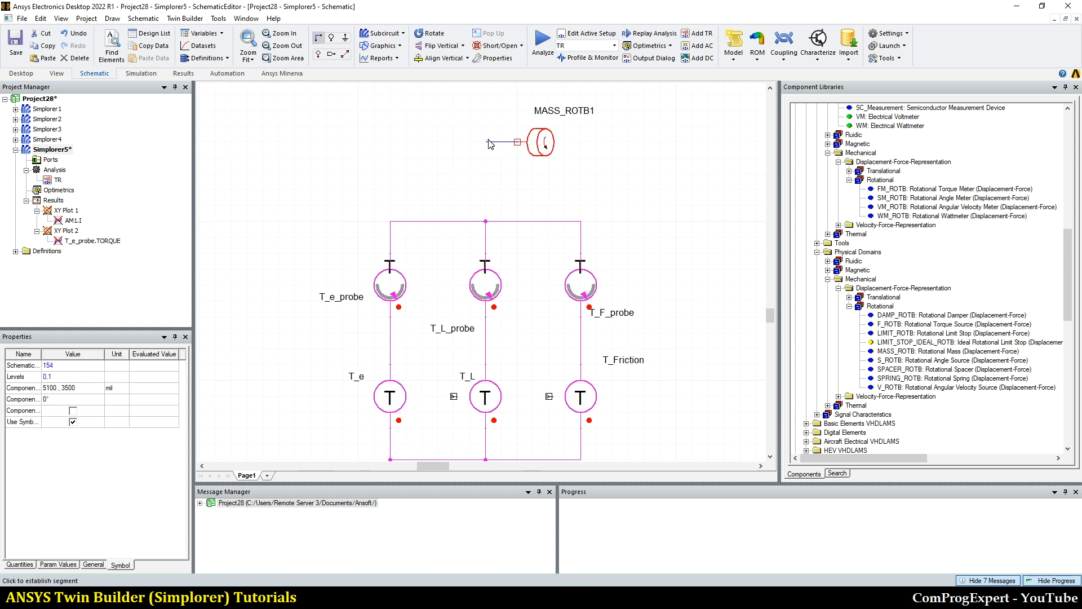
left_click(485, 222)
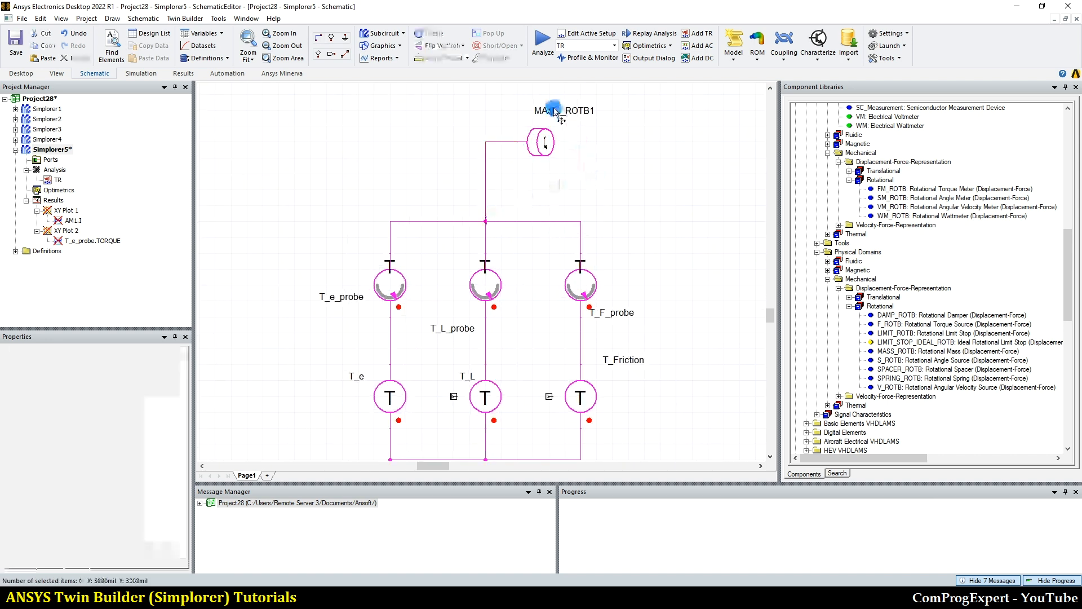
scroll(562, 117, "up", 3)
left_click_drag(537, 186, 540, 211)
left_click(611, 234)
Set the rotational mass's moment of inertia J to 0.0017 kgm2
double_click(538, 209)
left_click(332, 220)
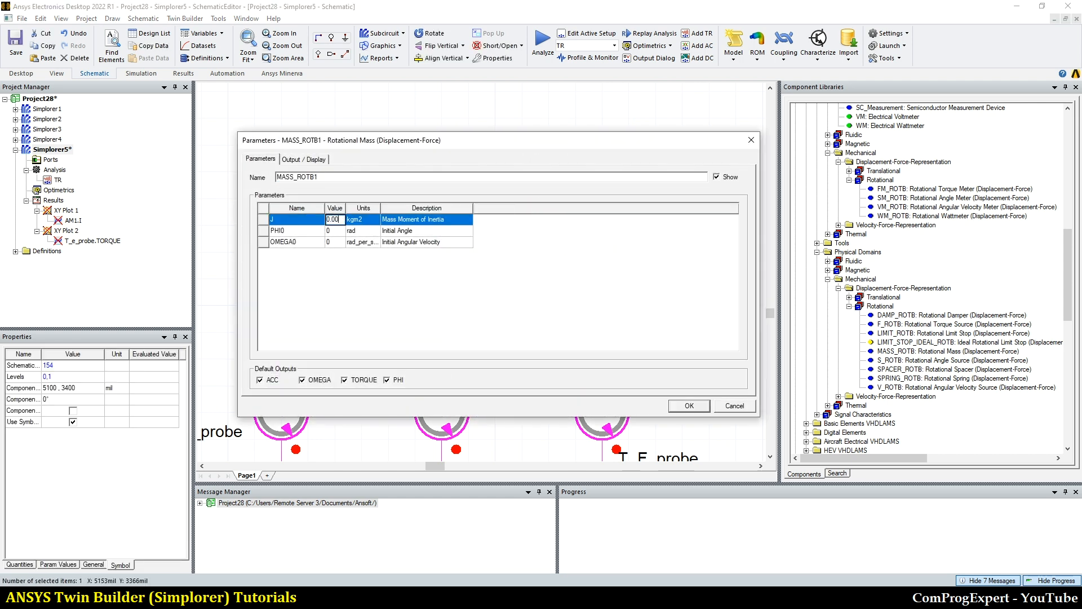
type("7")
left_click(332, 228)
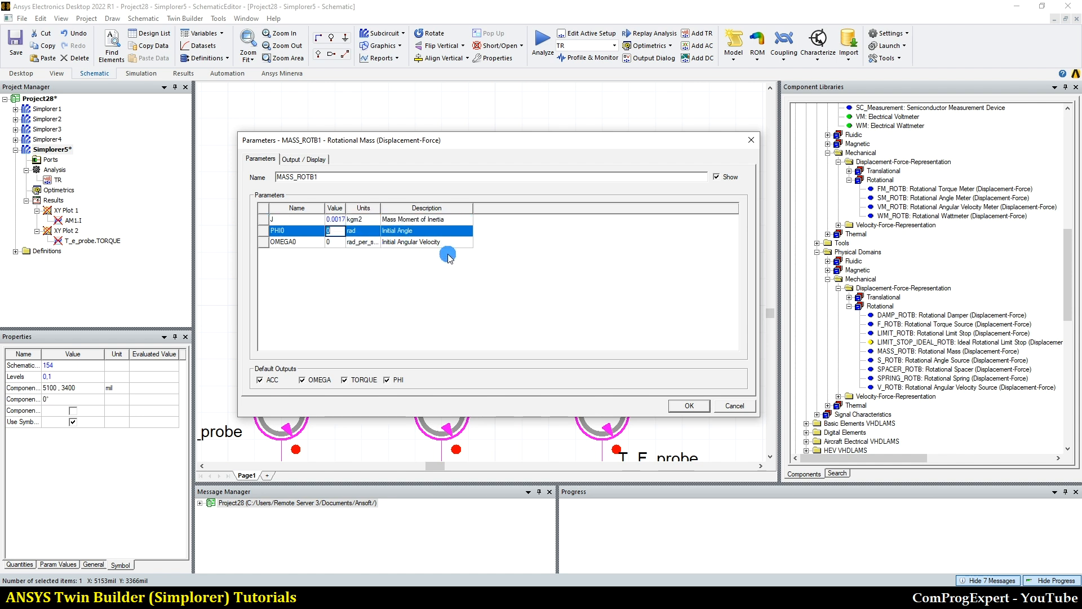
left_click(684, 405)
left_click(287, 35)
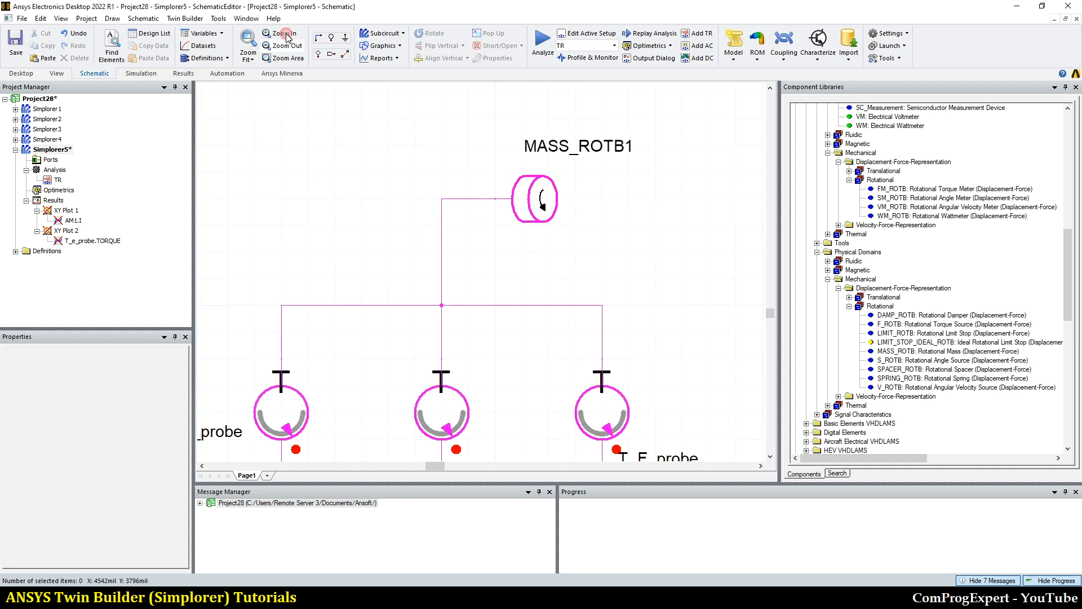
left_click(248, 41)
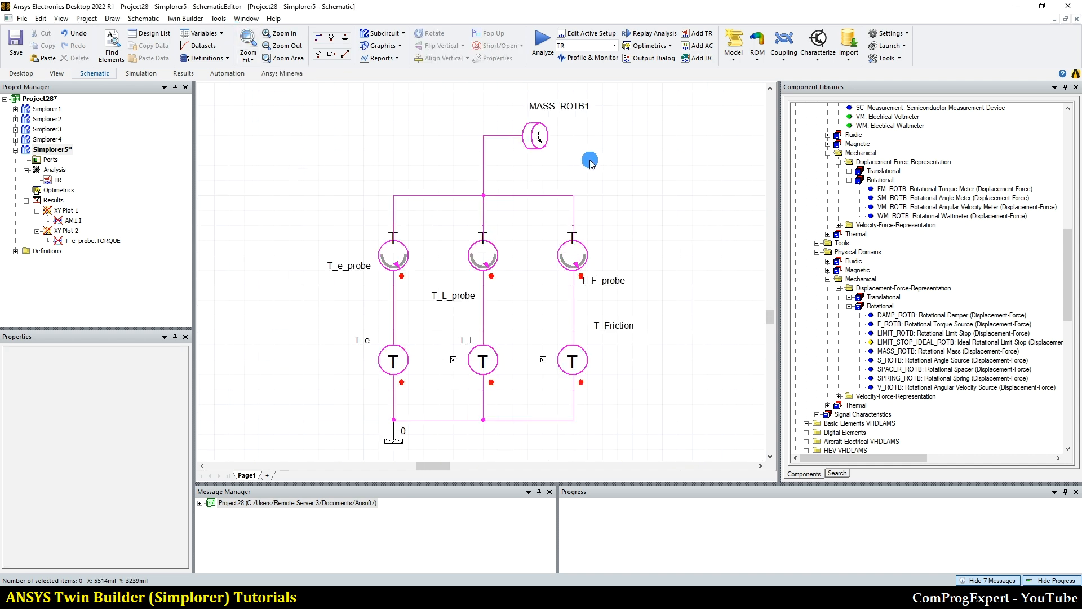
Place a VM_ROTB rotational angular velocity meter beside the rotational mass
scroll(922, 314, "up", 2)
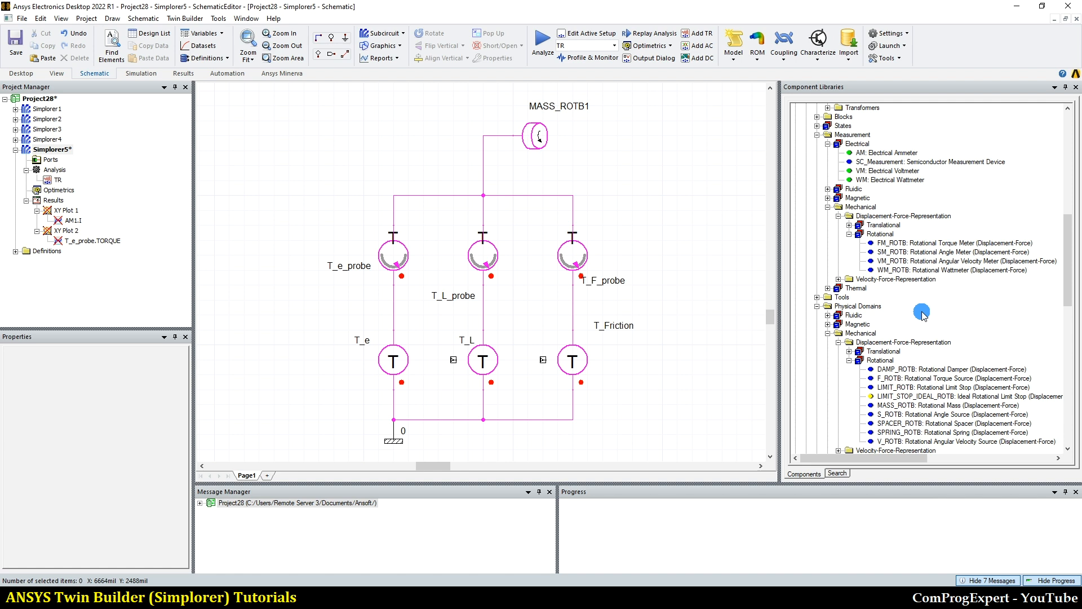
mouse_move(965, 273)
mouse_move(925, 262)
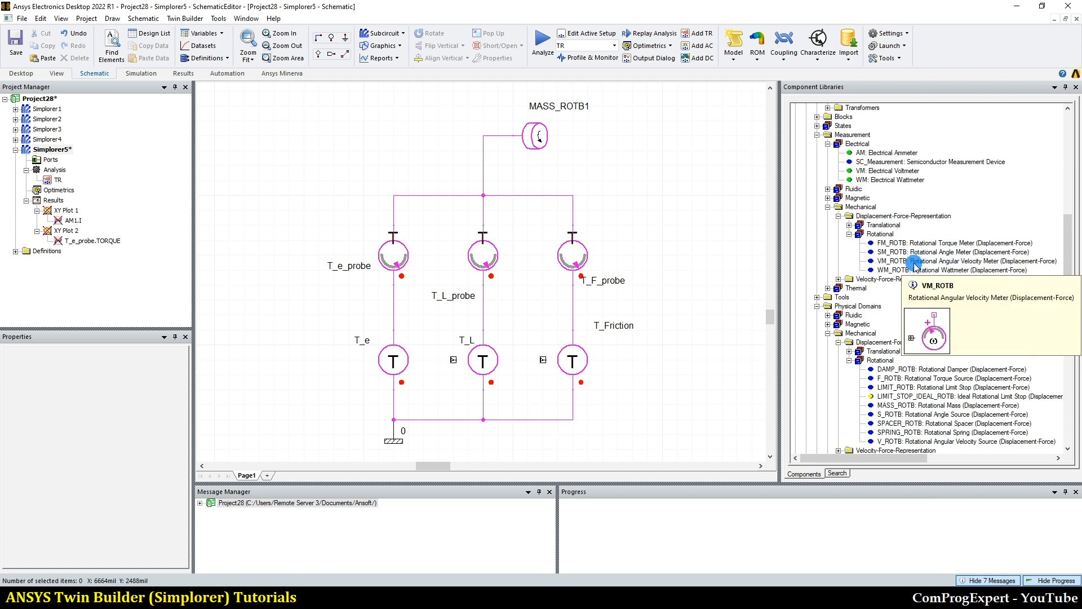
left_click(952, 264)
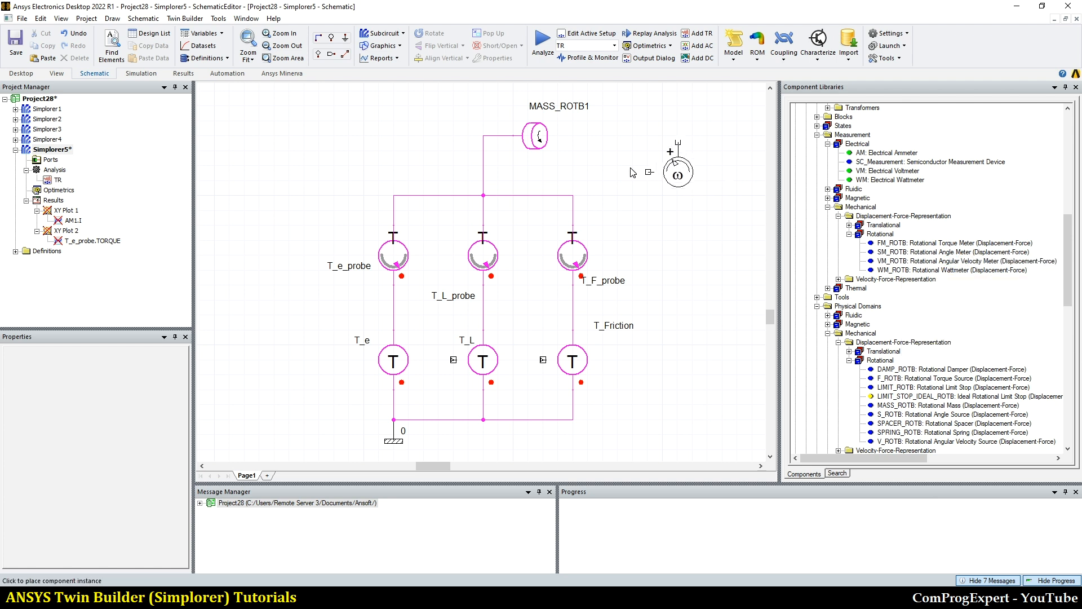
left_click(410, 141)
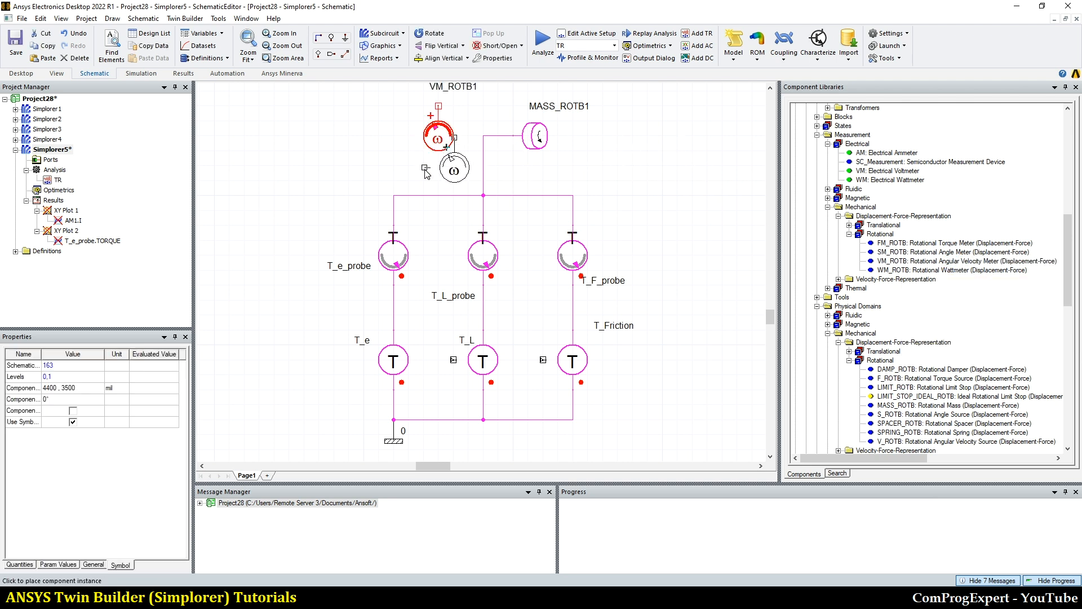
scroll(444, 180, "down", 1)
Rotate the angular velocity meter by 180 degrees and attach its pin to the wire corner beside the rotational mass
left_click(449, 150)
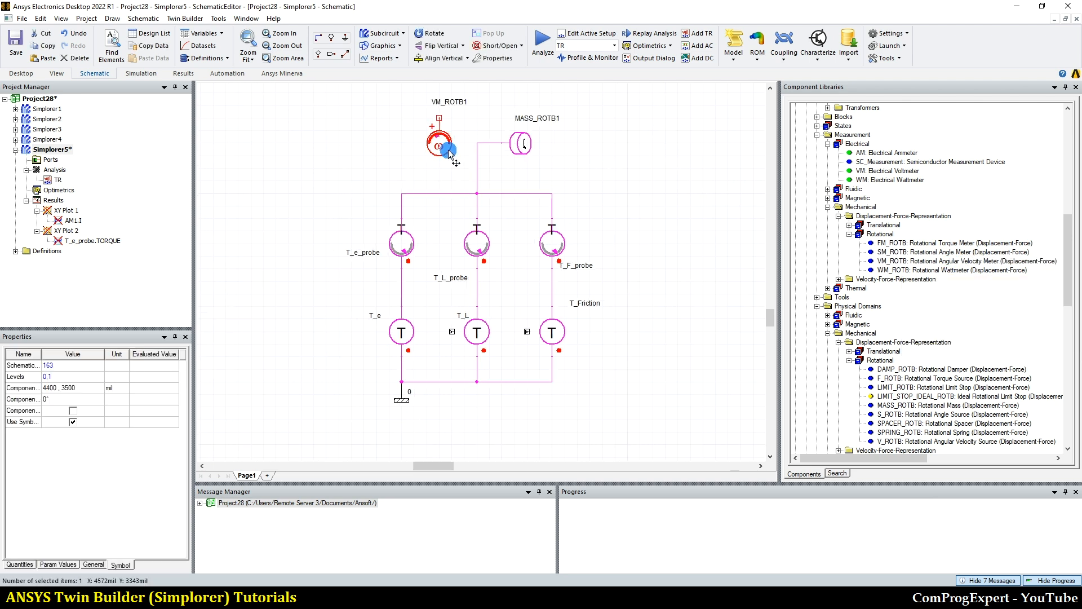
key("ctrl+r")
key("ctrl+r")
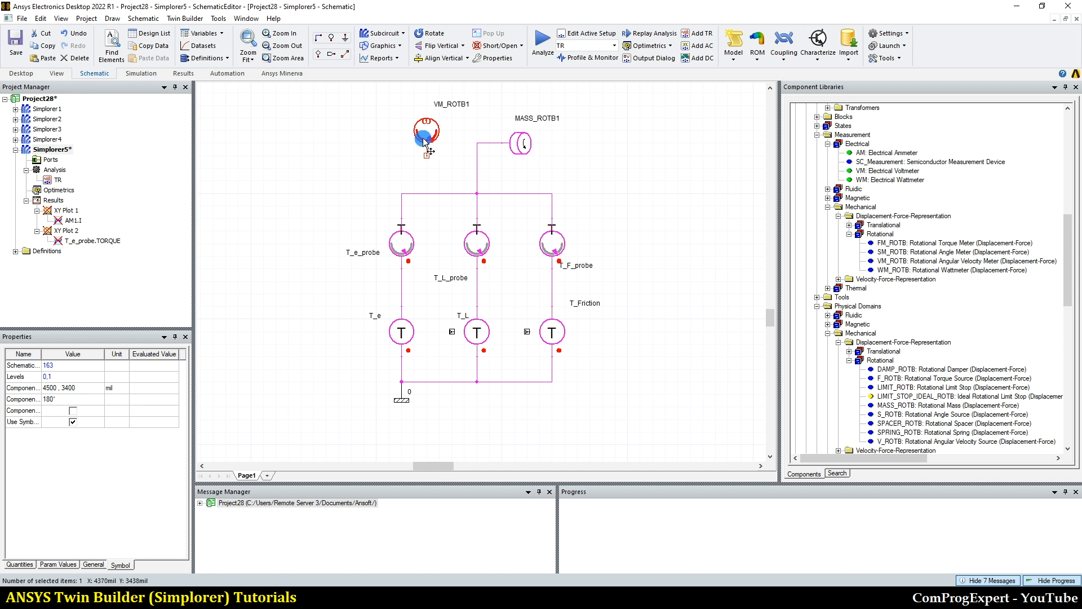
scroll(417, 106, "up", 1)
scroll(417, 107, "up", 2)
left_click(405, 134)
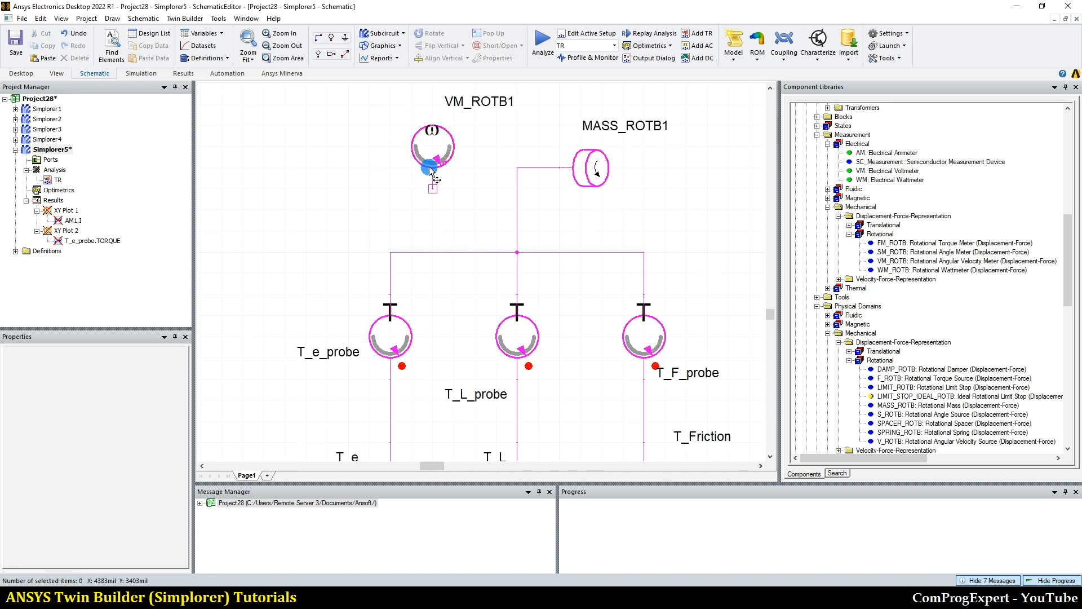
scroll(431, 302, "down", 1)
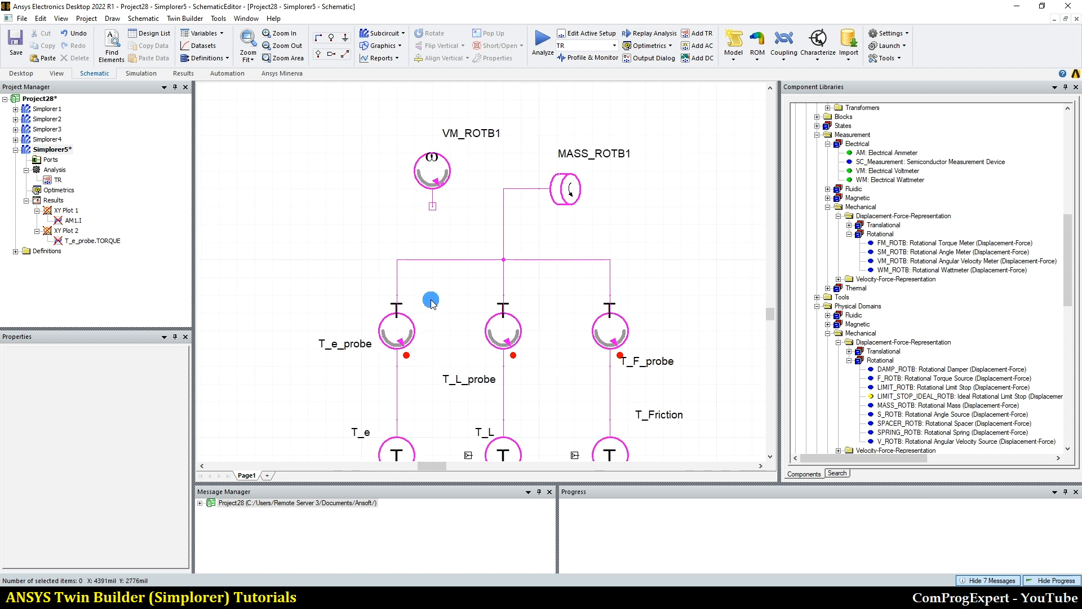
scroll(431, 302, "down", 1)
left_click_drag(434, 194, 492, 180)
Show the OMEGA output pin on the angular velocity meter and move the meter up to lengthen its wire above the rotational mass
double_click(492, 177)
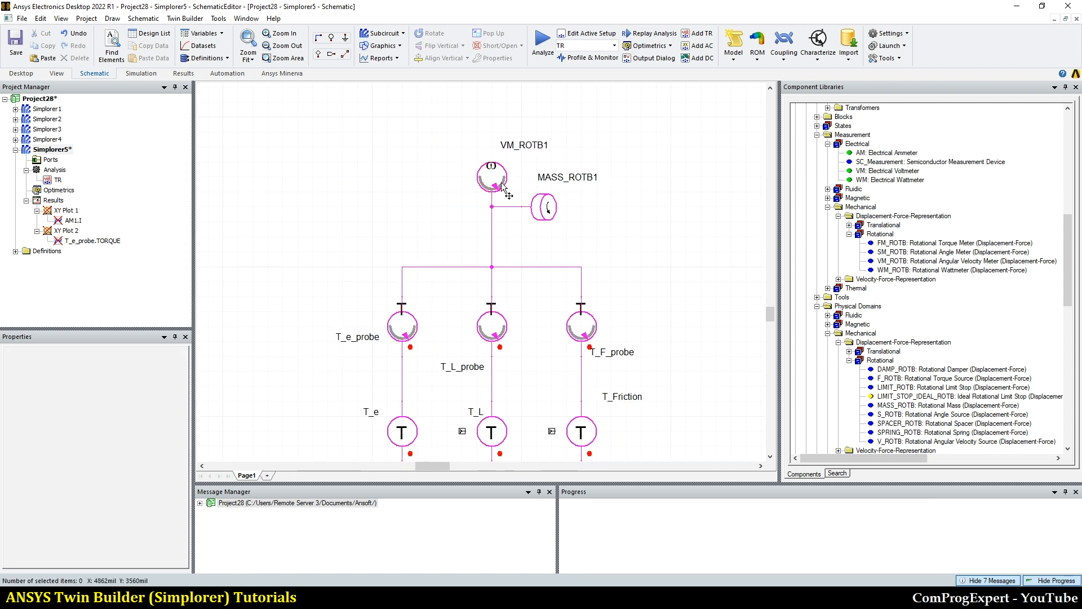
left_click(304, 158)
left_click(401, 206)
left_click(431, 201)
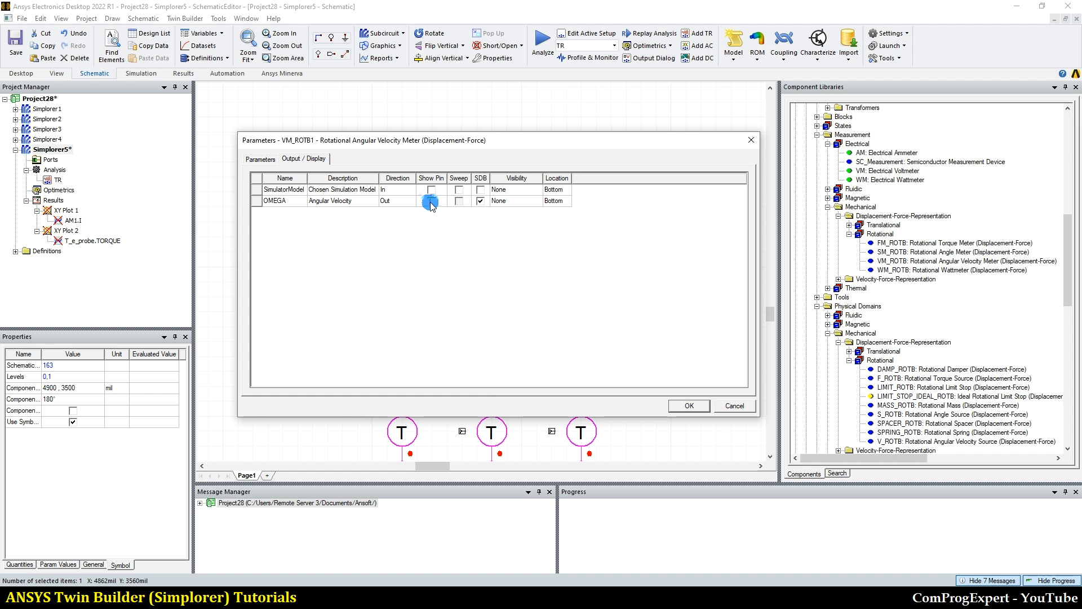
left_click(688, 406)
left_click_drag(499, 186, 524, 137)
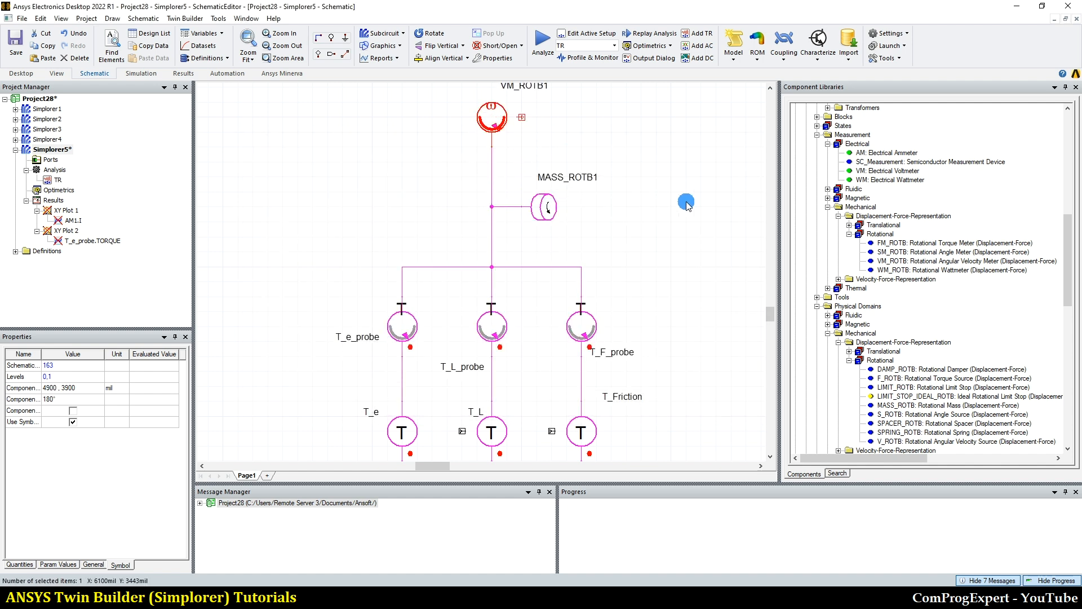
Flip the T_Friction and T_L torque sources so their input pins are on the right side of the symbols
scroll(671, 230, "down", 4)
scroll(754, 376, "up", 2)
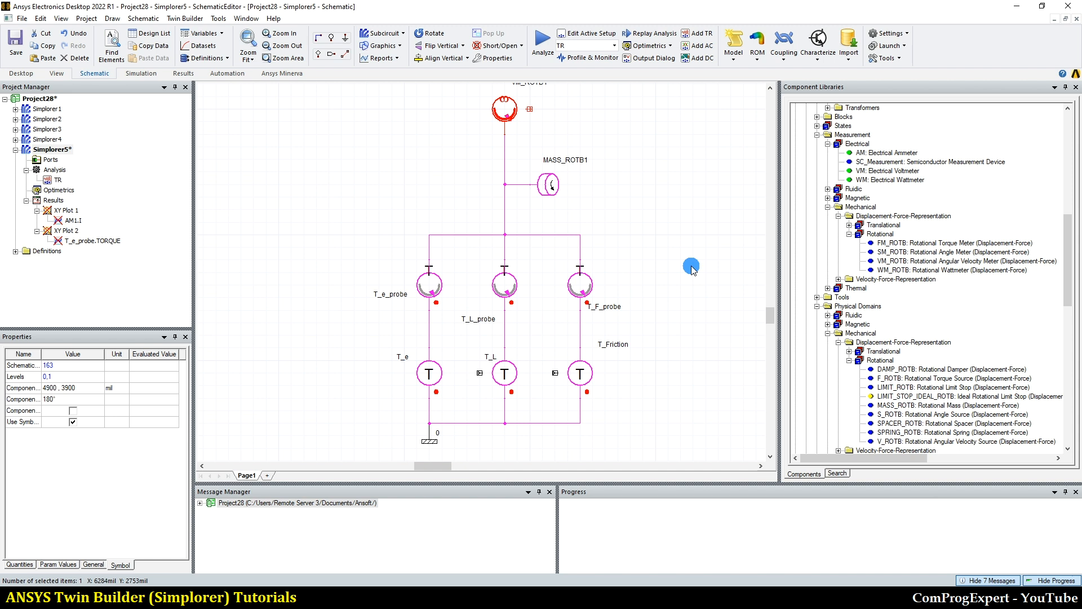
scroll(688, 262, "up", 1)
right_click(571, 388)
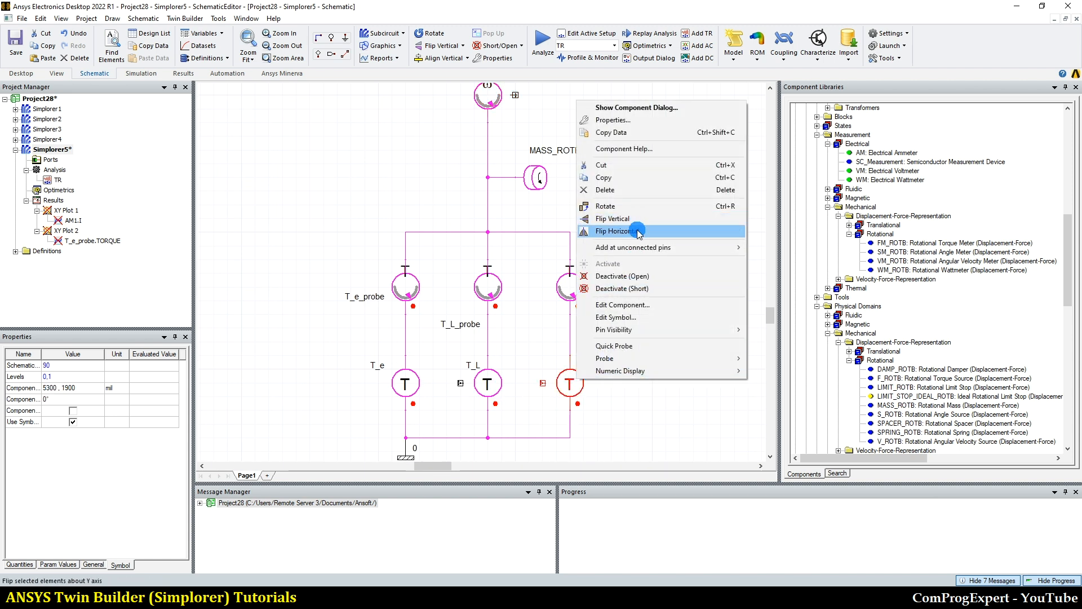
left_click(640, 220)
left_click(530, 389)
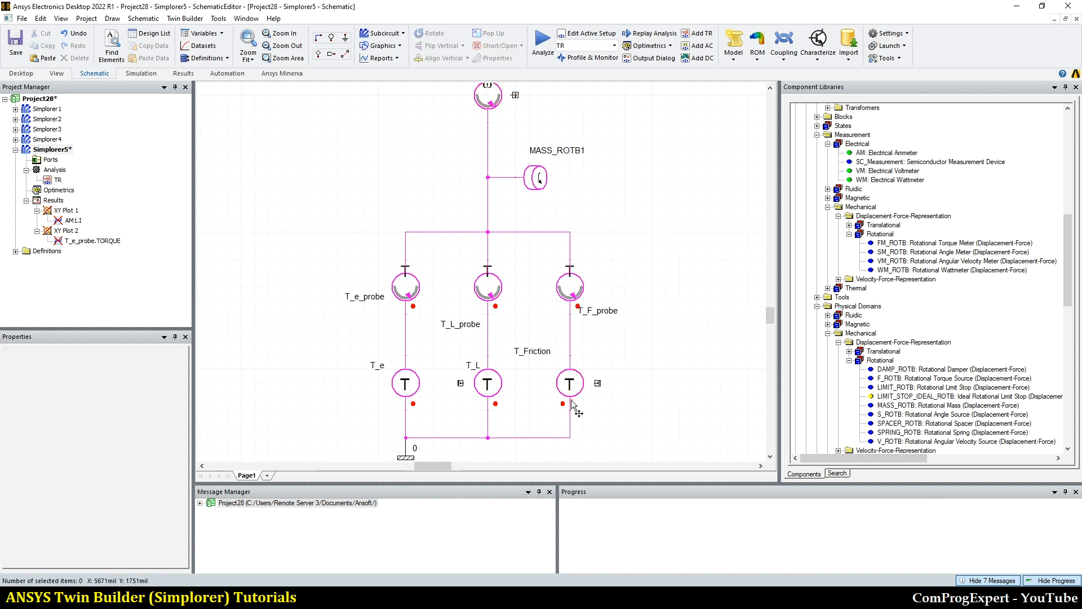
right_click(500, 382)
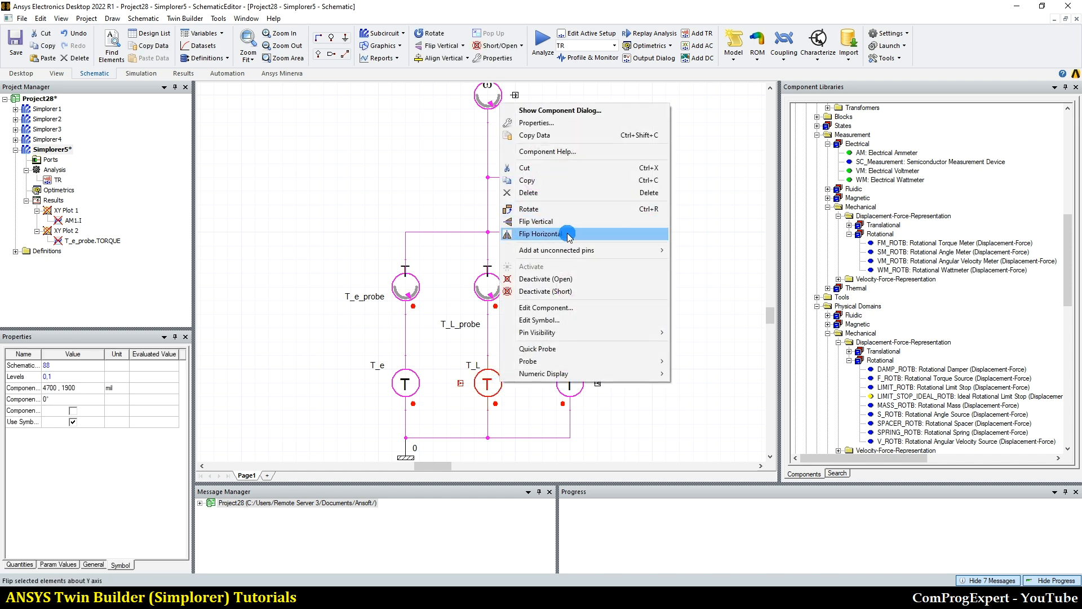
left_click(576, 224)
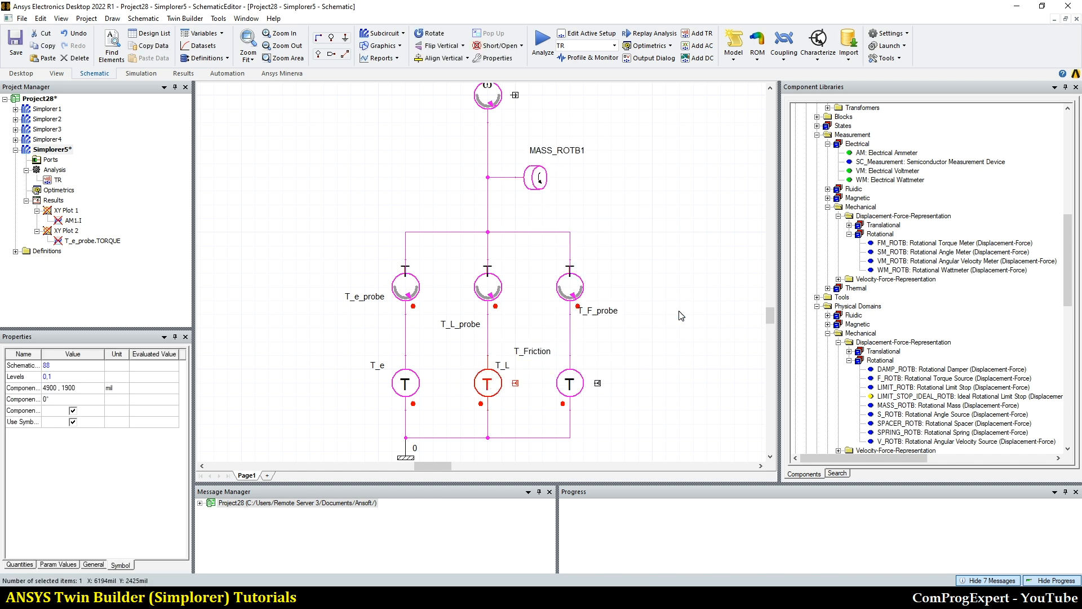
left_click(641, 331)
scroll(642, 331, "down", 4)
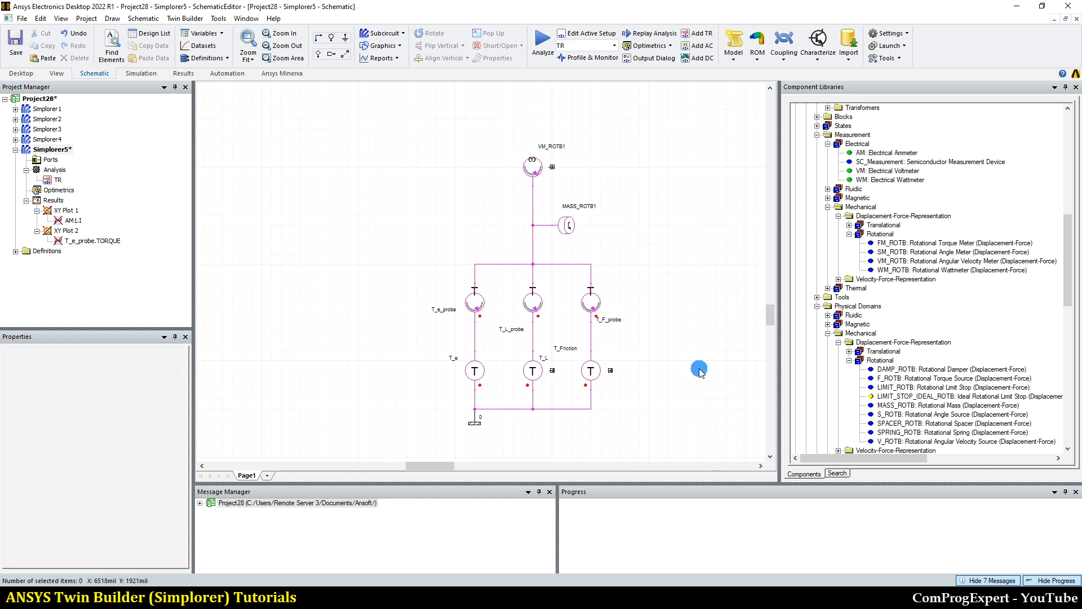
scroll(698, 368, "up", 3)
scroll(930, 307, "up", 4)
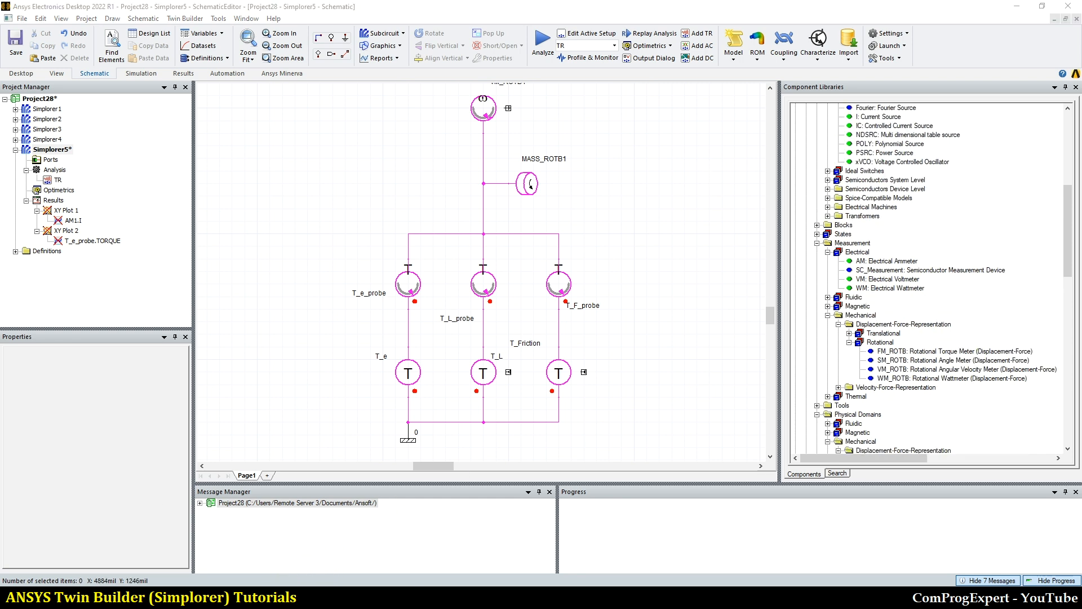
Switch to the Simulink model and copy the gain value of the friction torque Gain block
left_click(272, 583)
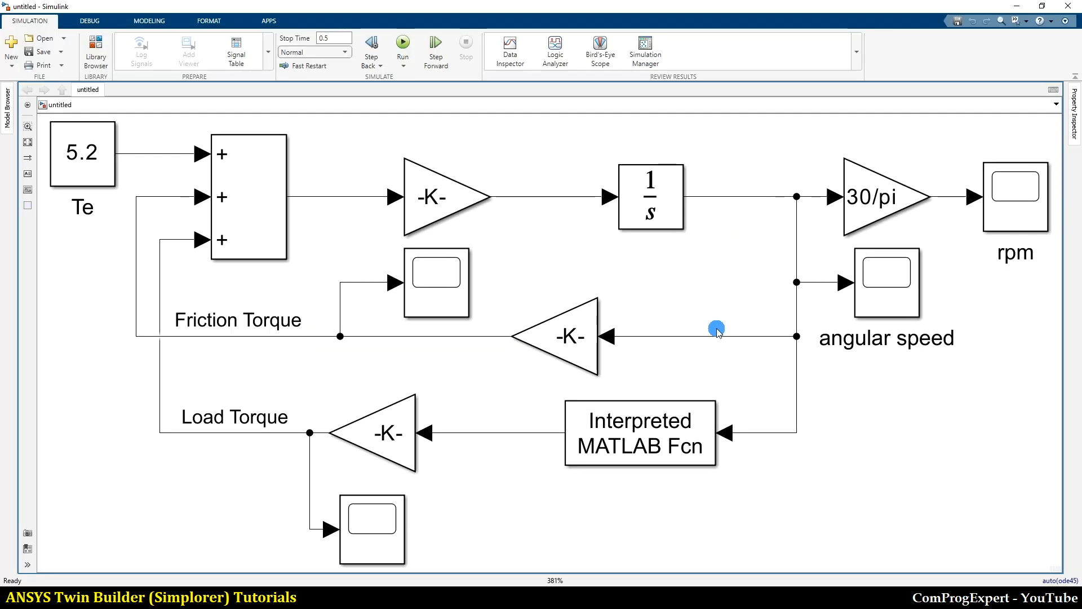
left_click(556, 361)
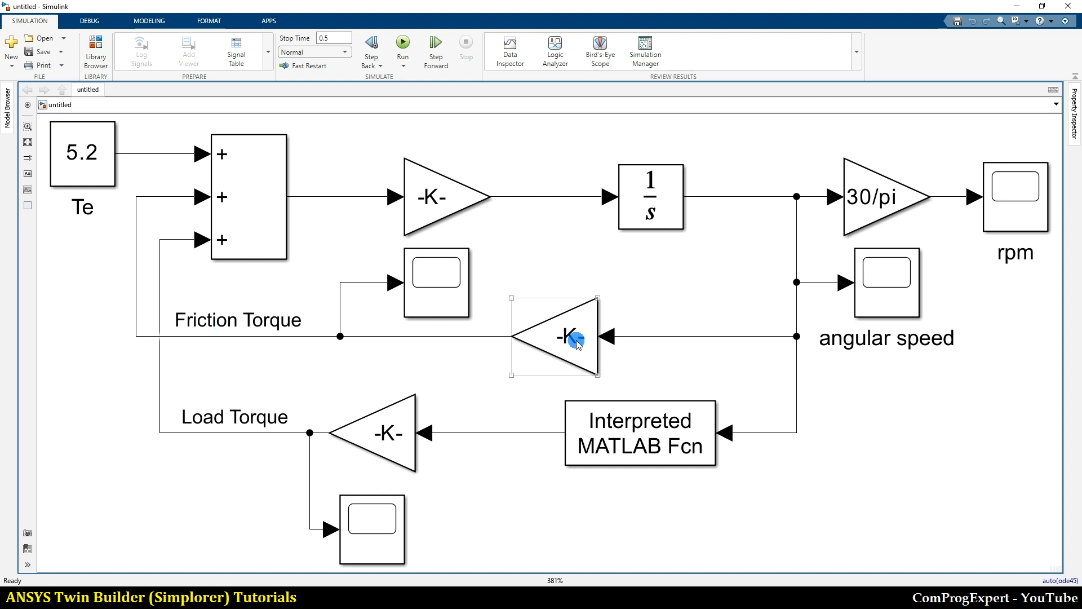
left_click(672, 323)
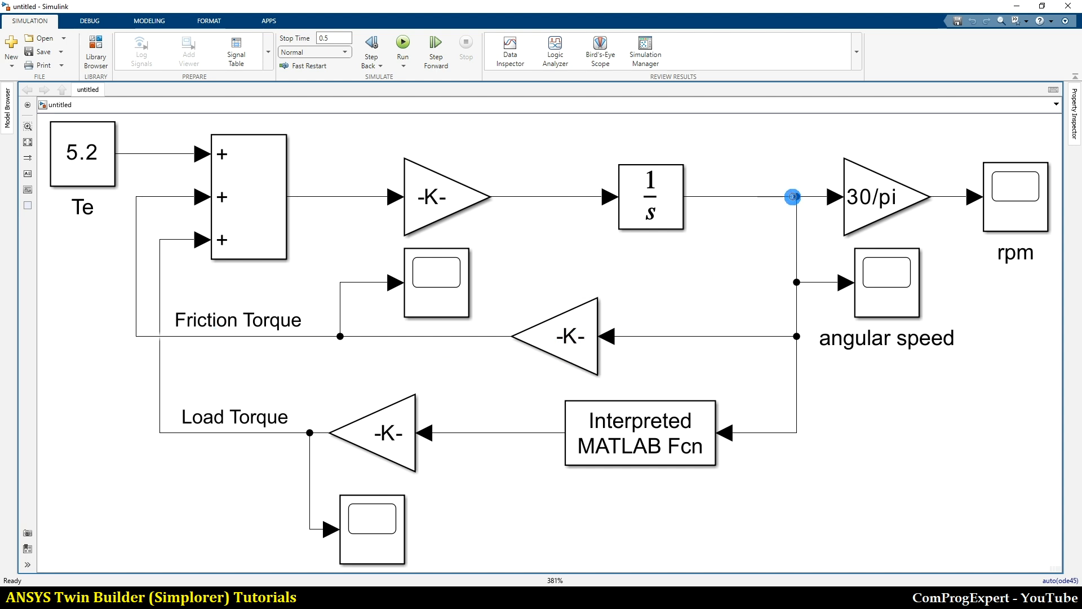
double_click(584, 338)
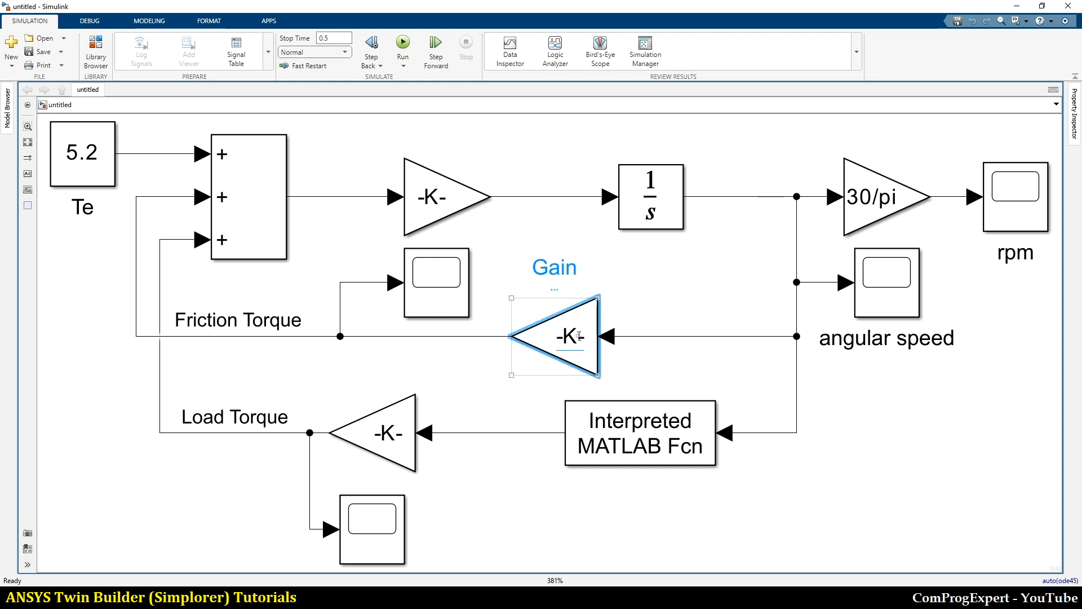
left_click(610, 322)
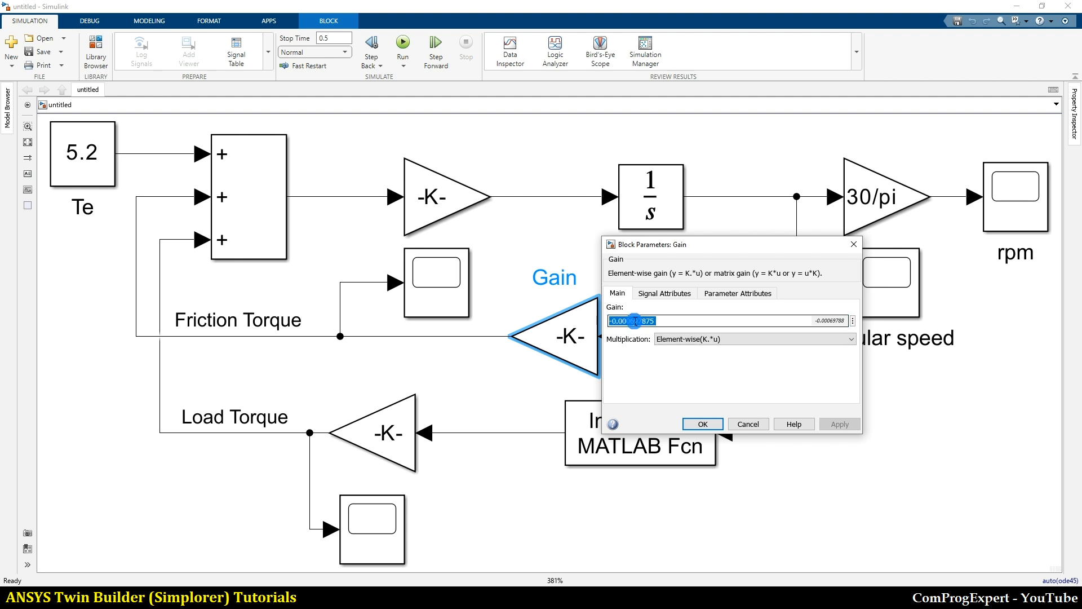
right_click(635, 321)
left_click(660, 369)
left_click(855, 246)
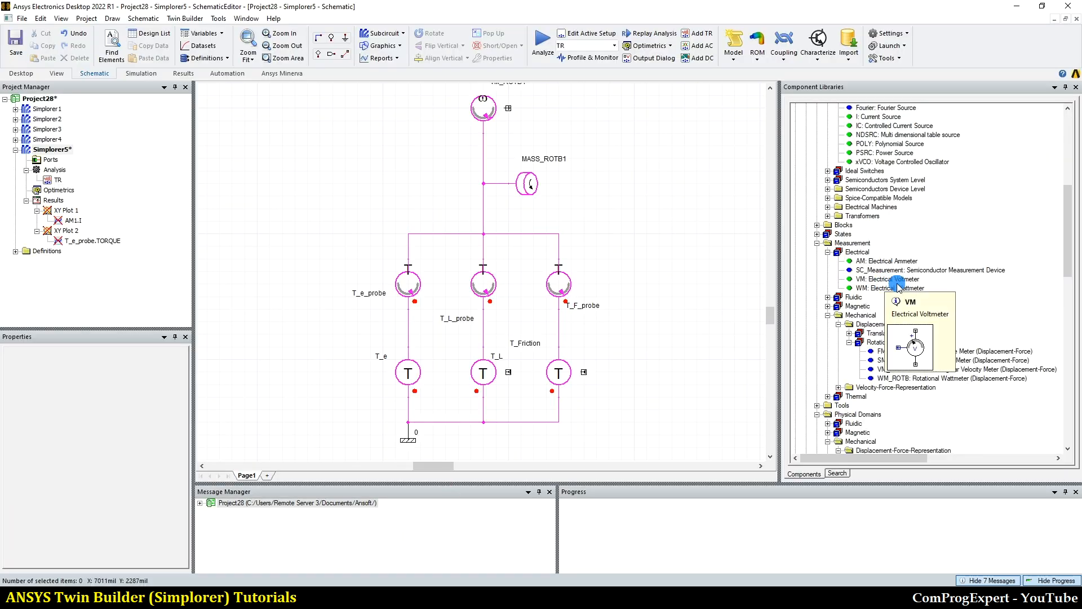
Switch back to Twin Builder and look through the Basic Elements component folders, including Signal Characteristics and Tools, for a gain block
scroll(901, 284, "up", 3)
scroll(902, 282, "up", 3)
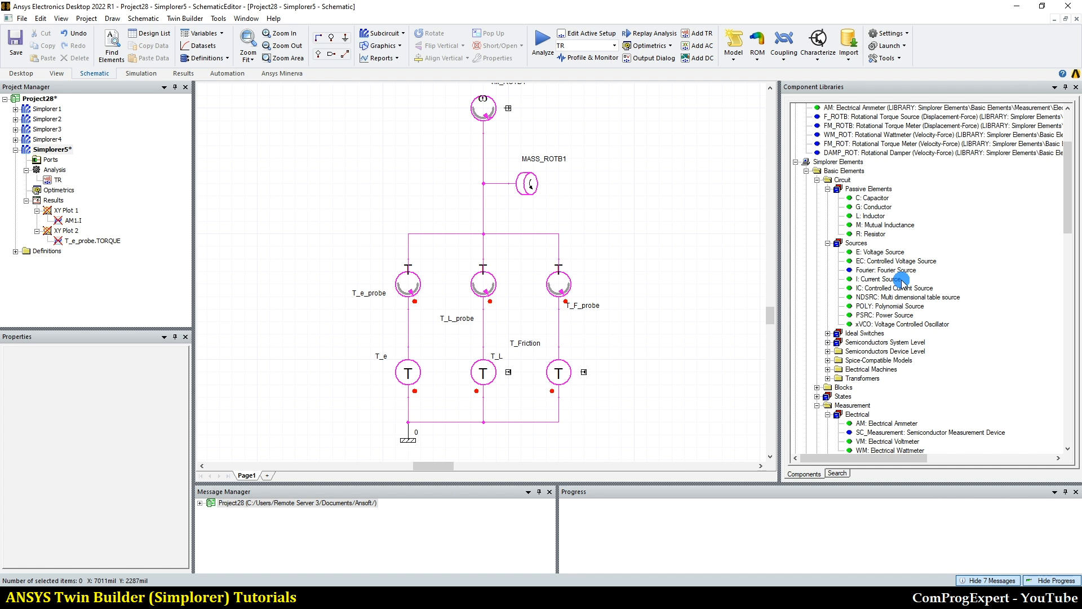
scroll(902, 282, "down", 10)
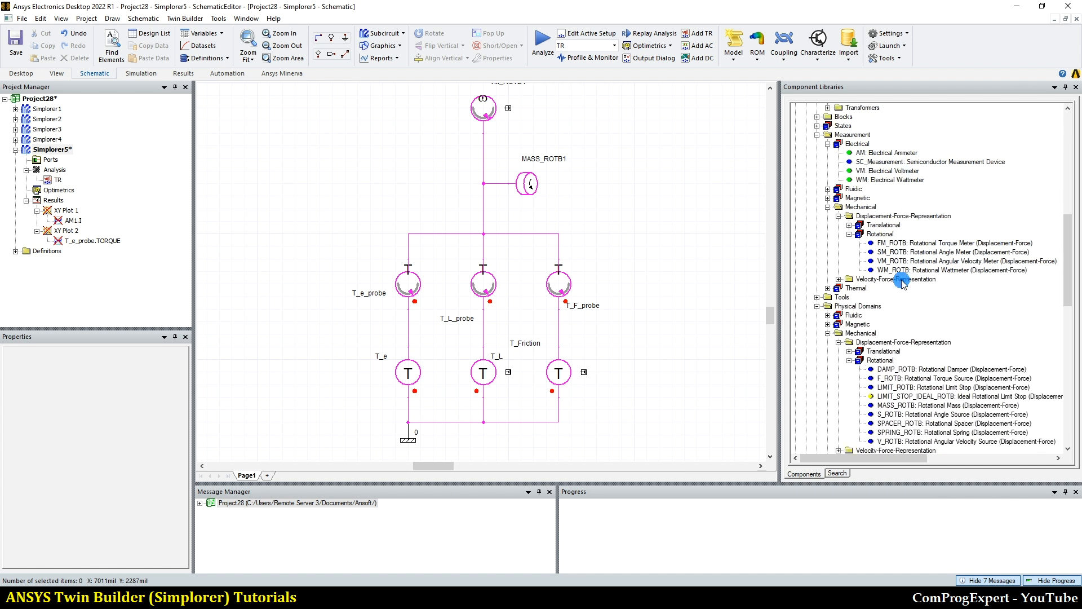
scroll(902, 282, "down", 4)
scroll(902, 280, "up", 14)
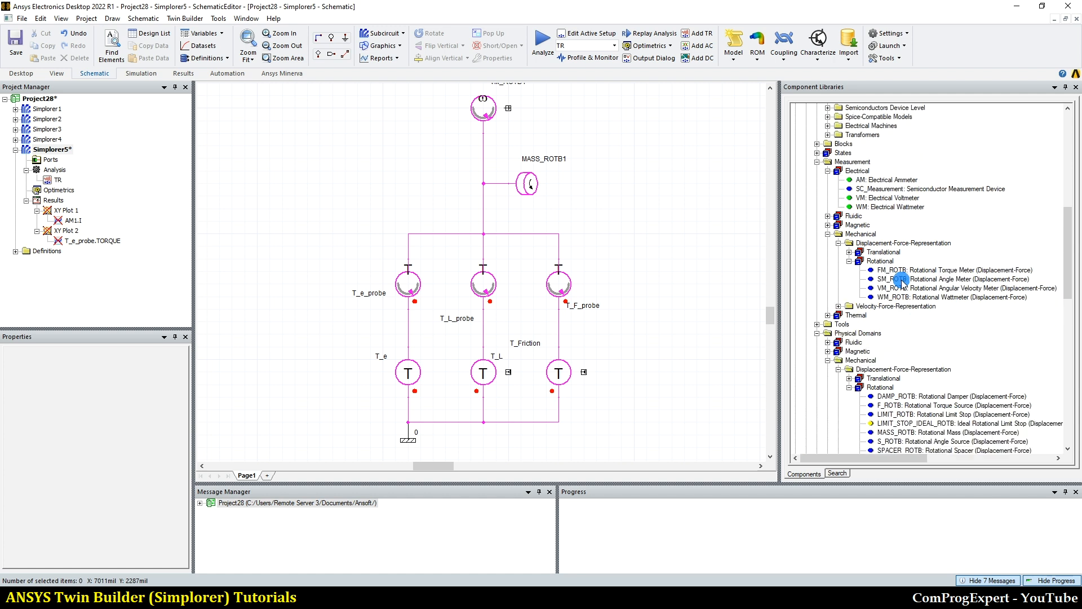
left_click(817, 207)
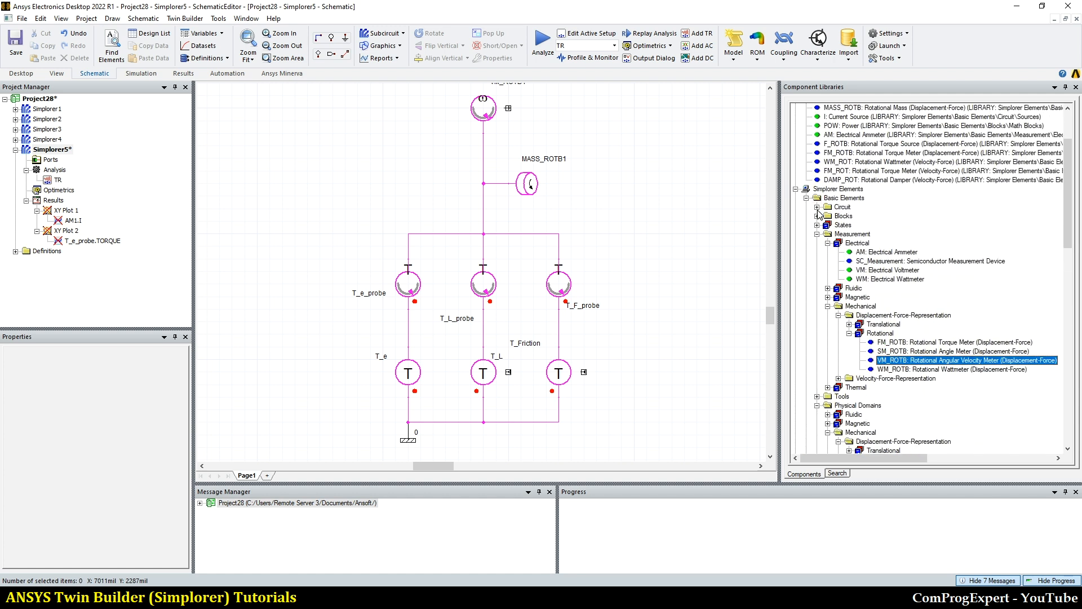
left_click(817, 234)
left_click(817, 252)
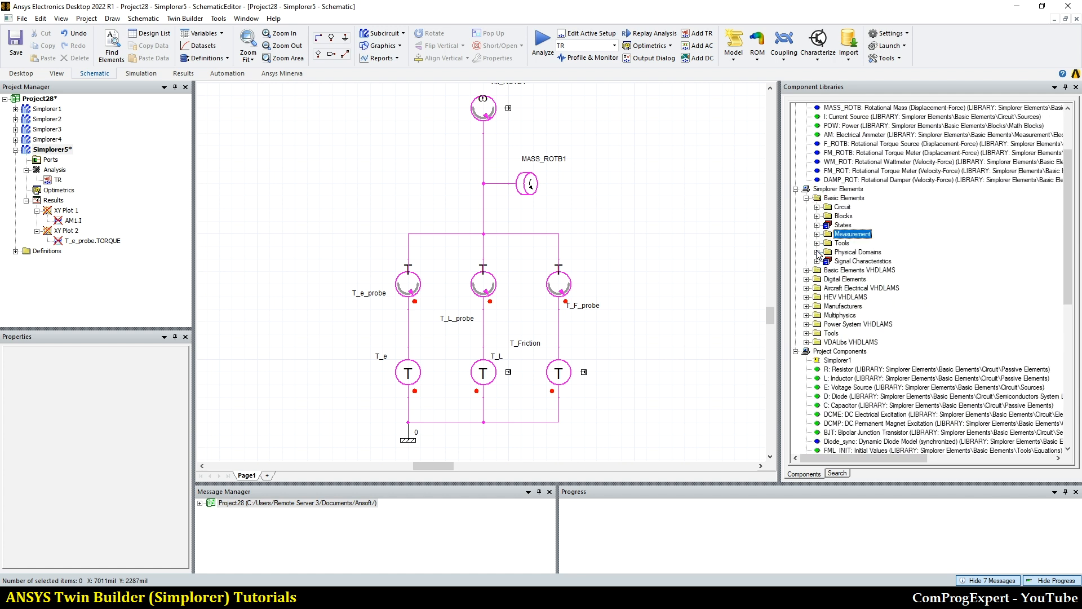
left_click(818, 261)
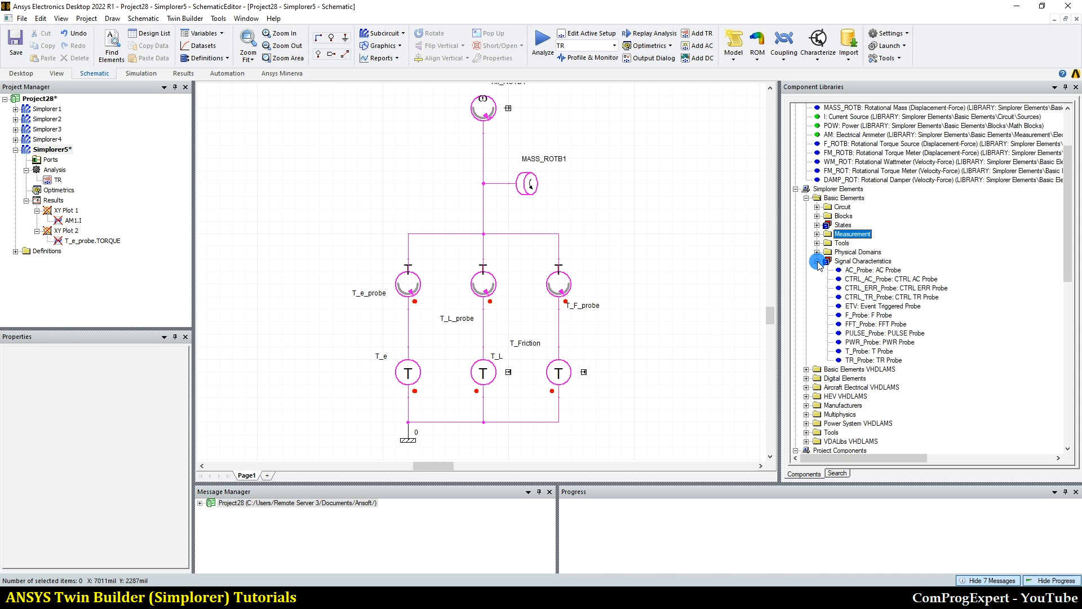
left_click(818, 262)
left_click(817, 243)
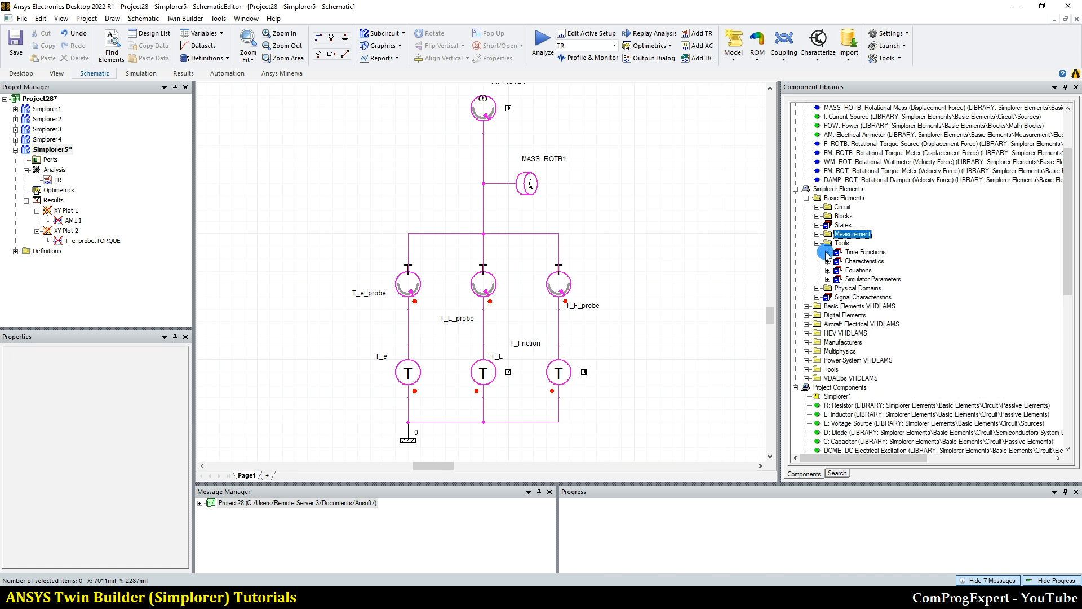
left_click(816, 208)
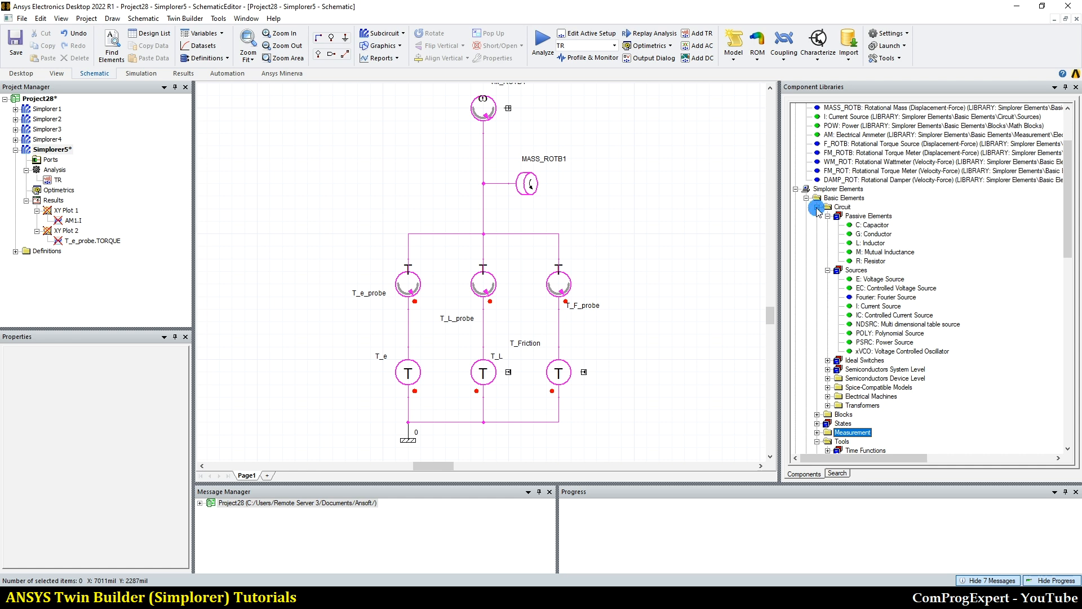
Place a GAIN block from the Continuous Blocks library to the right of the rotational mass
left_click(817, 414)
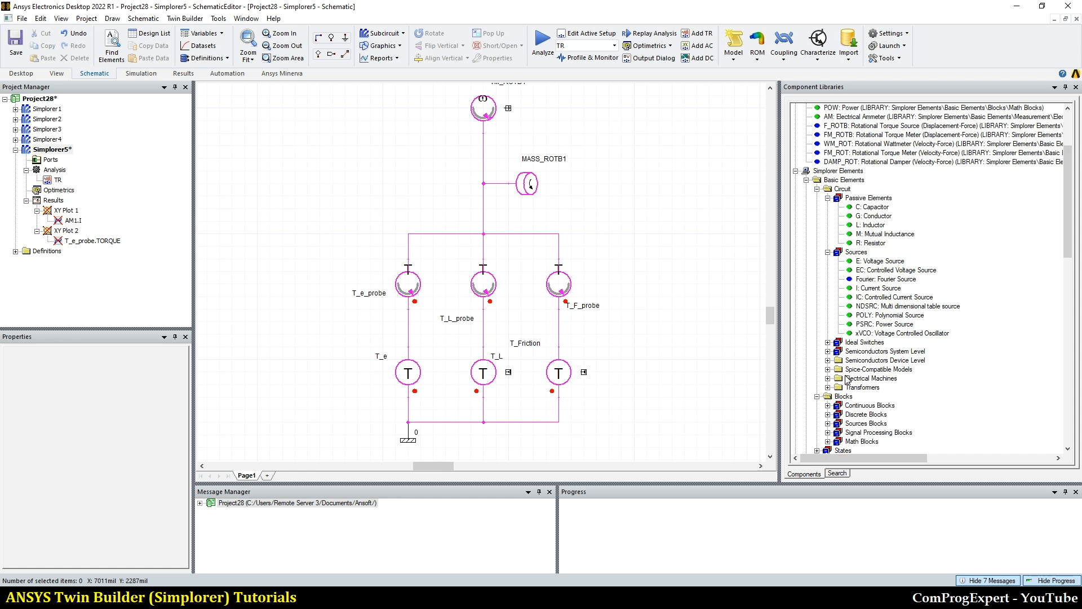
scroll(832, 361, "down", 3)
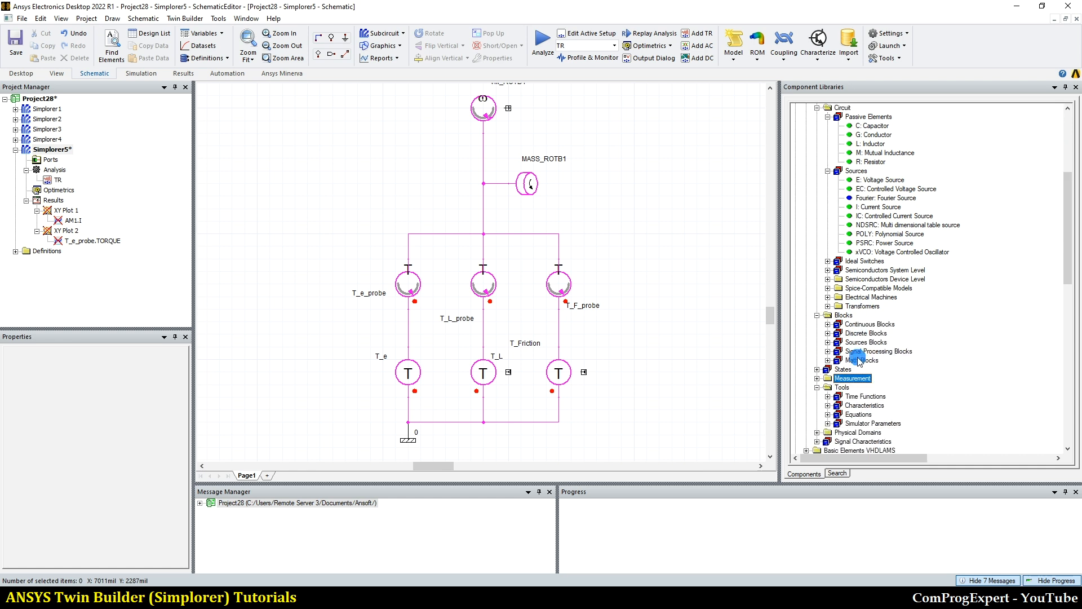
left_click(828, 360)
left_click(828, 351)
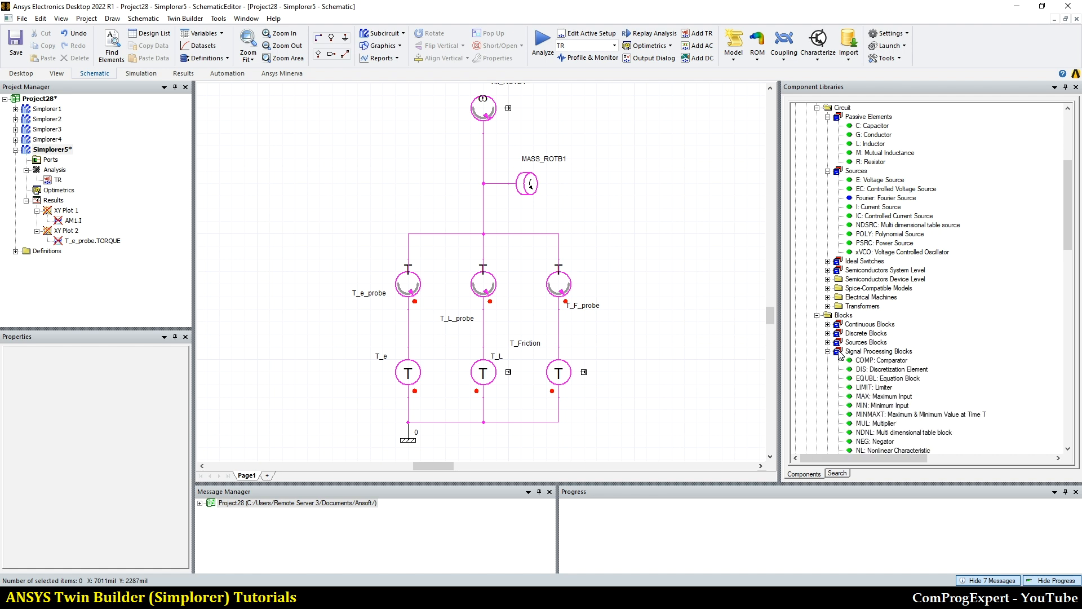
scroll(849, 353, "down", 2)
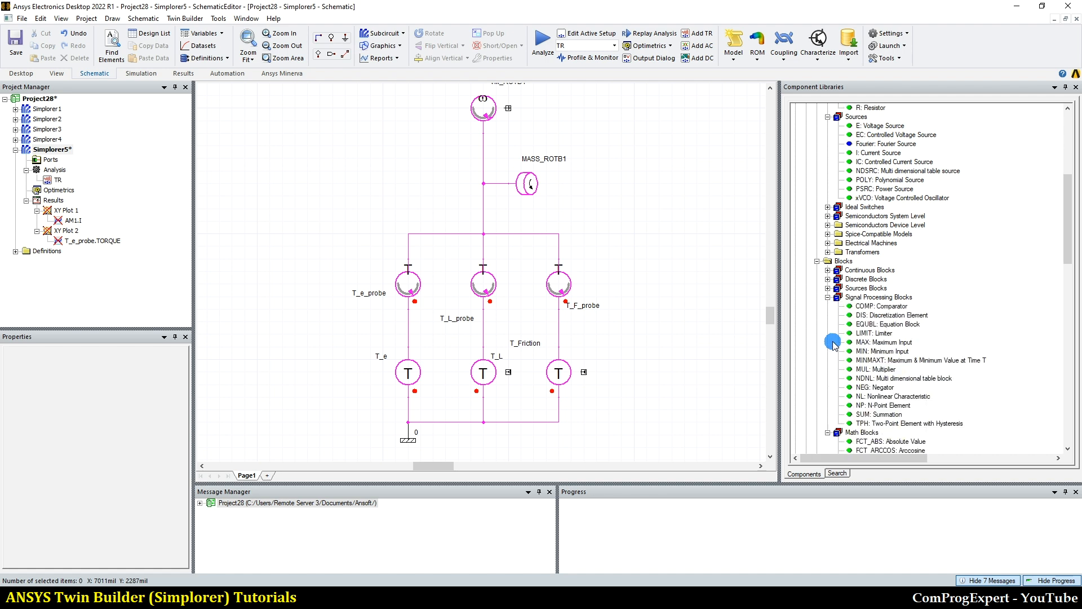
left_click(870, 297)
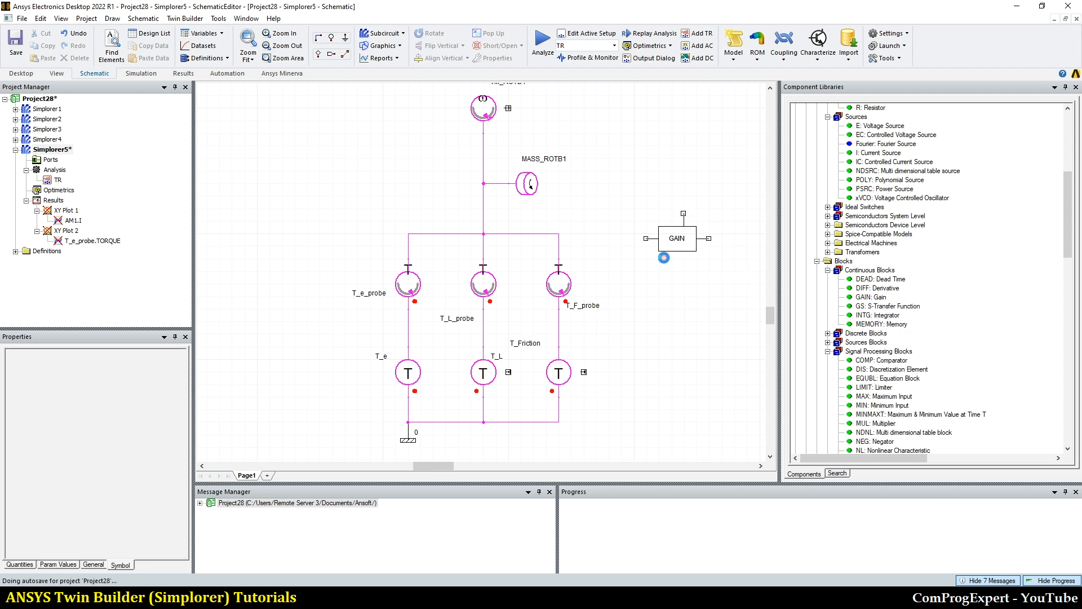
left_click(646, 233)
key("Escape")
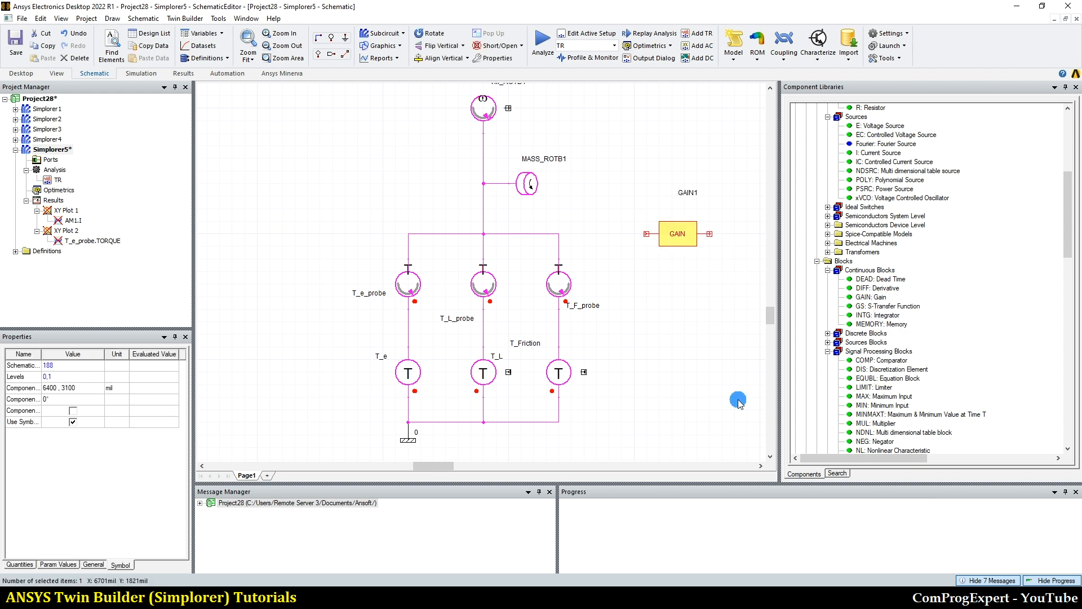
Search the component libraries for "gain"
left_click(838, 473)
type("gain")
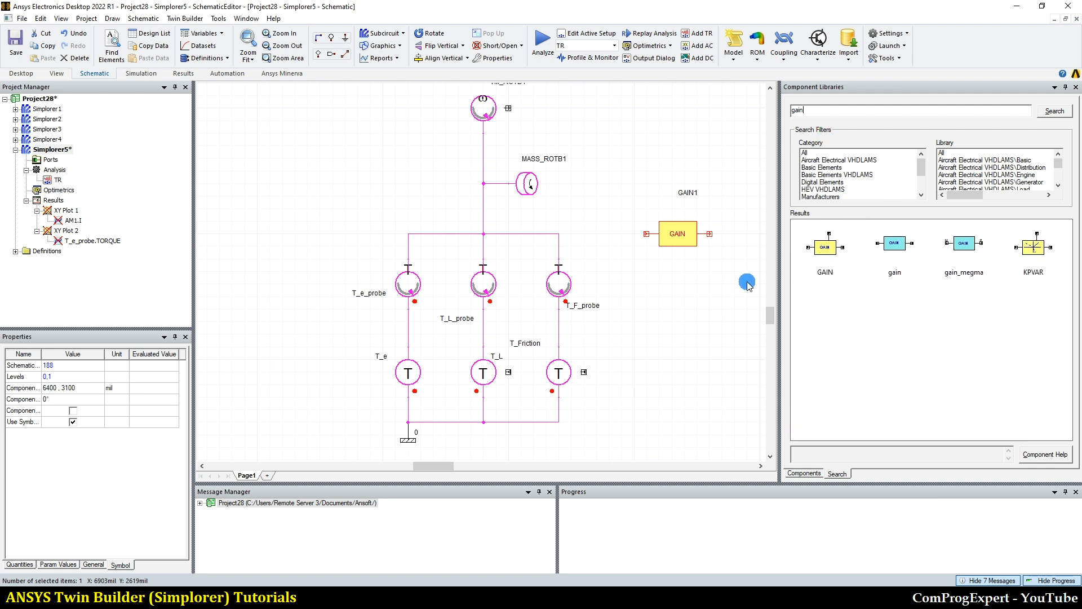
left_click(715, 280)
Move the GAIN block beside the angular velocity meter and wire the meter's OMEGA pin to the block's input
mouse_move(688, 243)
left_mouse_down()
mouse_move(646, 125)
mouse_move(633, 118)
left_mouse_up()
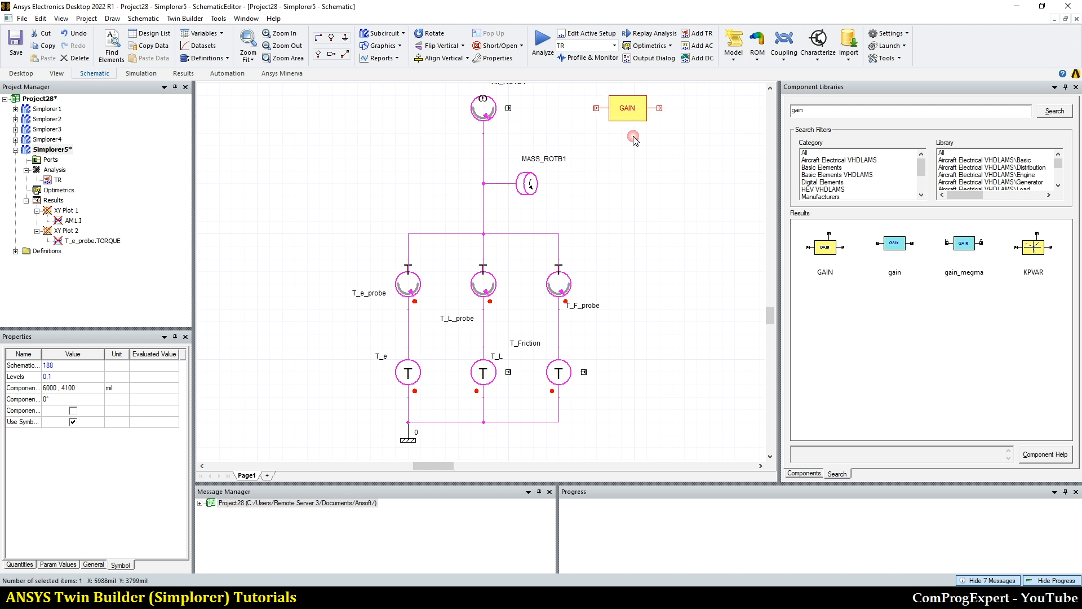
left_click(496, 103)
left_click_drag(508, 108, 596, 107)
Set the GAIN block's proportional gain KP to -0.000697875
double_click(627, 110)
left_click(351, 231)
left_click(351, 231)
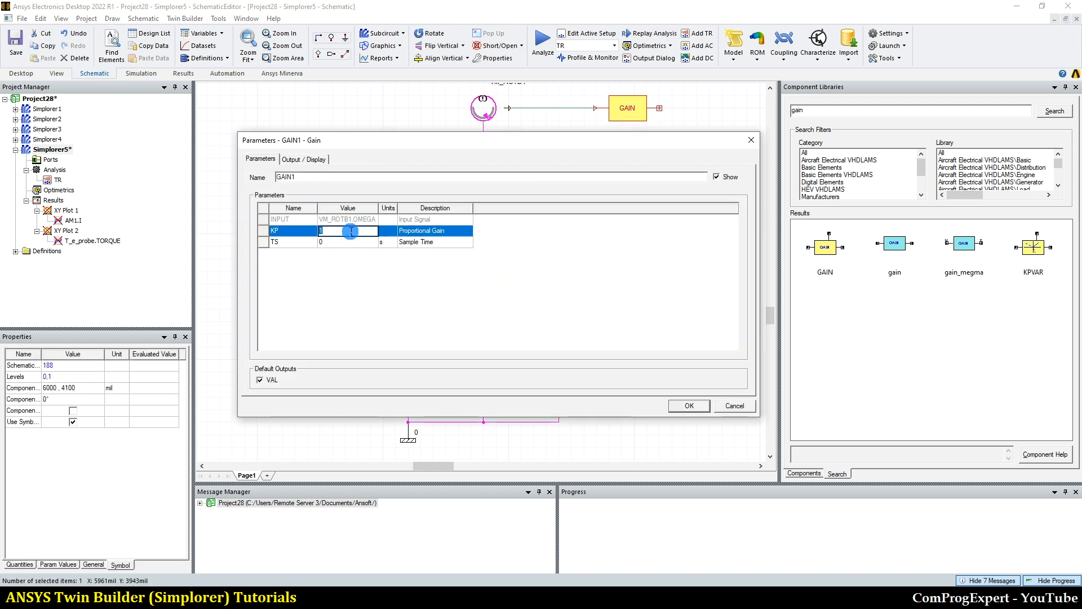
type("-0.000687875")
left_click(352, 243)
left_click(340, 231)
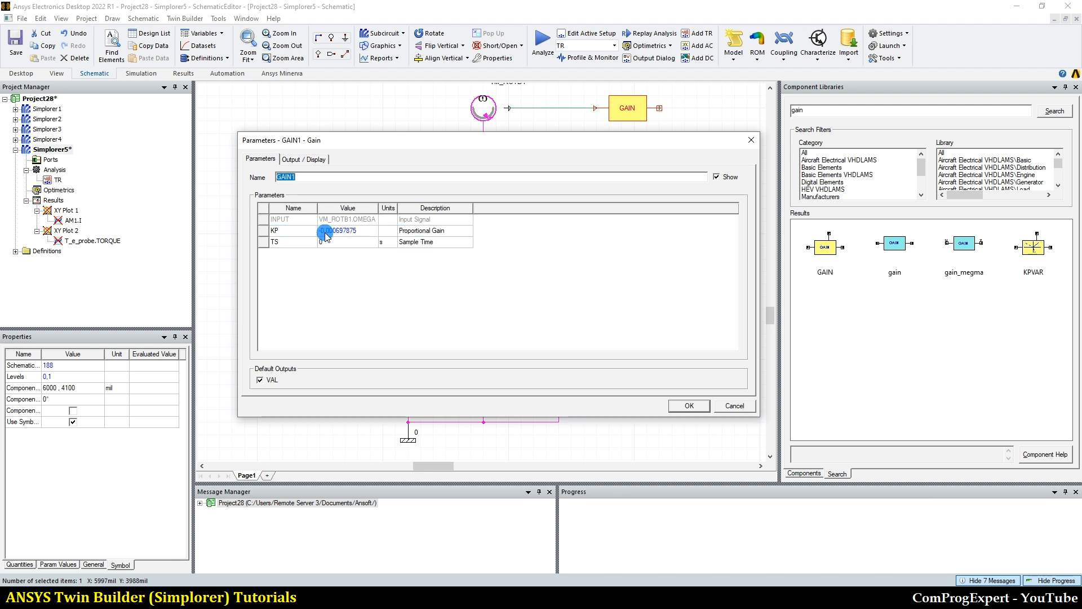
left_click(686, 406)
Switch to the Simulink model and check the gain value of the friction torque Gain block
left_click(289, 597)
left_click(350, 548)
double_click(554, 338)
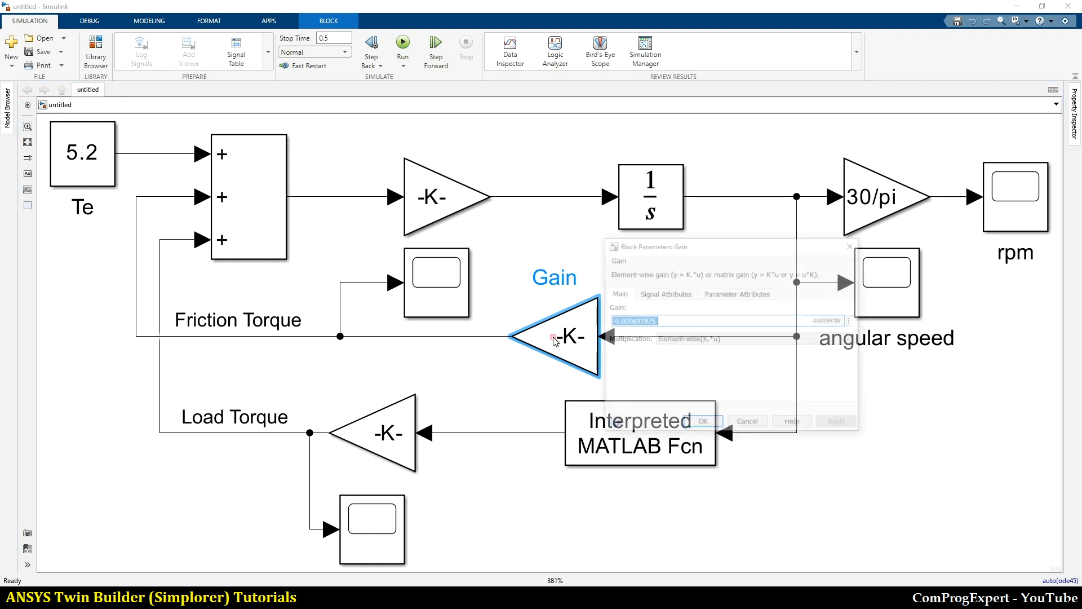
left_click(846, 246)
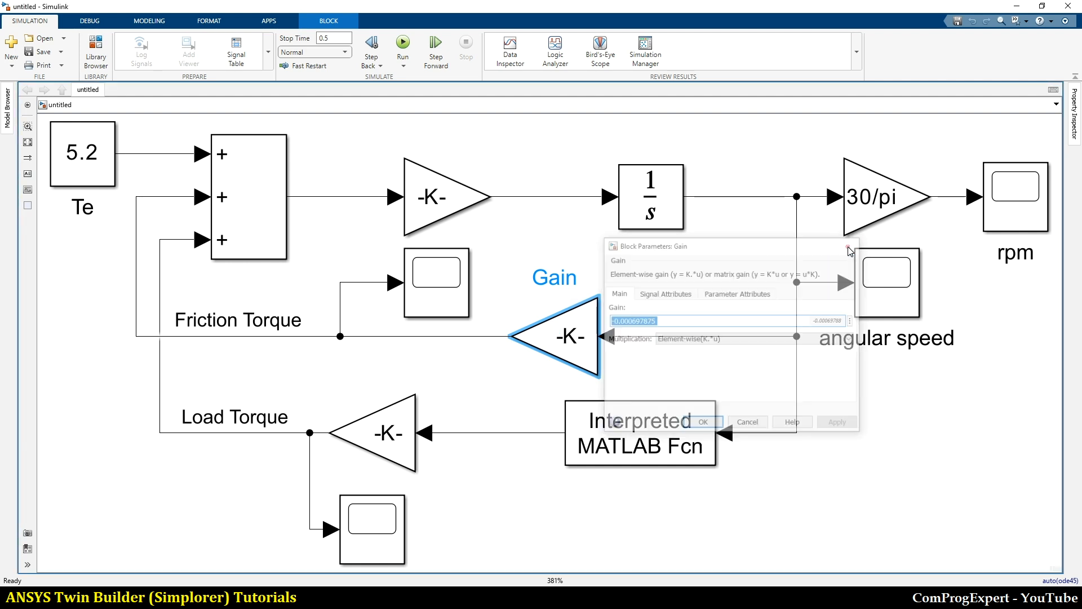
left_click(561, 350)
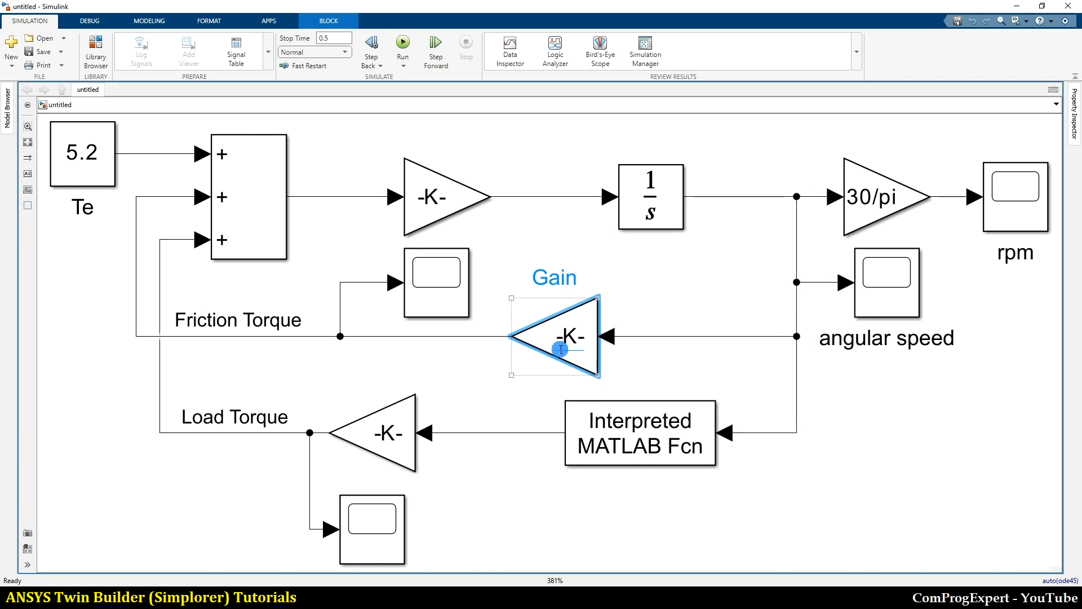
View the friction torque curve in the Simulink scope on the friction branch, then close it
left_click(363, 379)
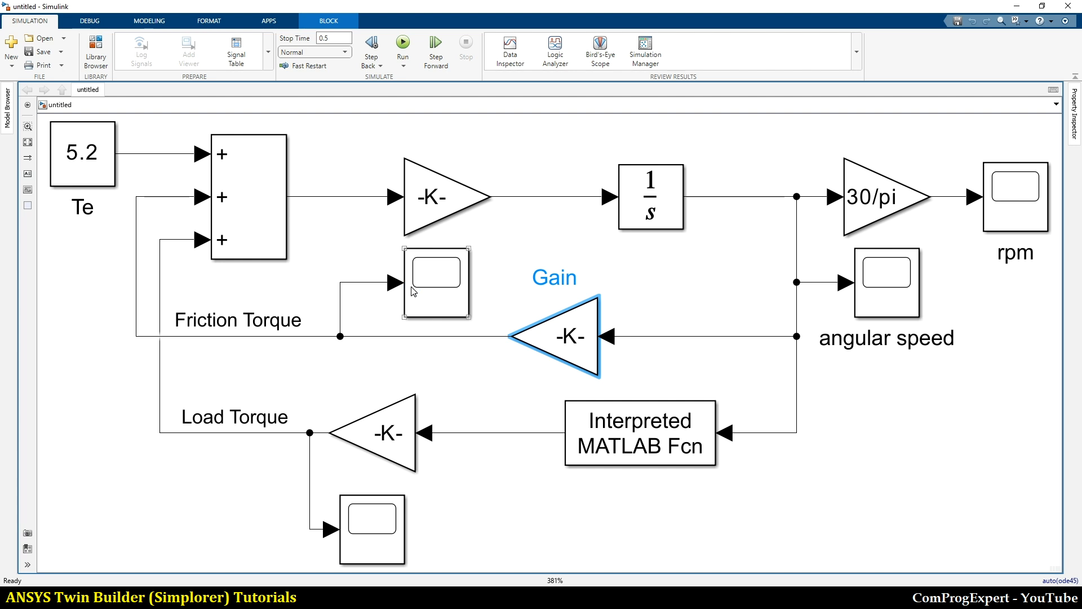
double_click(437, 283)
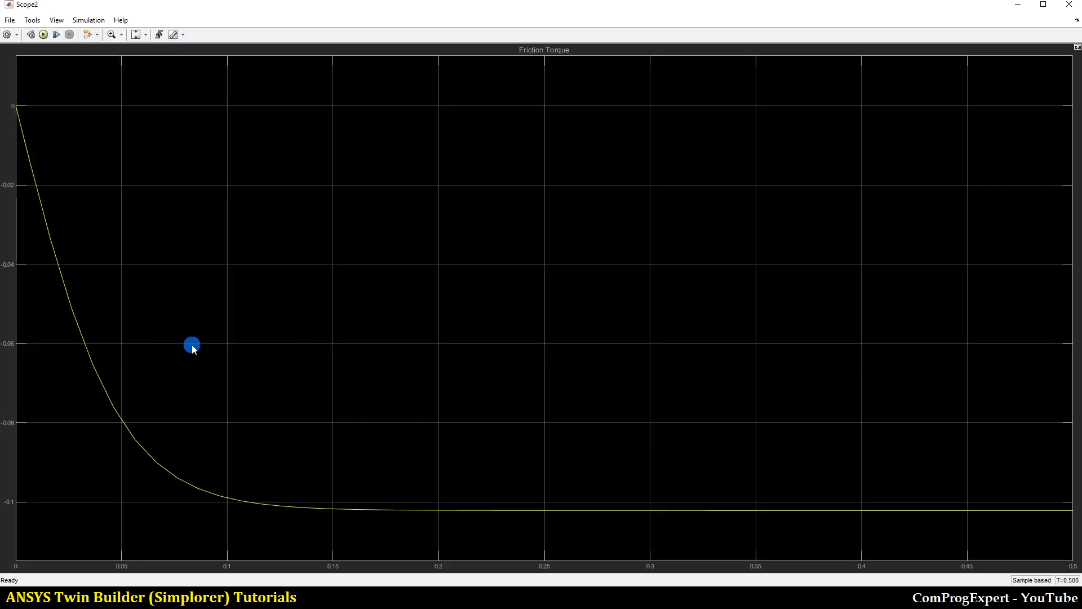
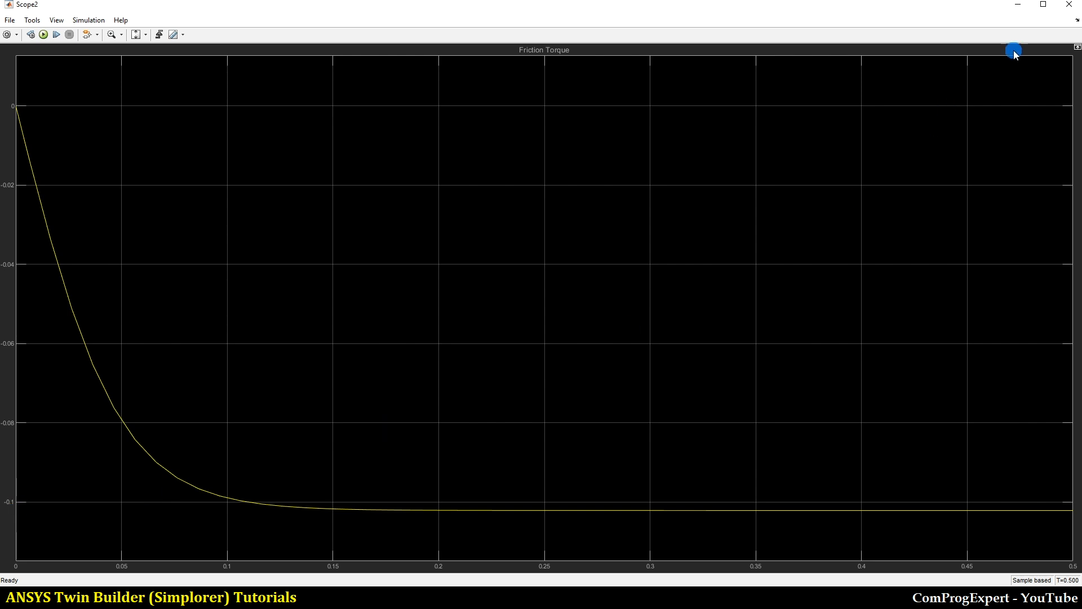
left_click(1069, 5)
left_click(537, 345)
left_click(481, 404)
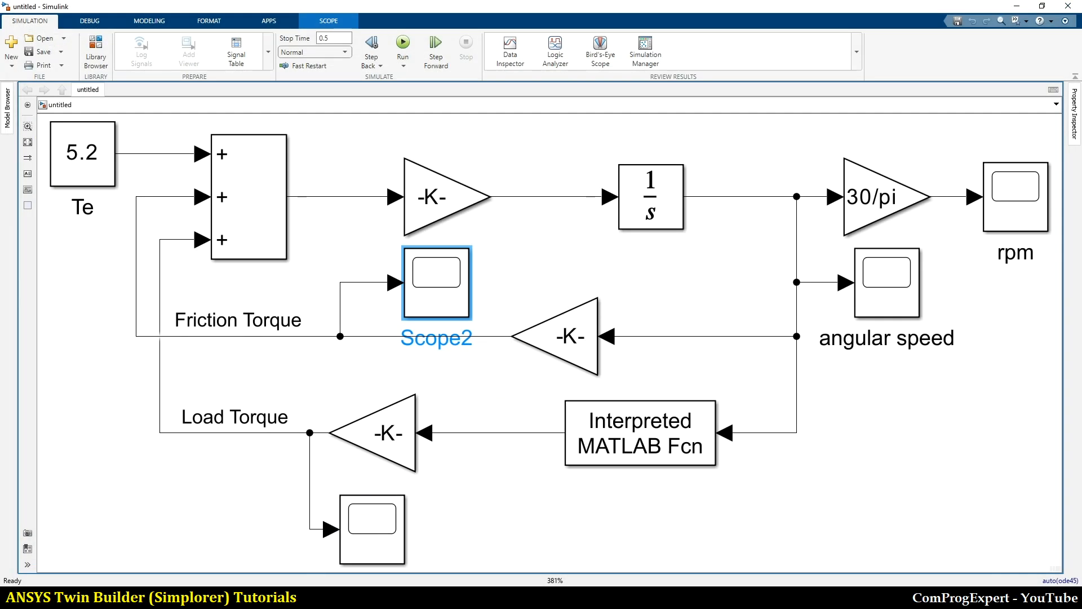
Return to the Twin Builder schematic and wire the GAIN block's output to the T_Friction torque source's input
left_click(292, 597)
left_click(675, 227)
left_click(663, 110)
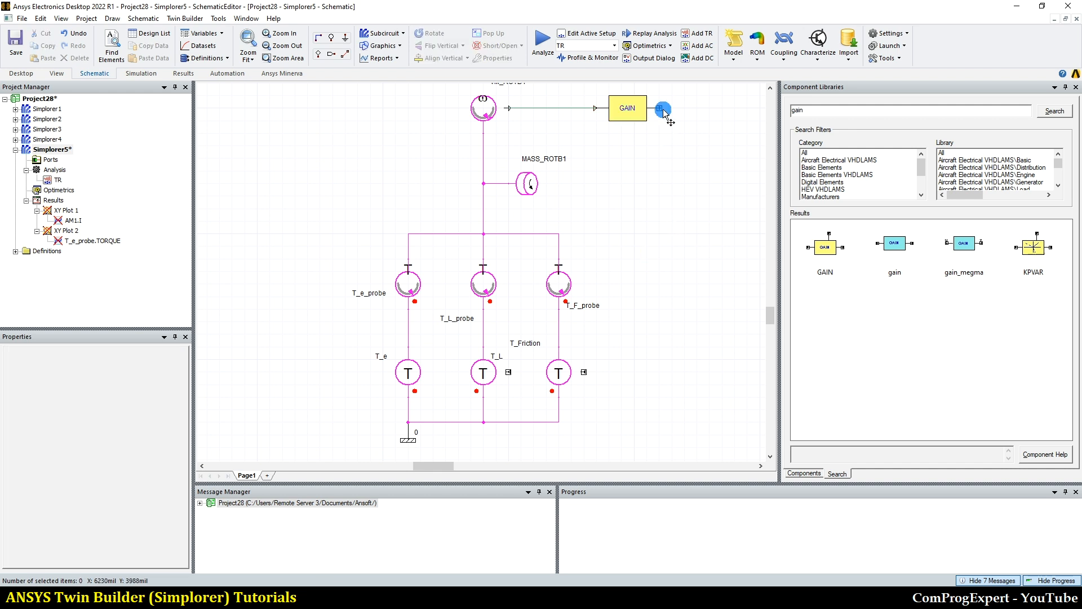
left_click(584, 372)
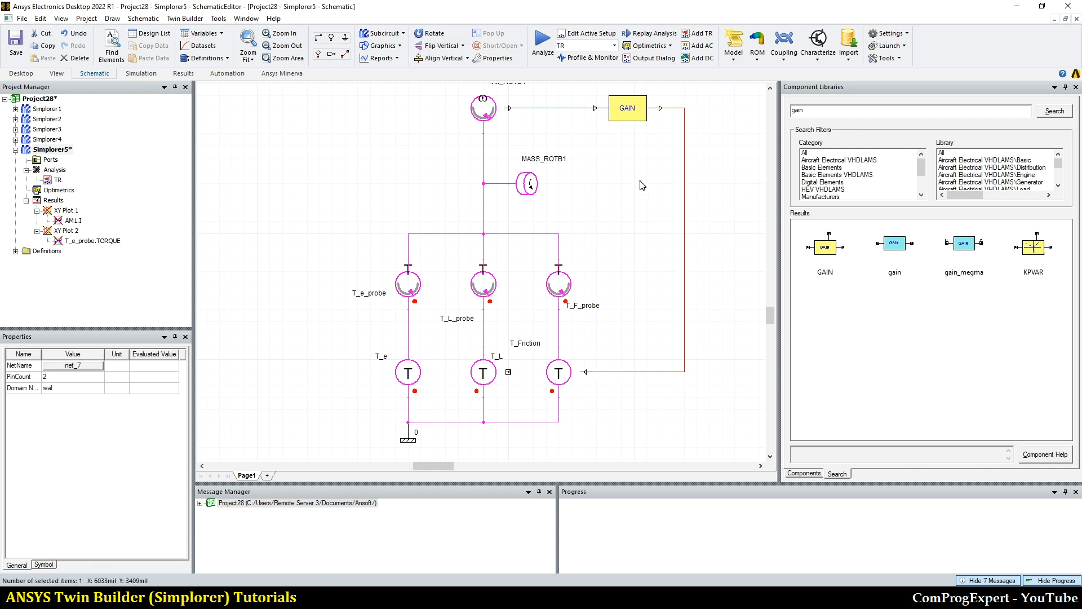
Check the input signal and proportional gain of the GAIN block feeding the friction torque source
double_click(623, 113)
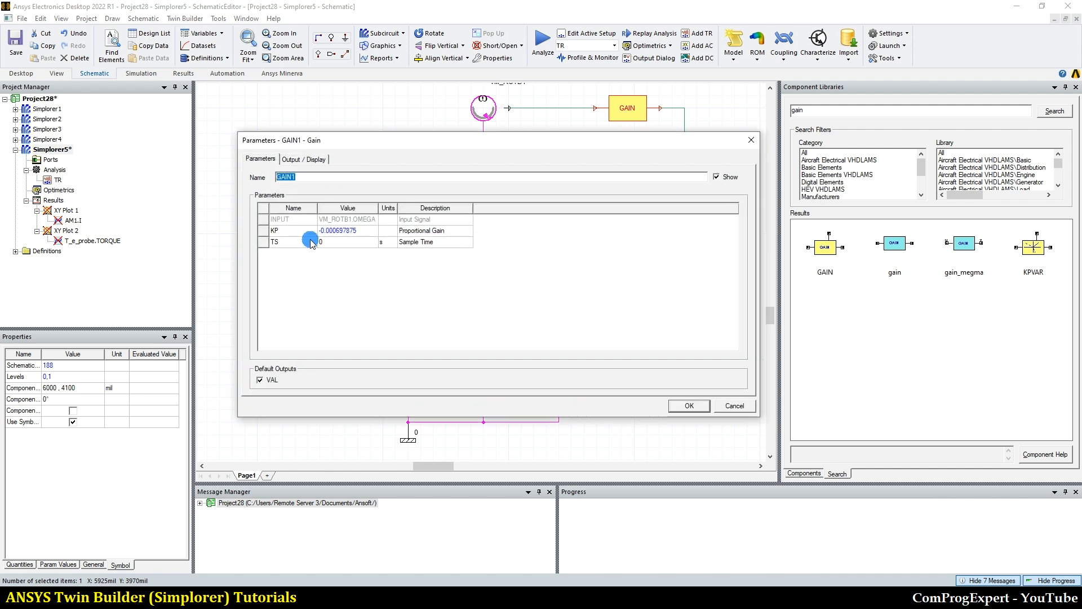
left_click(689, 406)
scroll(624, 341, "down", 1)
scroll(625, 341, "up", 1)
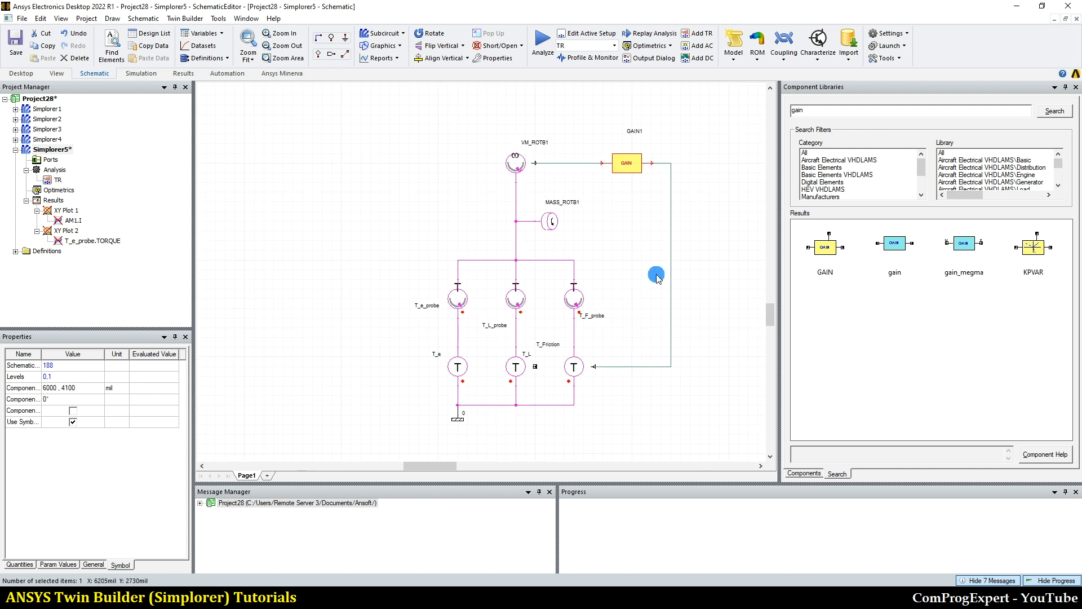
left_click(770, 341)
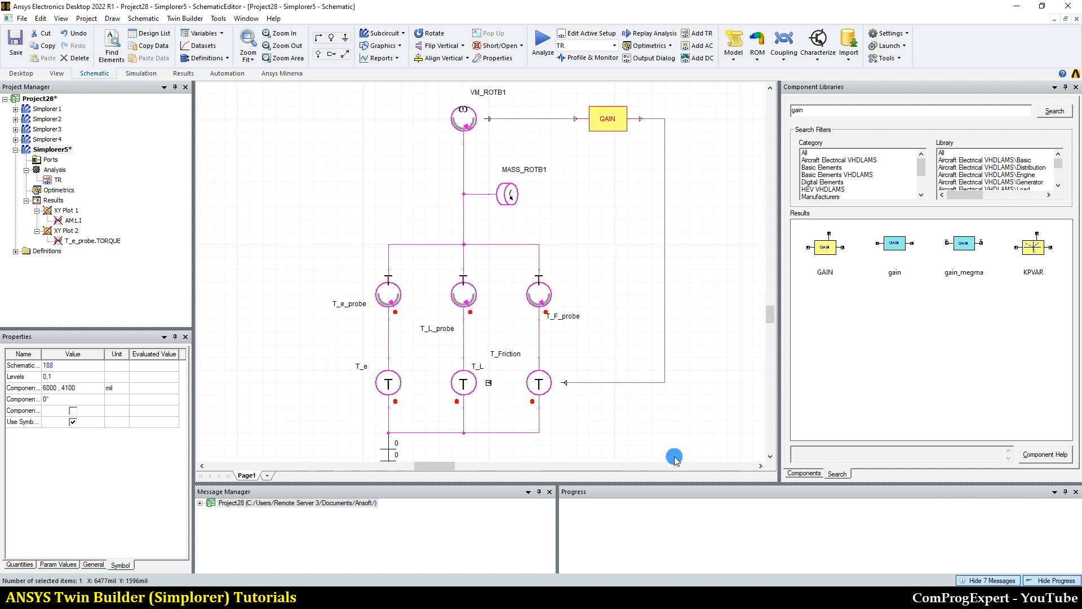
left_click(323, 454)
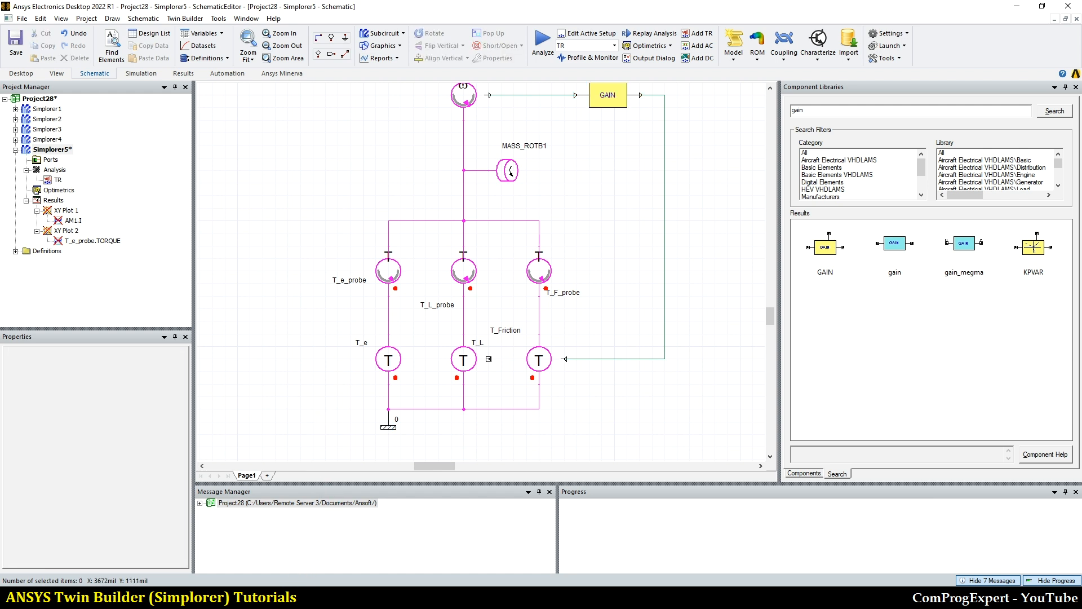
Switch to the Simulink model and inspect the expression in the Interpreted MATLAB Function block of the load torque branch
left_click(383, 549)
double_click(632, 435)
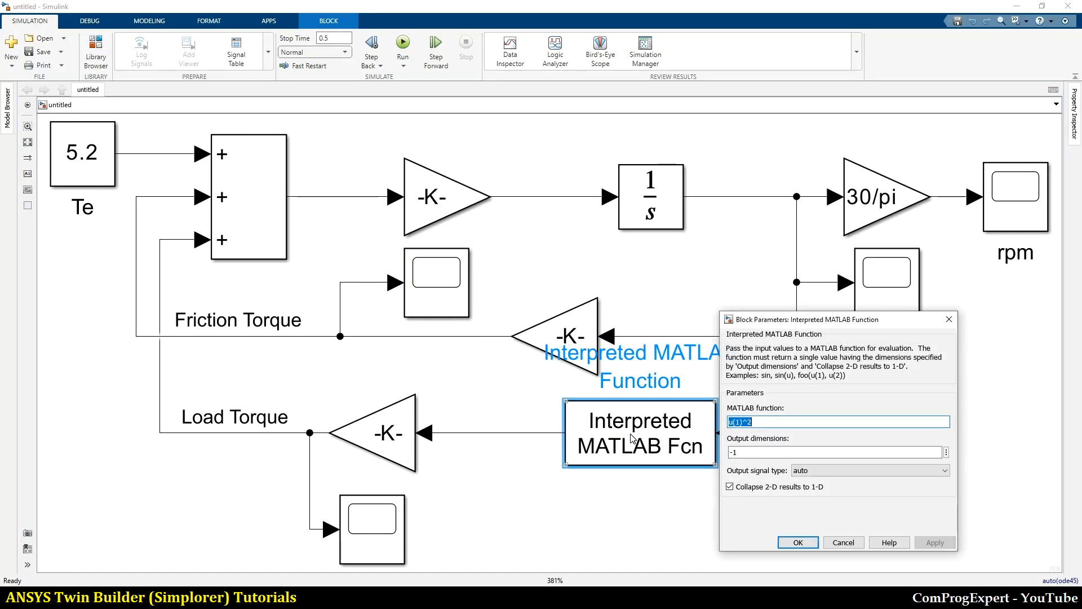
left_click(916, 329)
left_click(950, 320)
Copy the gain value -0.000238008 from the load torque Gain block and switch back to the Twin Builder schematic
double_click(403, 433)
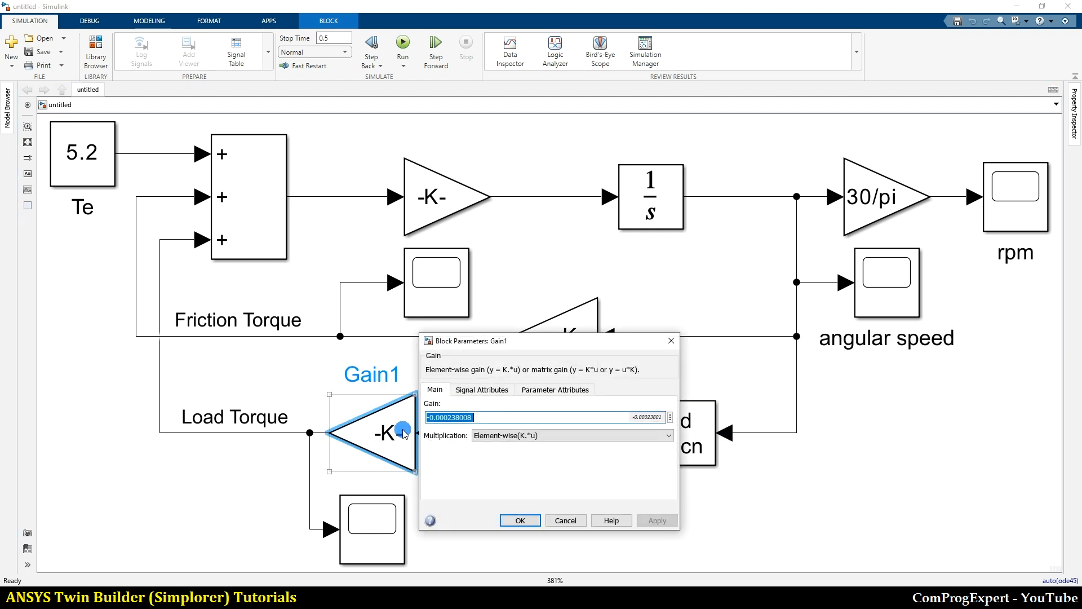
right_click(463, 417)
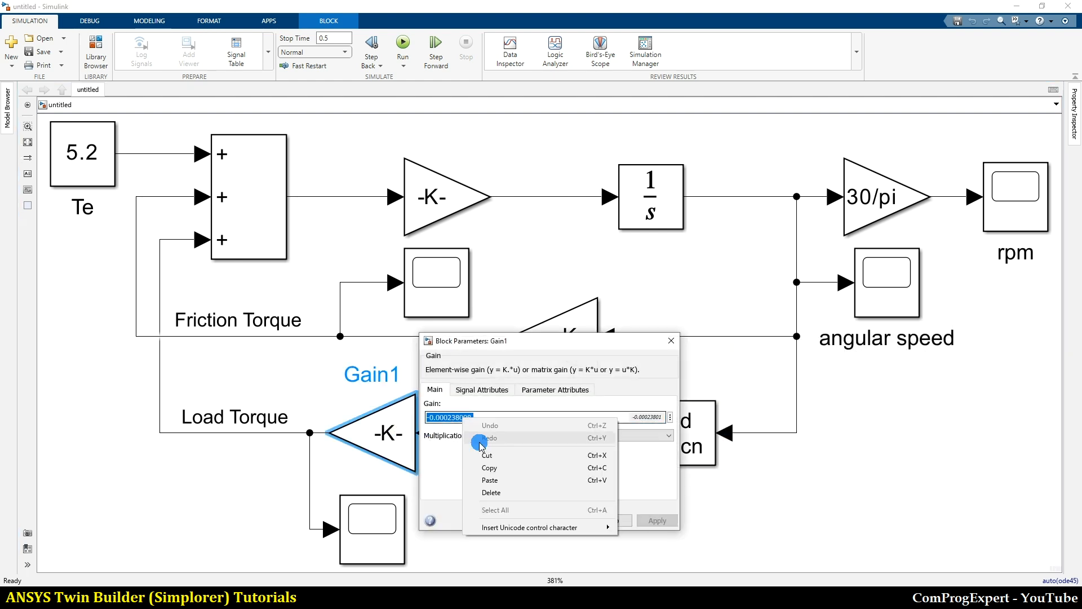
left_click(485, 466)
left_click(670, 340)
left_click(513, 488)
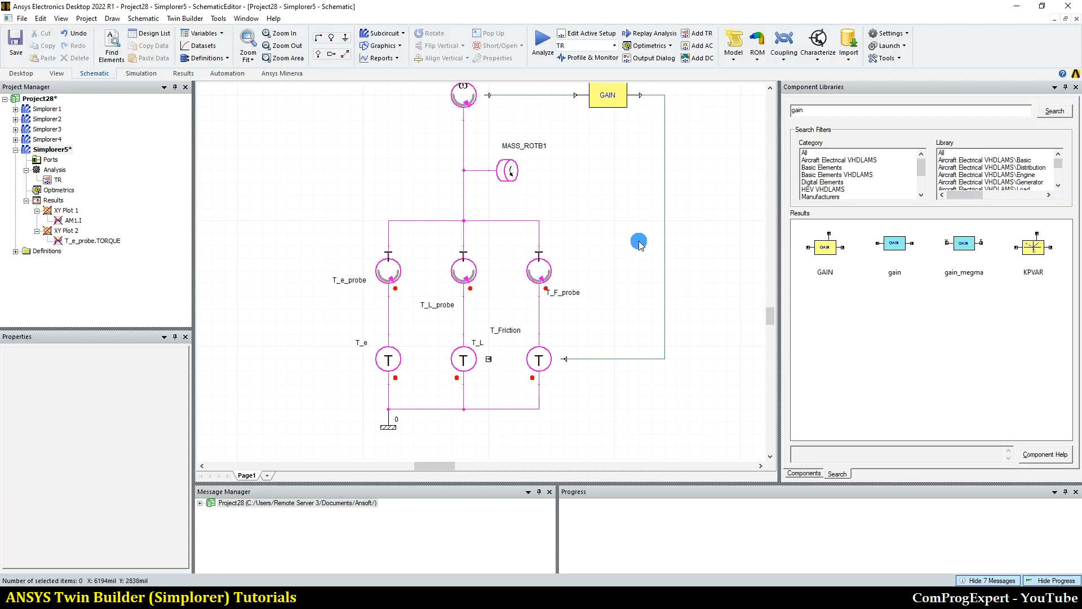
Place a second GAIN block below the first one, beside the rotational mass
scroll(639, 244, "down", 2)
scroll(632, 108, "up", 5)
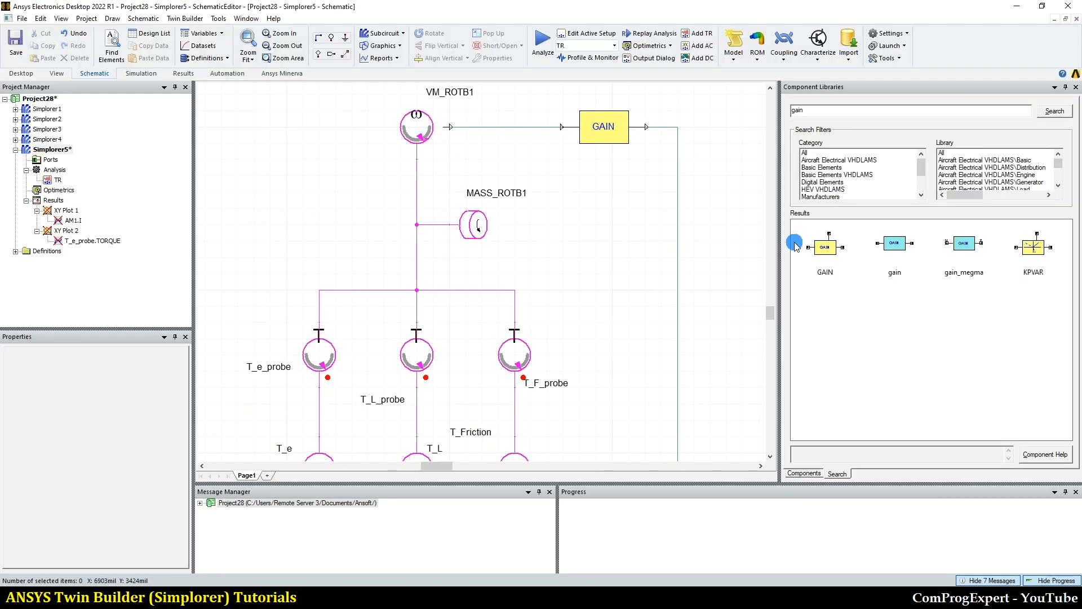
left_click(825, 247)
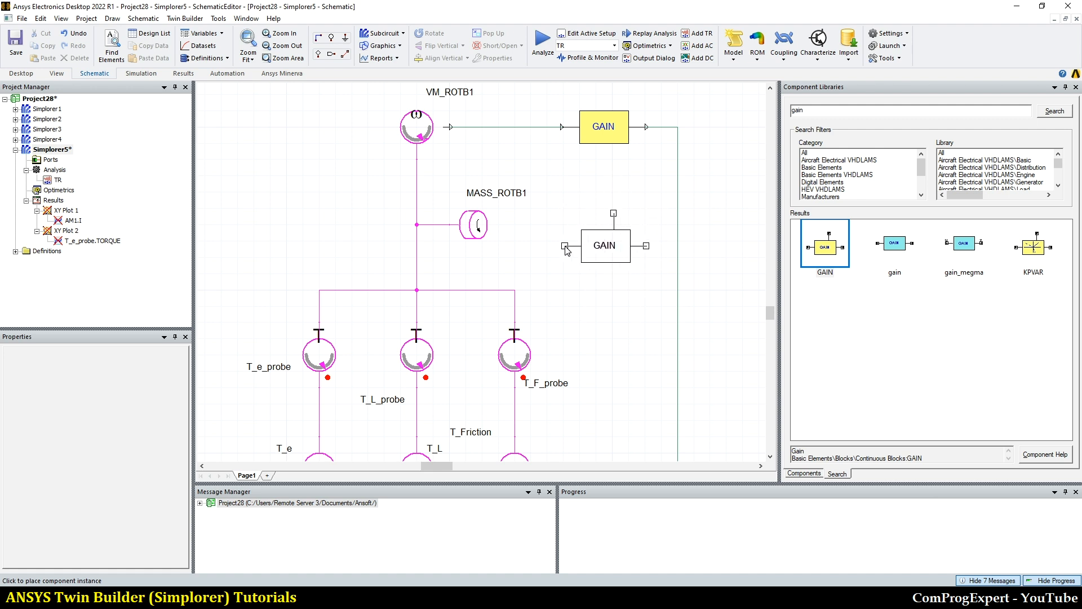
left_click(563, 241)
key("Escape")
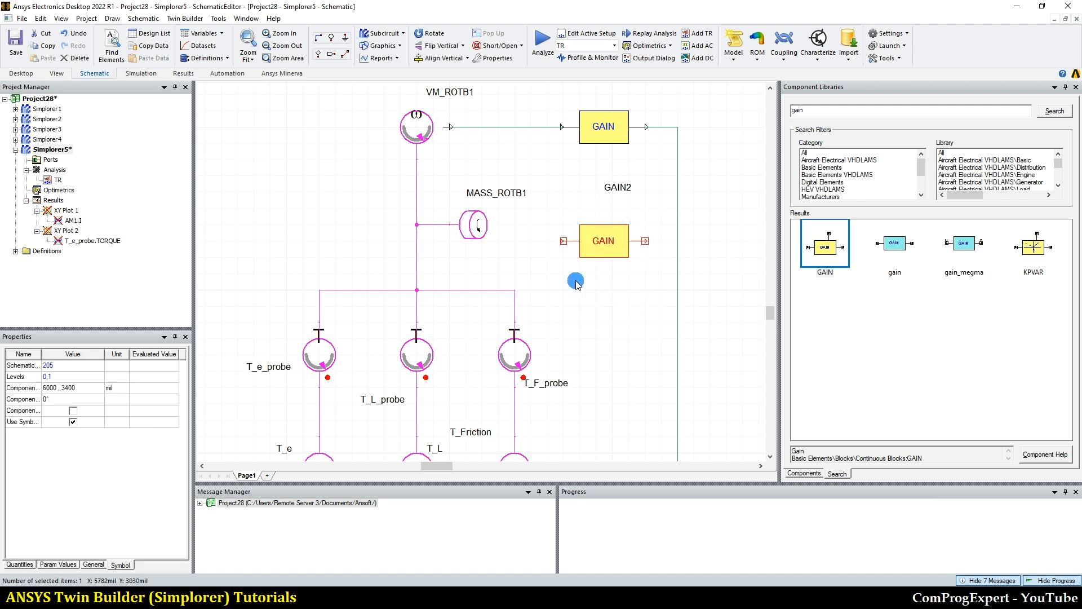
Flip the rotational mass MASS_ROTB1 horizontally and move it to the opposite side of the vertical shaft line
right_click(476, 228)
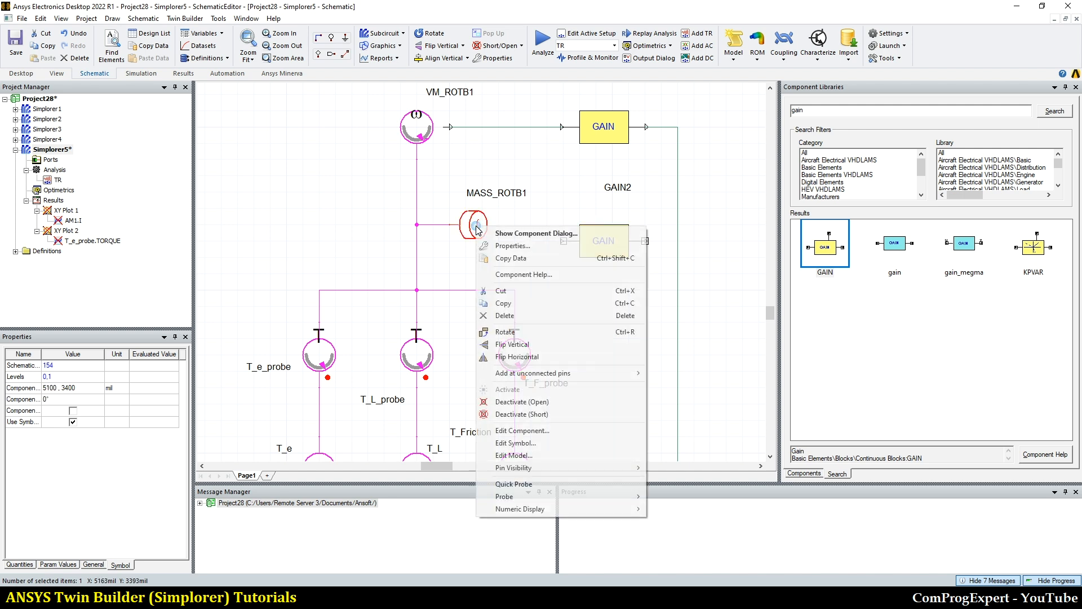
left_click(542, 357)
left_click_drag(479, 233, 359, 231)
left_click(448, 216)
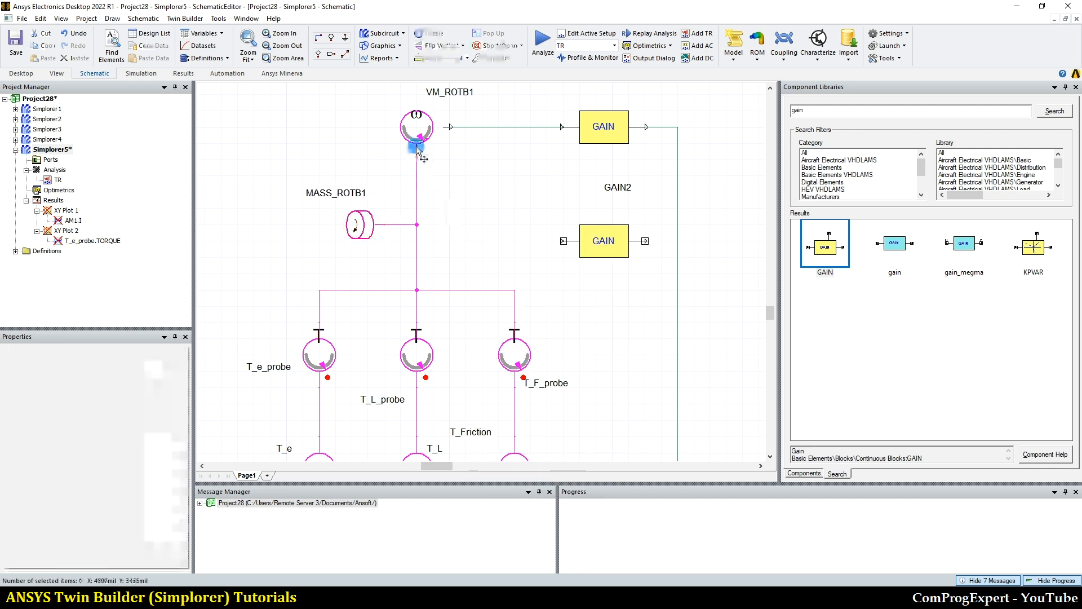
Move the second GAIN block up slightly and set its proportional gain KP to -0.000238008
left_click(611, 249)
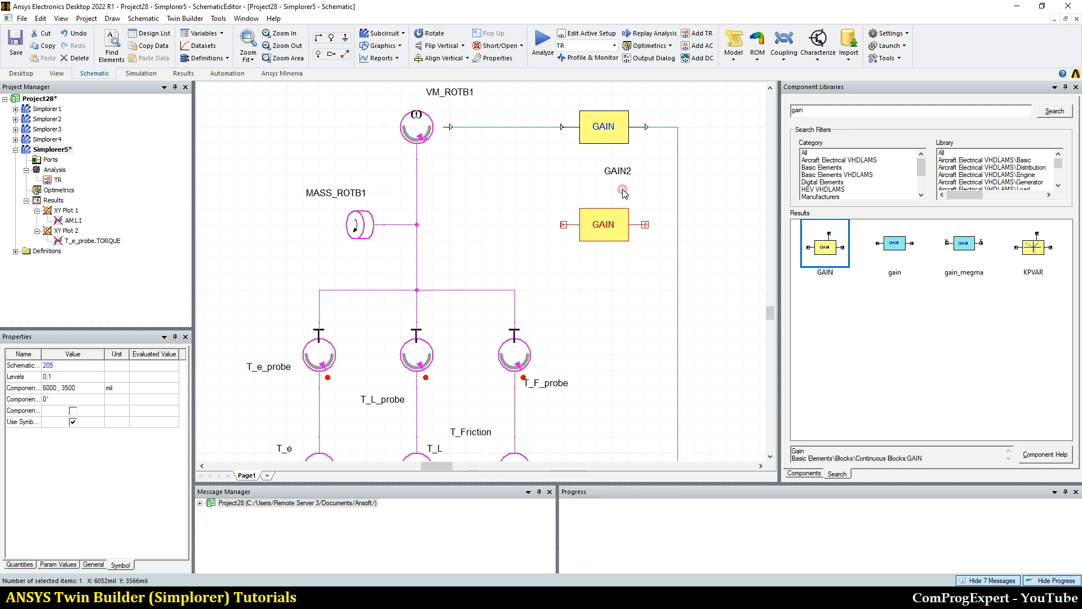
left_click_drag(611, 249, 614, 238)
double_click(615, 240)
left_click(350, 228)
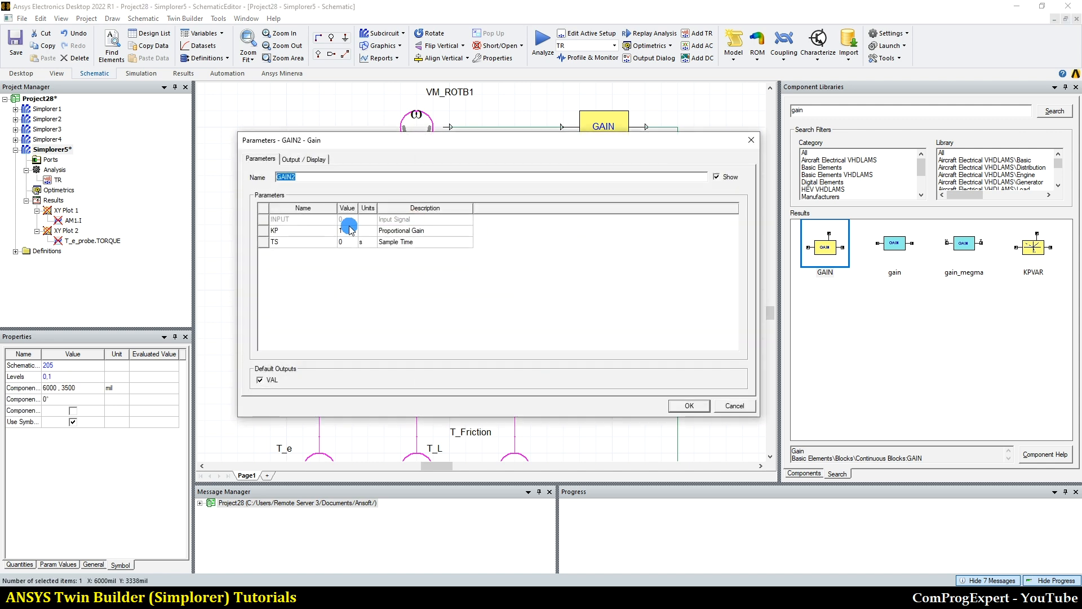
left_click(349, 231)
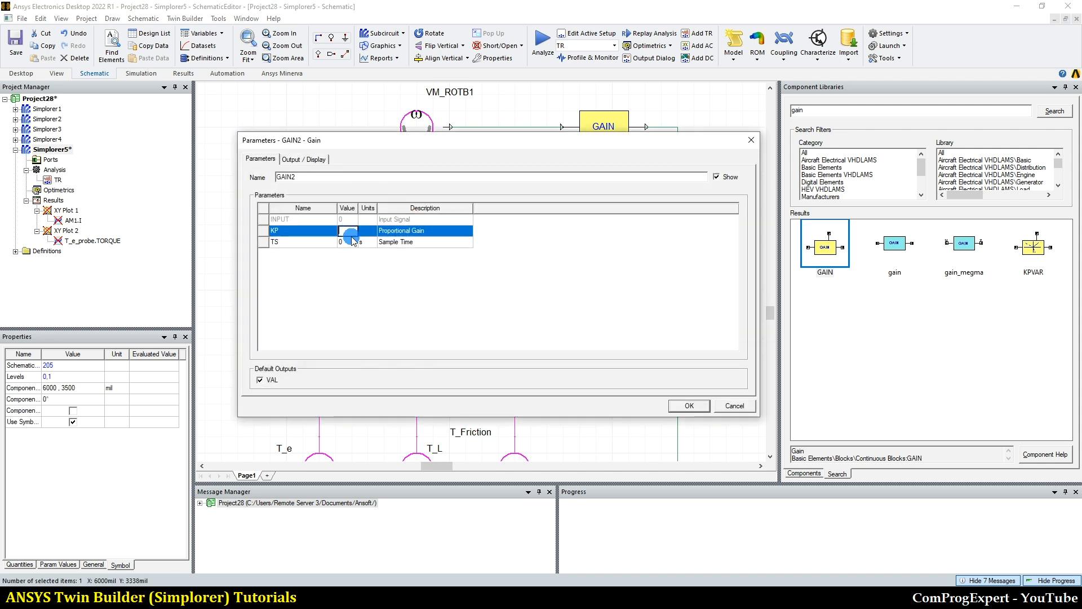
key("ctrl+v")
left_click(350, 244)
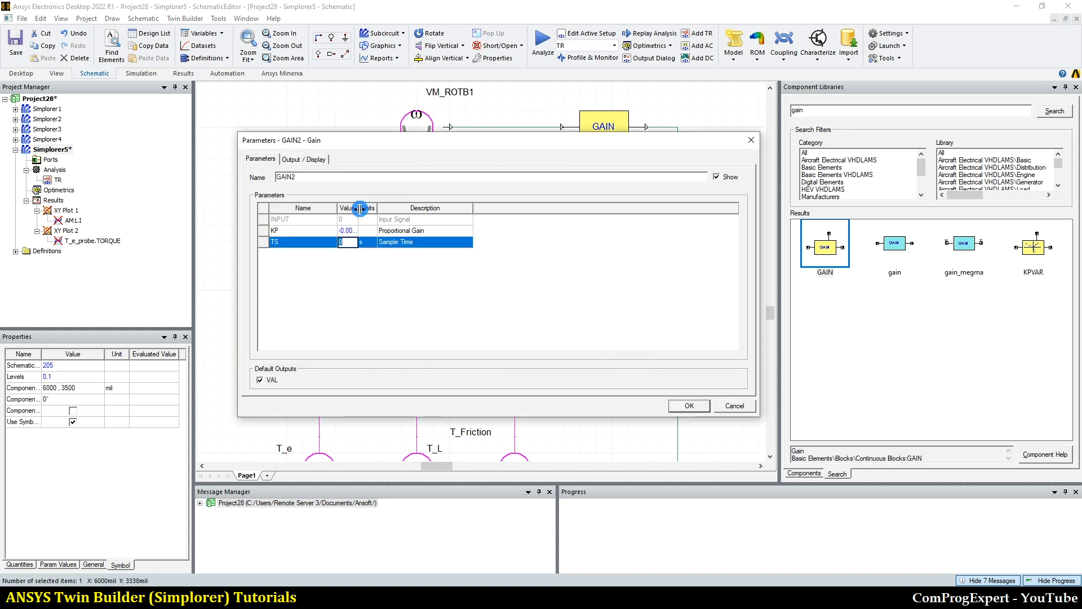
left_click_drag(359, 208, 441, 213)
left_click(682, 406)
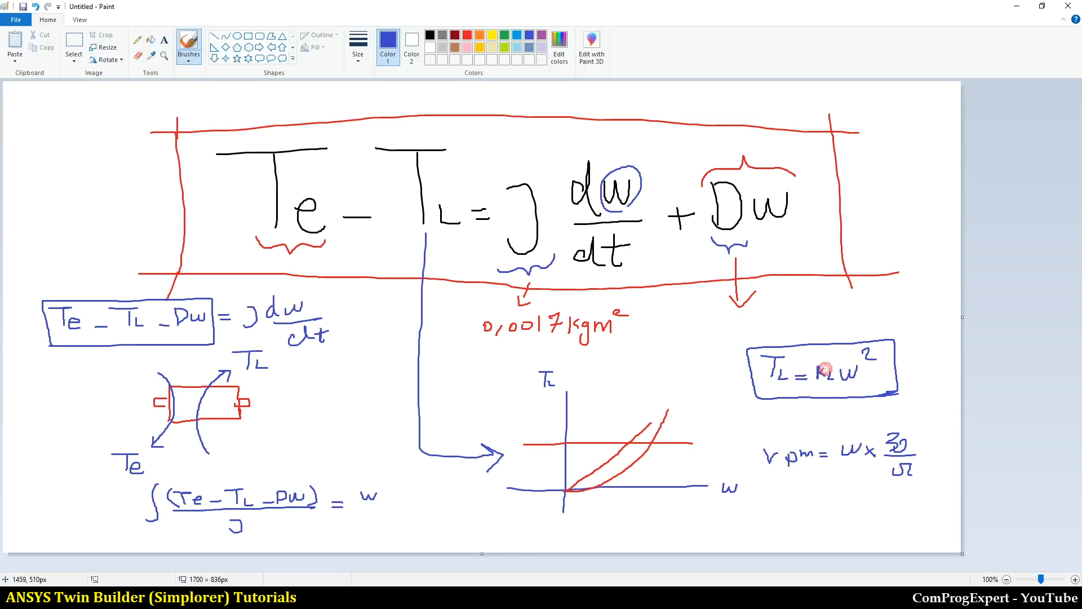
Place a POW power block from the Math Blocks library directly before the second GAIN block, connected to its input
left_click(317, 595)
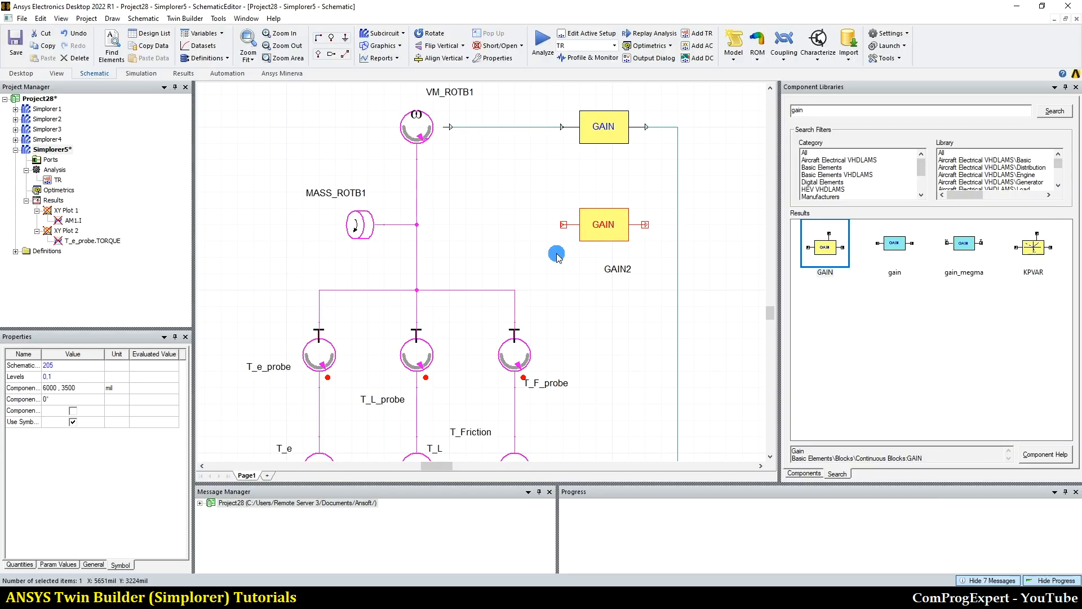
left_click(545, 272)
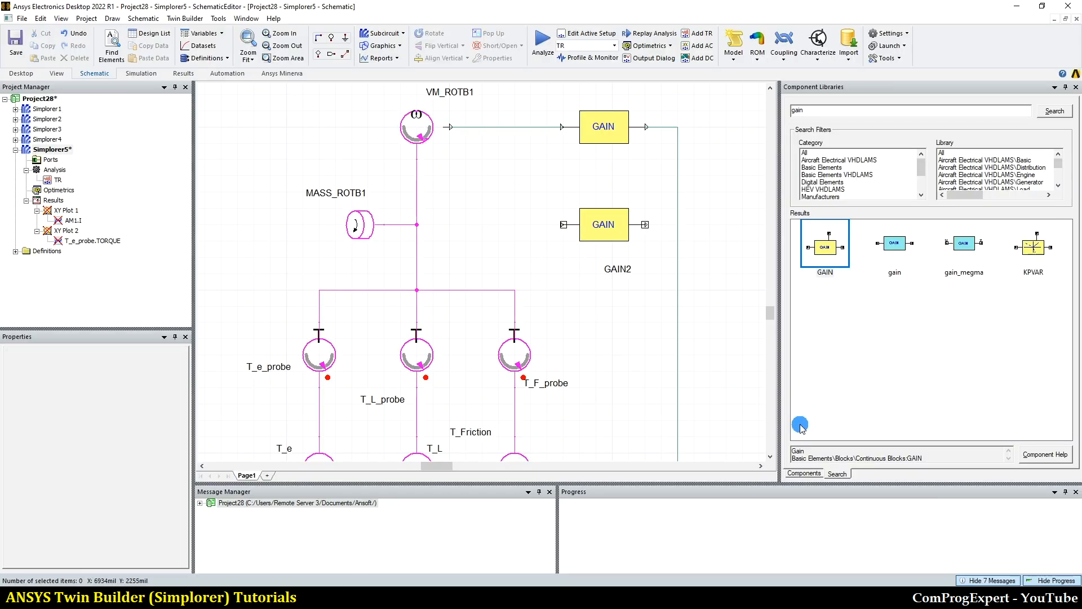
left_click(811, 475)
scroll(910, 352, "down", 2)
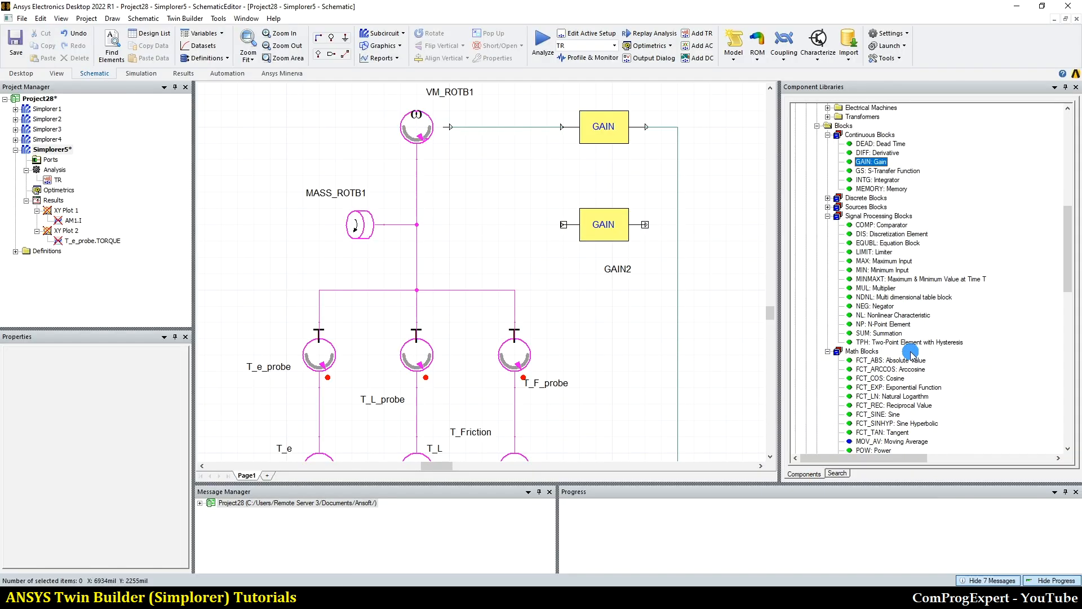
scroll(902, 316, "down", 3)
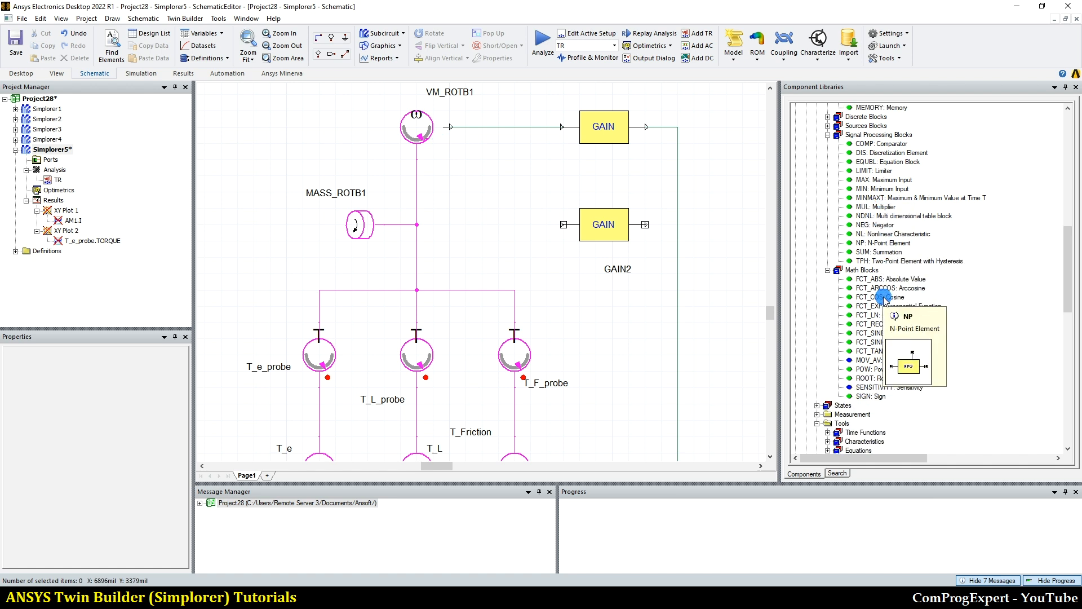
left_click_drag(880, 370, 514, 231)
key("Escape")
left_click(568, 239)
Set the POW block's exponent EXP to 2
double_click(513, 220)
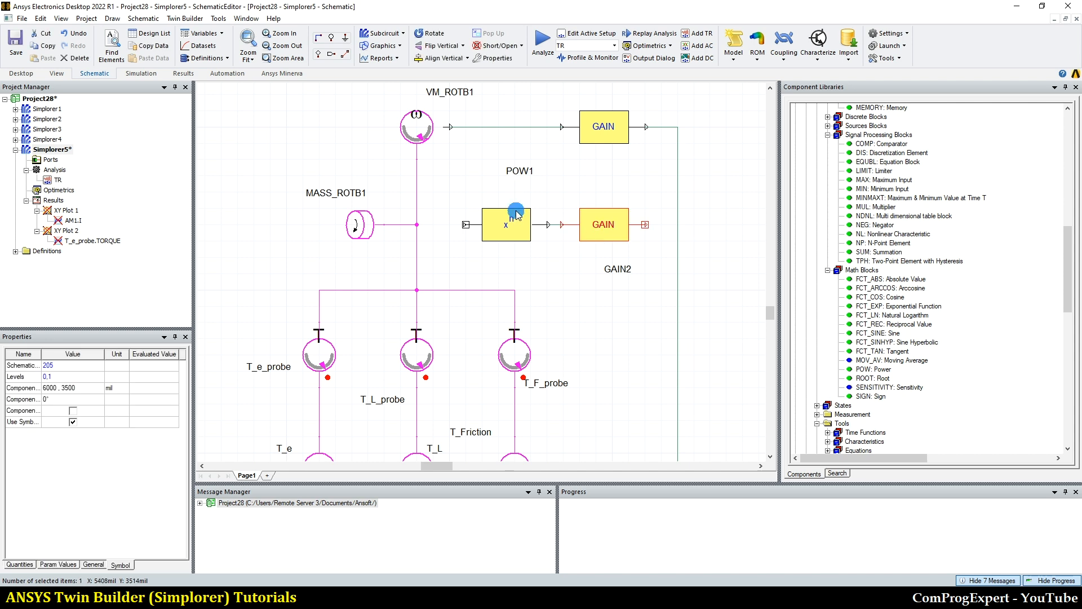
left_click(362, 233)
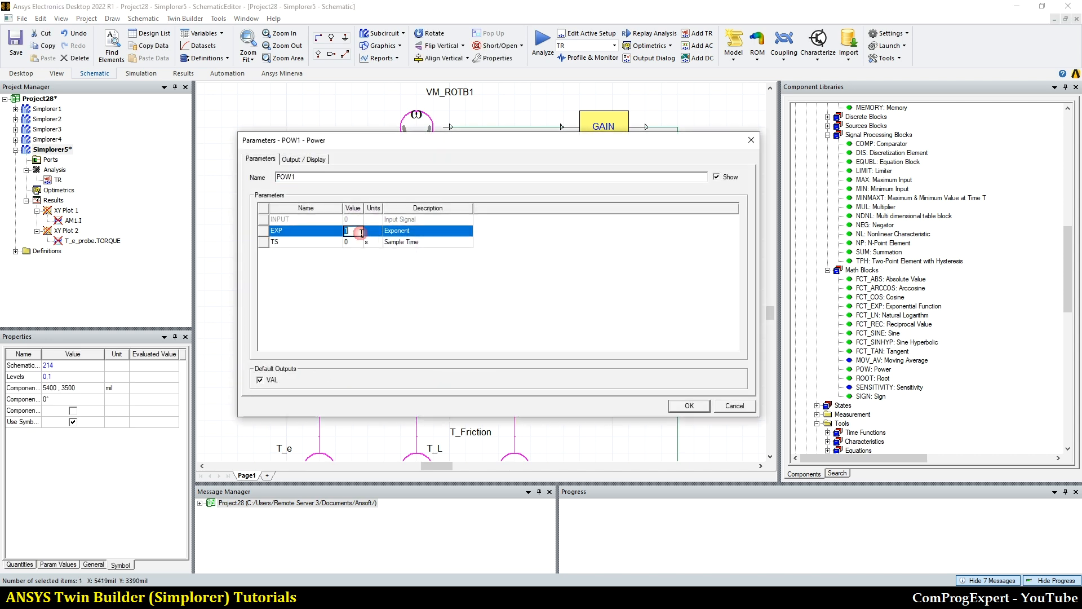
left_click(361, 242)
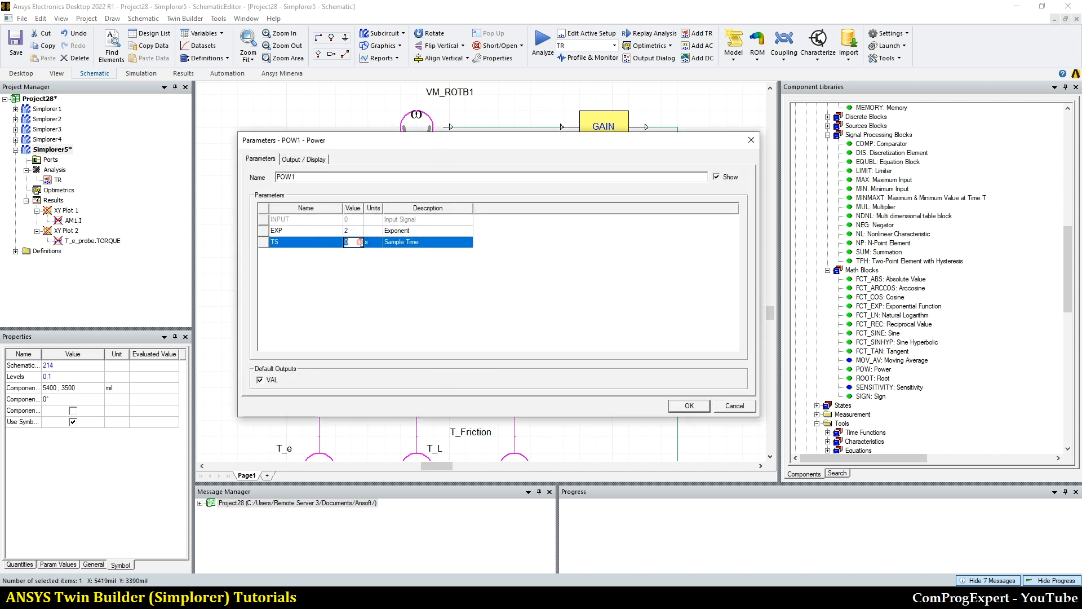
left_click(662, 406)
Wire the POW1 input to the VM_ROTB1 output line, then shift POW1 and GAIN2 slightly away from the shaft line
left_click(466, 224)
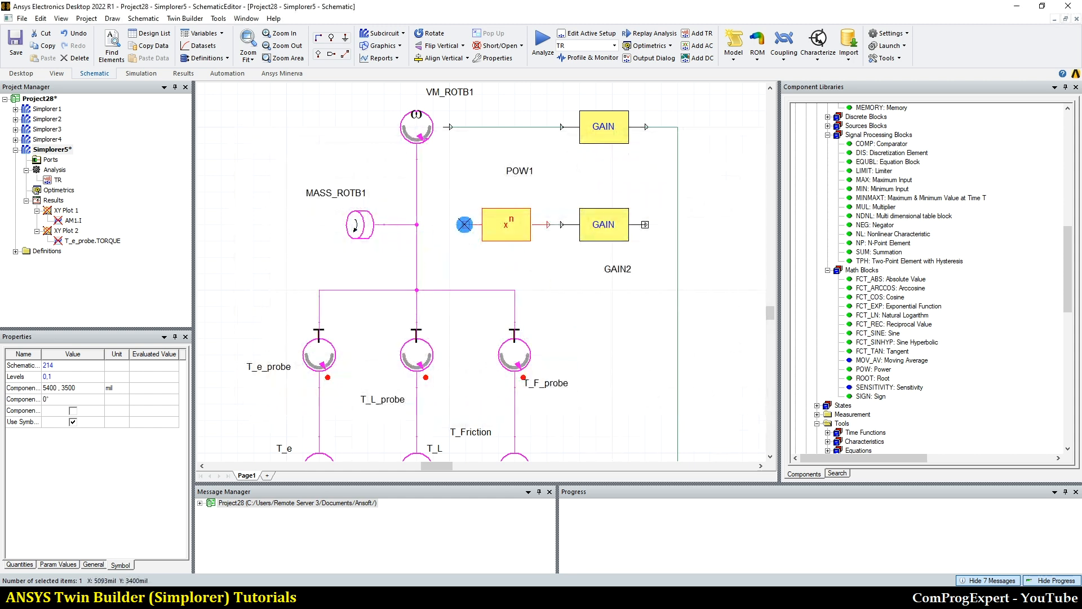
left_click(466, 127)
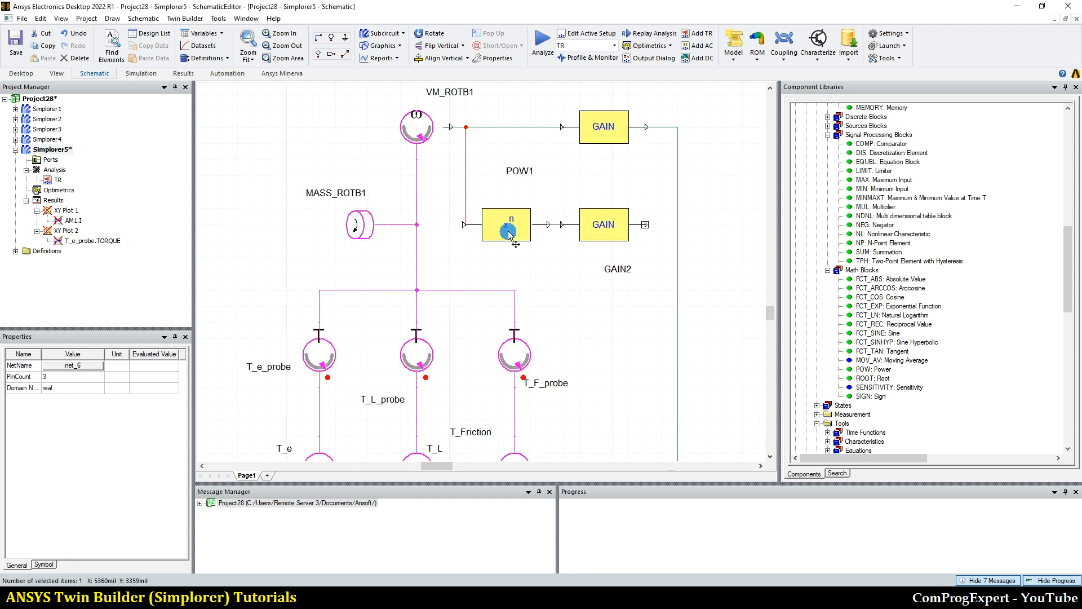
left_click_drag(509, 232, 529, 233)
left_click_drag(598, 230, 615, 229)
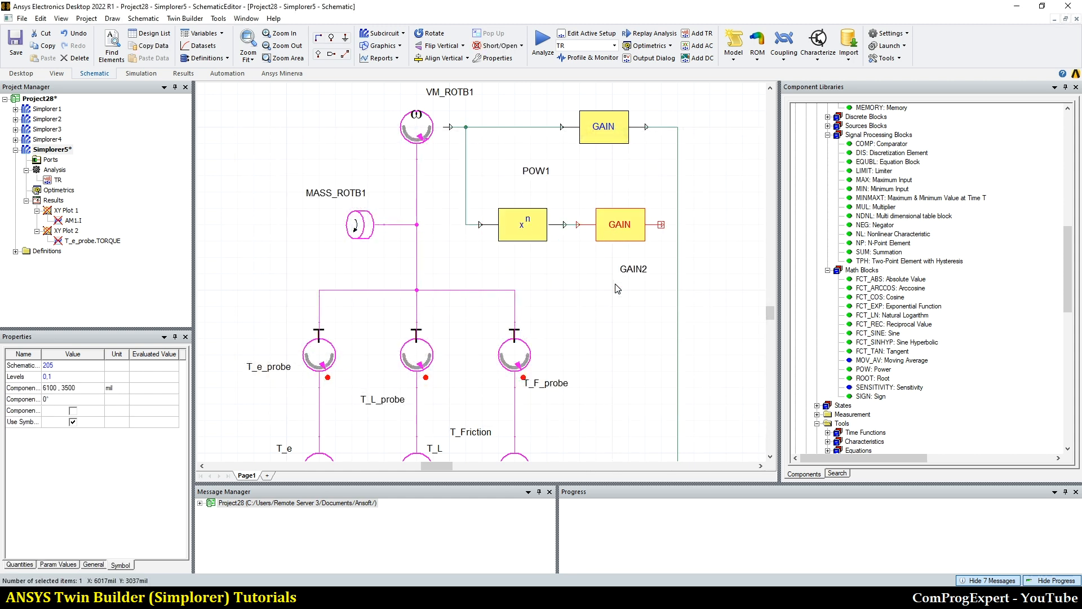
Connect the GAIN2 output to the input of the T_L torque source, routing the wire above the T_Friction source
left_click(609, 319)
scroll(609, 319, "up", 2)
scroll(610, 319, "down", 2)
left_click(647, 253)
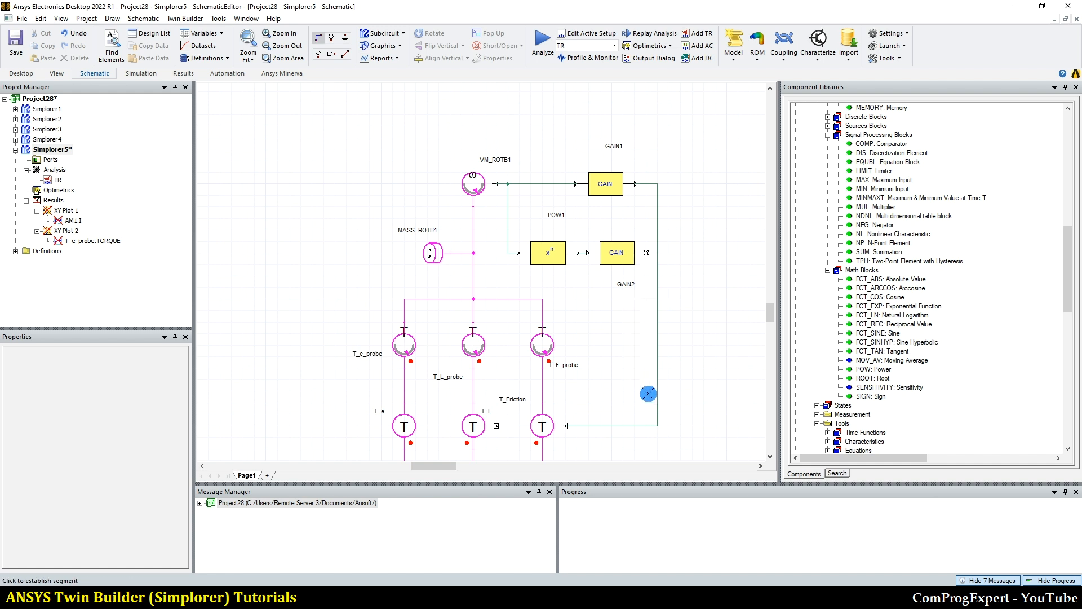
left_click(506, 389)
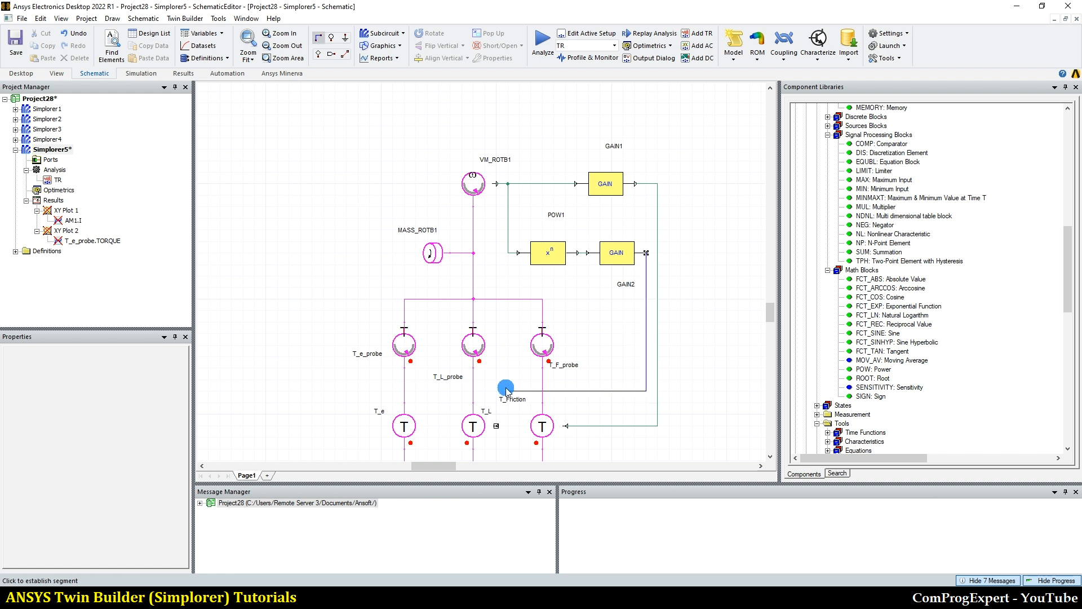
left_click(499, 428)
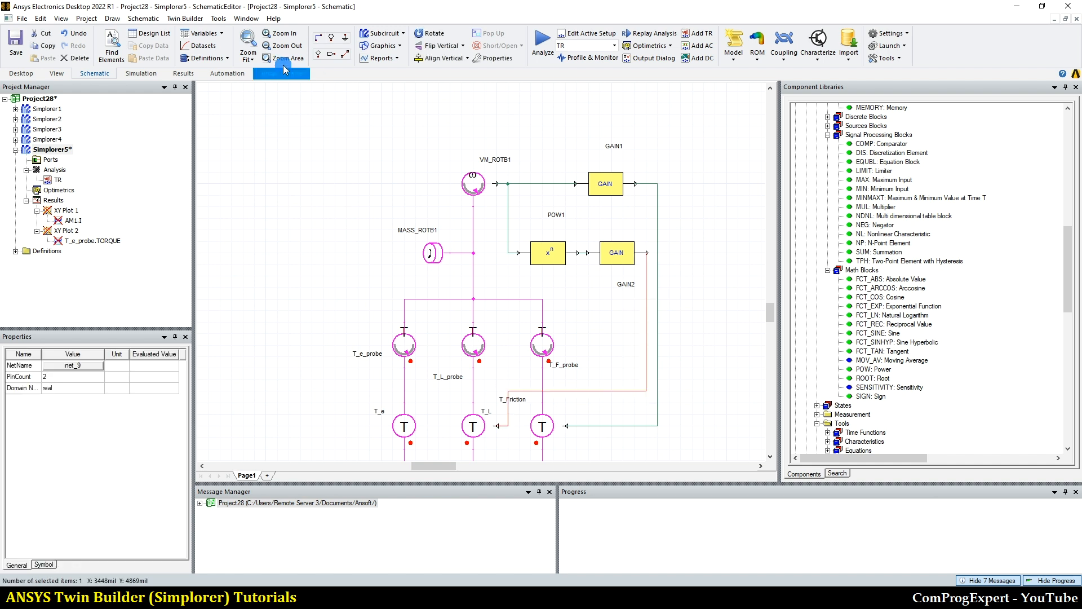
Examine the completed mechanical schematic, including both gain paths from VM_ROTB1 to the friction and load torque sources
left_click(248, 39)
left_click(309, 218)
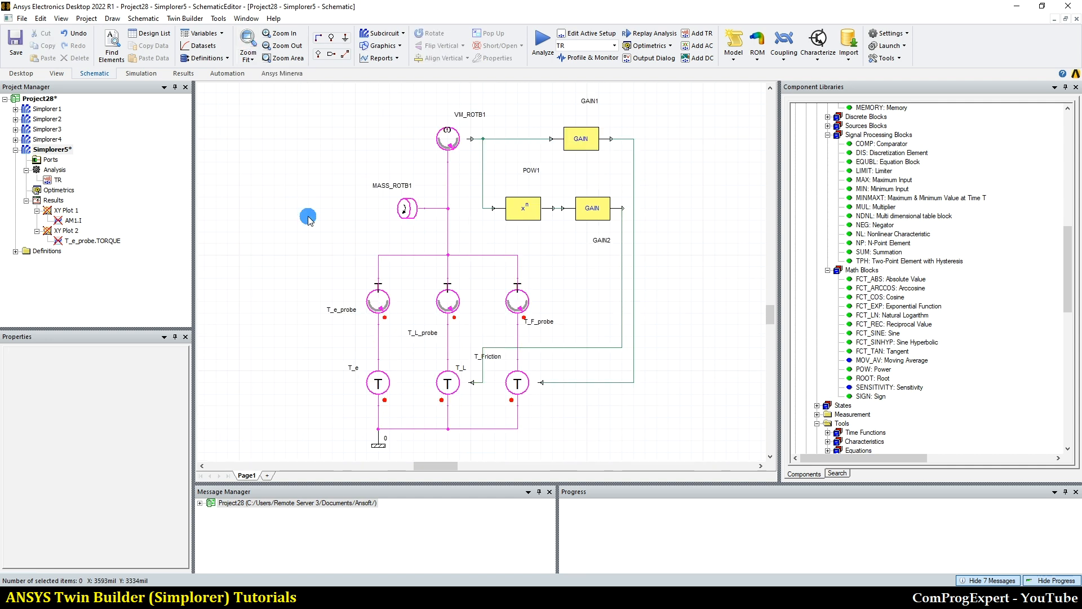
scroll(545, 159, "up", 1)
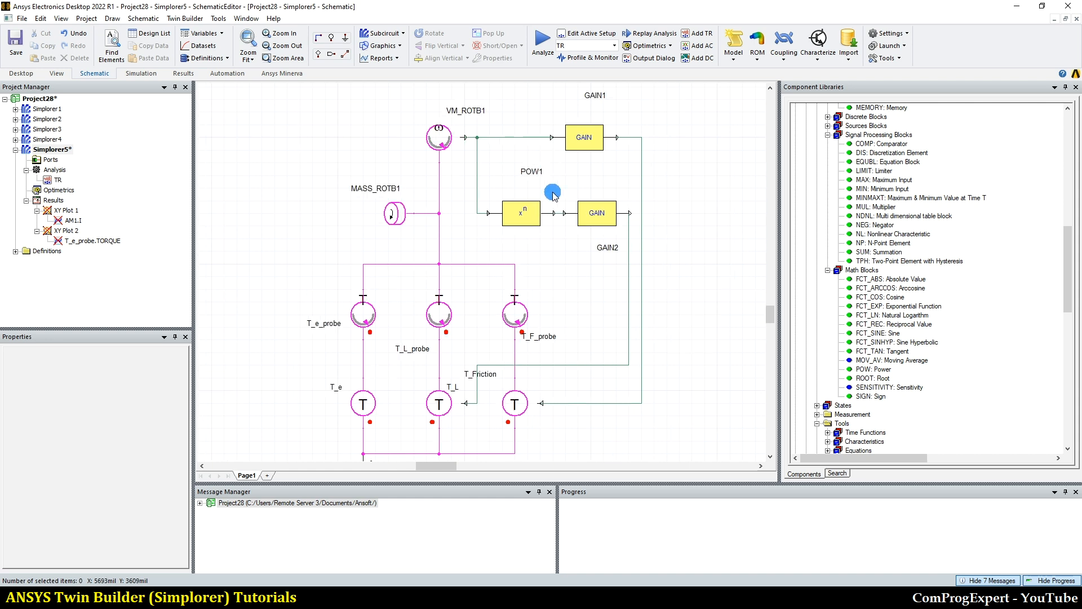
scroll(563, 269, "down", 1)
scroll(567, 321, "down", 1)
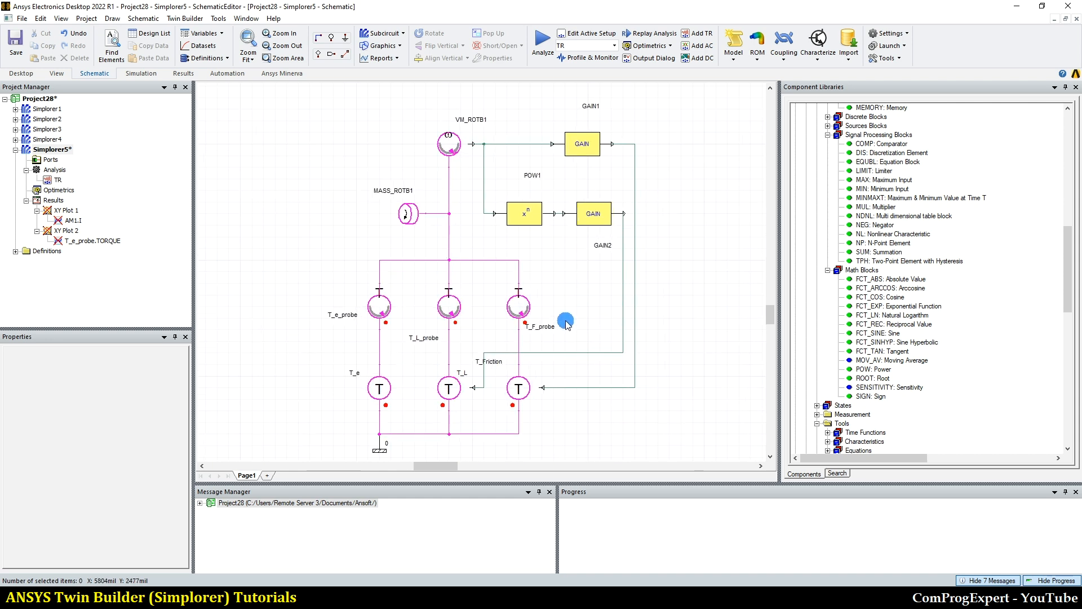
scroll(566, 321, "up", 1)
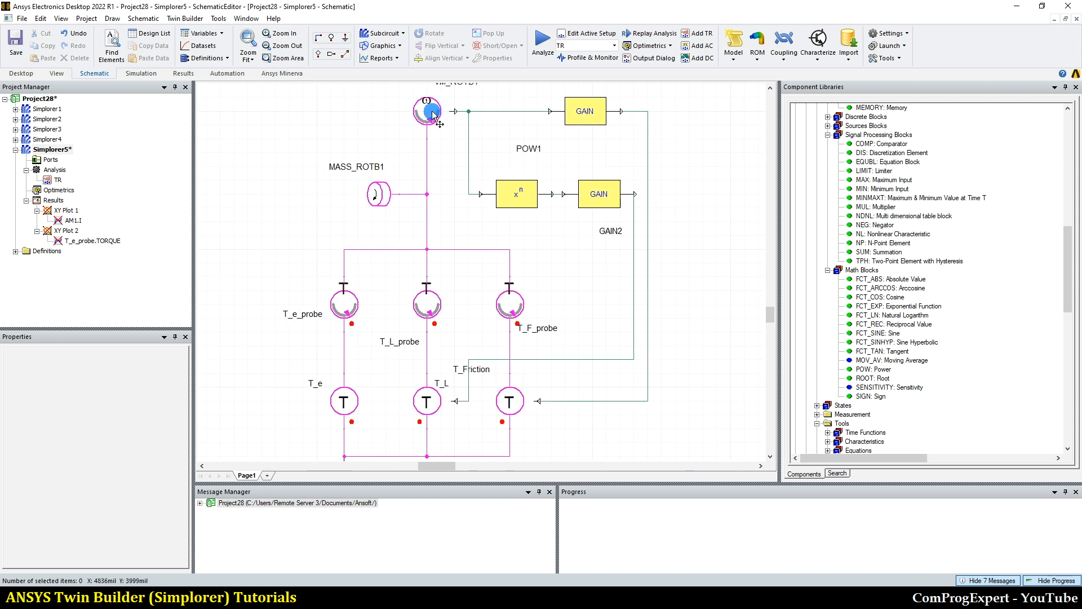
scroll(434, 115, "up", 1)
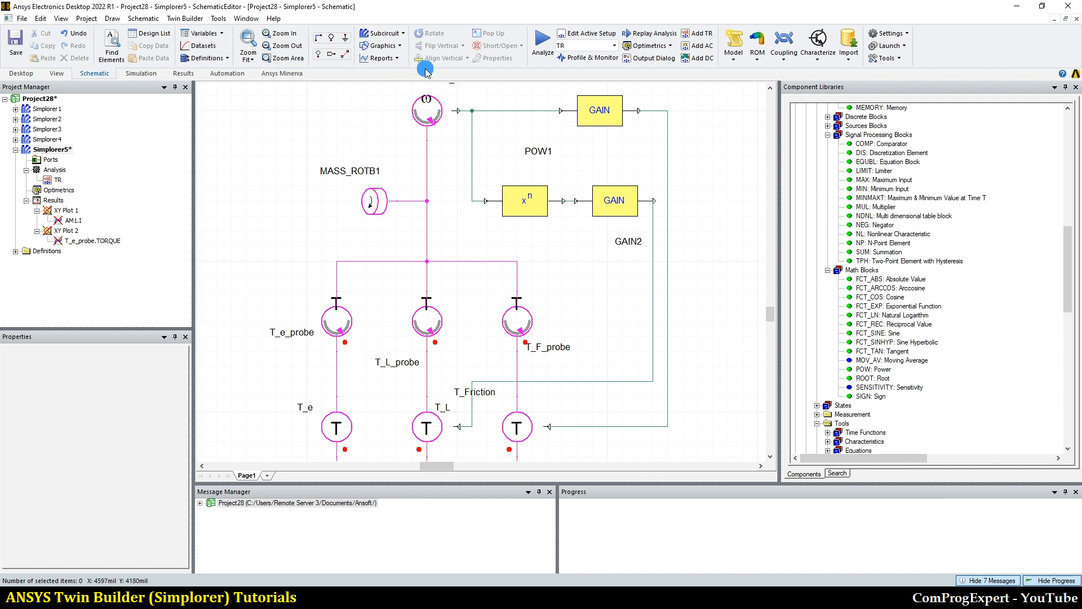
left_click(248, 40)
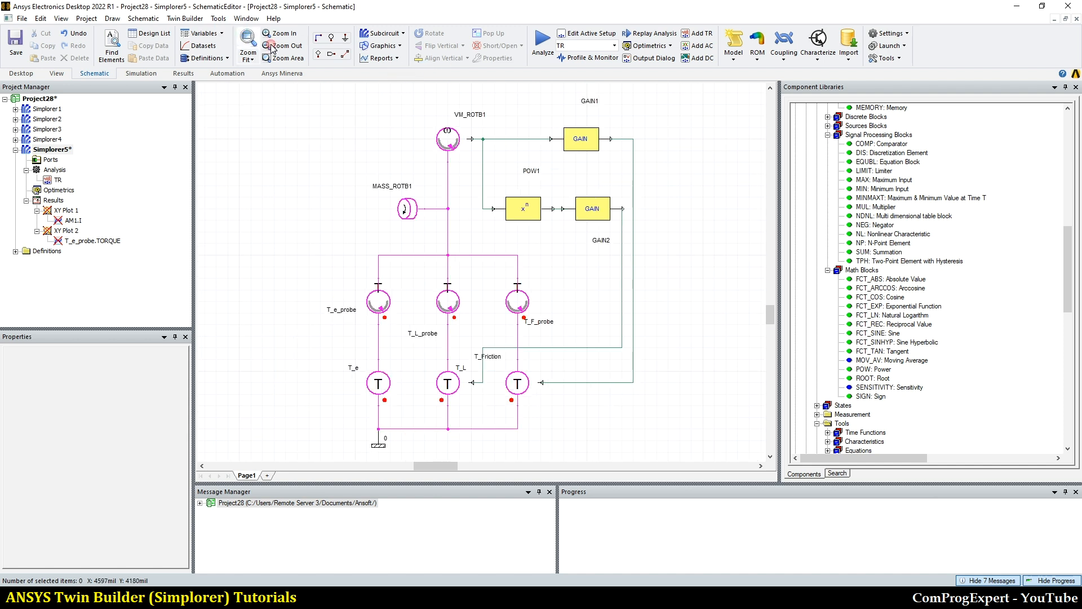
Set the end time of the TR transient analysis to 0.5 s and run the analysis
double_click(58, 180)
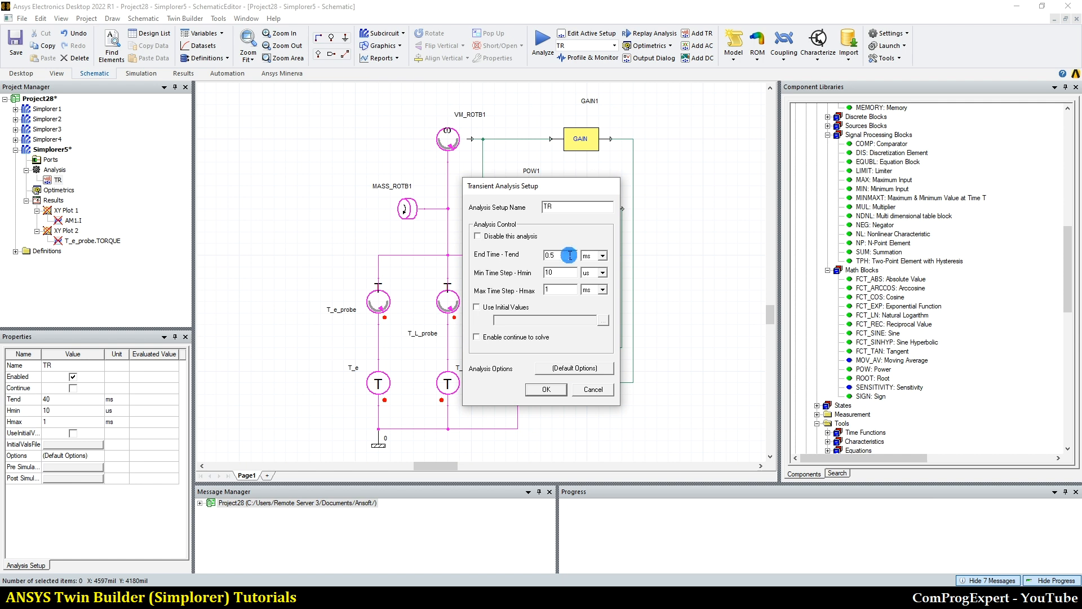
left_click(548, 387)
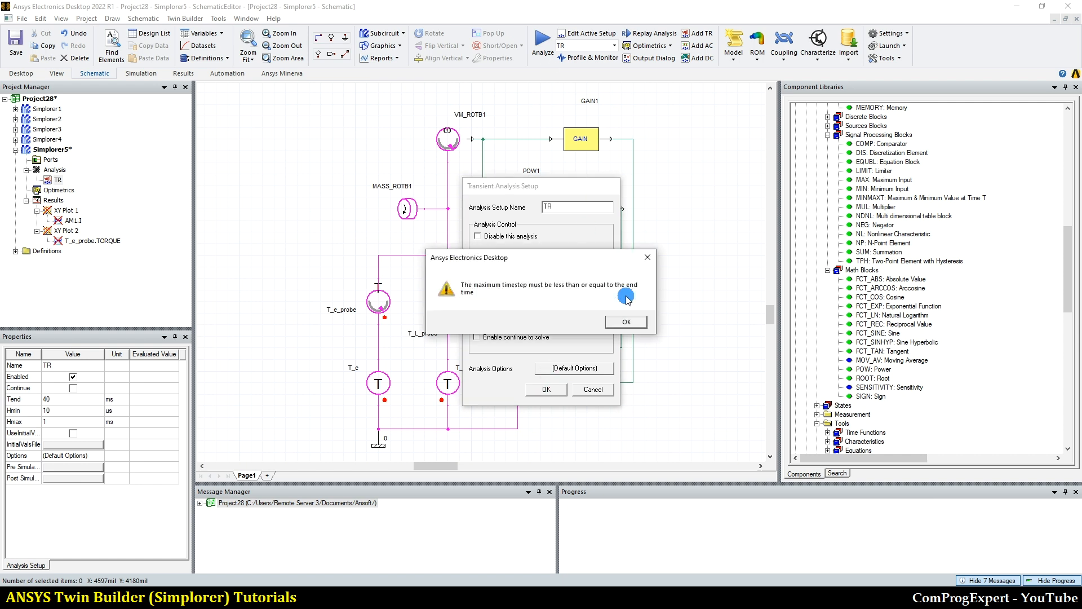
left_click(622, 318)
left_click(602, 255)
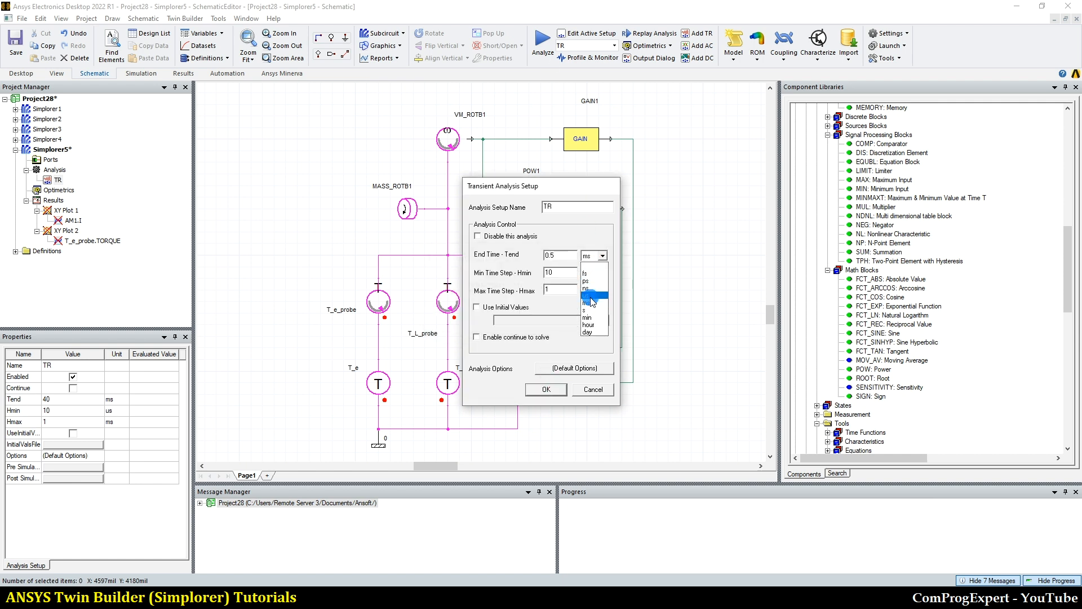
left_click(592, 313)
left_click(559, 386)
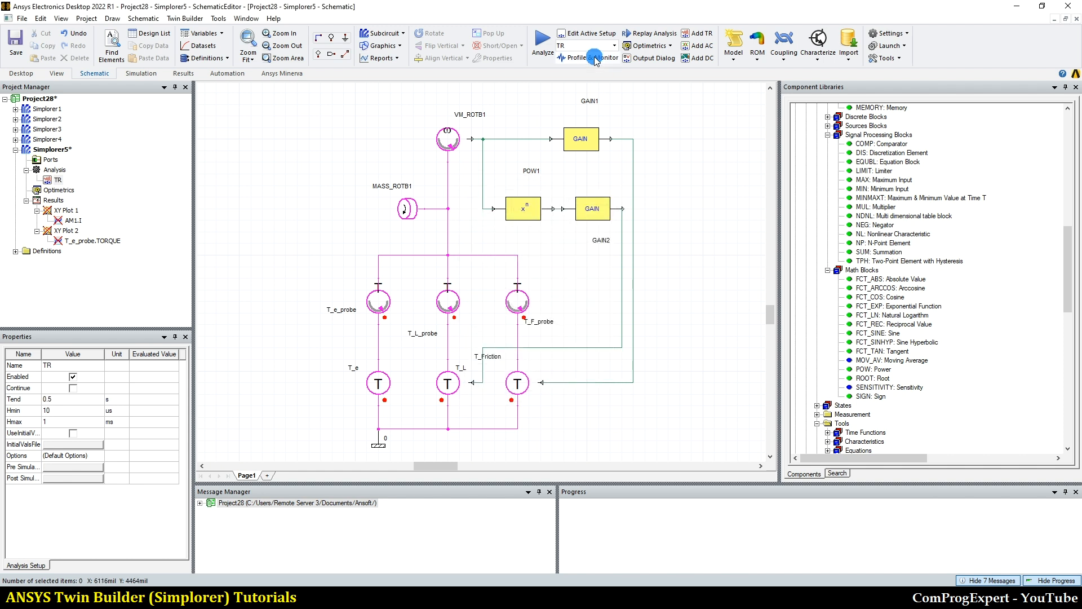
left_click(544, 38)
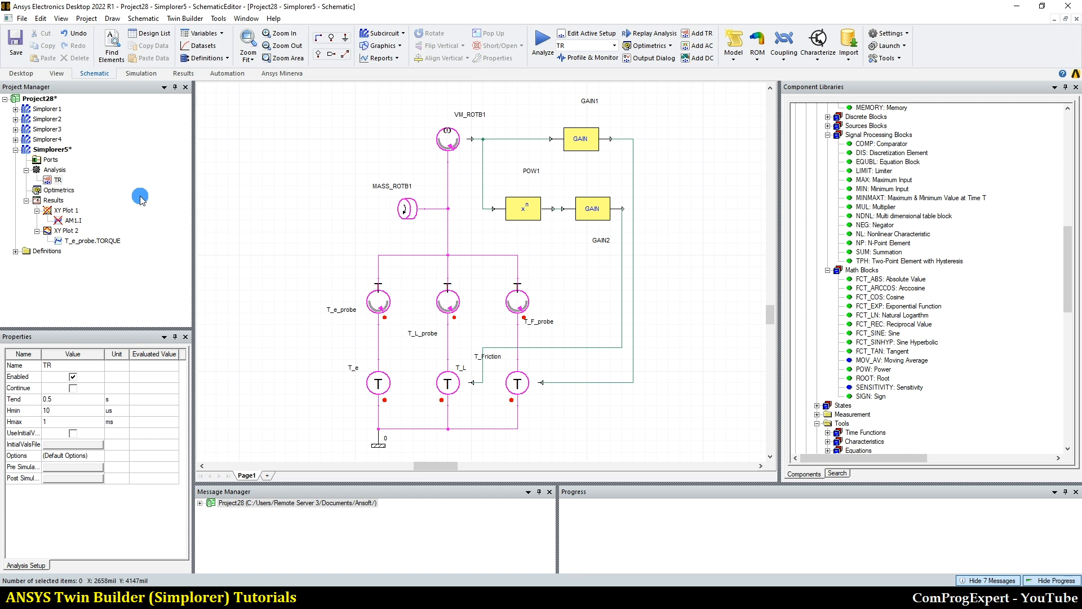
Delete all existing reports of Simplorer5 and create a rectangular plot of MASS_ROTB1.OMEGA over time
right_click(52, 208)
left_click(71, 251)
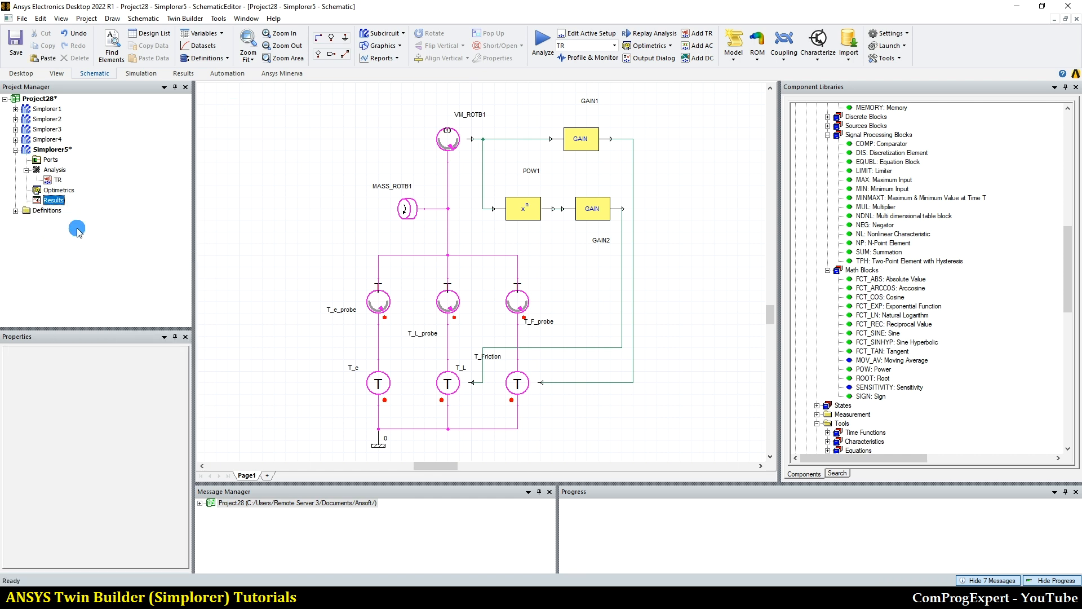
right_click(54, 200)
mouse_move(118, 224)
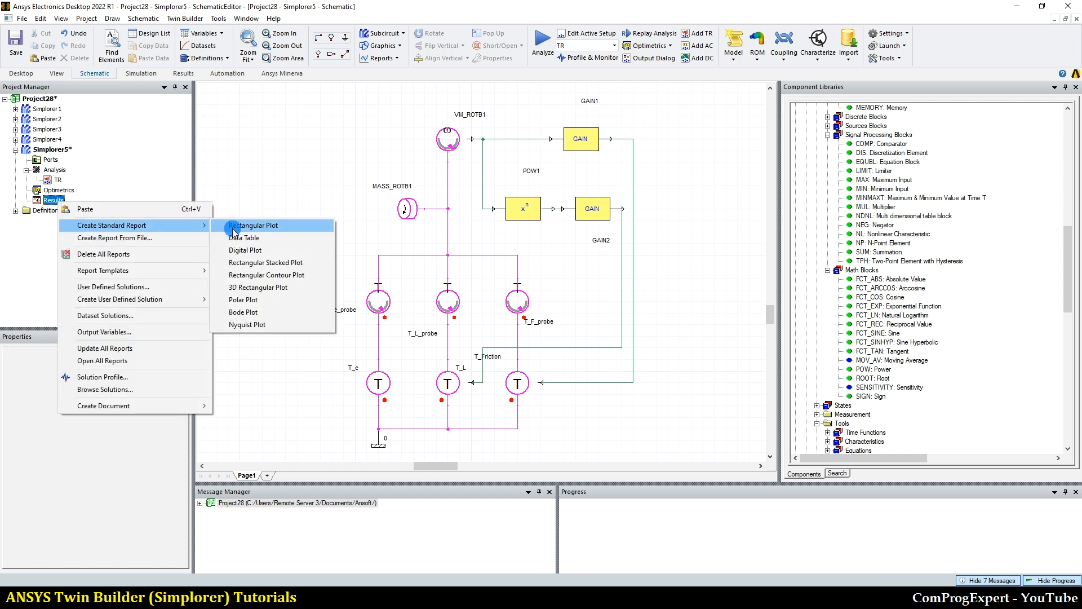
left_click(248, 226)
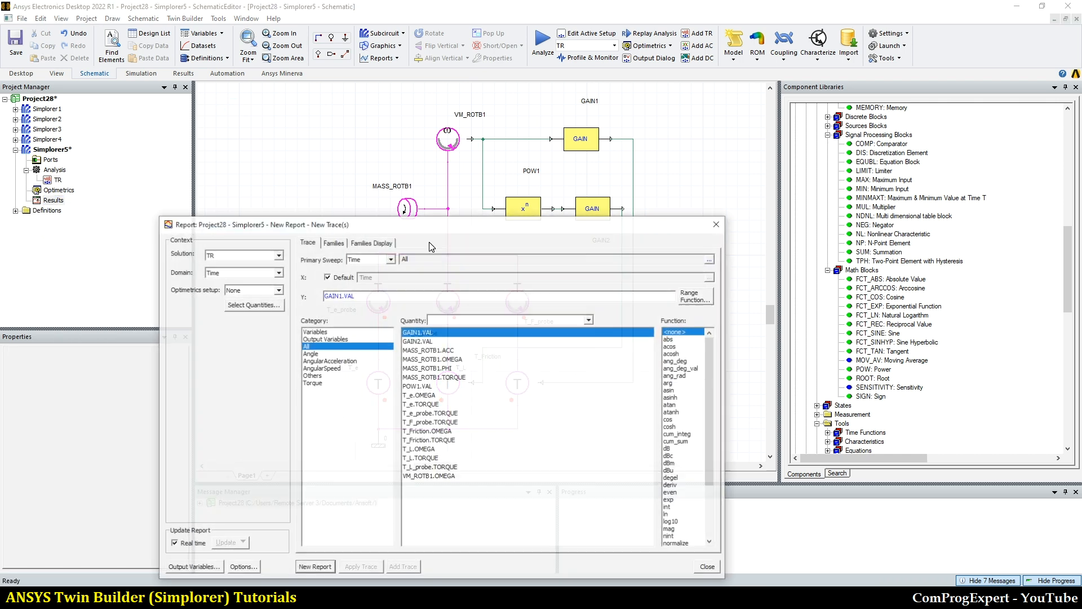
left_click(338, 368)
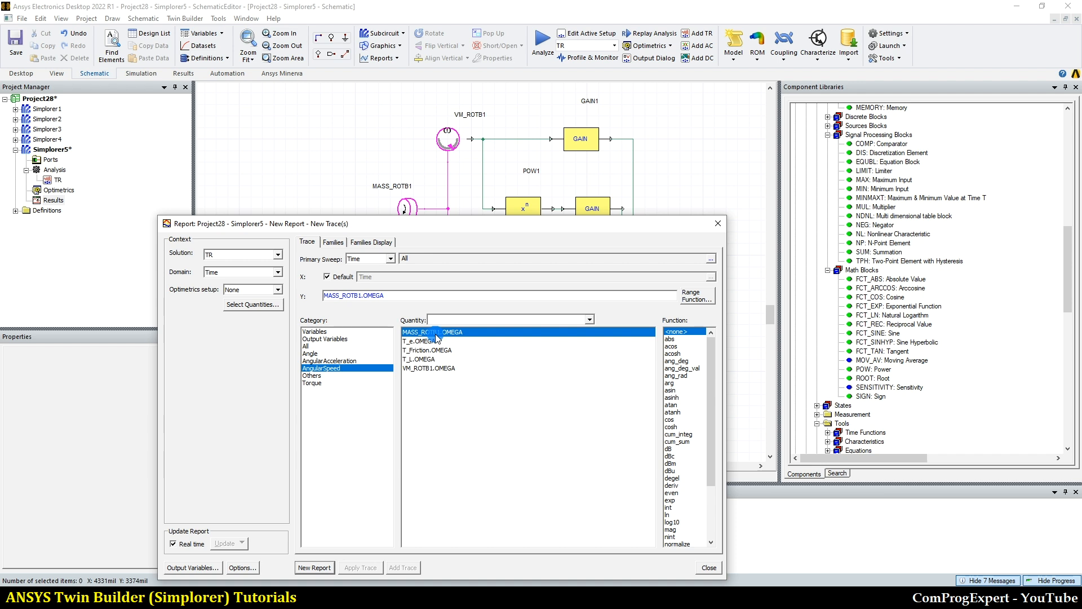
left_click(324, 568)
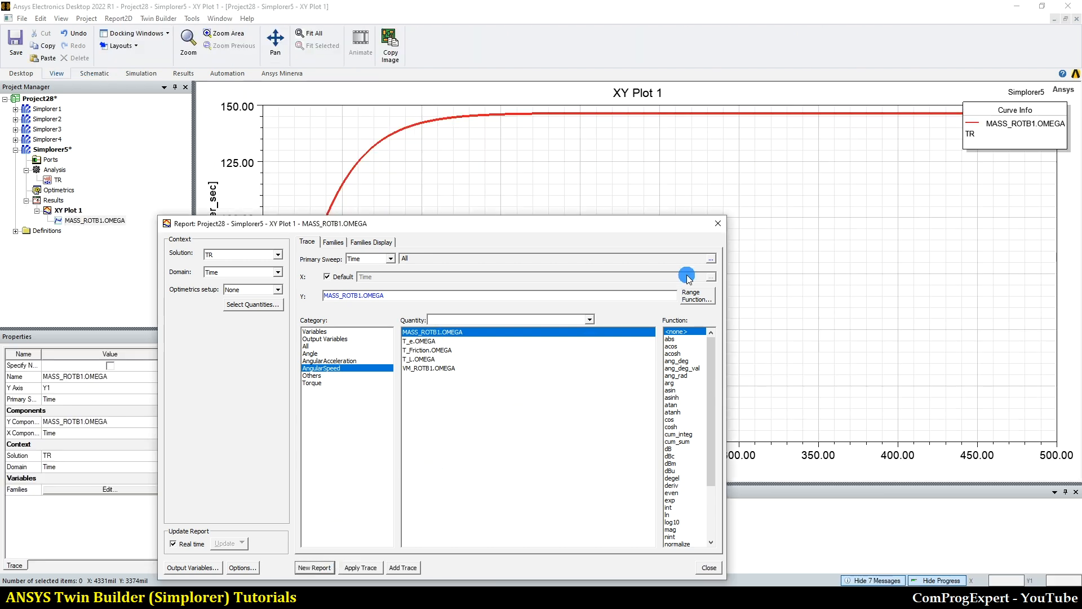
left_click(718, 224)
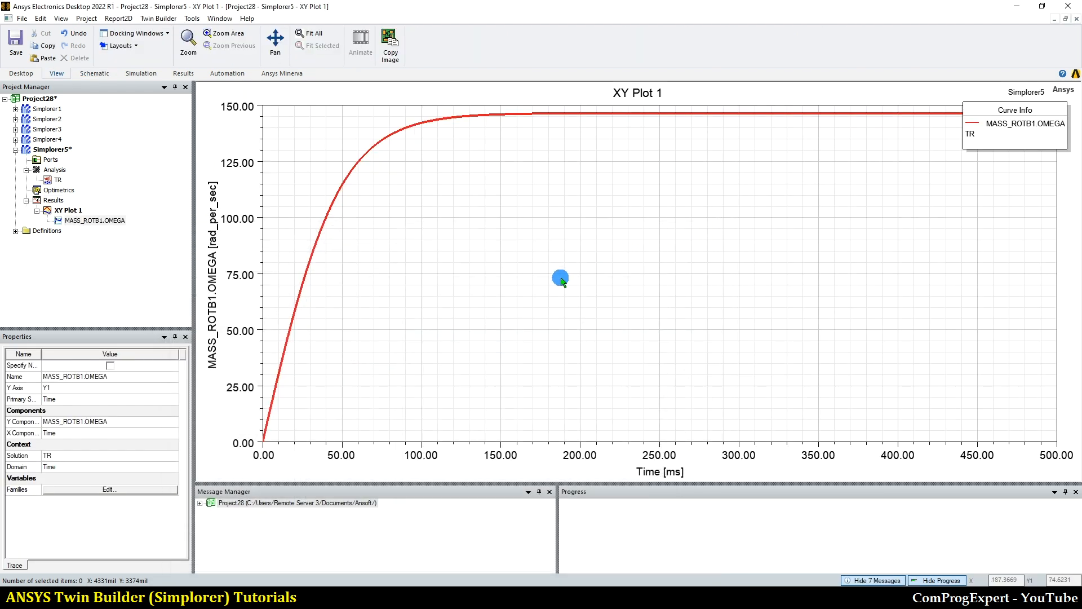
Enlarge the steady-state section of the MASS_ROTB1.OMEGA curve to read the final angular speed
scroll(554, 327, "down", 1)
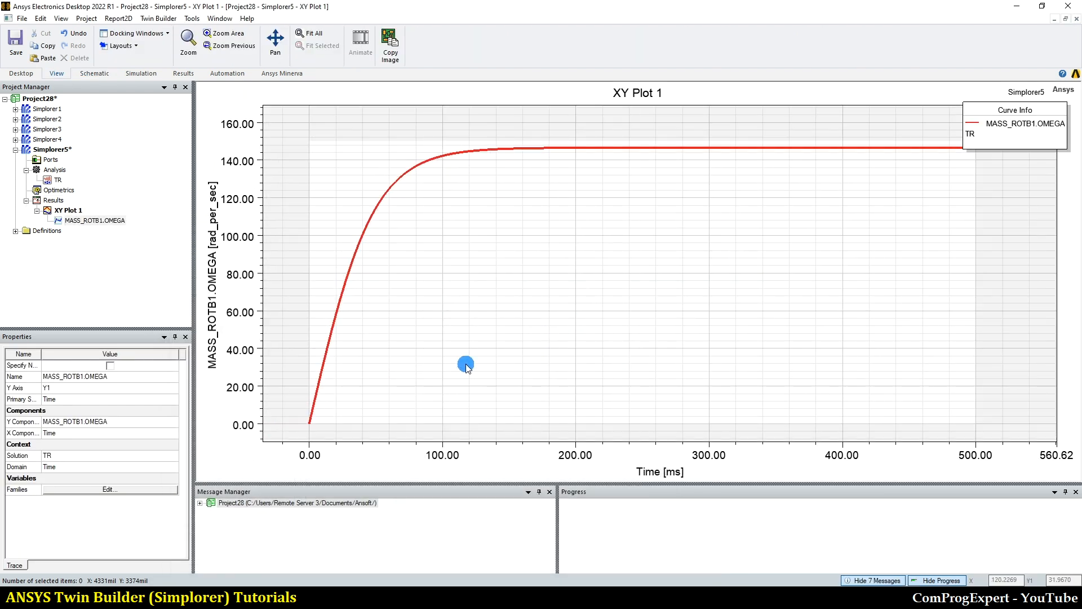
left_click(314, 35)
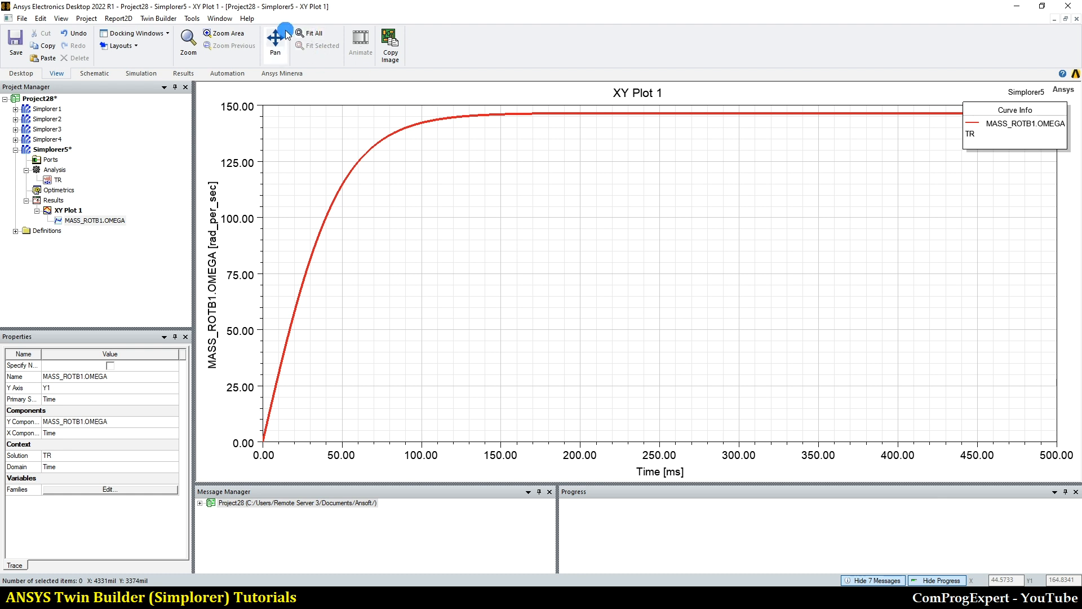
left_click(224, 33)
left_click_drag(715, 107, 716, 108)
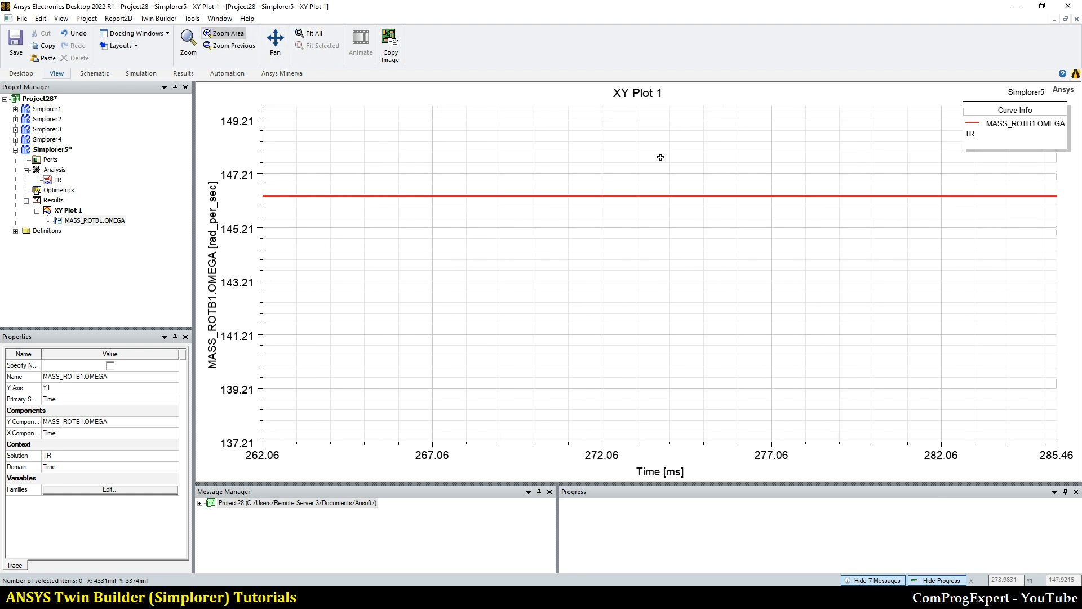
left_click_drag(410, 182, 491, 224)
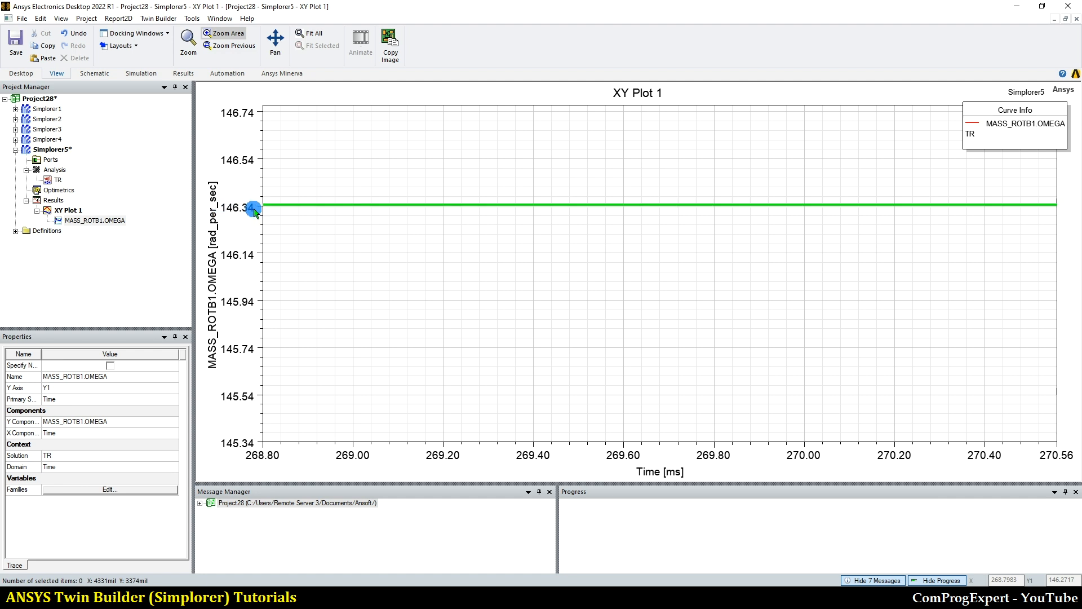
Switch to the Simulink model and open its angular speed scope for comparison with the Twin Builder curve
mouse_move(329, 583)
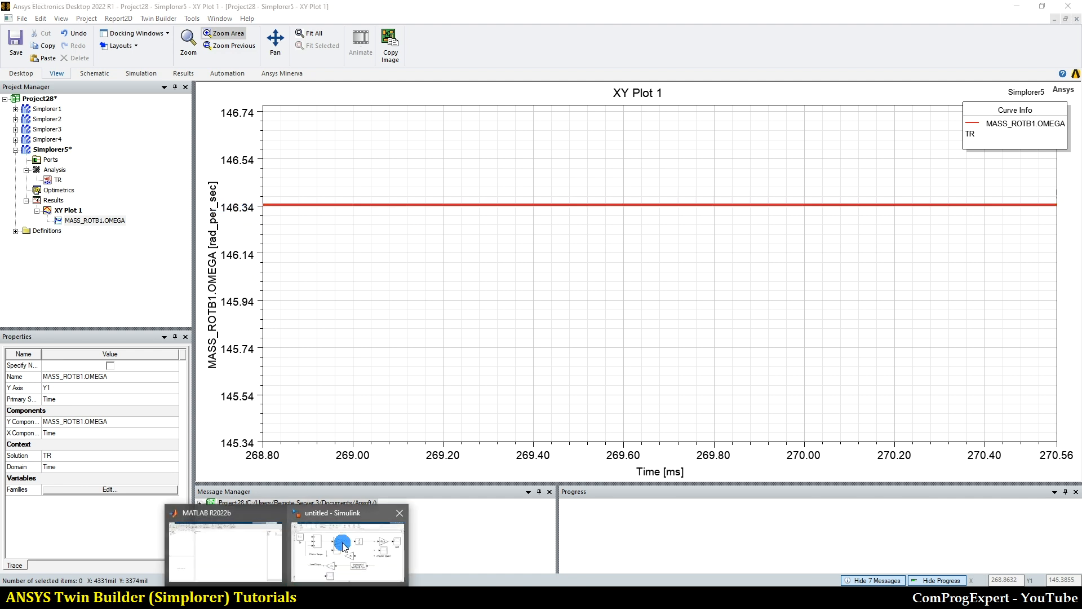
left_click(342, 543)
double_click(894, 290)
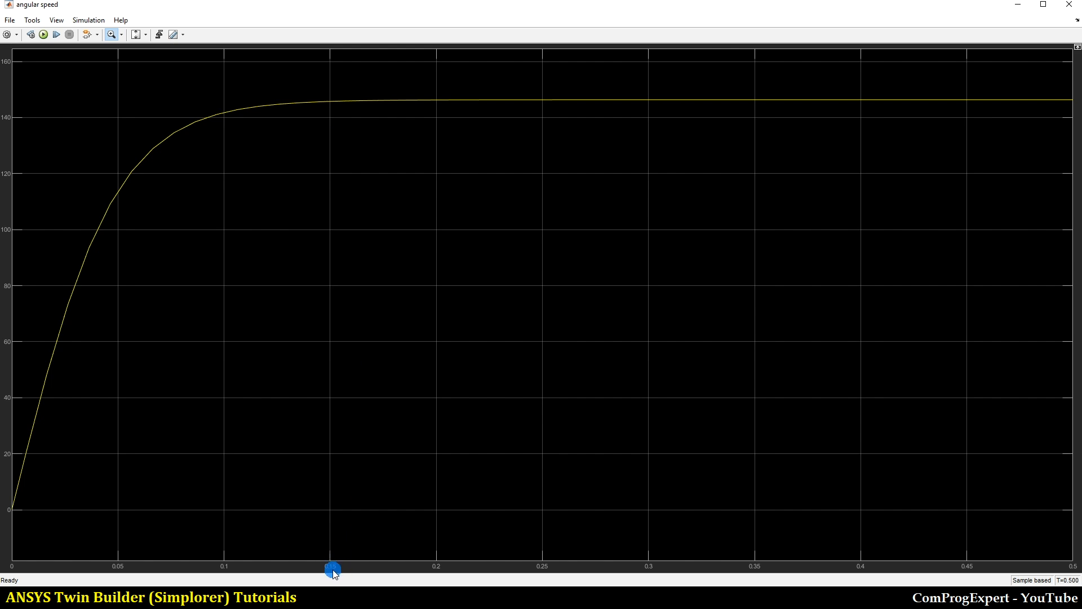
Switch back to Ansys Electronics Desktop, view the full speed curve and reopen the Simplorer5 schematic
left_click(323, 597)
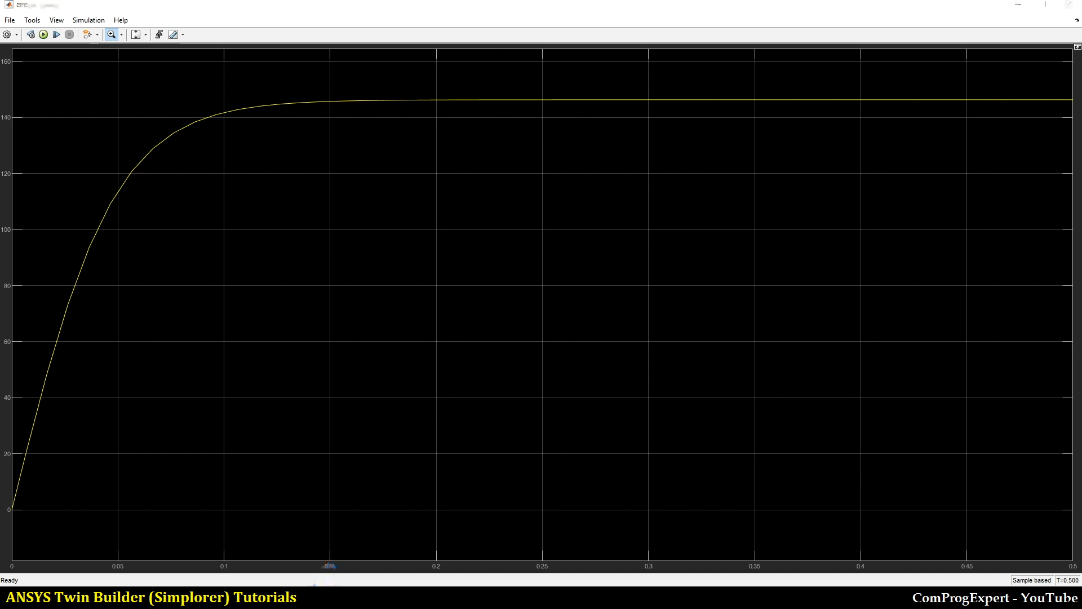
left_click(310, 33)
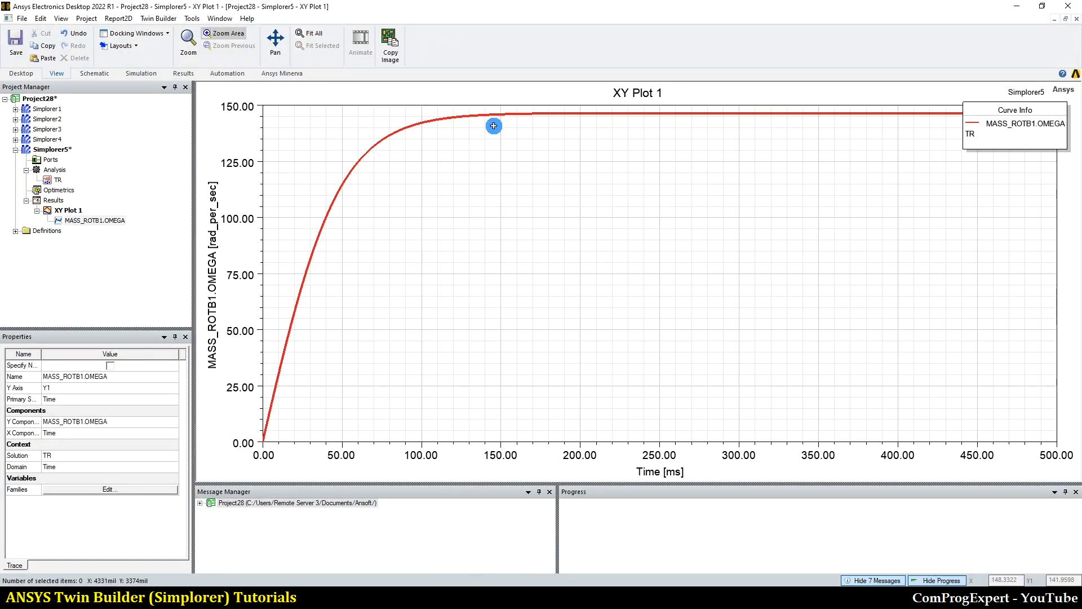
double_click(59, 151)
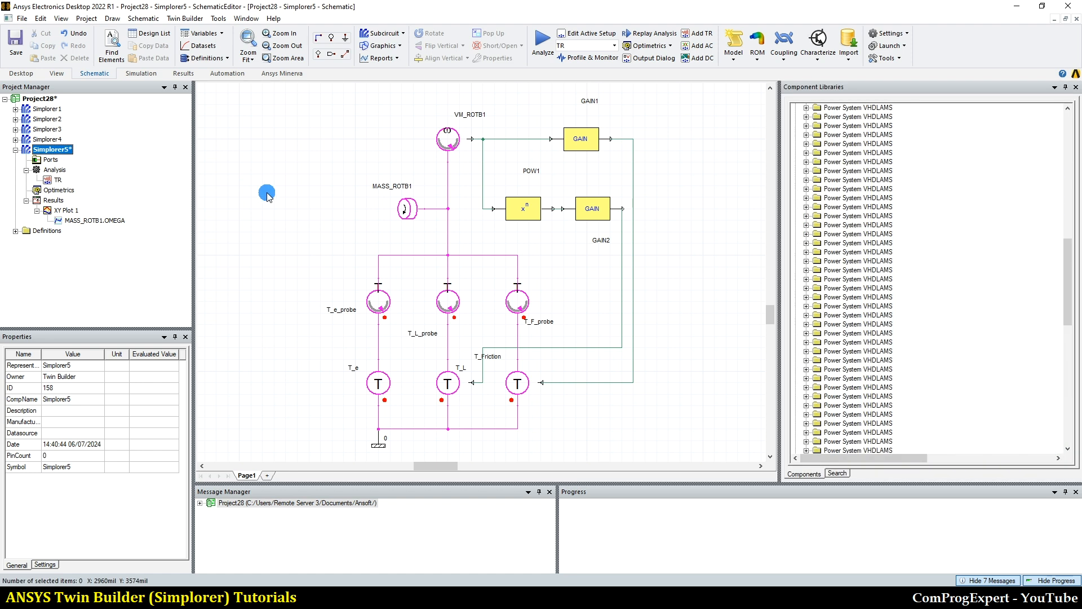
left_click(304, 214)
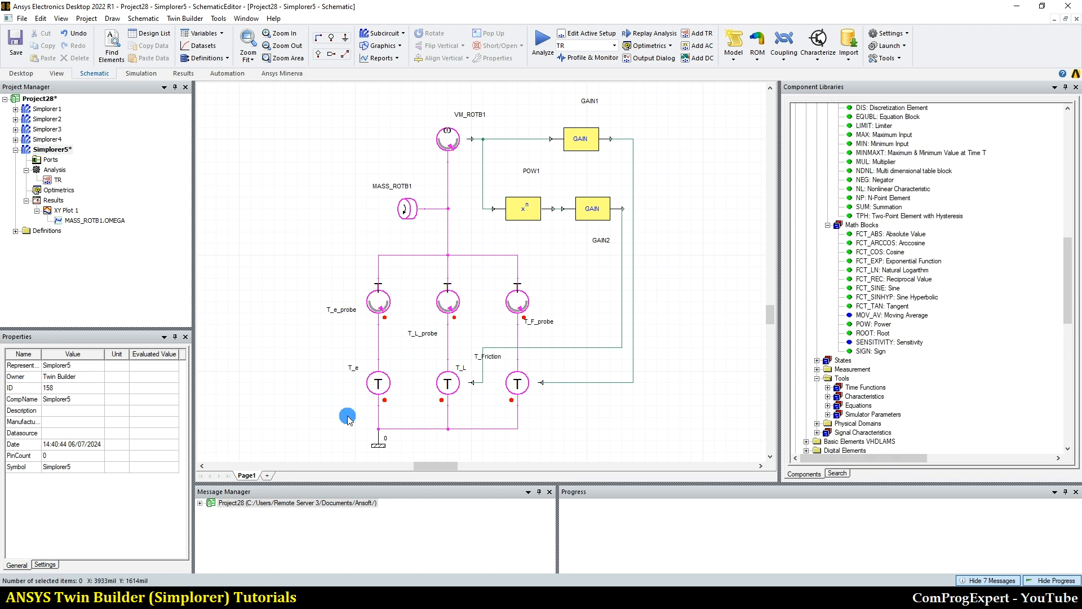
Switch to the Simulink model and examine its friction and load torque feedback paths as a whole
left_click(289, 585)
left_click(291, 556)
left_click(369, 468)
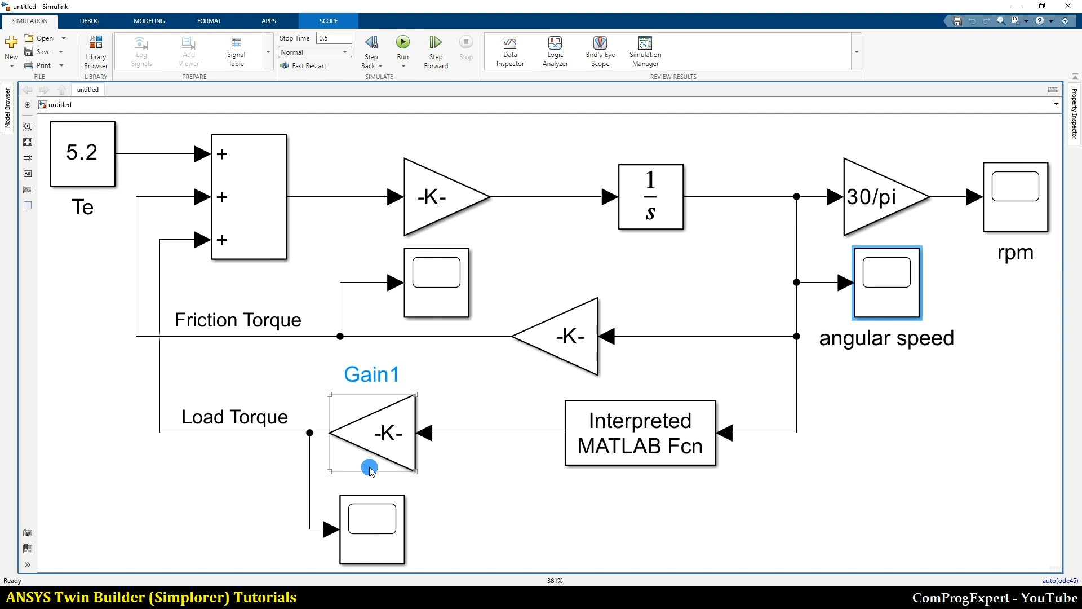
scroll(561, 490, "down", 3)
left_click(570, 524)
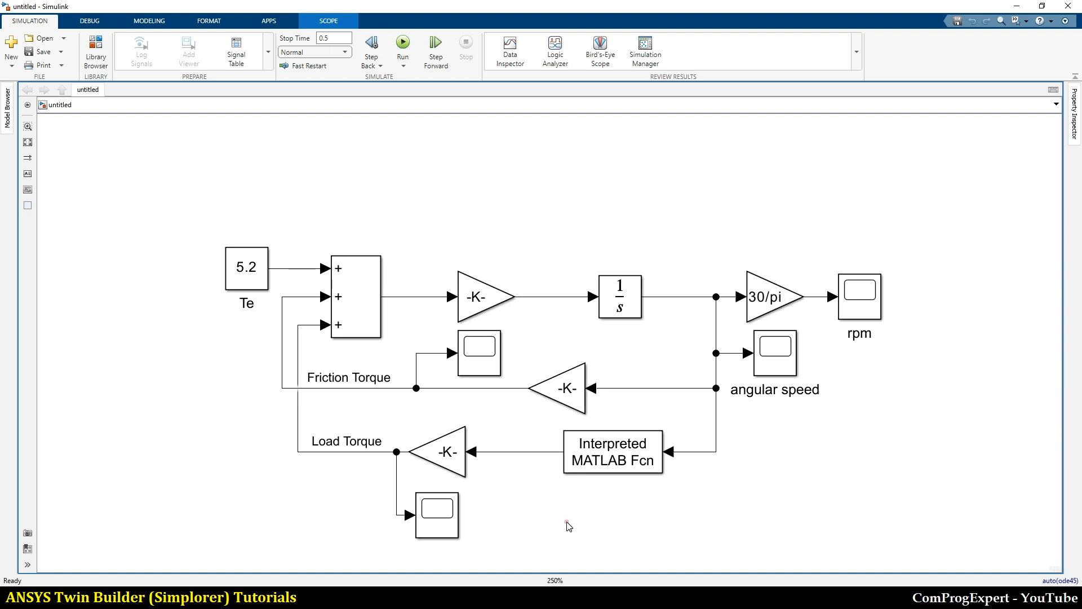
Switch from Simulink to Ansys Electronics Desktop and create a rectangular plot of T_F_probe.TORQUE over time for Simplorer5
left_click(27, 142)
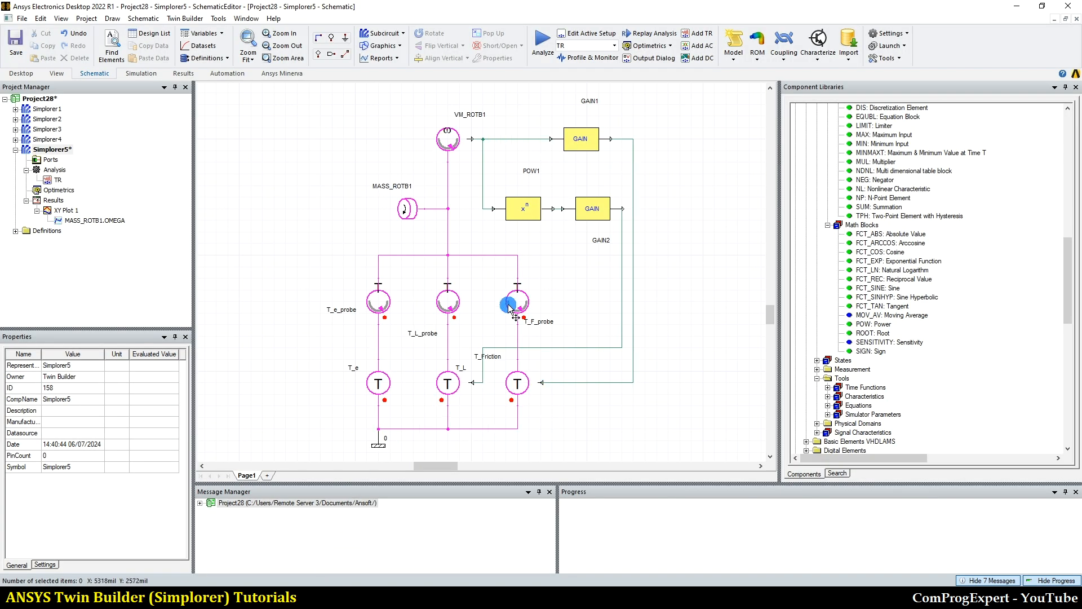
scroll(509, 306, "up", 1)
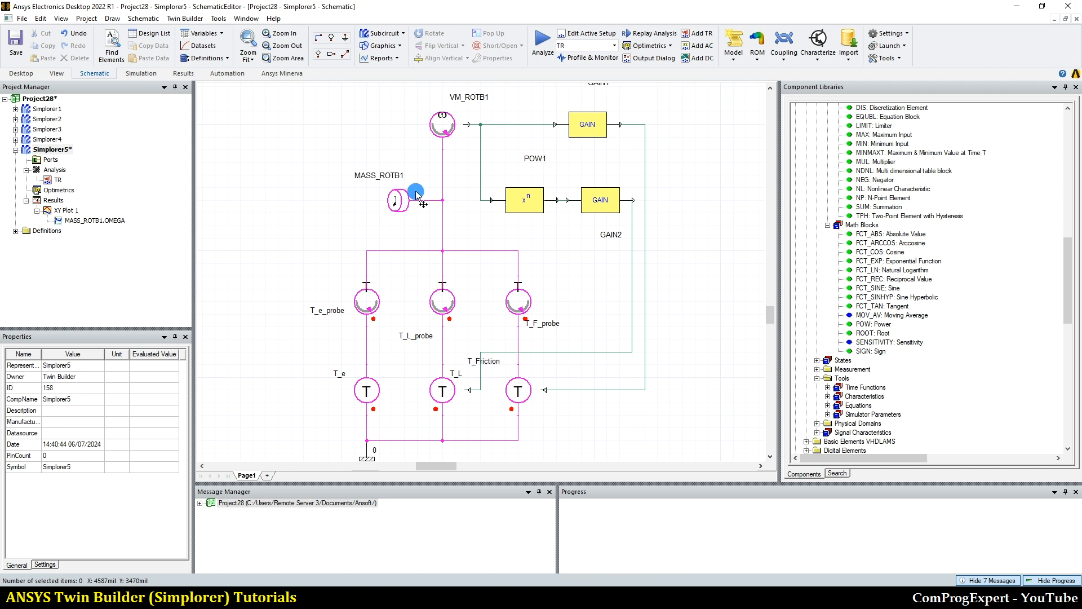
right_click(54, 200)
mouse_move(113, 224)
left_click(220, 224)
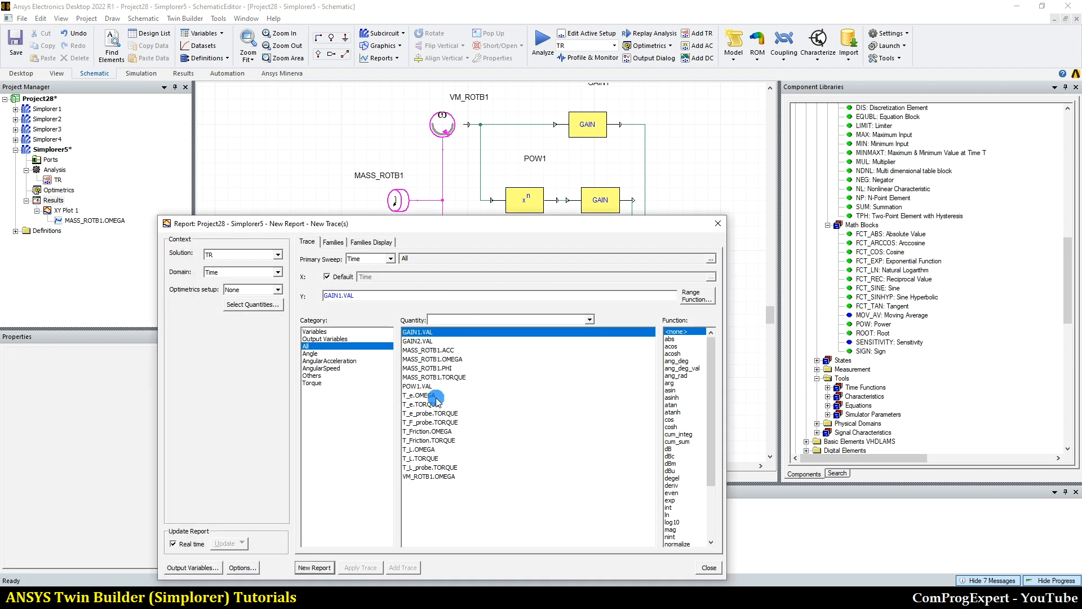
left_click(314, 383)
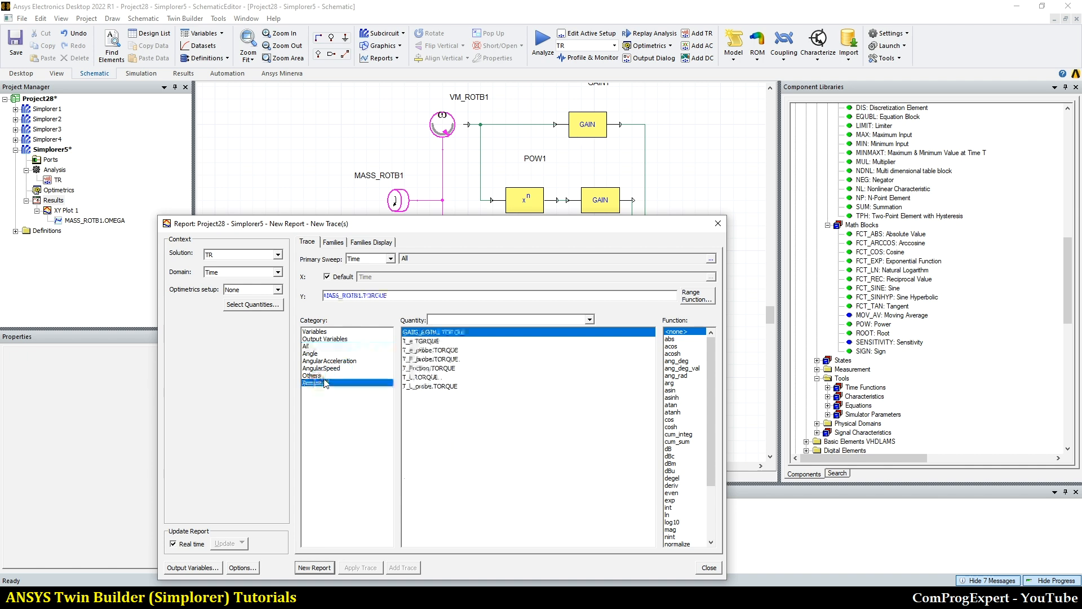
left_click(436, 361)
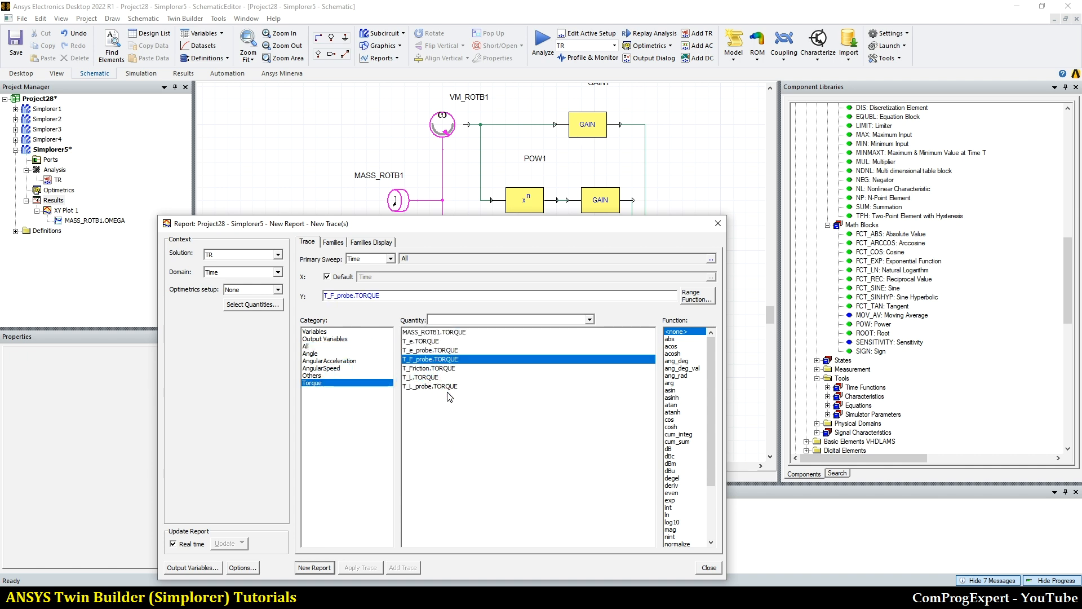
left_click(327, 567)
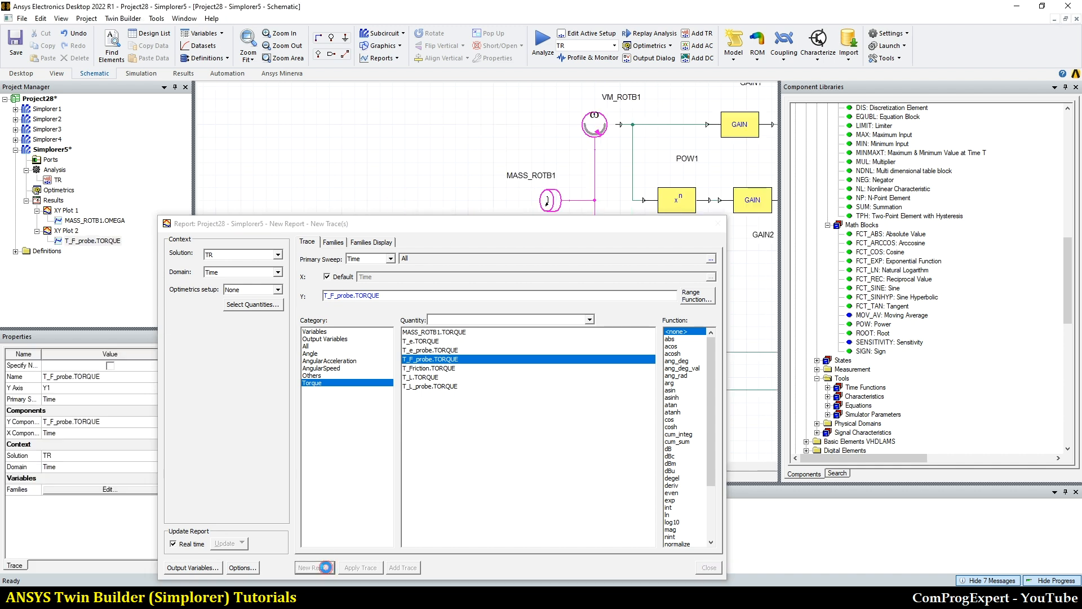
Create a separate rectangular plot of T_L_probe.TORQUE over time and close the report dialog
left_click(429, 386)
left_click(323, 567)
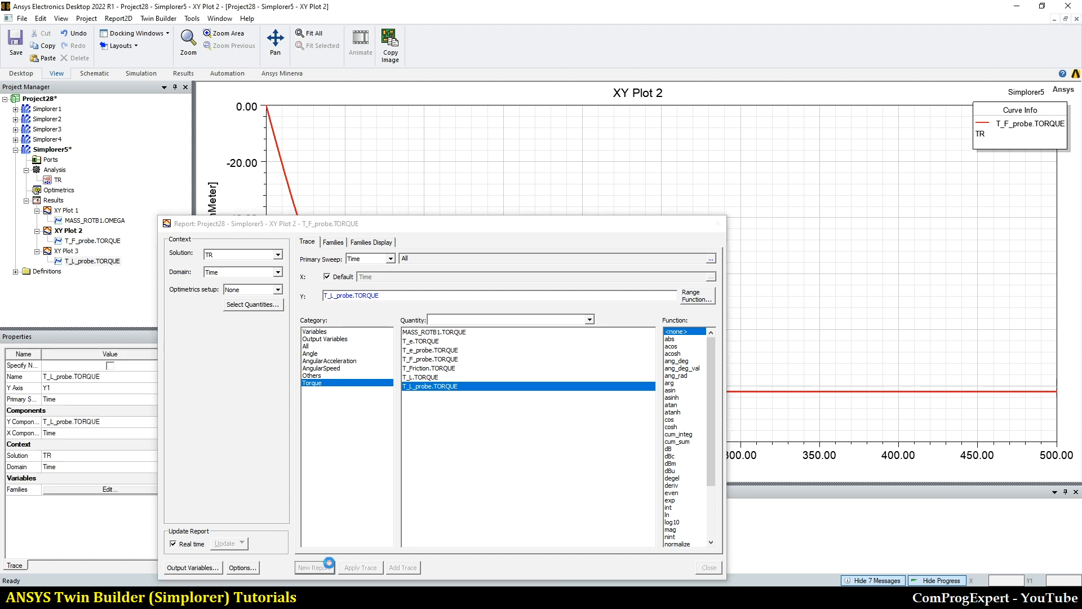
left_click(718, 223)
Enlarge the steady-state sections of the T_L_probe.TORQUE and T_F_probe.TORQUE curves to read the final load and friction torques
scroll(759, 411, "up", 12)
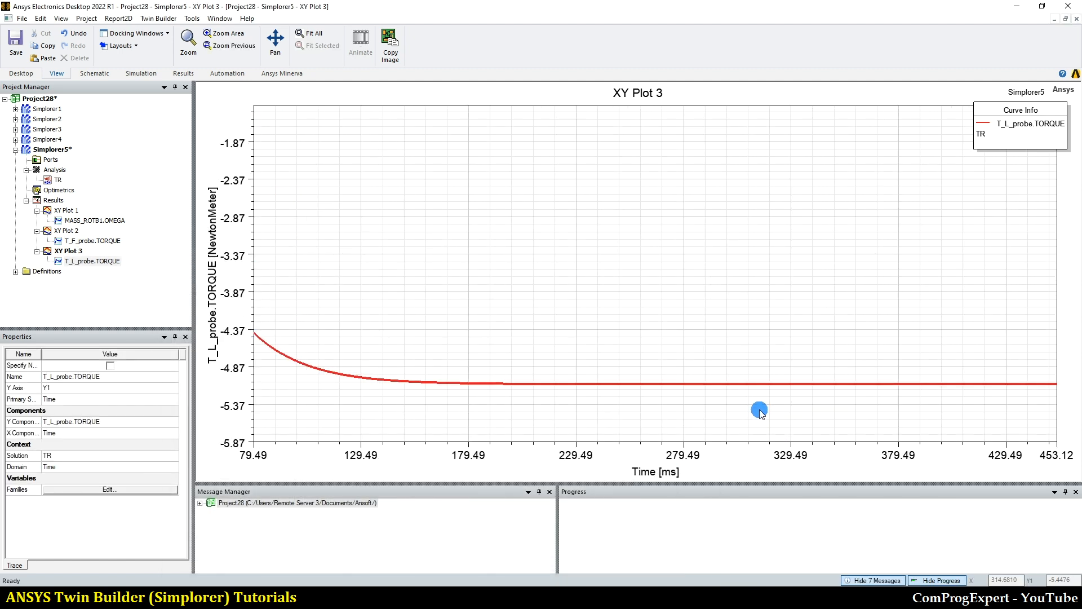
scroll(766, 401, "up", 3)
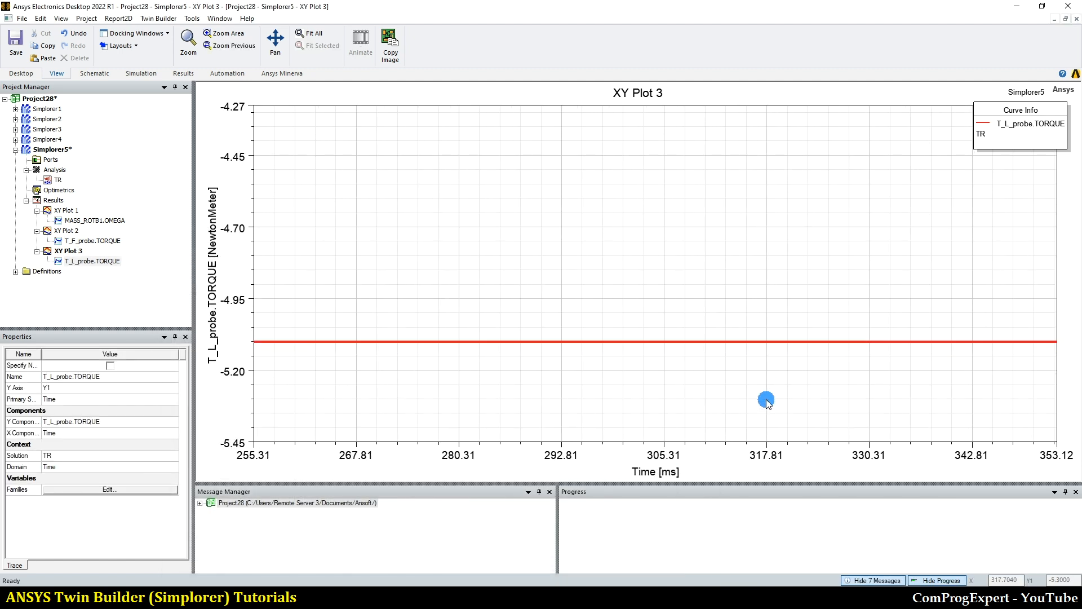
double_click(86, 231)
scroll(766, 396, "up", 6)
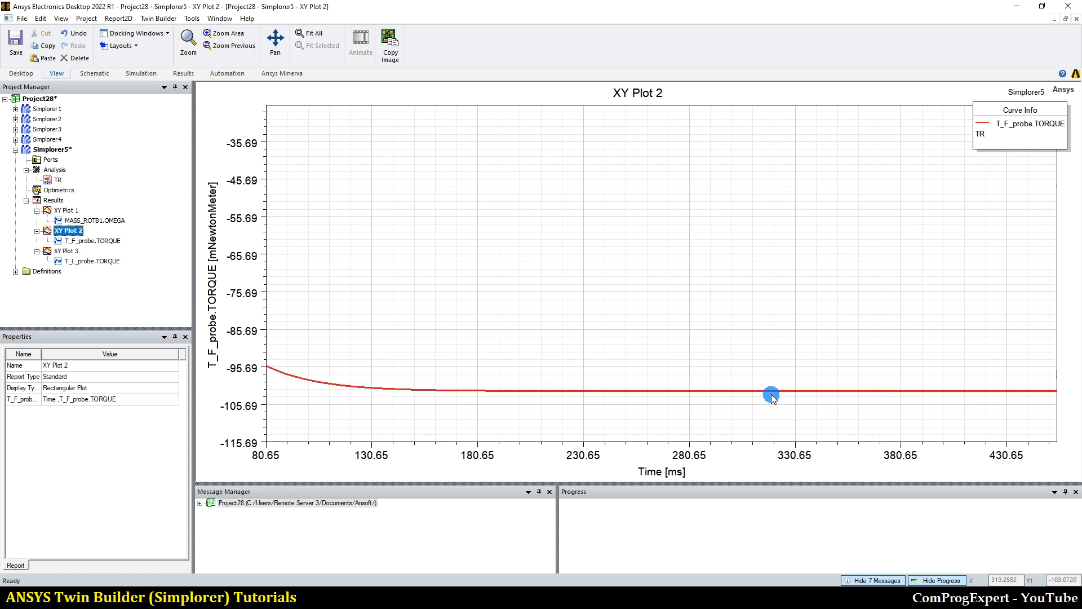
scroll(773, 396, "up", 3)
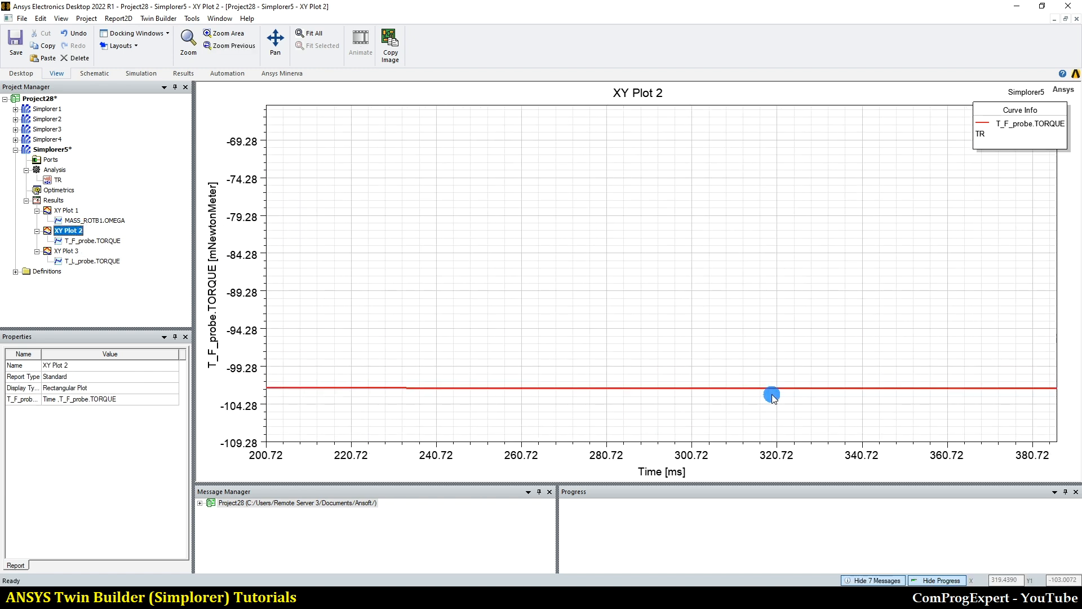
left_click(318, 34)
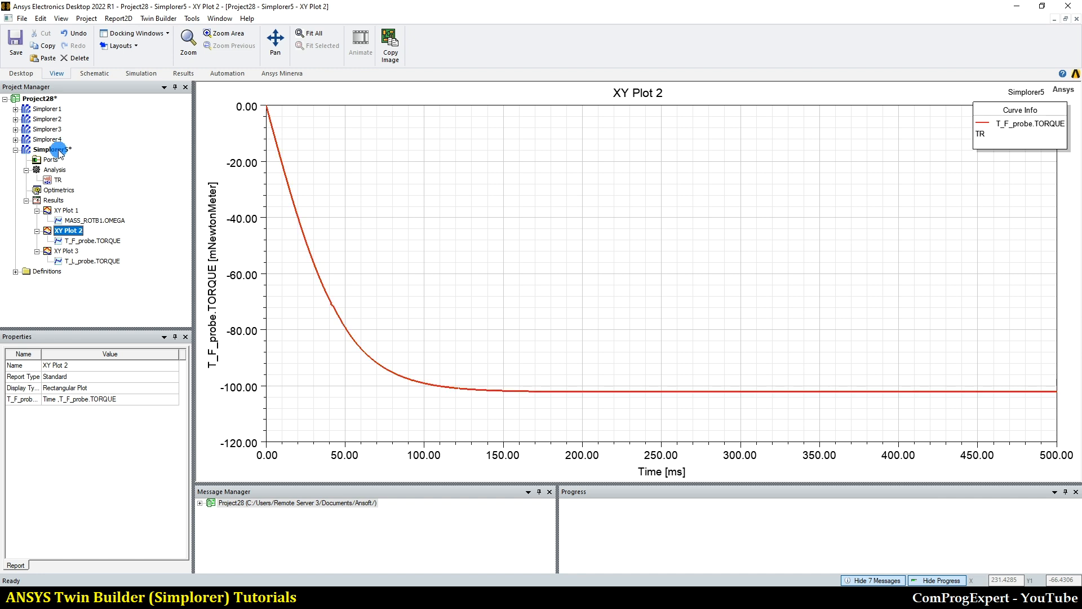
Reopen the Simplorer5 schematic and reposition the GAIN1, POW1, GAIN2, T_L_probe and T_F_probe labels neatly beside their components
double_click(54, 150)
left_click(299, 273)
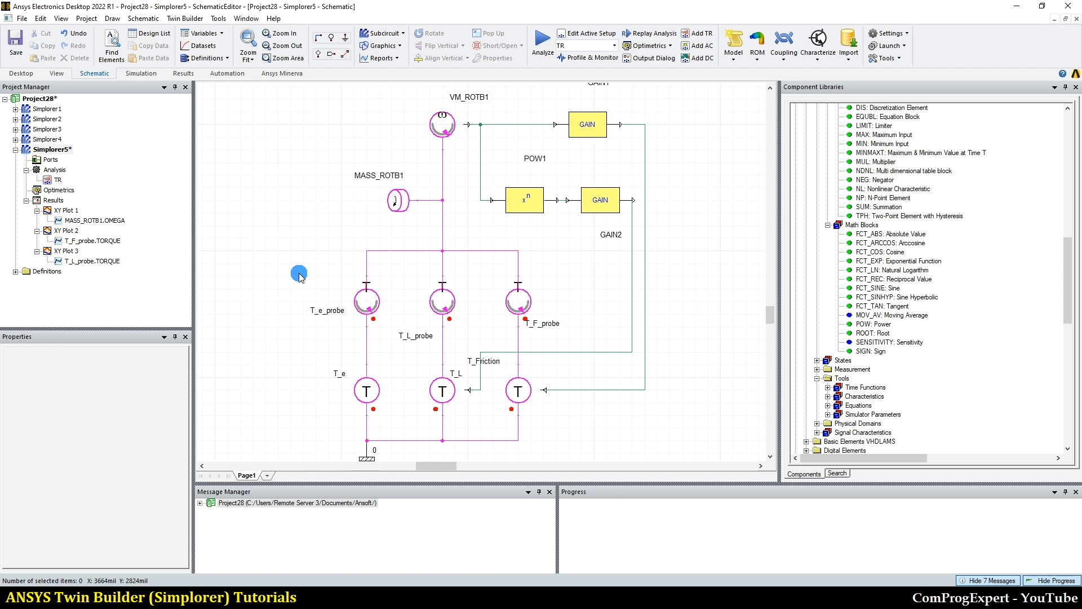
scroll(565, 222, "down", 3)
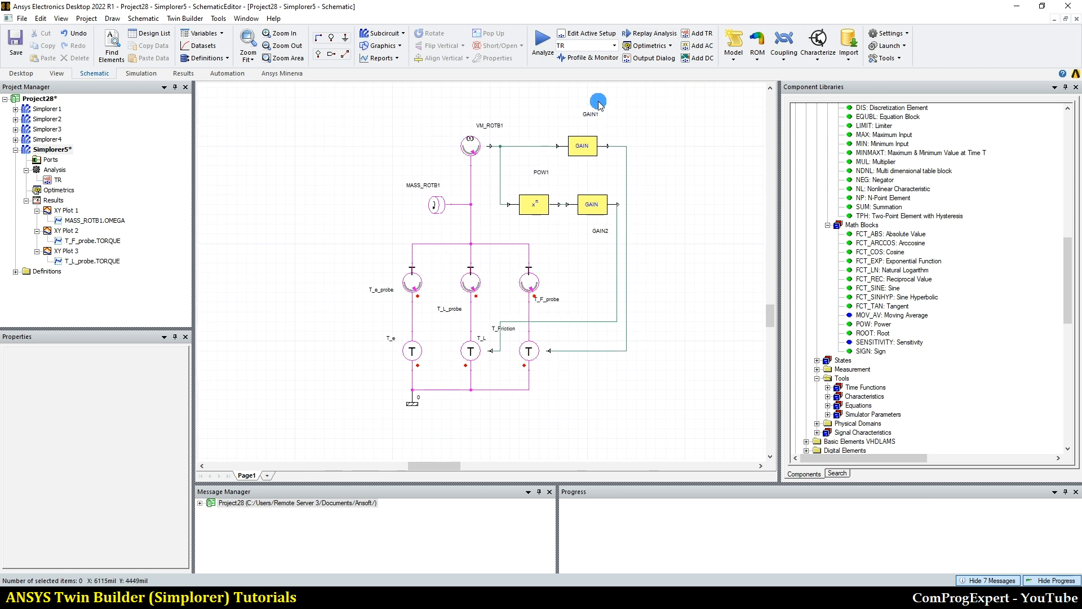
scroll(600, 105, "up", 3)
left_click_drag(588, 117, 591, 122)
left_click_drag(584, 175, 516, 208)
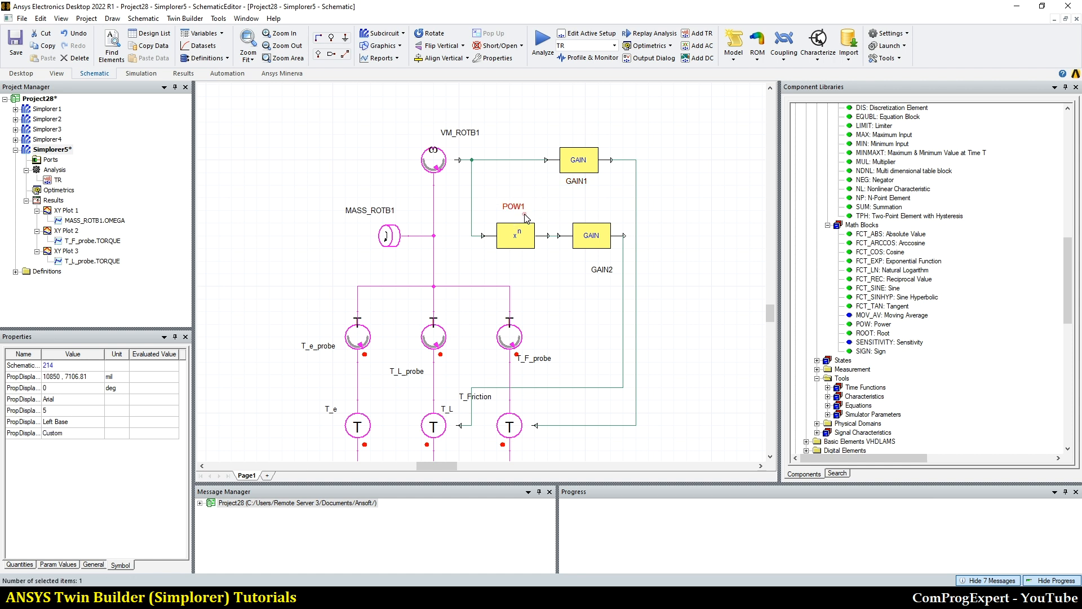
left_click_drag(590, 273, 587, 261)
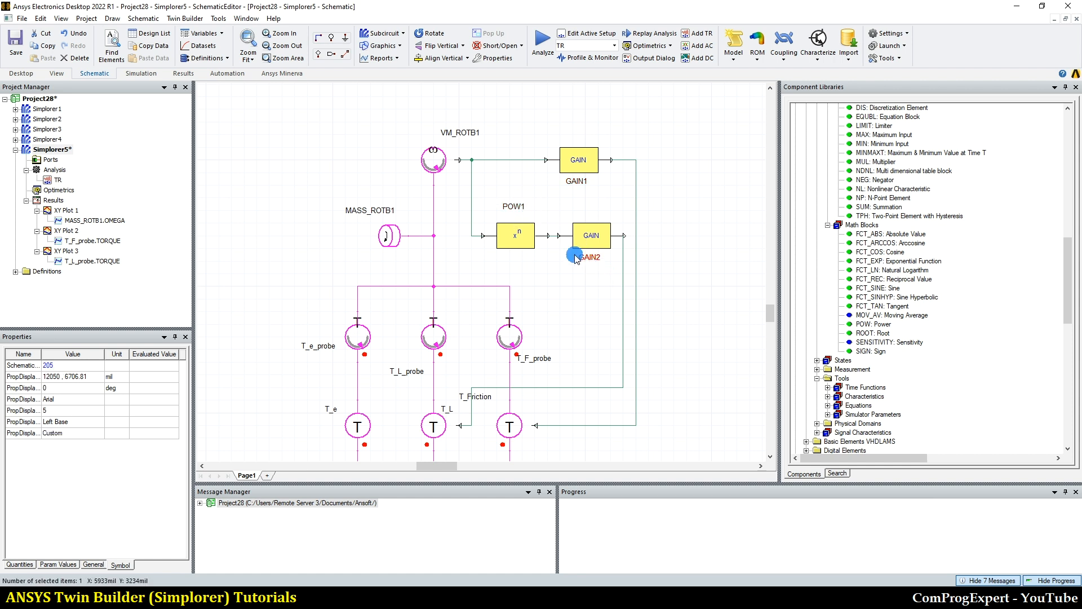
left_click(245, 37)
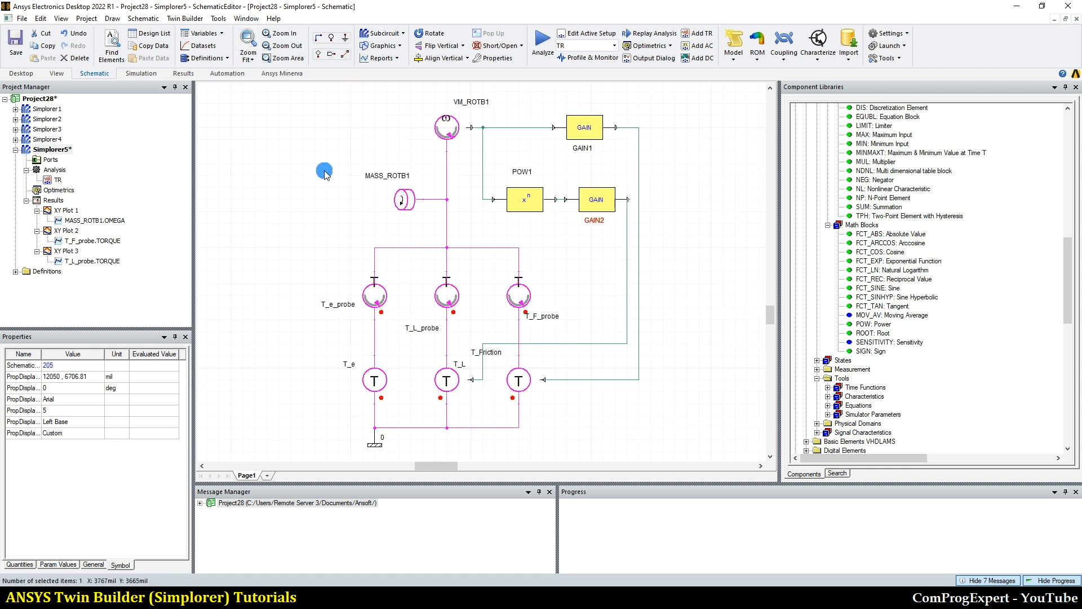
left_click_drag(548, 317, 562, 317)
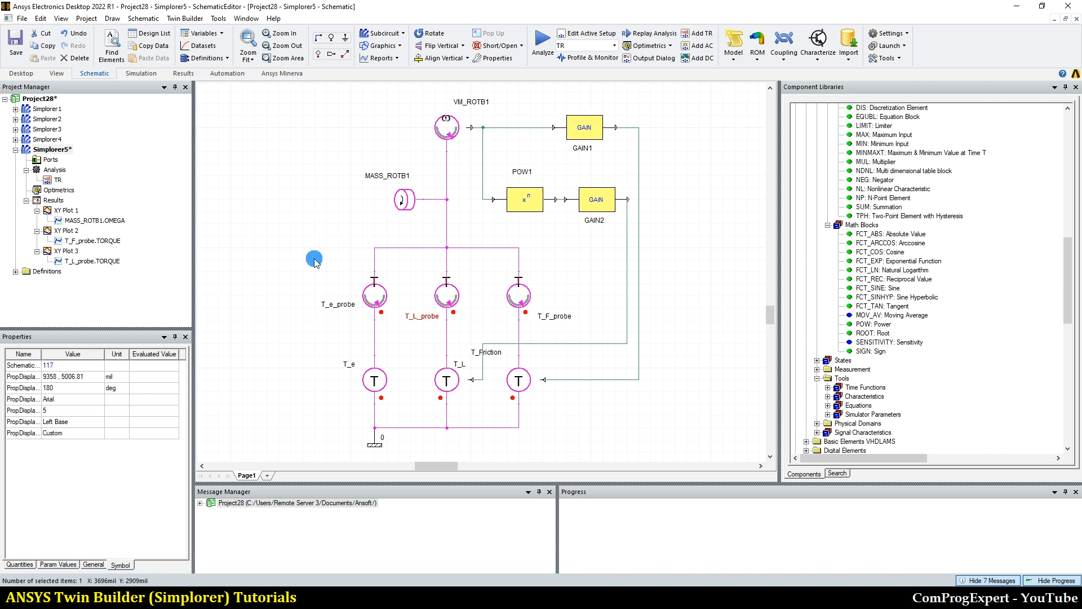
left_click(417, 356)
Examine the red reference dots of the three torque sources and their probes, and their connection to MASS_ROTB1
scroll(415, 320, "up", 1)
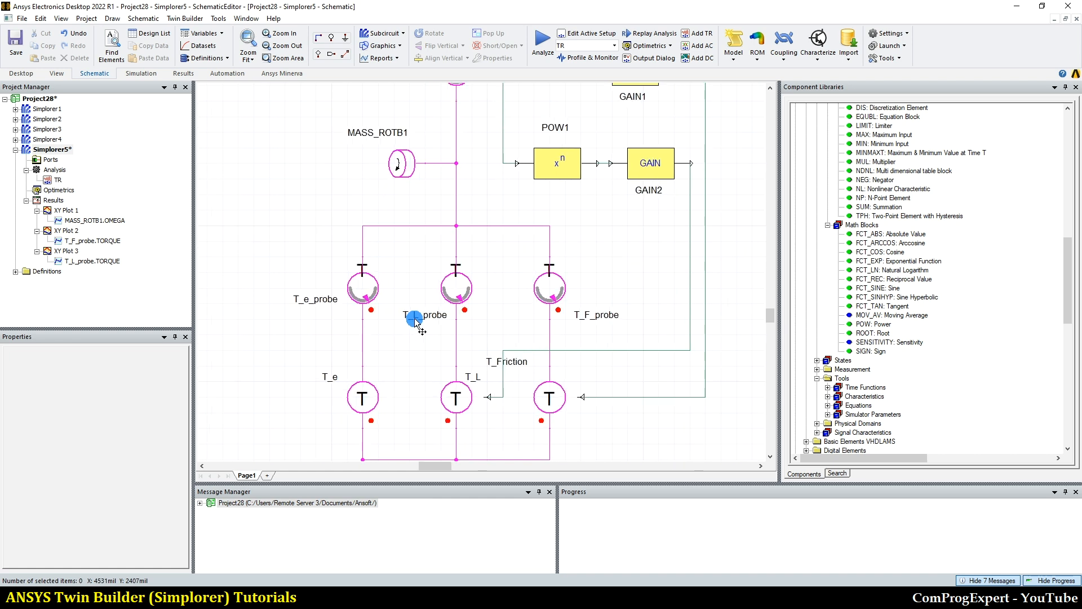
scroll(416, 320, "up", 4)
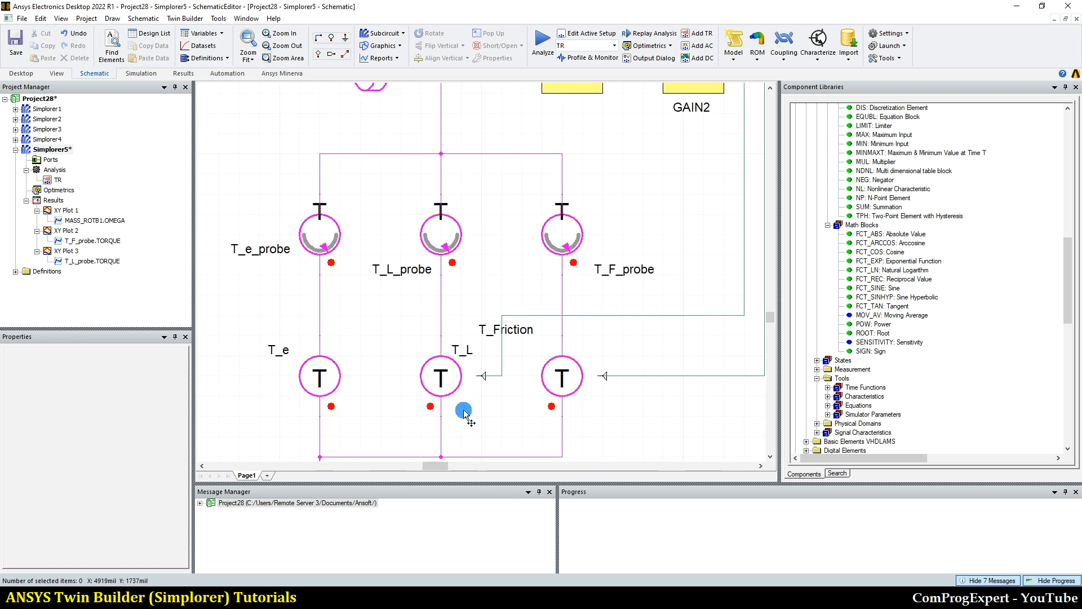
scroll(360, 355, "down", 2)
scroll(367, 406, "up", 4)
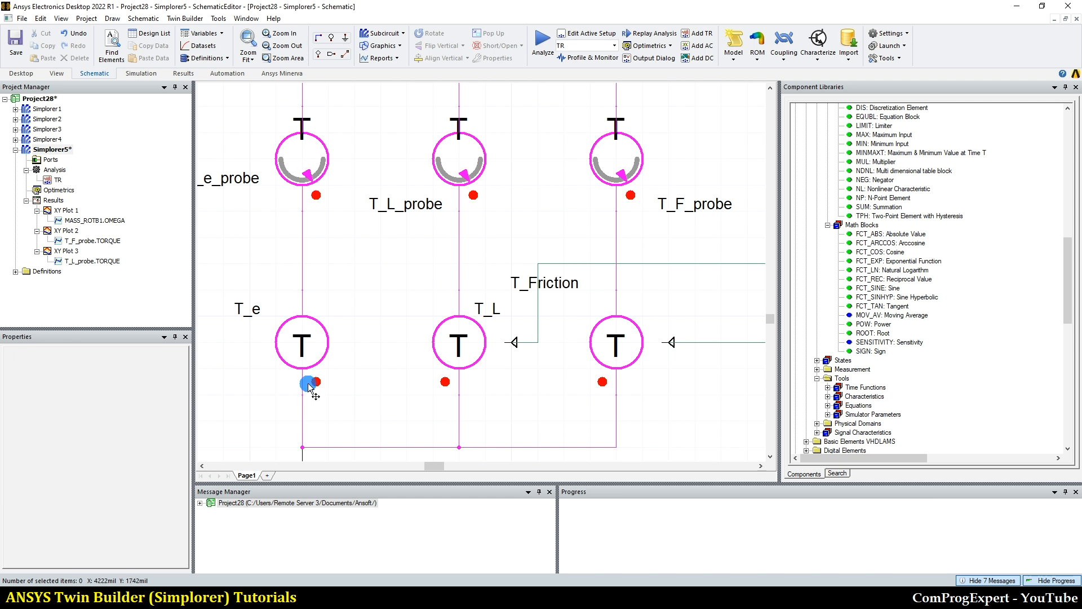
scroll(307, 386, "down", 2)
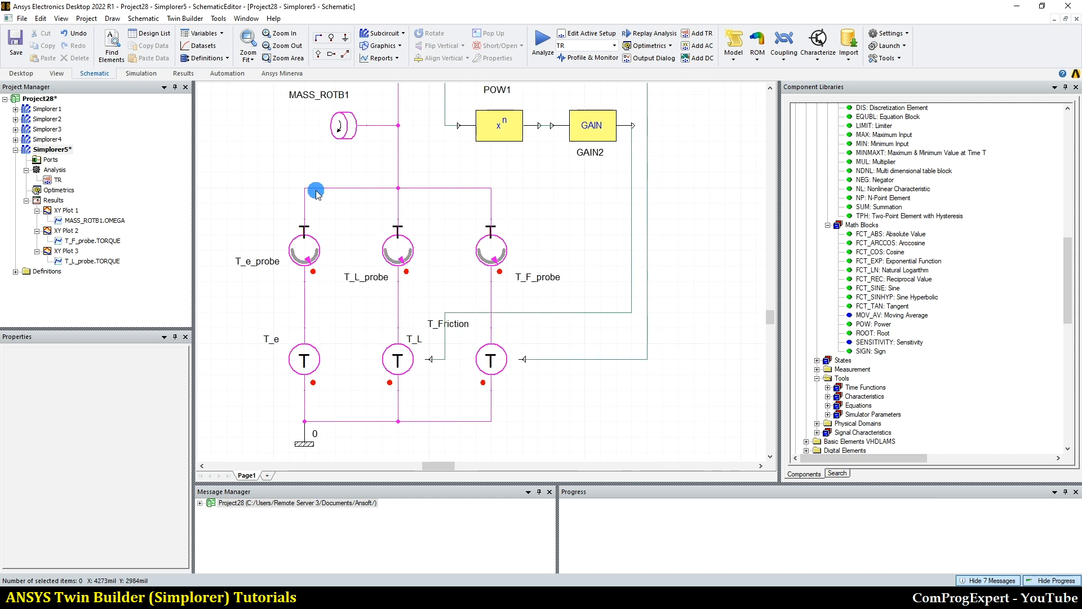
scroll(310, 246, "down", 3)
scroll(313, 246, "up", 4)
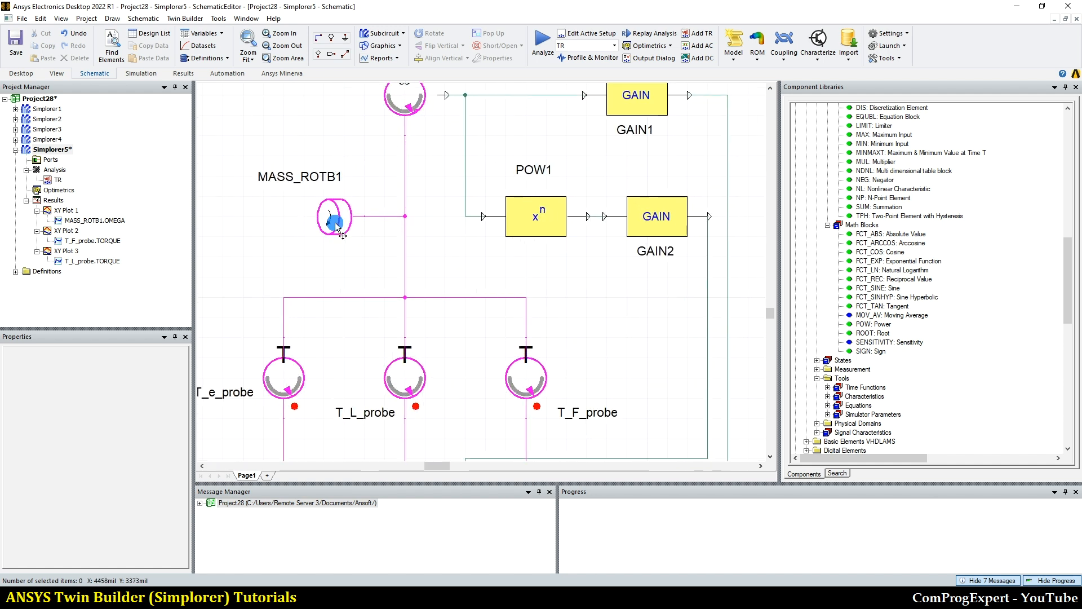
left_click(248, 42)
left_click(378, 469)
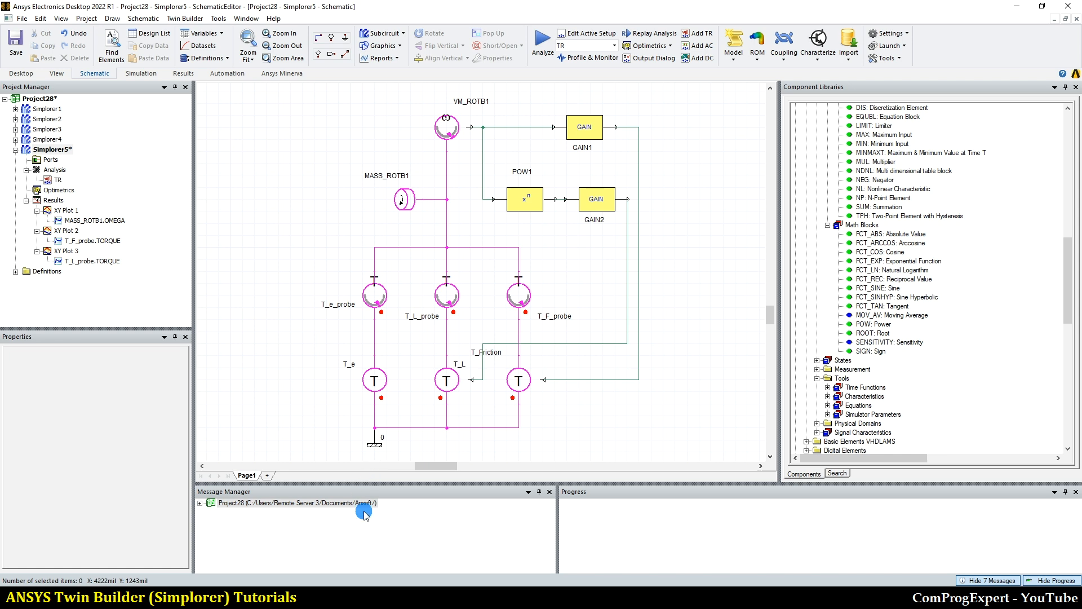
Switch to Paint to review the handwritten torque balance equation, and return to the Simplorer5 schematic in Ansys Electronics Desktop
left_click(375, 597)
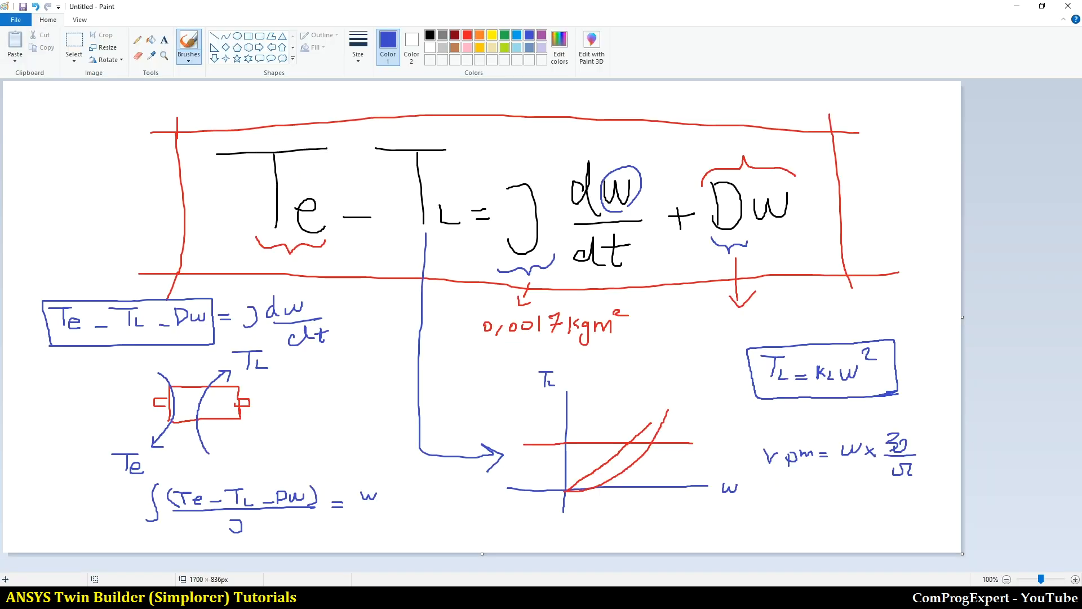
left_click(389, 597)
left_click(272, 326)
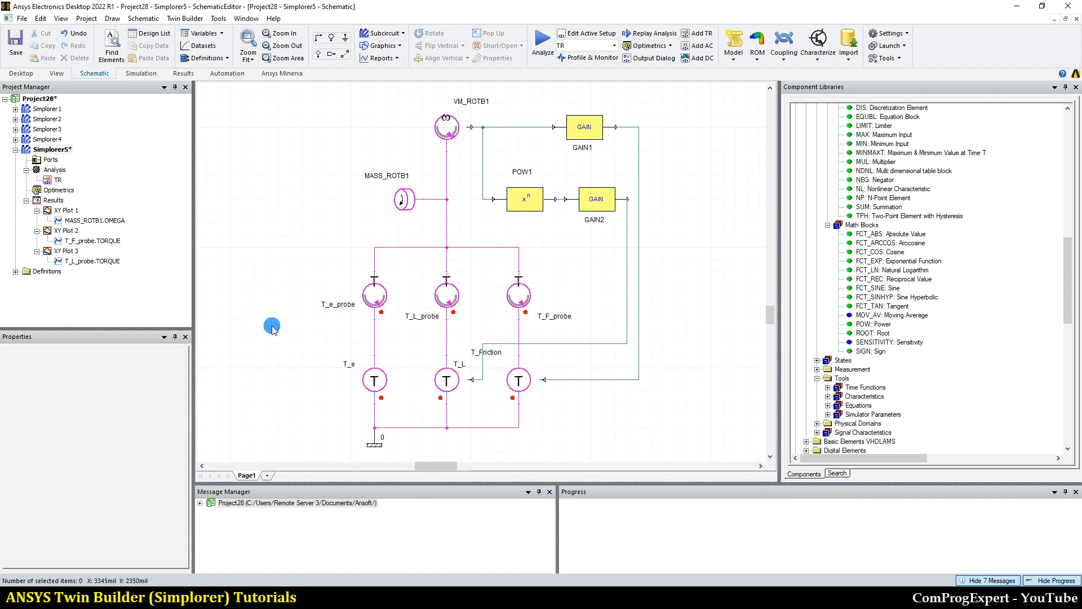